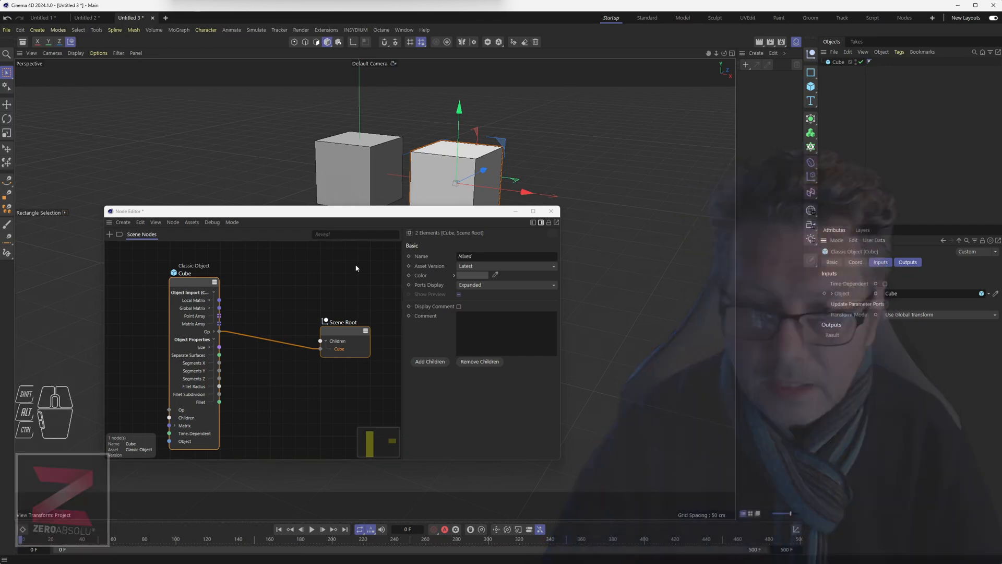
# - Create a default material in a new empty project and open it in the Material Editor
pyautogui.click(165, 18)
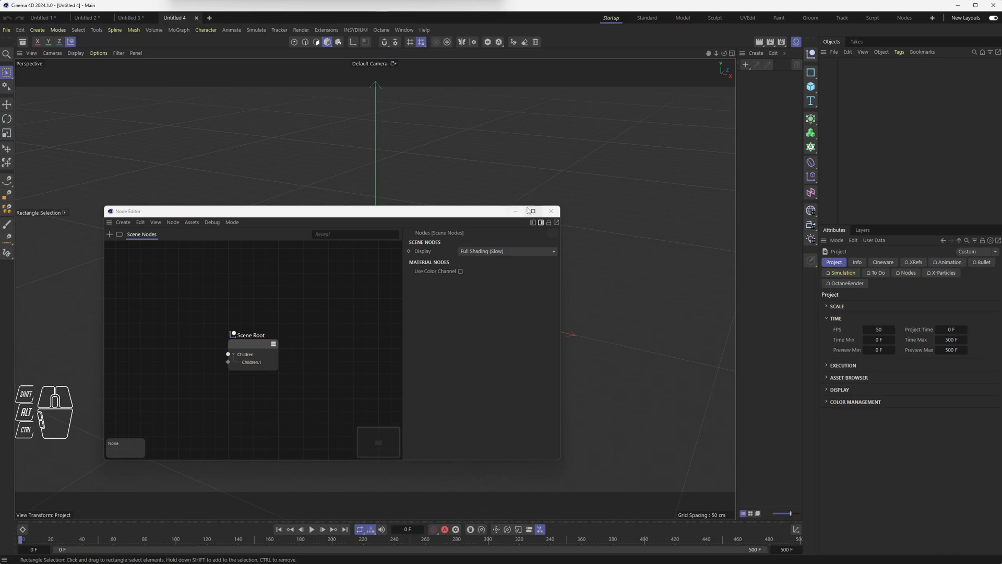
pyautogui.click(551, 211)
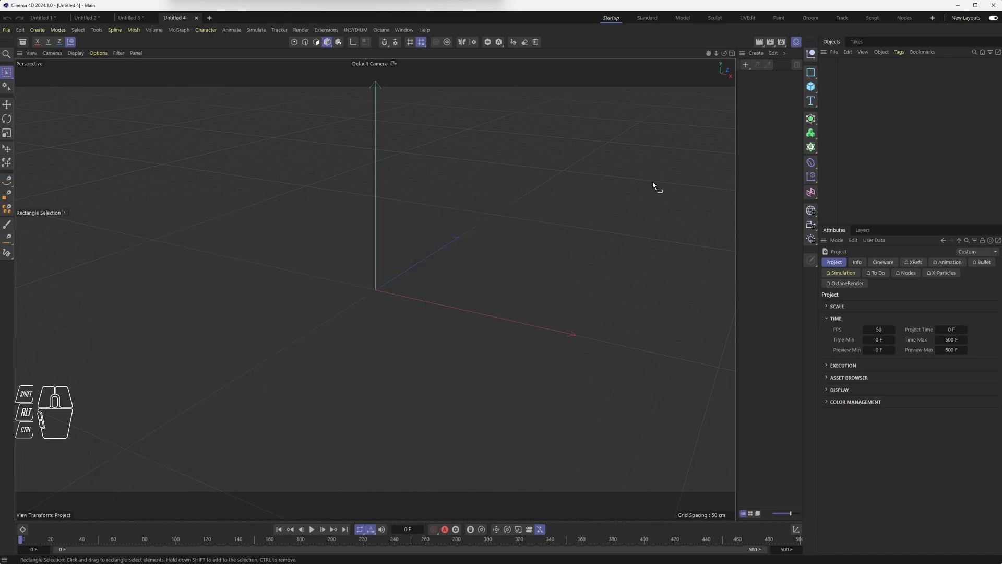
pyautogui.doubleClick(747, 79)
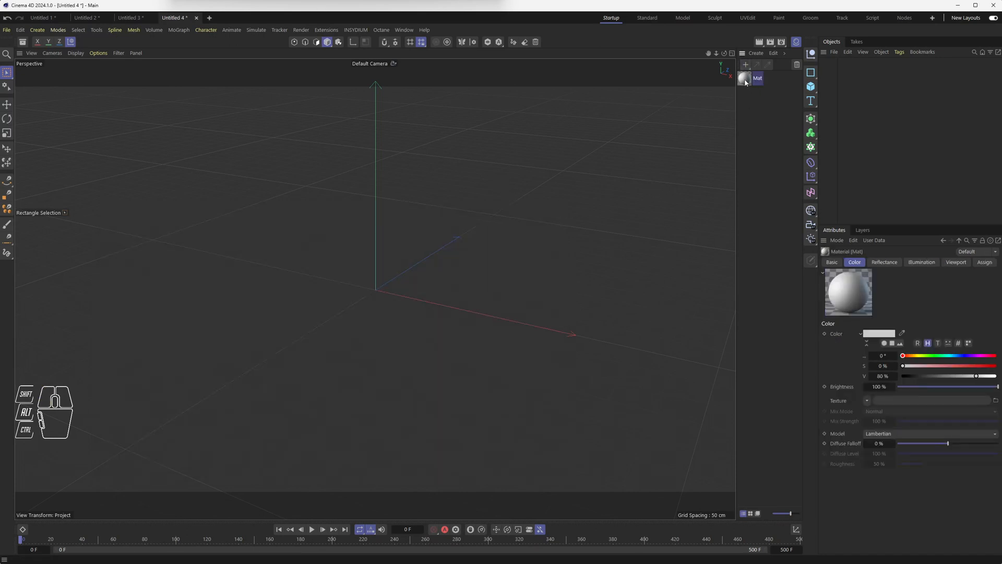
pyautogui.doubleClick(745, 79)
pyautogui.moveTo(820, 80); pyautogui.dragTo(352, 80)
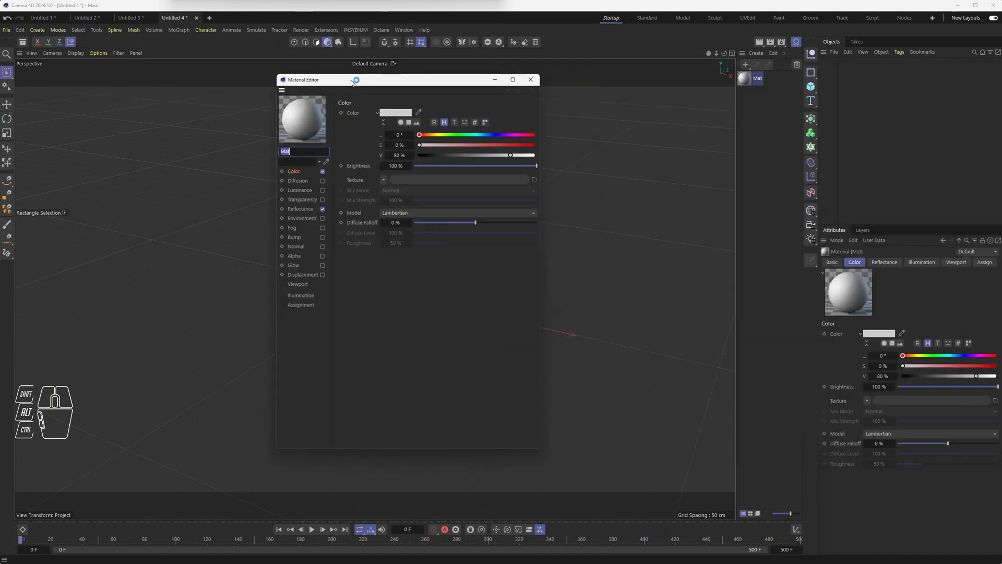
# - Set the material's colour saturation to 98% and load a Noise shader as its colour texture
pyautogui.click(293, 173)
pyautogui.moveTo(426, 148); pyautogui.dragTo(532, 145)
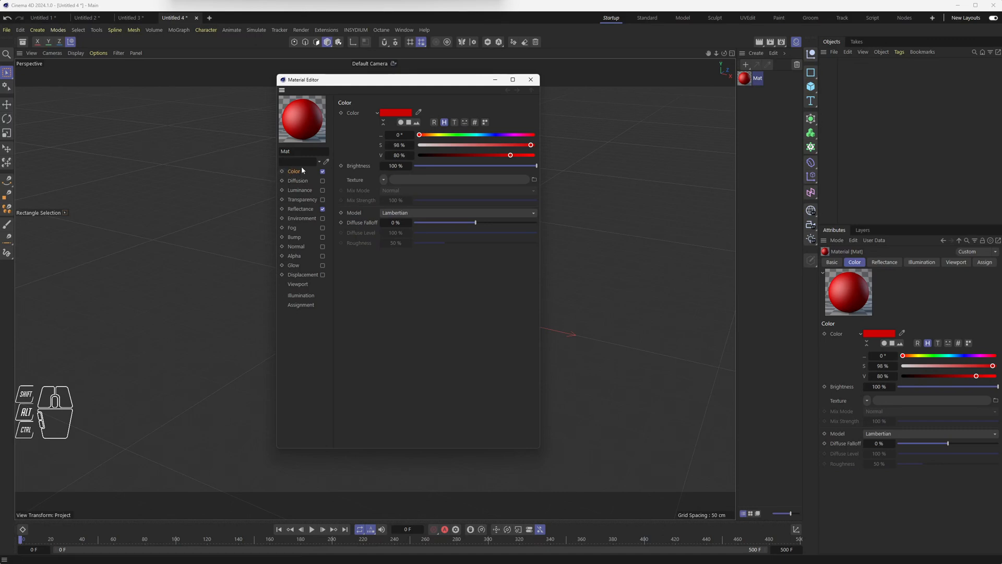
pyautogui.click(383, 180)
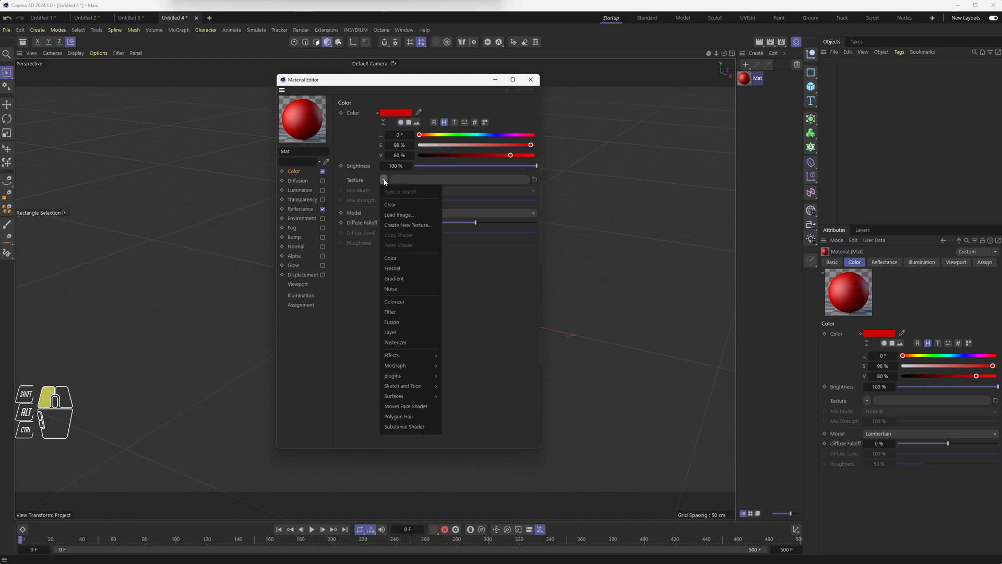
pyautogui.click(400, 288)
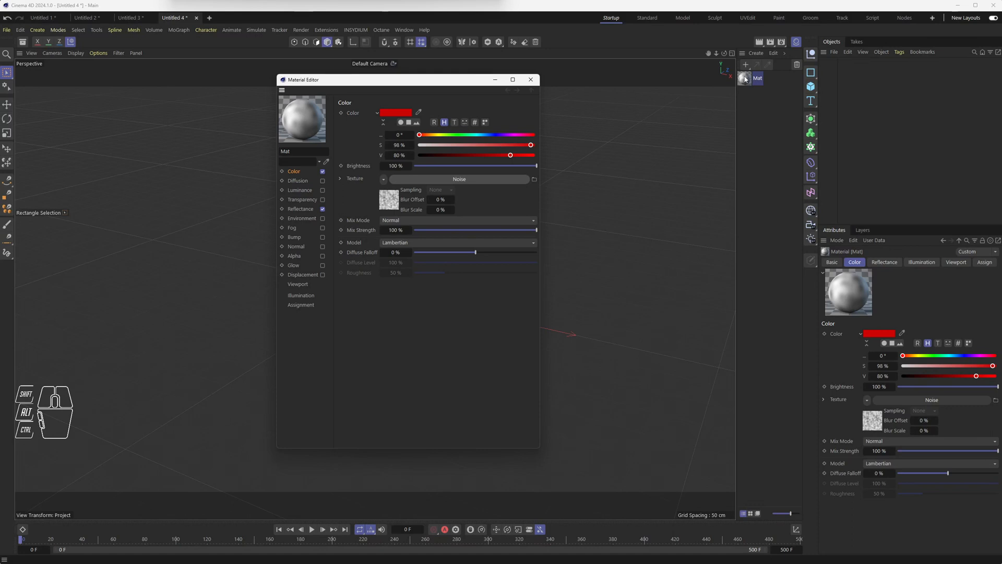
pyautogui.click(537, 82)
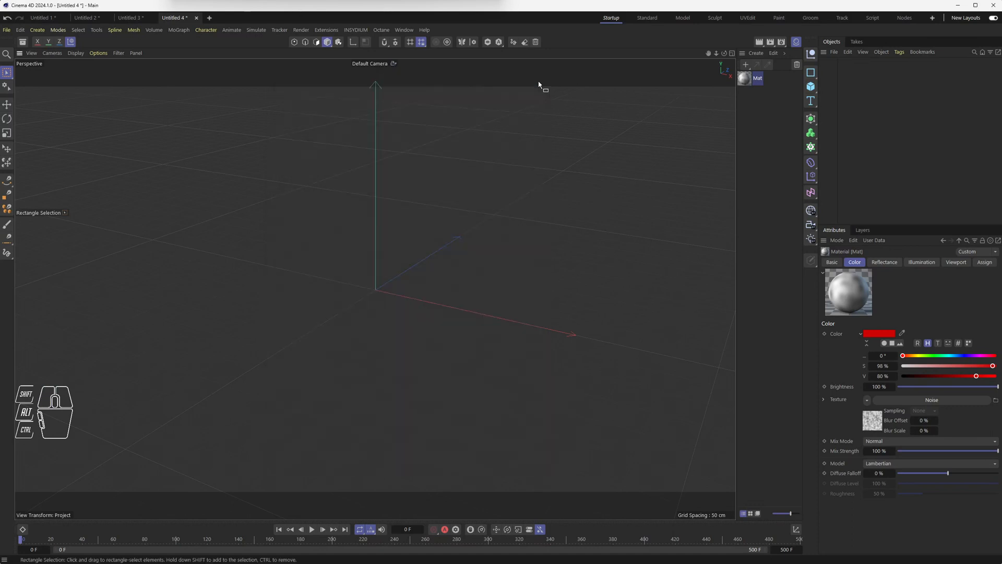
# - Create a new classic Node Material and open it in an enlarged Node Editor window
pyautogui.click(752, 53)
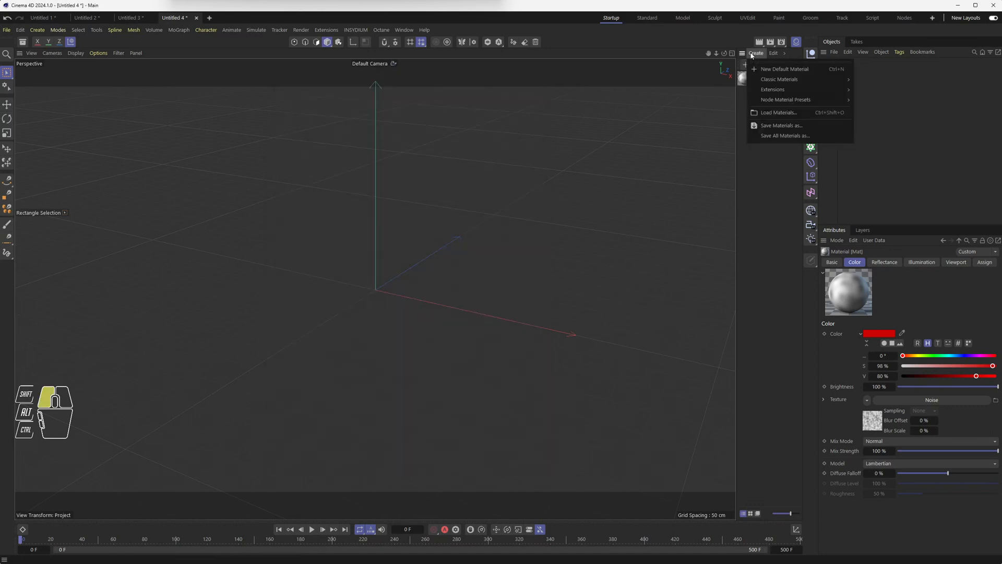
pyautogui.moveTo(771, 91)
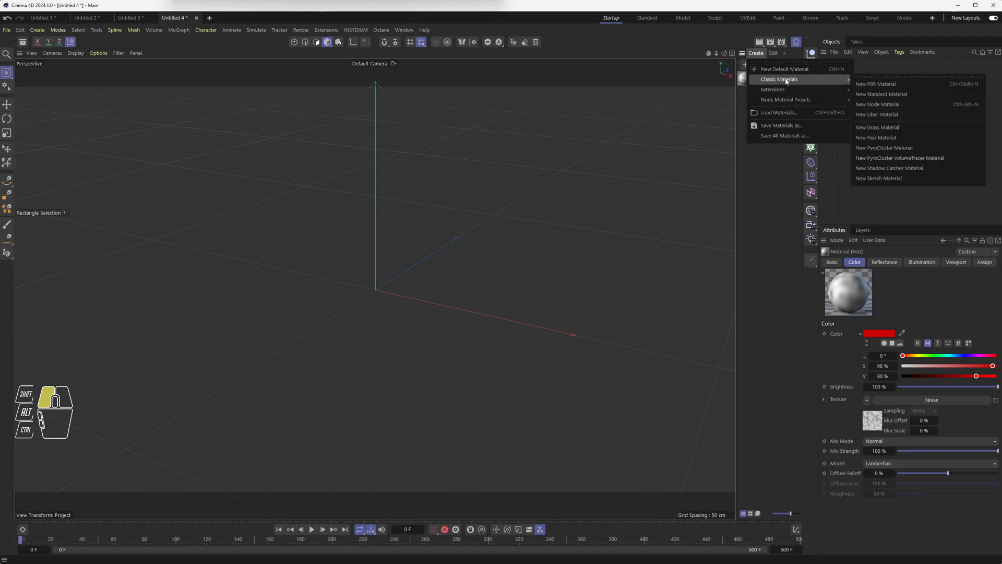
pyautogui.click(887, 107)
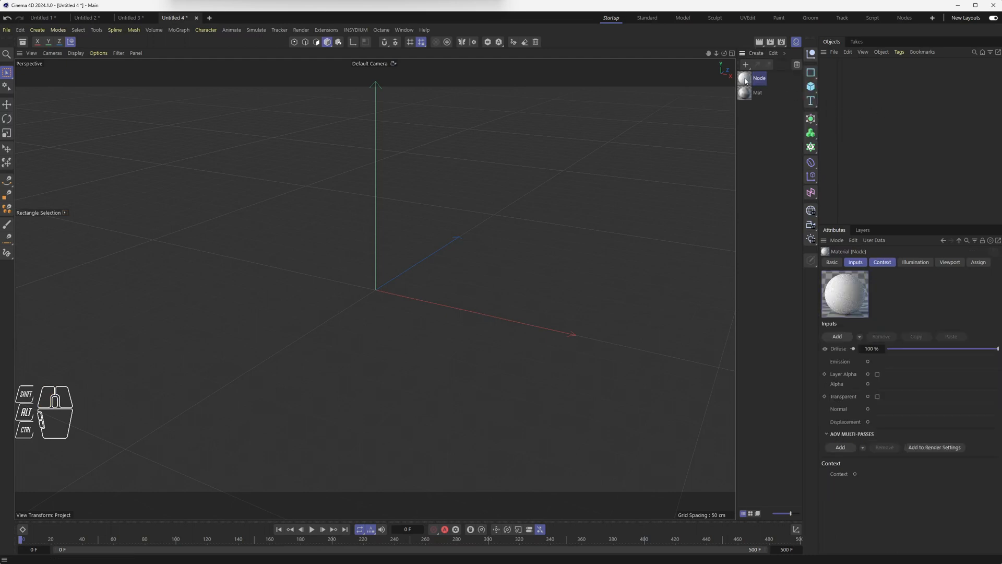
pyautogui.doubleClick(745, 81)
pyautogui.moveTo(780, 73); pyautogui.dragTo(148, 81)
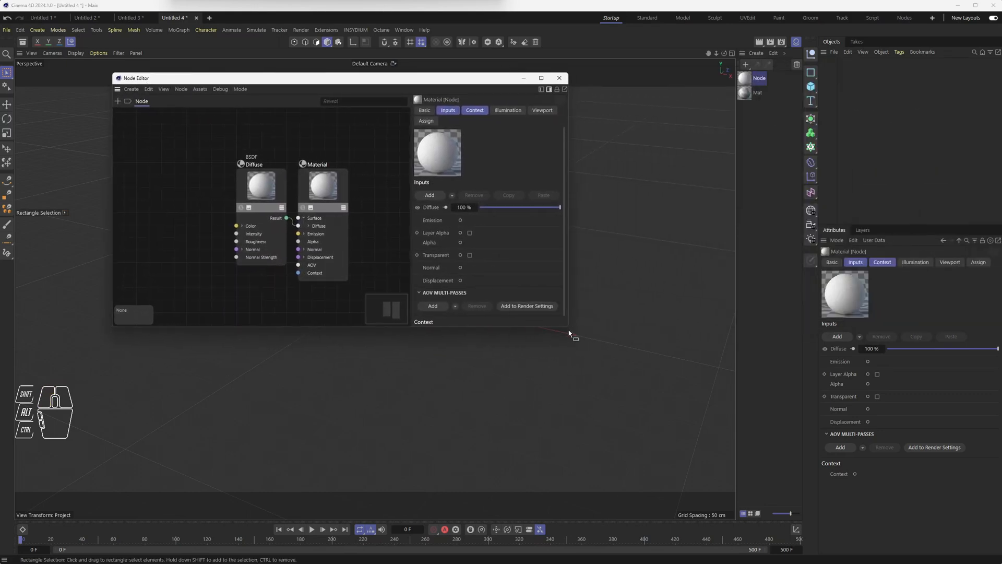
pyautogui.moveTo(566, 327); pyautogui.dragTo(742, 445)
# - Spread the Diffuse and Material nodes apart in the node graph
pyautogui.moveTo(345, 194); pyautogui.dragTo(435, 204)
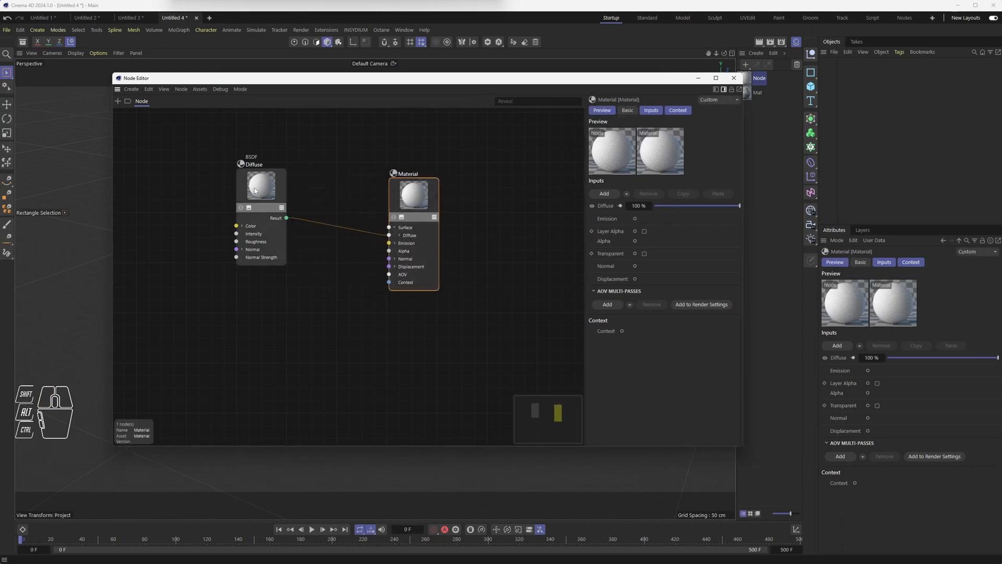
pyautogui.moveTo(260, 186); pyautogui.dragTo(306, 165)
pyautogui.moveTo(408, 179); pyautogui.dragTo(423, 172)
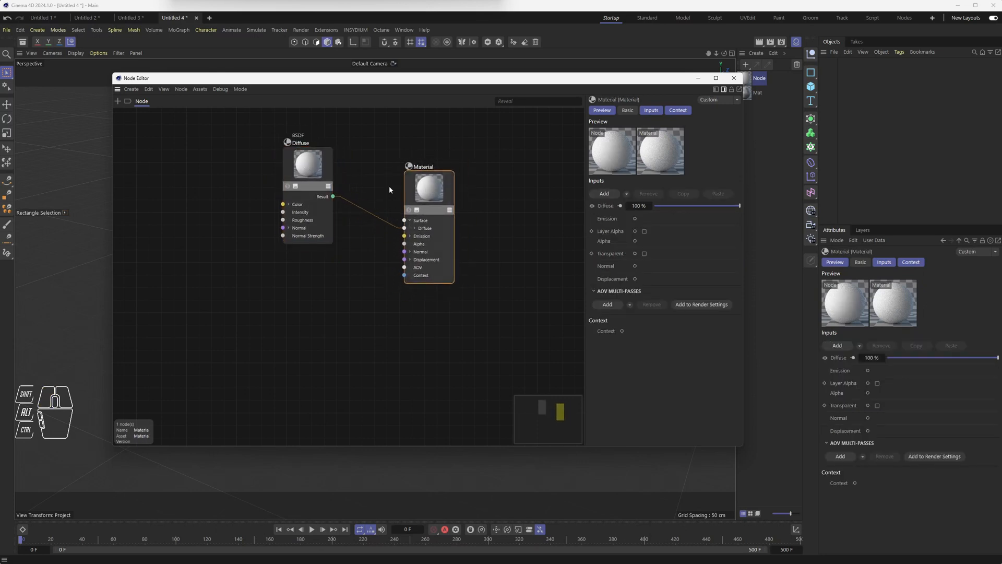
# - Duplicate the Diffuse node below the original and rename the two nodes Diffuse 1 and Diffuse 2
pyautogui.moveTo(307, 168); pyautogui.dragTo(297, 275)
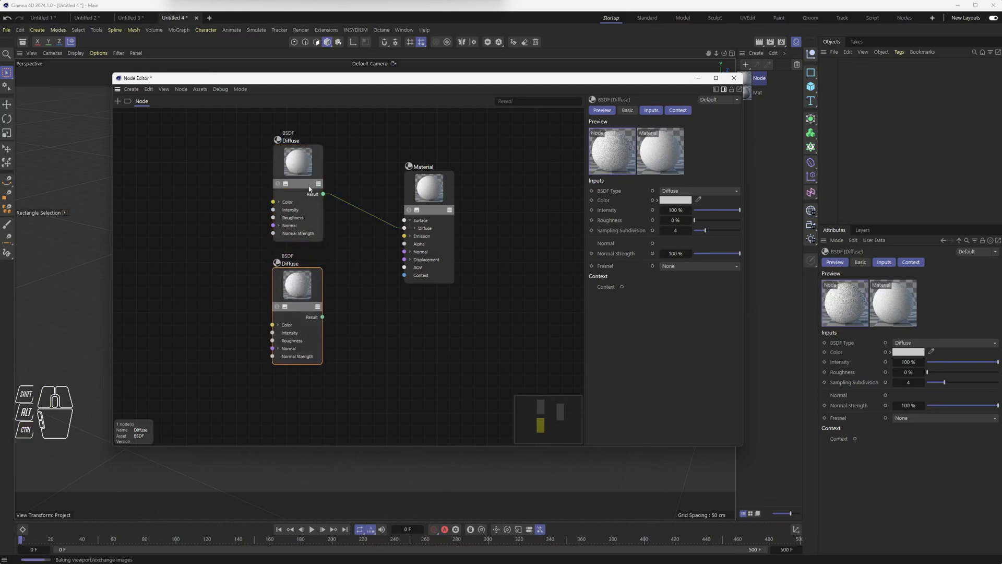
pyautogui.click(299, 170)
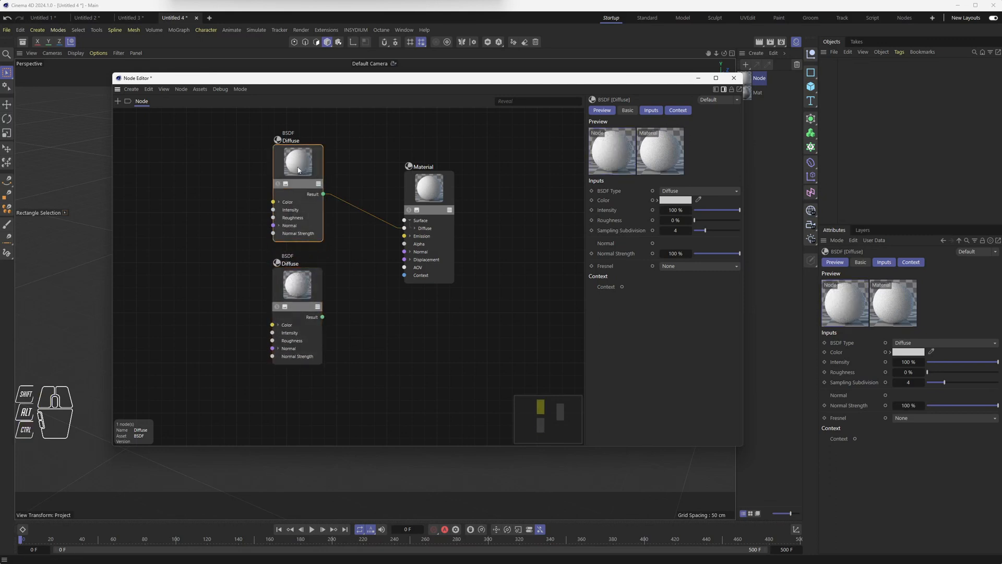
pyautogui.doubleClick(290, 140)
pyautogui.click(320, 145)
pyautogui.doubleClick(293, 265)
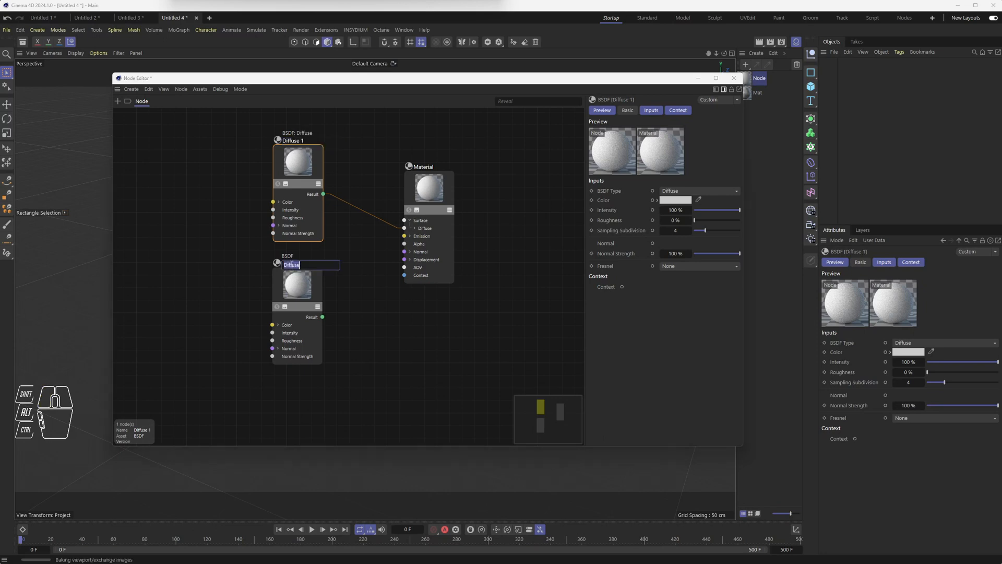
pyautogui.click(307, 266)
pyautogui.write('2')
pyautogui.press('Return')
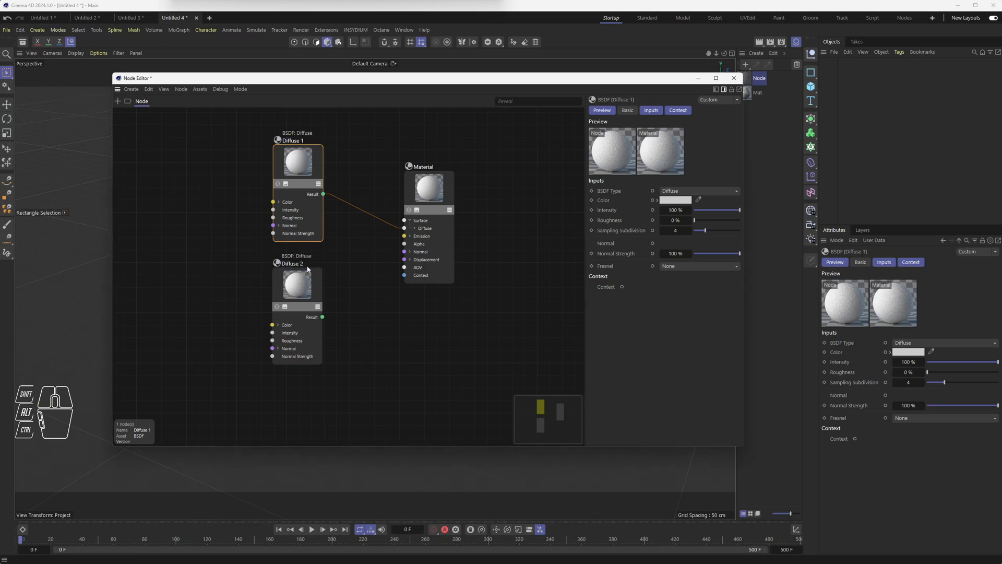
# - Add a second BSDF layer to the Material node and expand the ports of both surface layers
pyautogui.click(425, 182)
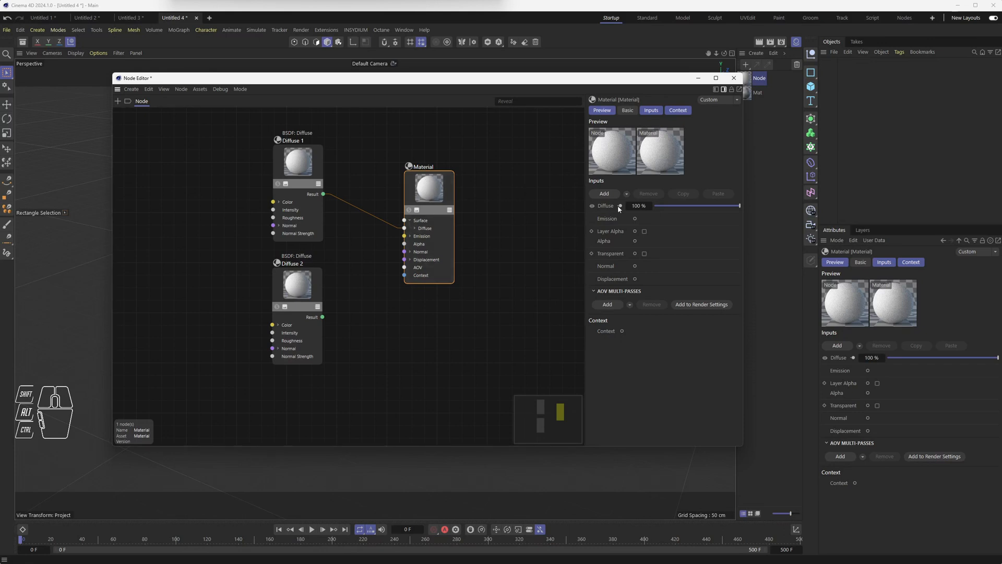
pyautogui.click(608, 195)
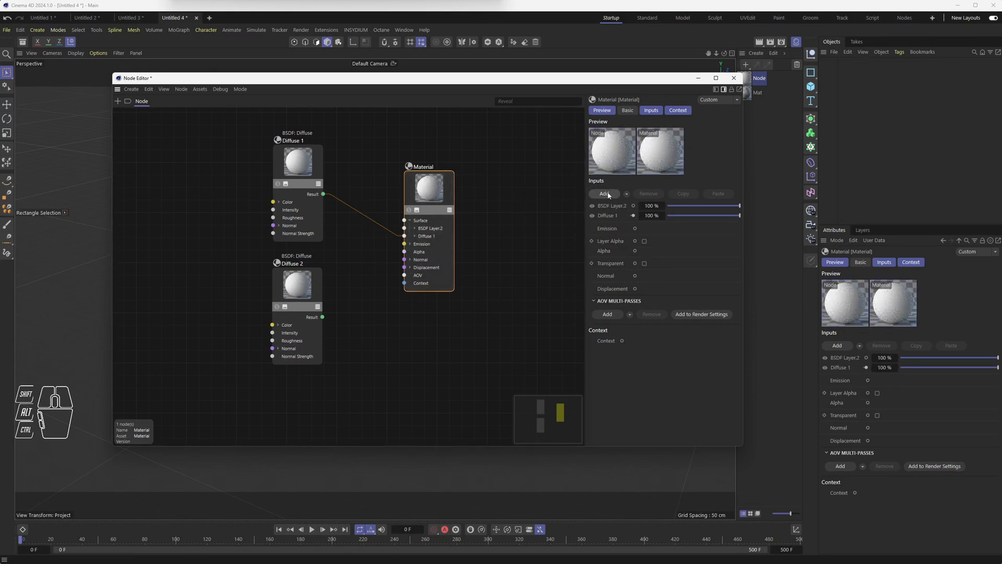
pyautogui.click(414, 236)
pyautogui.click(414, 228)
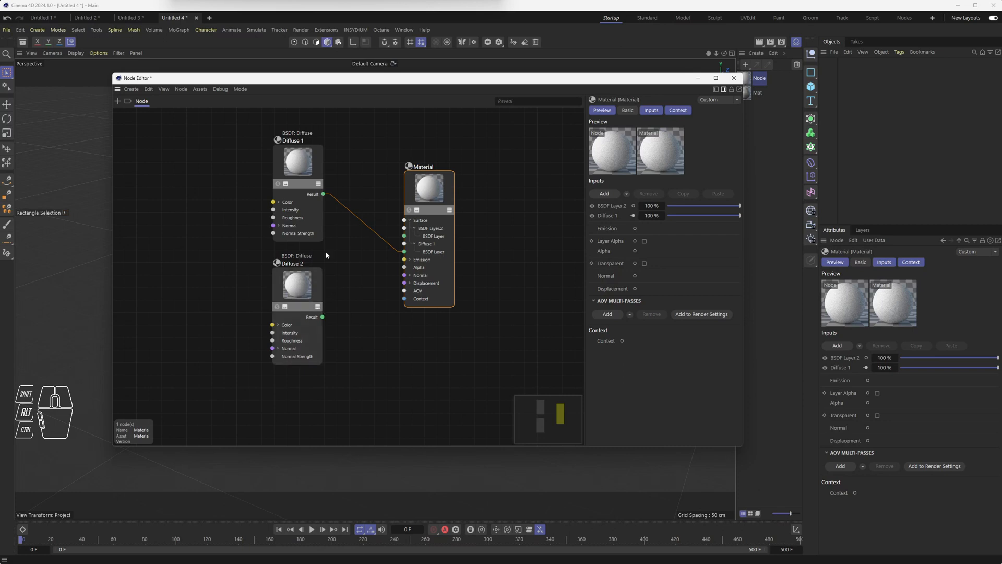
# - Arrange Diffuse 2 above Diffuse 1 and connect its Result to the Material node's empty BSDF Layer port
pyautogui.moveTo(298, 162); pyautogui.dragTo(326, 164)
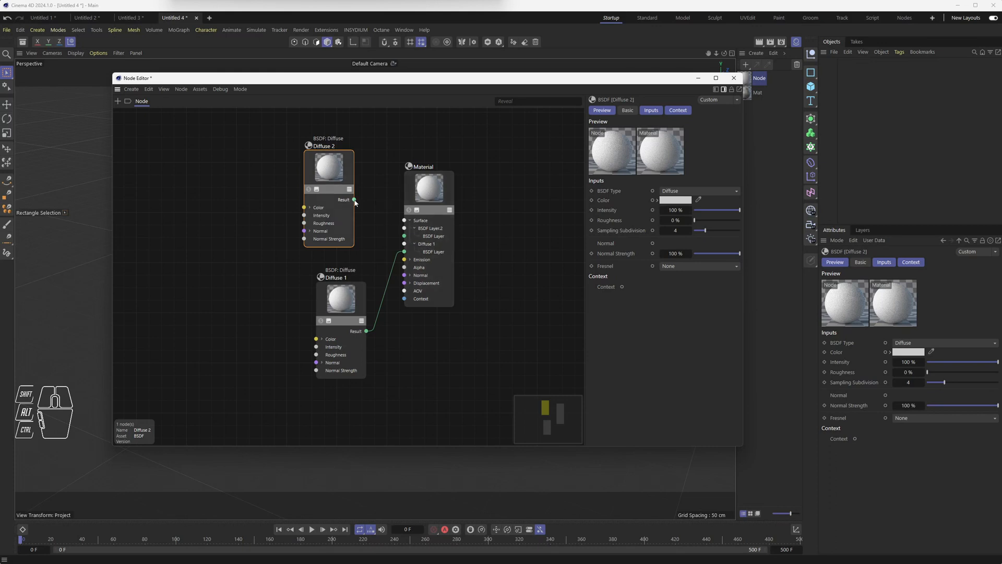
pyautogui.moveTo(354, 200); pyautogui.dragTo(405, 235)
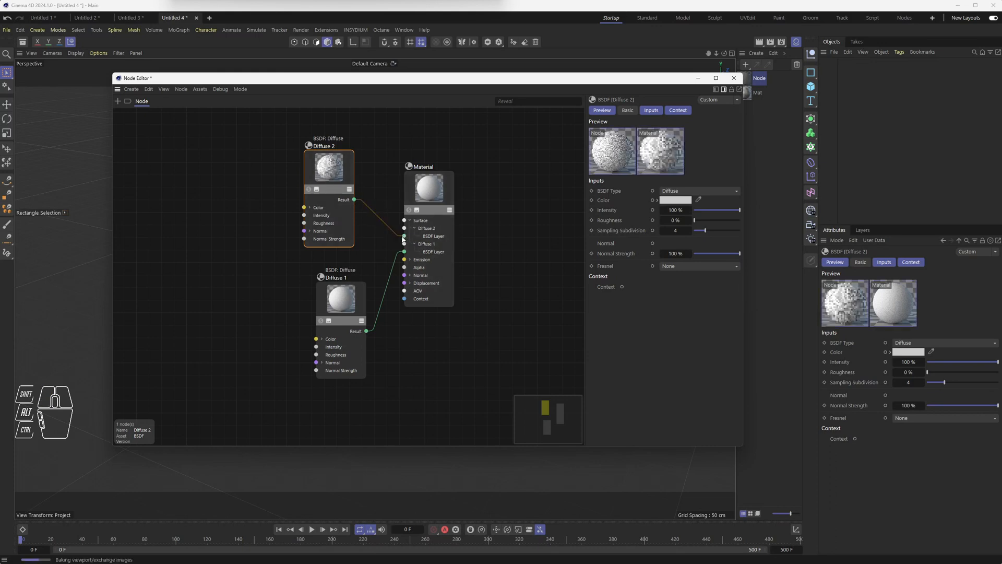
pyautogui.moveTo(341, 196)
pyautogui.mouseDown()
pyautogui.moveTo(357, 202)
pyautogui.moveTo(320, 194)
pyautogui.moveTo(330, 184)
pyautogui.mouseUp()
pyautogui.moveTo(347, 300); pyautogui.dragTo(332, 292)
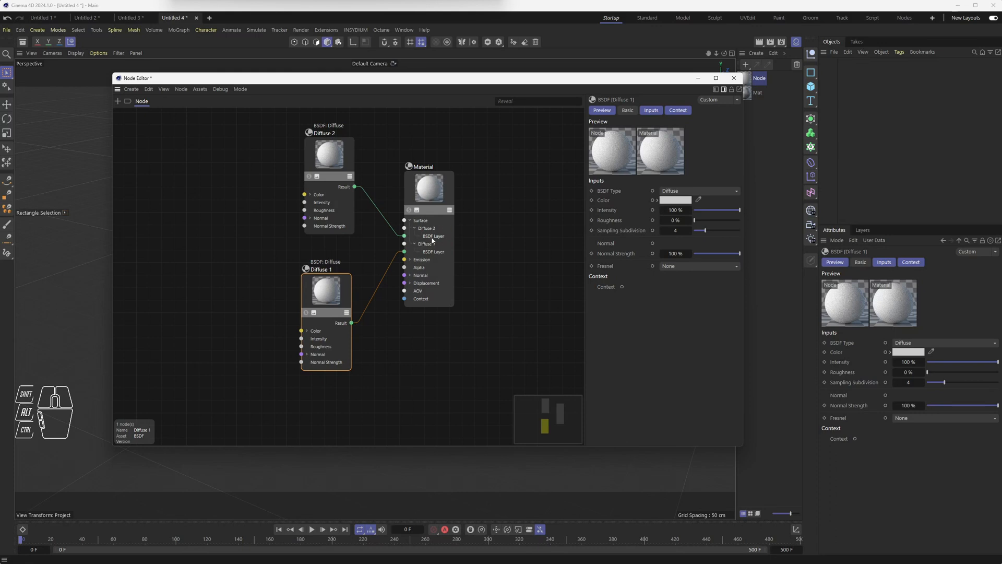
# - Examine the settings of the Diffuse 2 and Diffuse 1 layers in the Material node
pyautogui.click(432, 239)
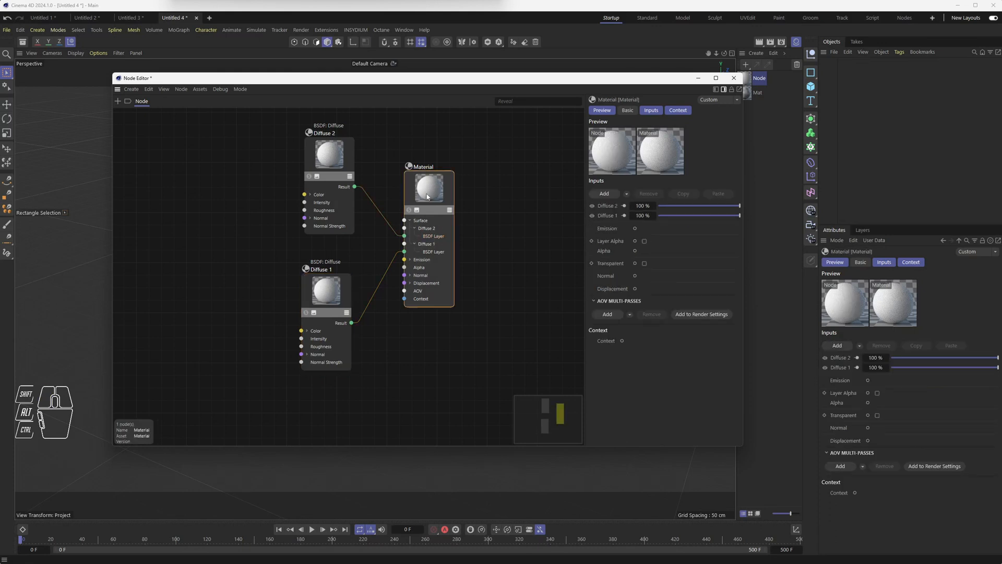
pyautogui.click(609, 206)
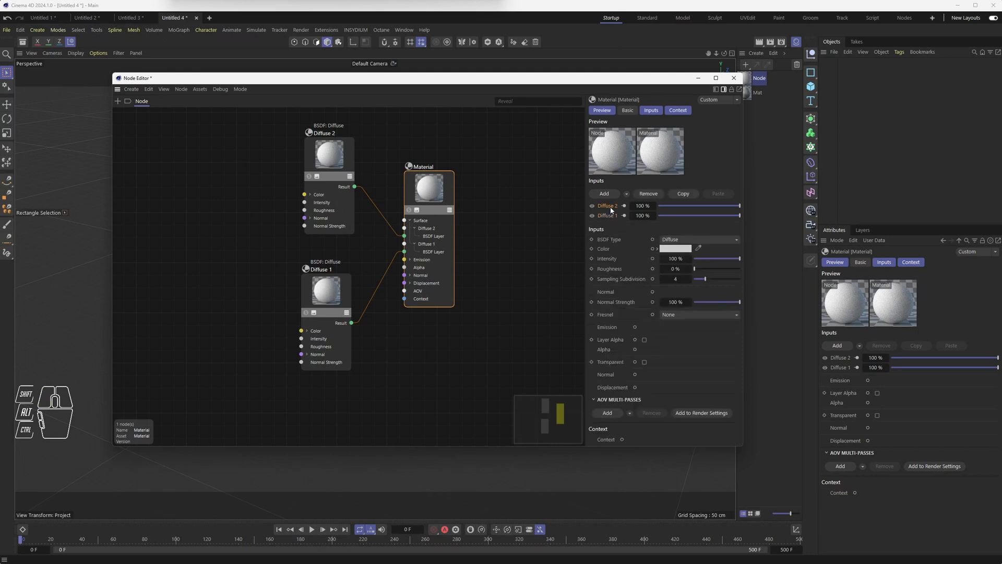
pyautogui.click(606, 215)
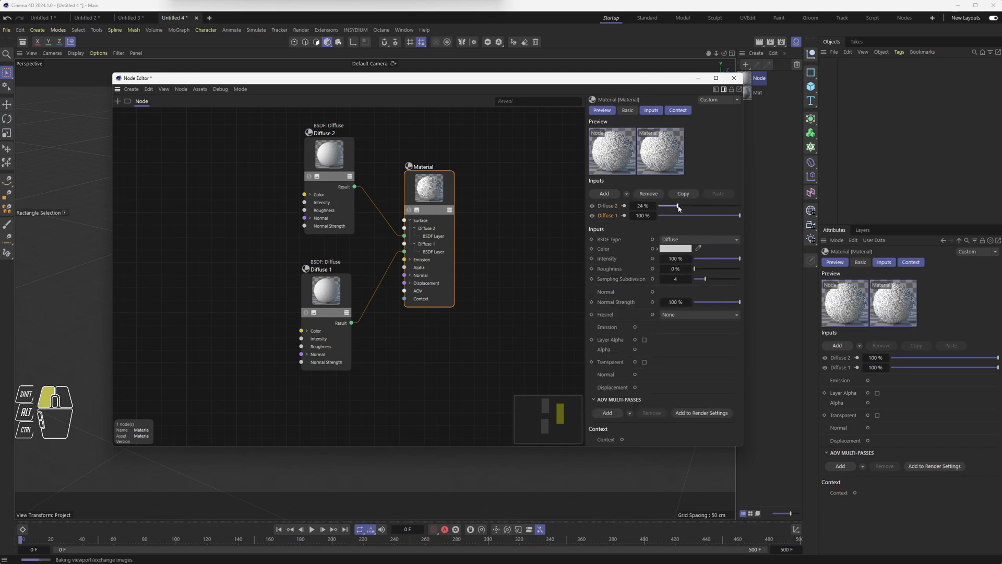
# - Set the Diffuse 2 node's colour to pure red (RGB 255, 0, 0)
pyautogui.click(340, 159)
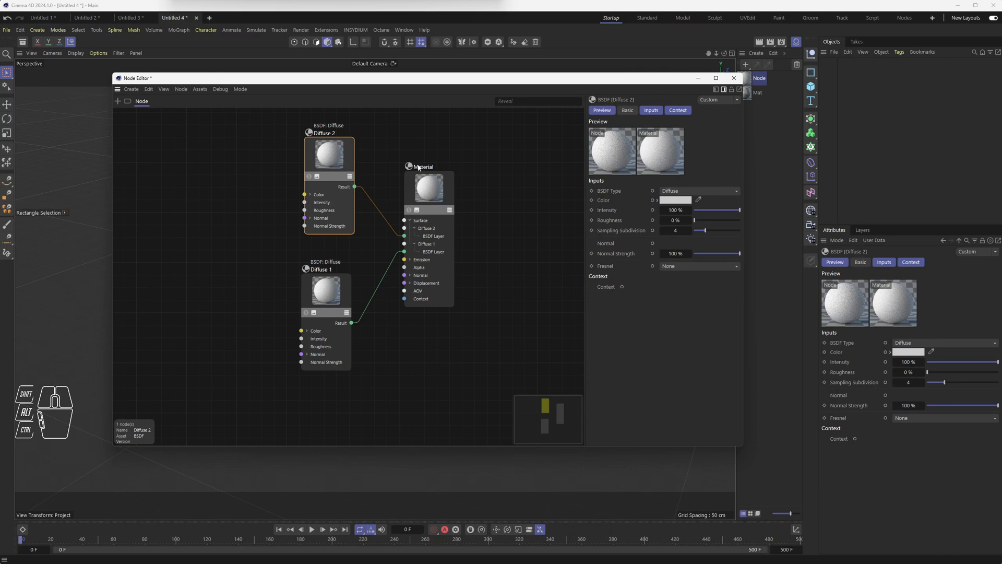
pyautogui.click(675, 200)
pyautogui.moveTo(647, 257); pyautogui.dragTo(678, 235)
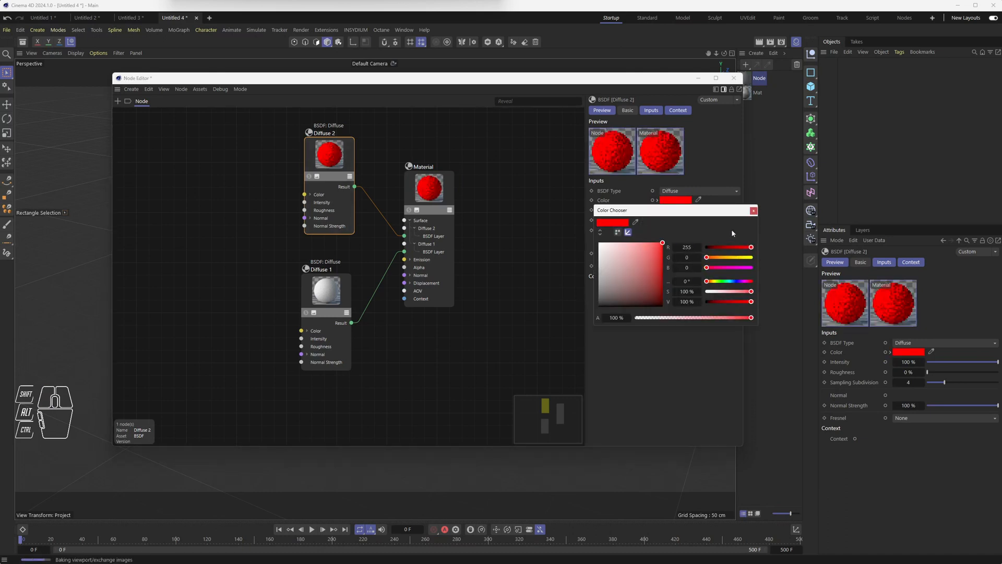
pyautogui.click(753, 210)
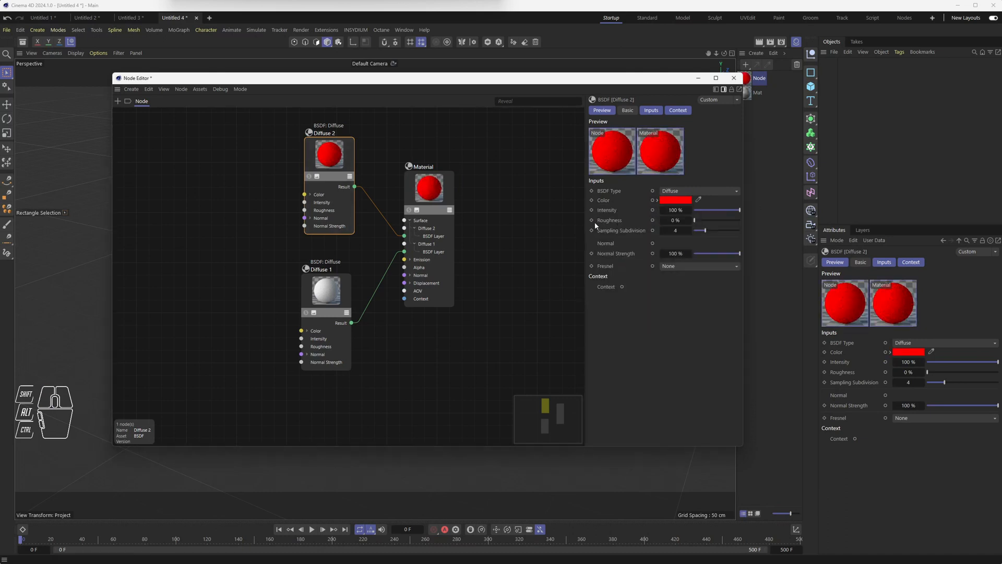
# - Test the Diffuse 2 layer's strength at 0% and 30% in the Material node and set it to 97%
pyautogui.click(428, 192)
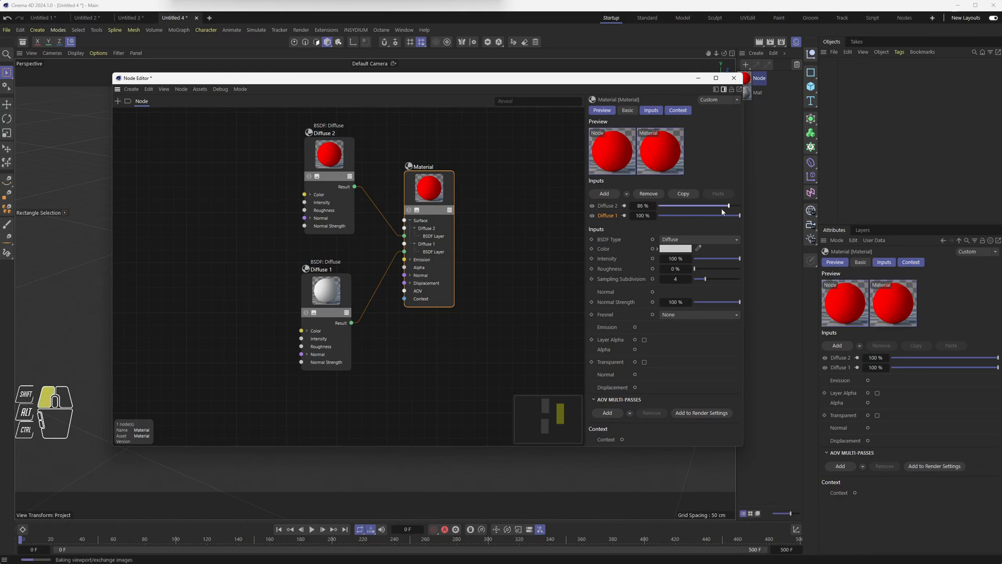
pyautogui.moveTo(736, 208); pyautogui.dragTo(659, 211)
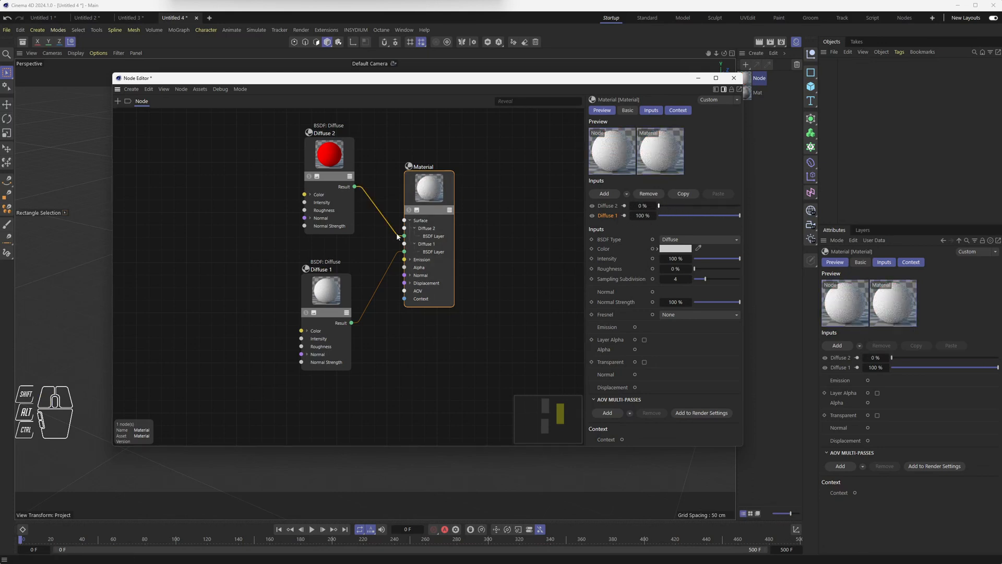
pyautogui.click(608, 206)
pyautogui.moveTo(659, 209); pyautogui.dragTo(684, 207)
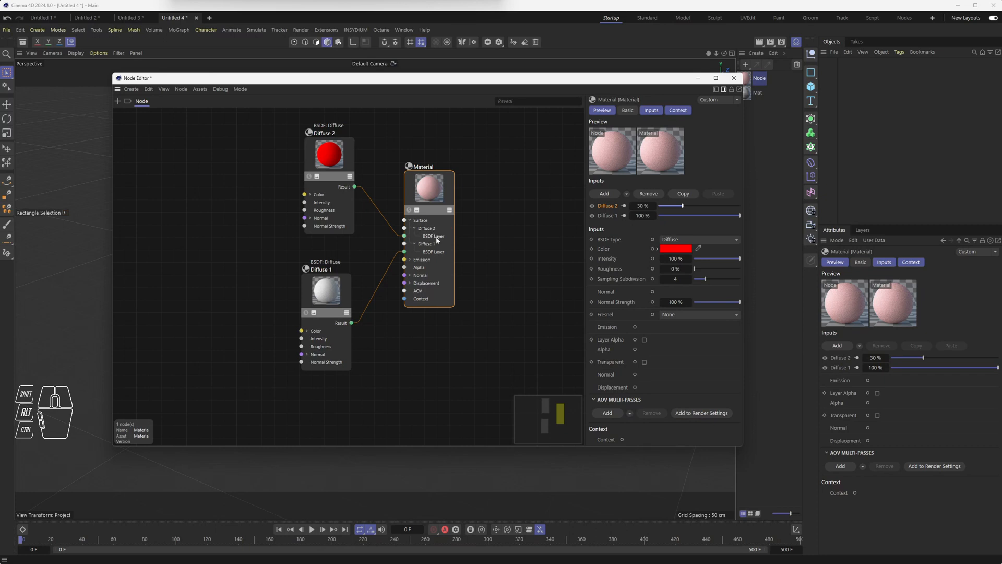
pyautogui.moveTo(682, 206); pyautogui.dragTo(737, 205)
# - Move the Material node slightly away from the Diffuse nodes and add five more BSDF layers to it
pyautogui.moveTo(425, 197)
pyautogui.mouseDown()
pyautogui.moveTo(448, 174)
pyautogui.moveTo(442, 191)
pyautogui.mouseUp()
pyautogui.click(605, 194)
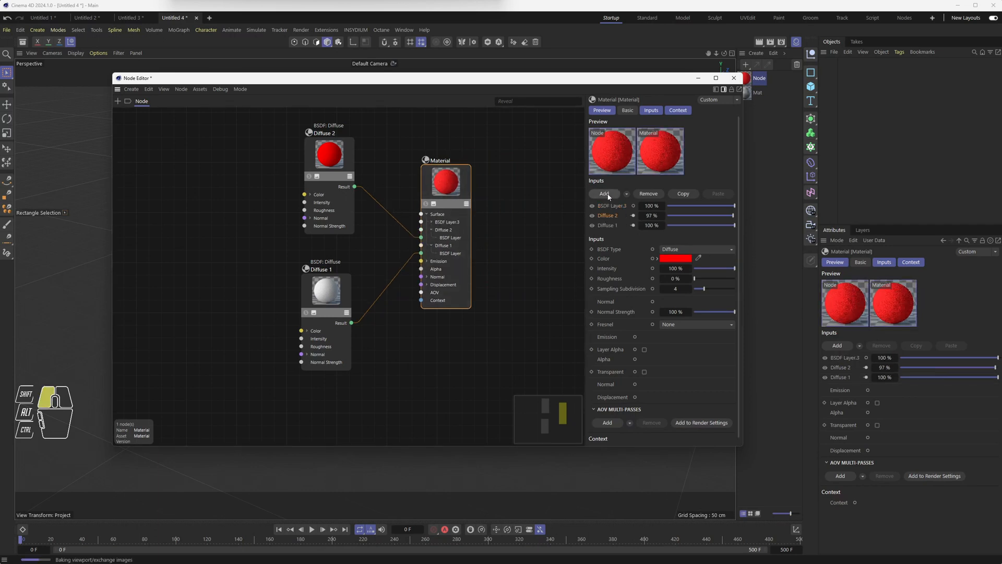
pyautogui.click(607, 195)
pyautogui.click(608, 196)
pyautogui.click(608, 196)
pyautogui.click(608, 195)
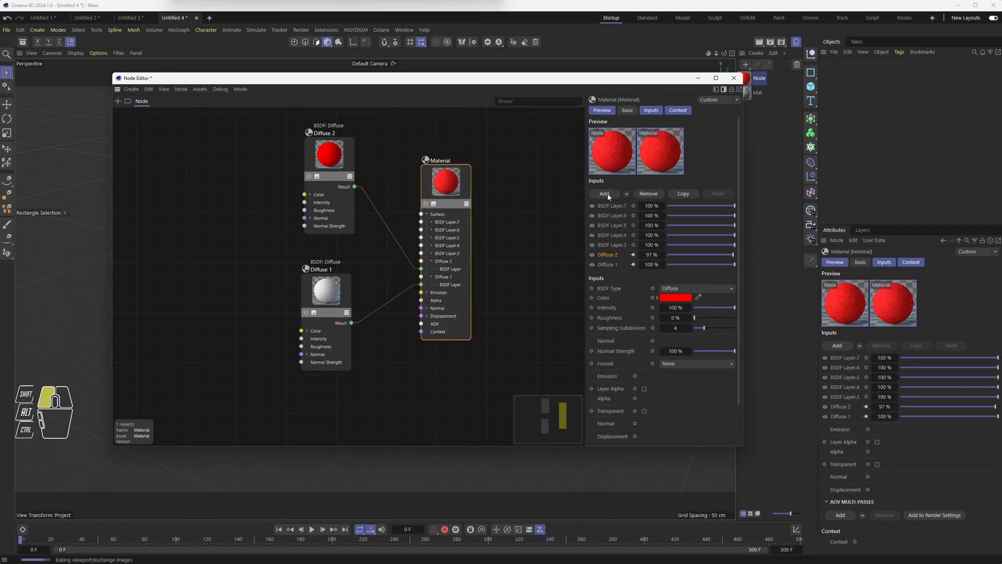
# - Add four more BSDF layers to the Material node and close the Node Editor
pyautogui.click(608, 196)
pyautogui.click(608, 196)
pyautogui.click(608, 195)
pyautogui.click(608, 196)
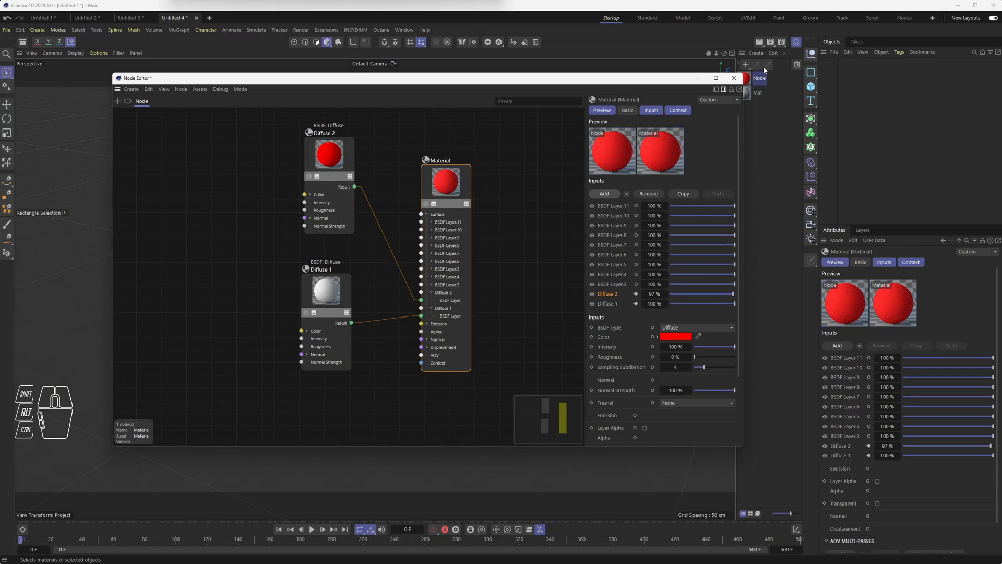
pyautogui.click(733, 78)
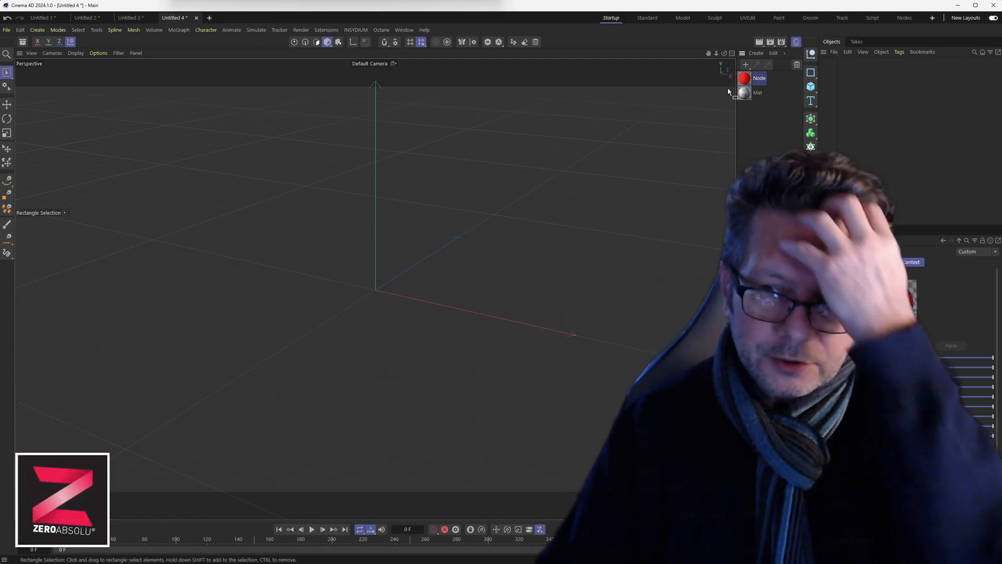
# - Examine the Color channel and Noise texture settings of the standard material Mat in the Material Editor, closing it when done
pyautogui.doubleClick(746, 96)
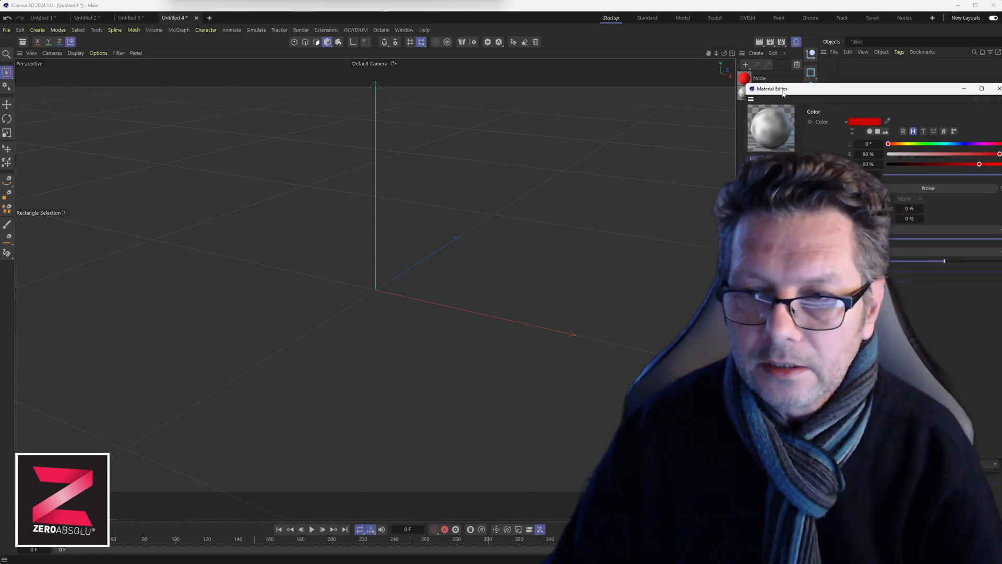
pyautogui.moveTo(783, 90); pyautogui.dragTo(293, 94)
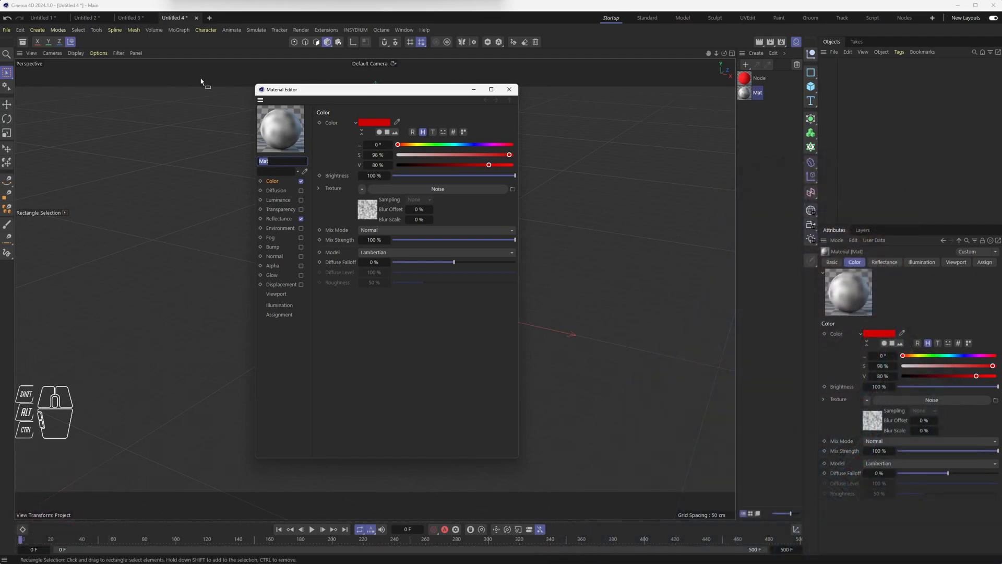
pyautogui.click(272, 183)
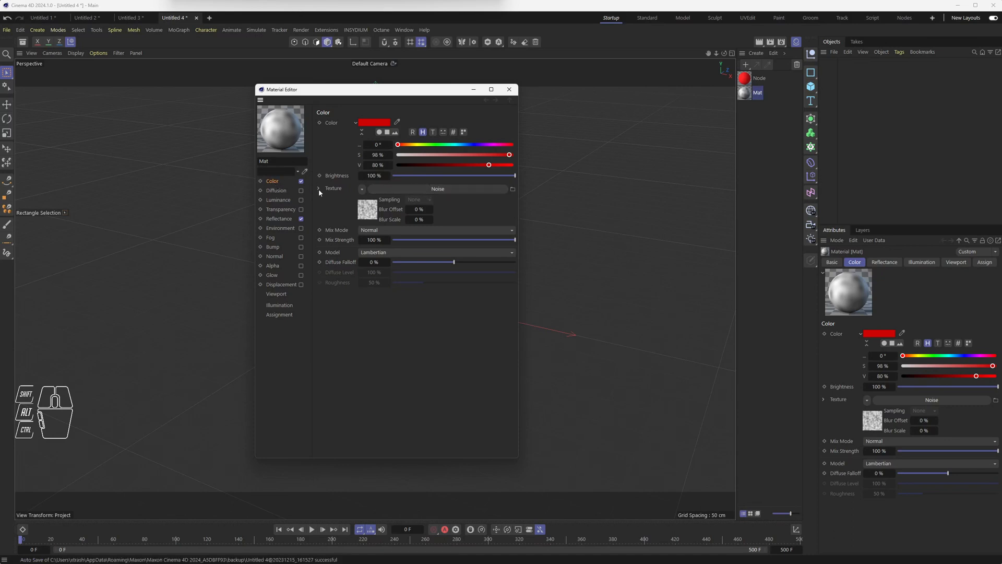
pyautogui.click(443, 192)
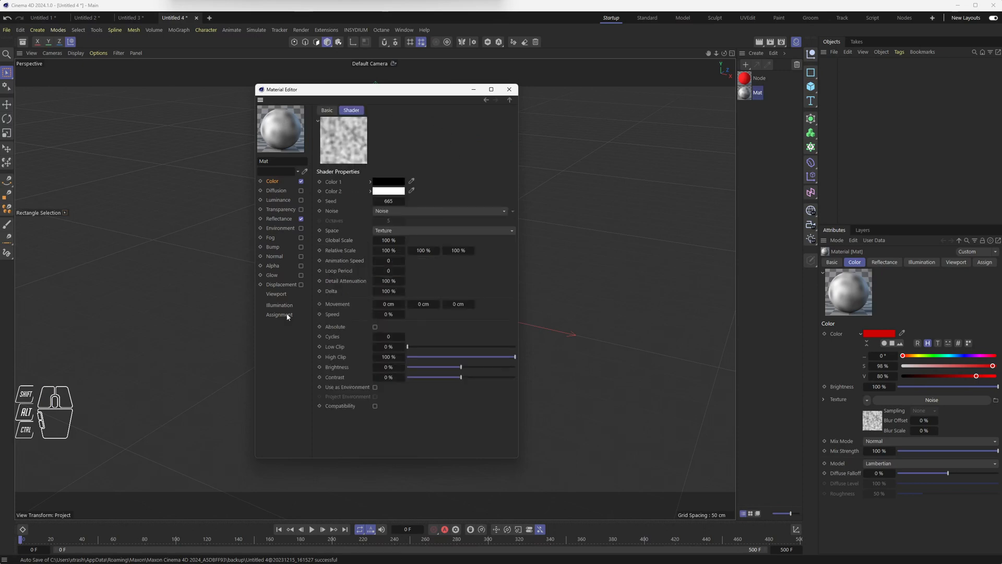
pyautogui.click(510, 100)
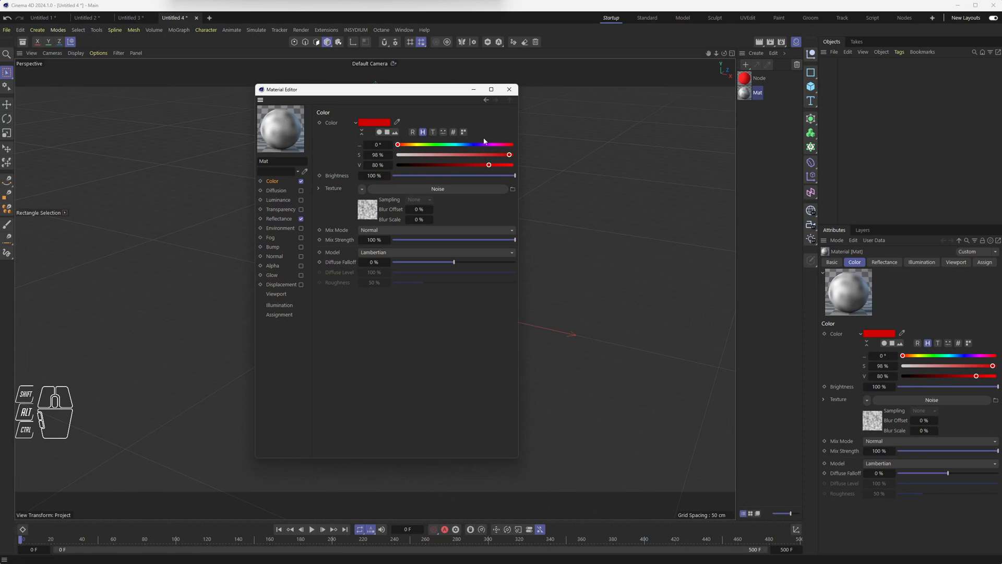
pyautogui.click(509, 90)
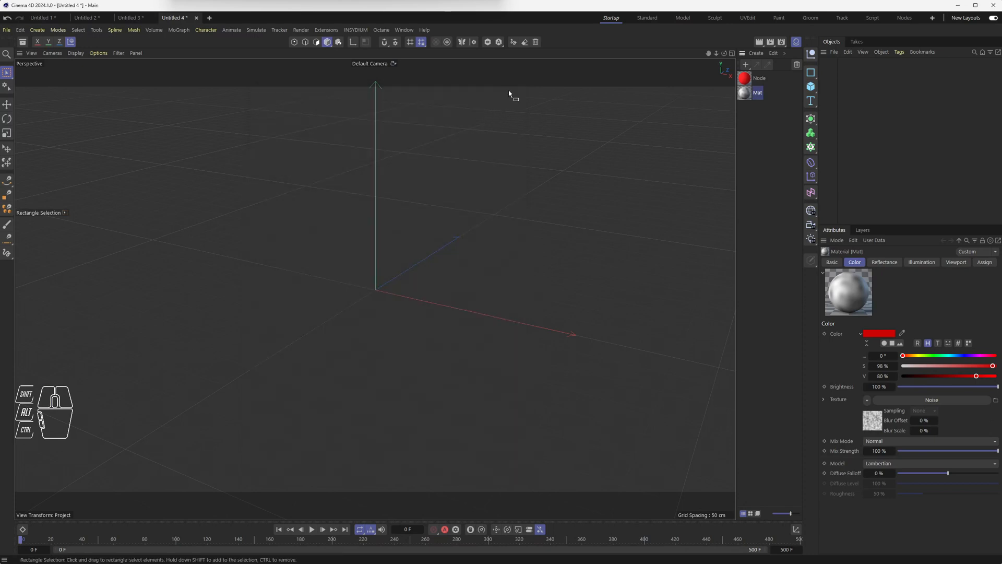
# - Open the Octane dialog and create an Octane Diffuse Material
pyautogui.click(381, 29)
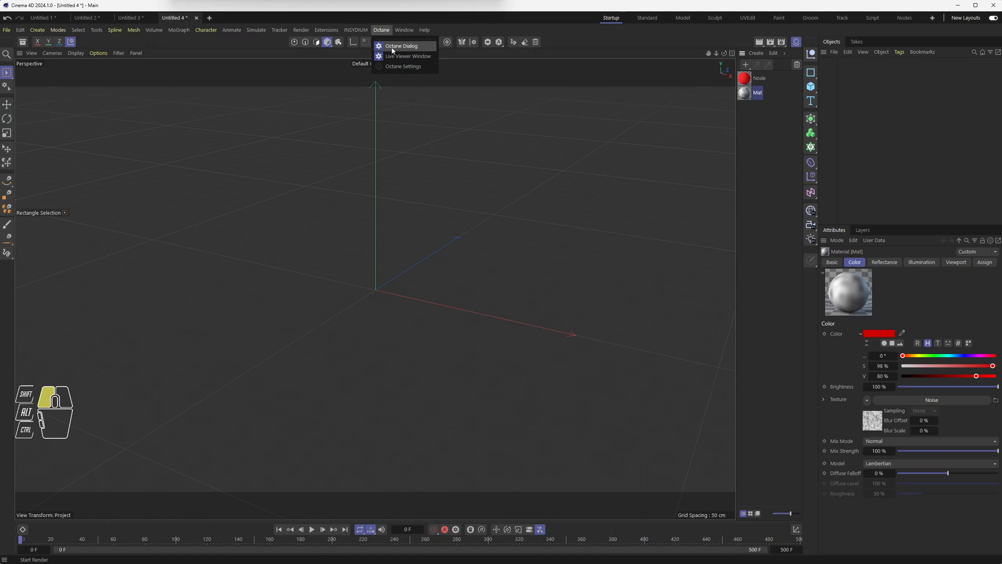
pyautogui.click(391, 47)
pyautogui.moveTo(247, 74); pyautogui.dragTo(228, 85)
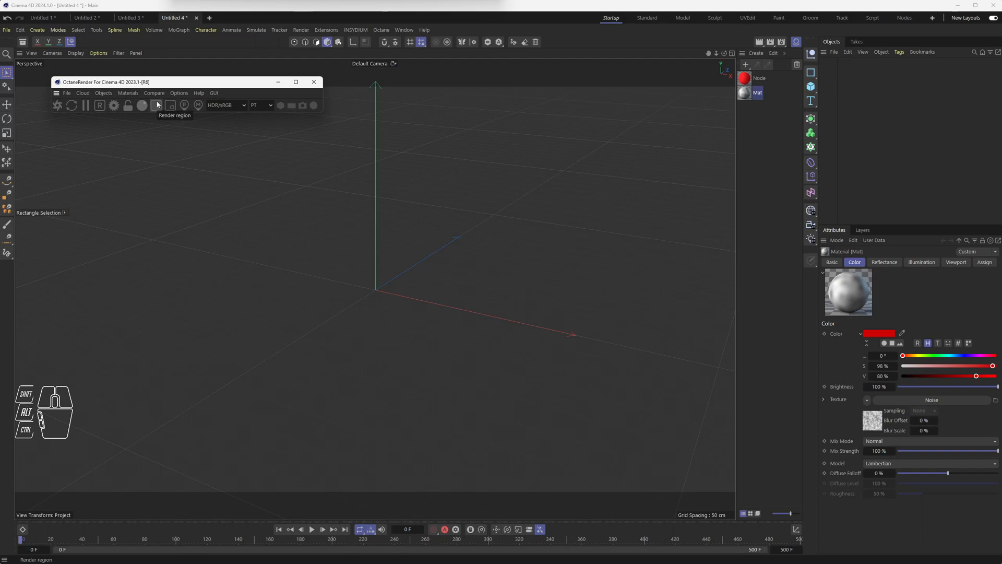
pyautogui.moveTo(133, 85); pyautogui.dragTo(170, 81)
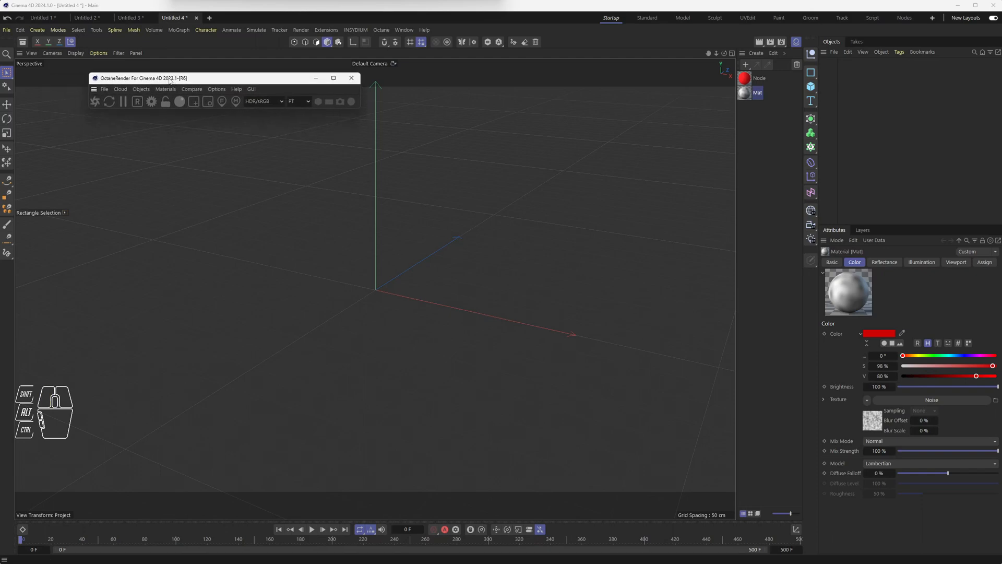
pyautogui.click(142, 90)
pyautogui.moveTo(165, 90)
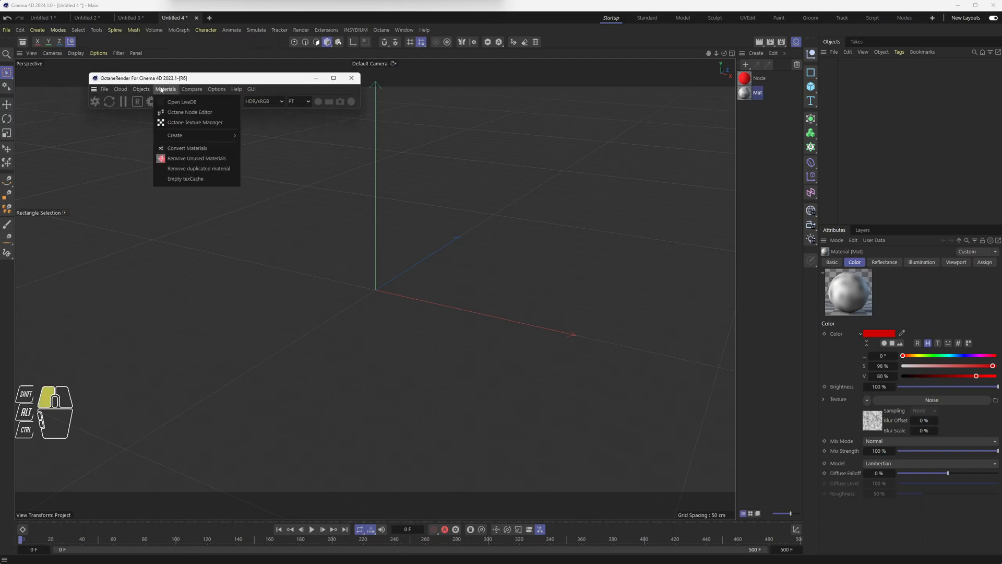
pyautogui.moveTo(192, 136)
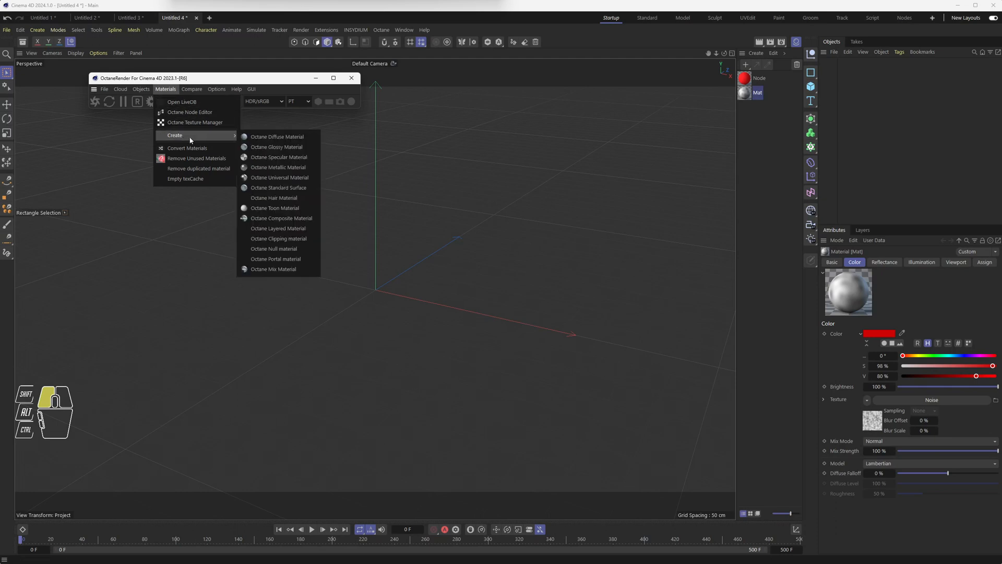
pyautogui.click(280, 139)
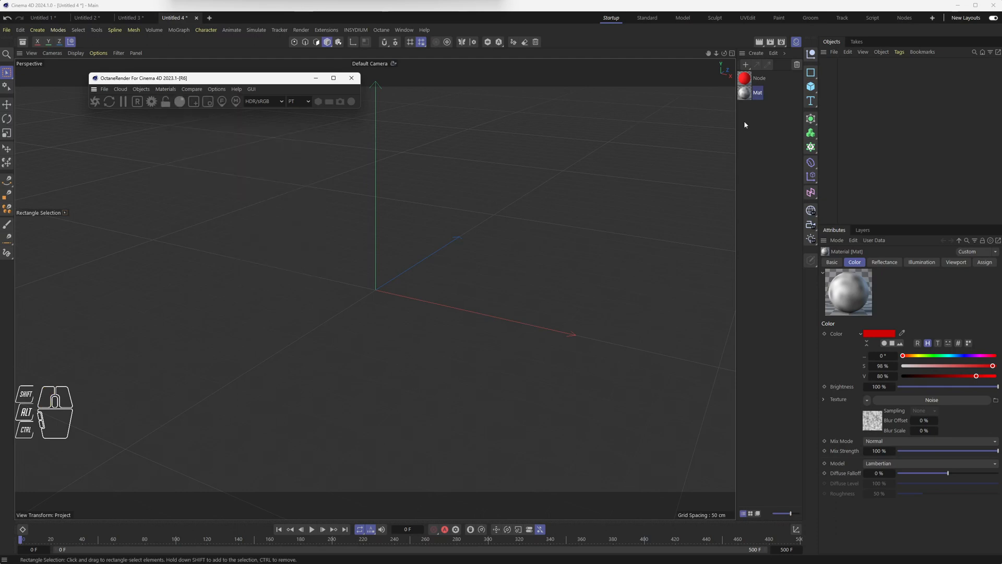
pyautogui.click(749, 81)
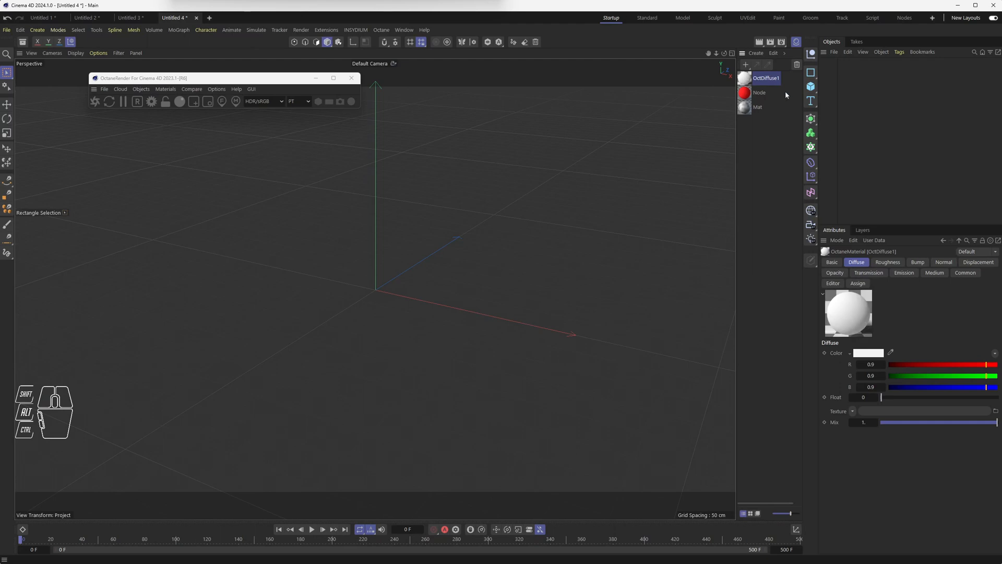
# - Open the new Octane material in the Octane Node Editor and enlarge the editor window
pyautogui.click(833, 263)
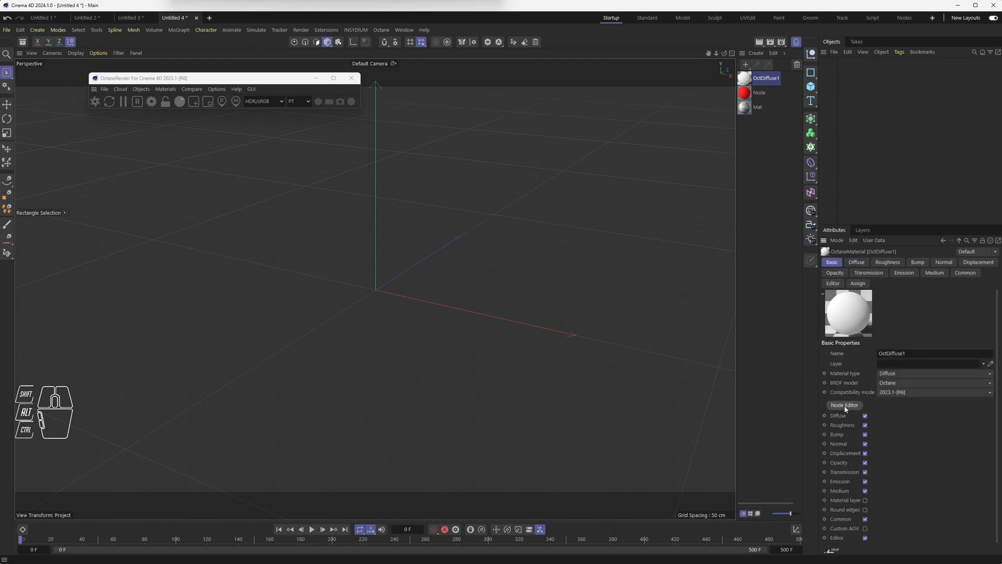
pyautogui.click(216, 89)
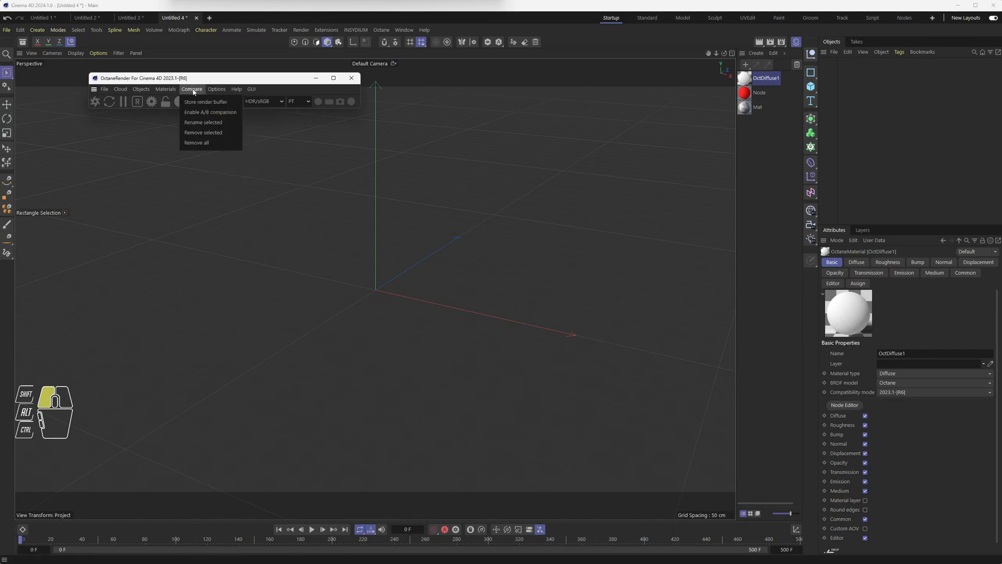
pyautogui.moveTo(251, 93)
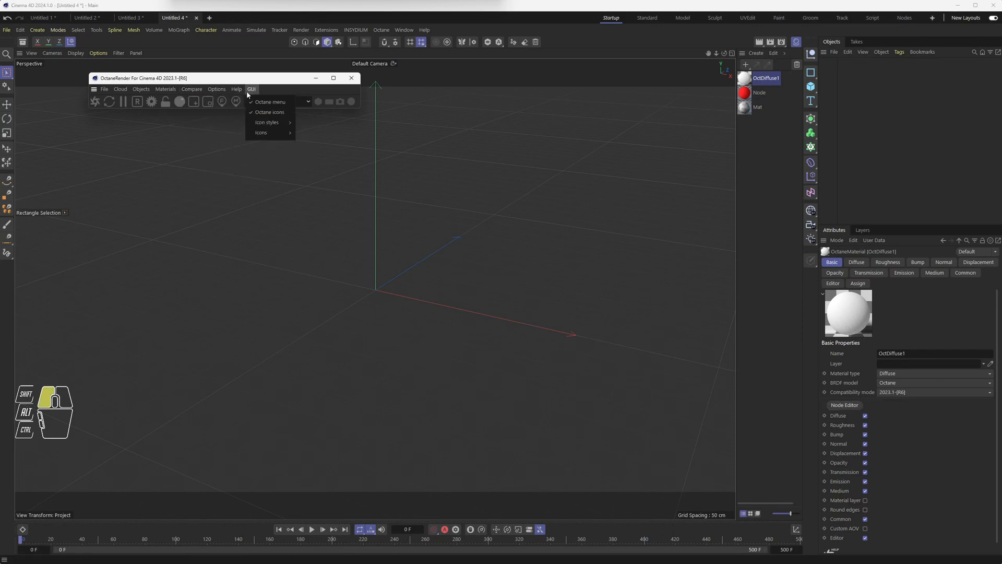
pyautogui.moveTo(215, 94)
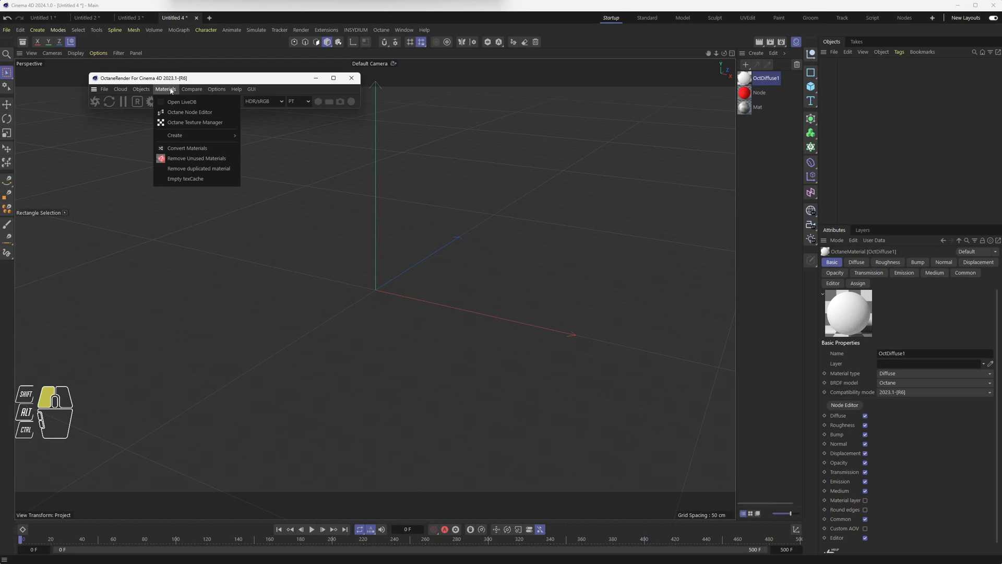
pyautogui.click(182, 113)
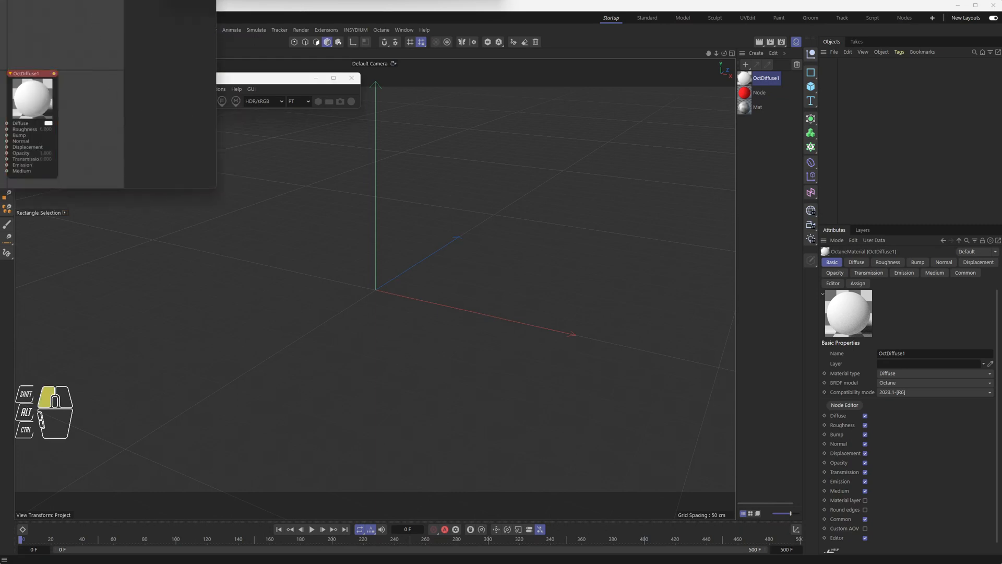
pyautogui.moveTo(335, 149); pyautogui.dragTo(317, 143)
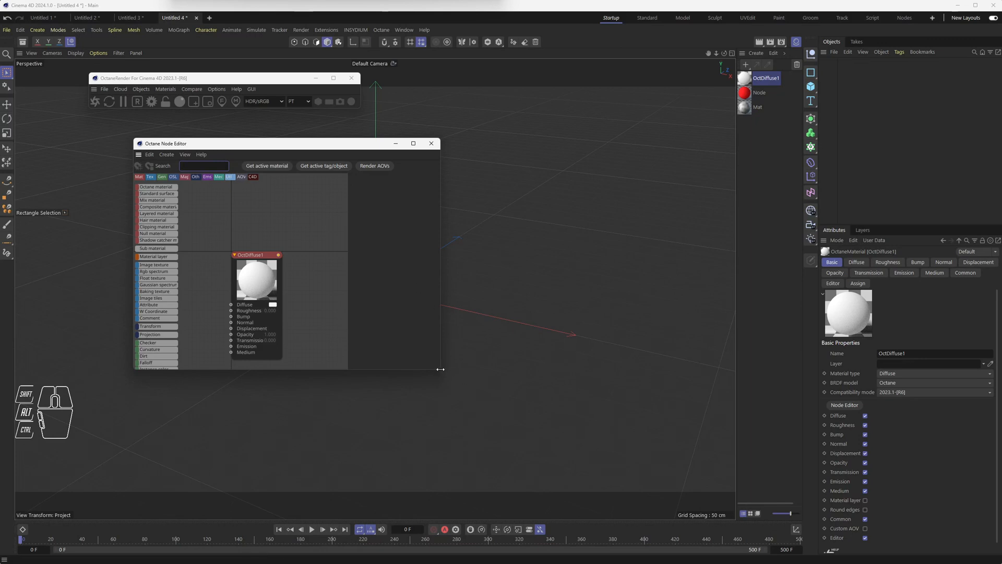
pyautogui.moveTo(440, 370); pyautogui.dragTo(657, 456)
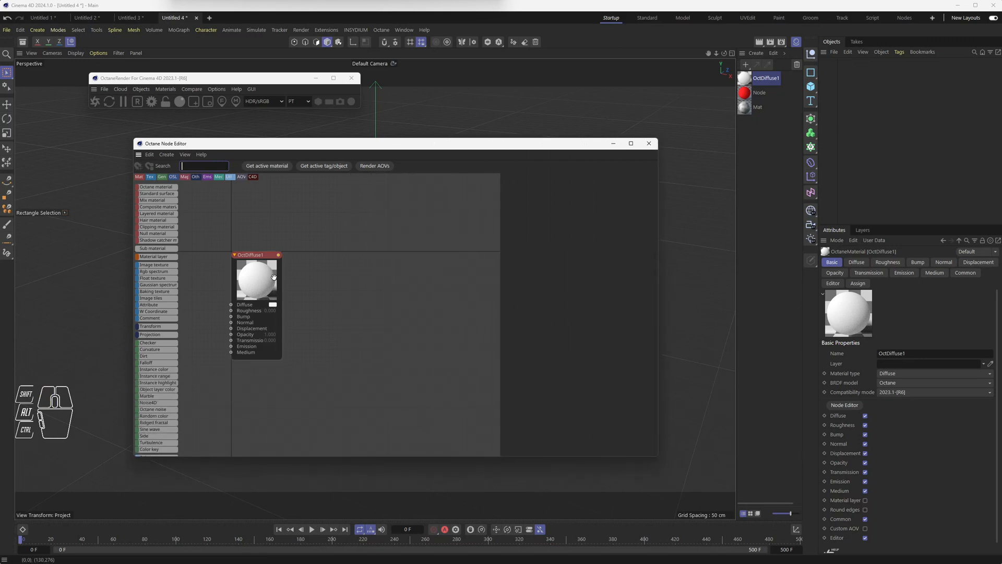
# - Shift the OctDiffuse1 node to the right and feed its Diffuse input from a new Rgb spectrum node placed to its left
pyautogui.moveTo(257, 256); pyautogui.dragTo(420, 261)
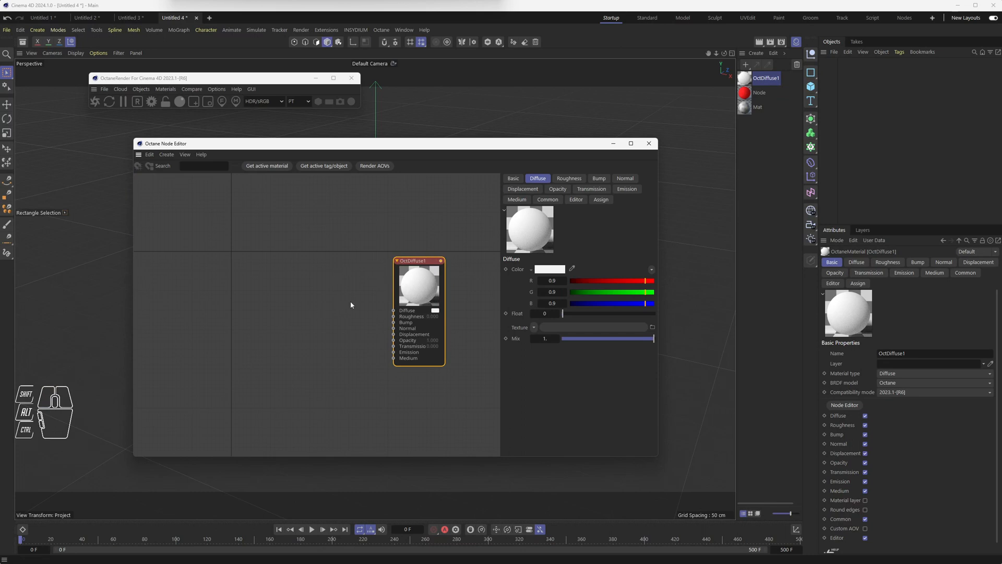
pyautogui.moveTo(421, 261); pyautogui.dragTo(396, 264)
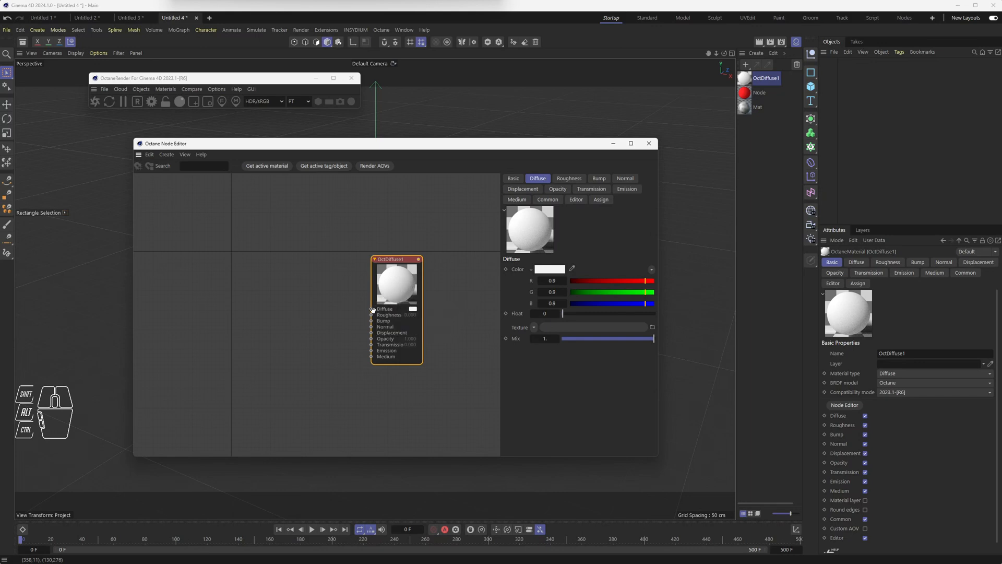
pyautogui.moveTo(371, 312); pyautogui.dragTo(308, 286)
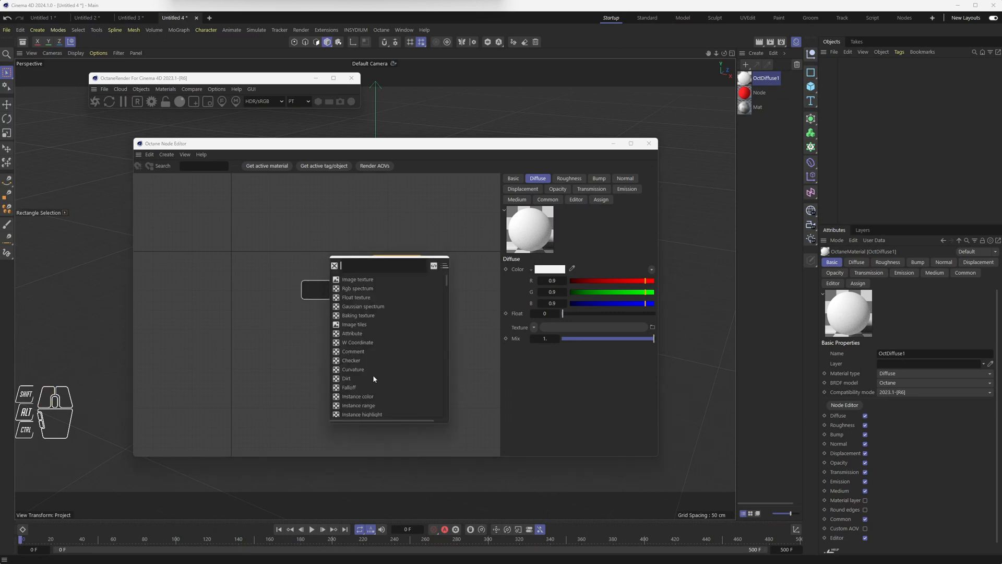
pyautogui.scroll(-15, 372, 374)
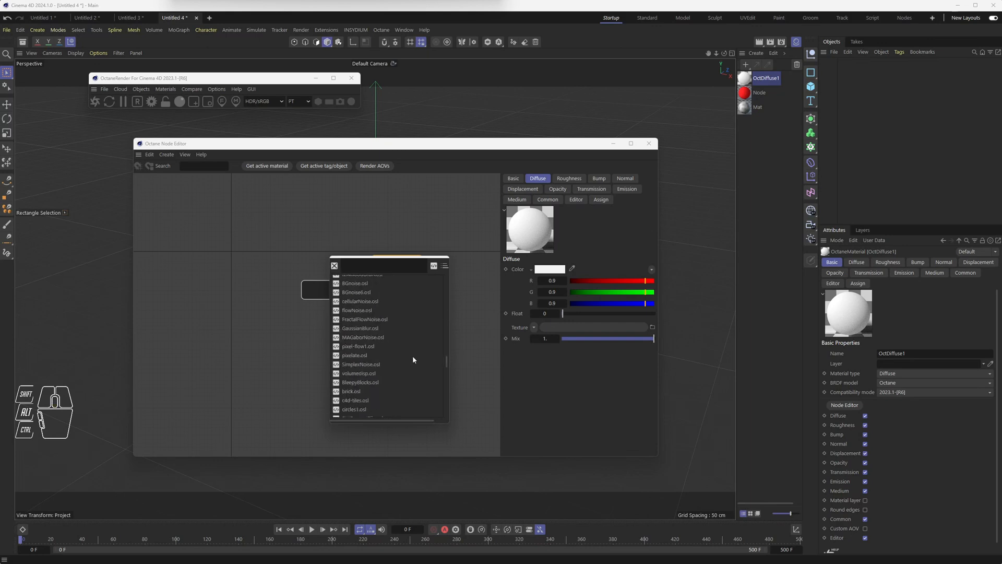
pyautogui.moveTo(446, 363); pyautogui.dragTo(446, 280)
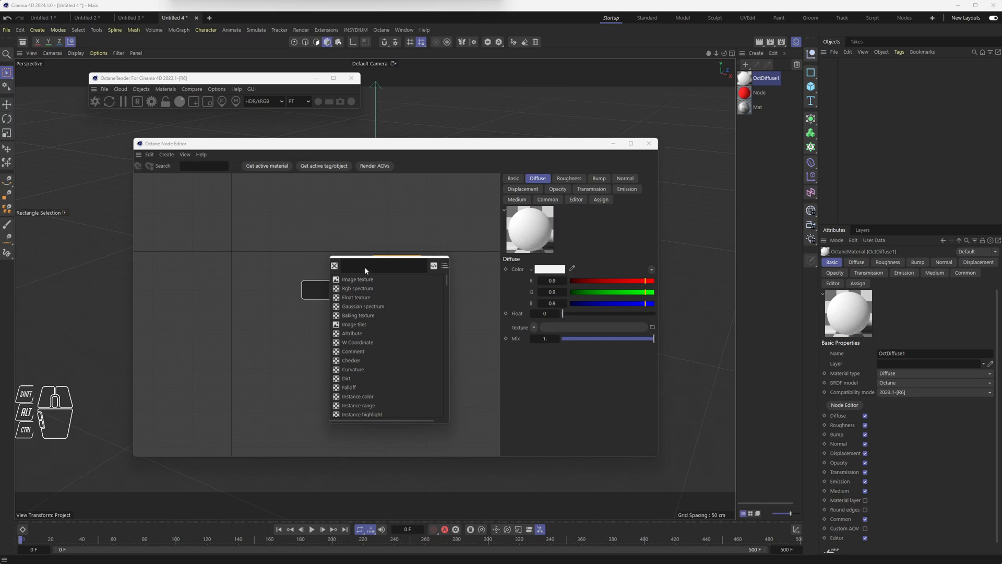
pyautogui.click(349, 291)
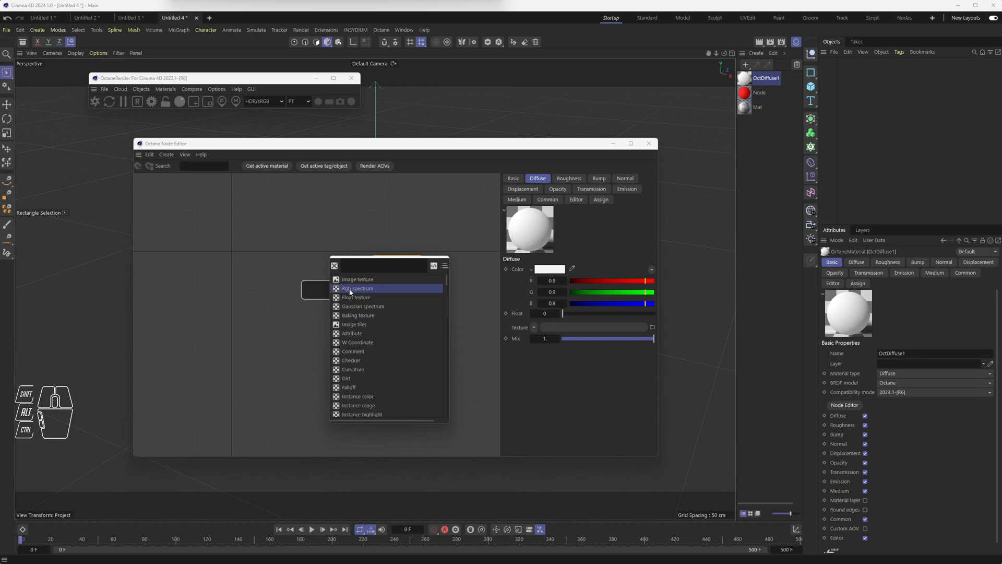
pyautogui.doubleClick(350, 291)
pyautogui.moveTo(322, 284); pyautogui.dragTo(281, 273)
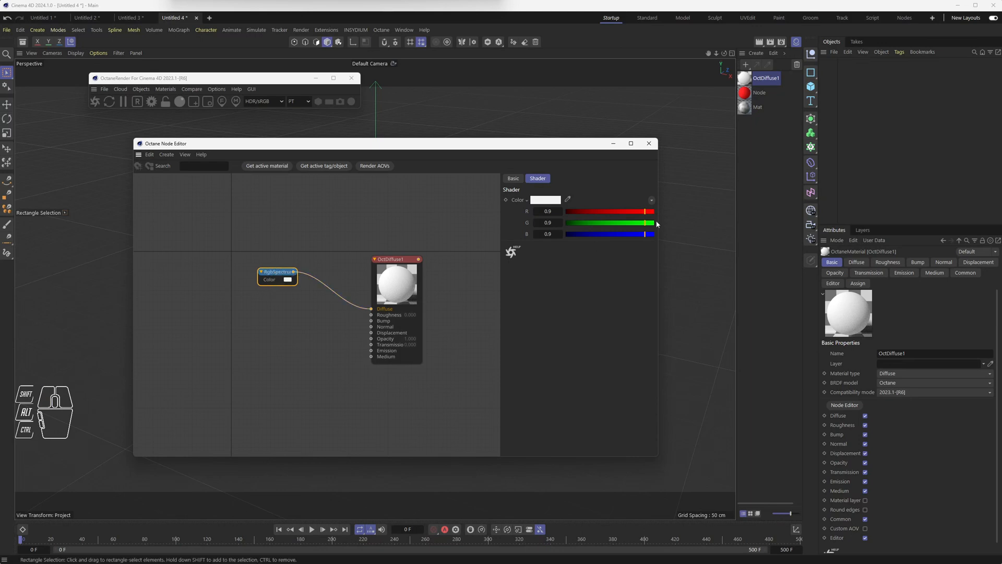
# - Set the RgbSpectrum node's colour to pure red (R 1, G 0, B 0) and also connect its output to OctDiffuse1's Opacity input
pyautogui.moveTo(635, 236); pyautogui.dragTo(566, 223)
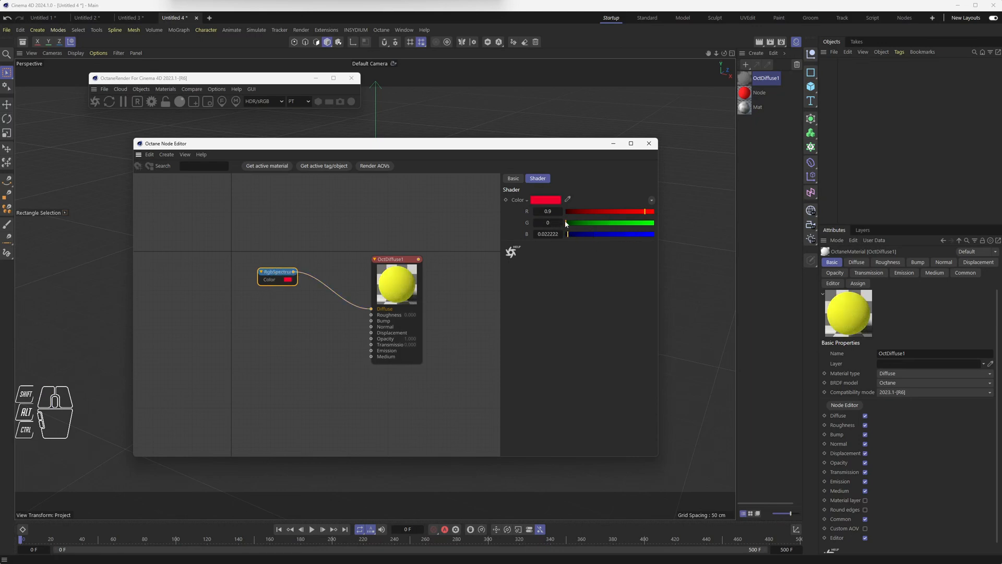
pyautogui.click(653, 211)
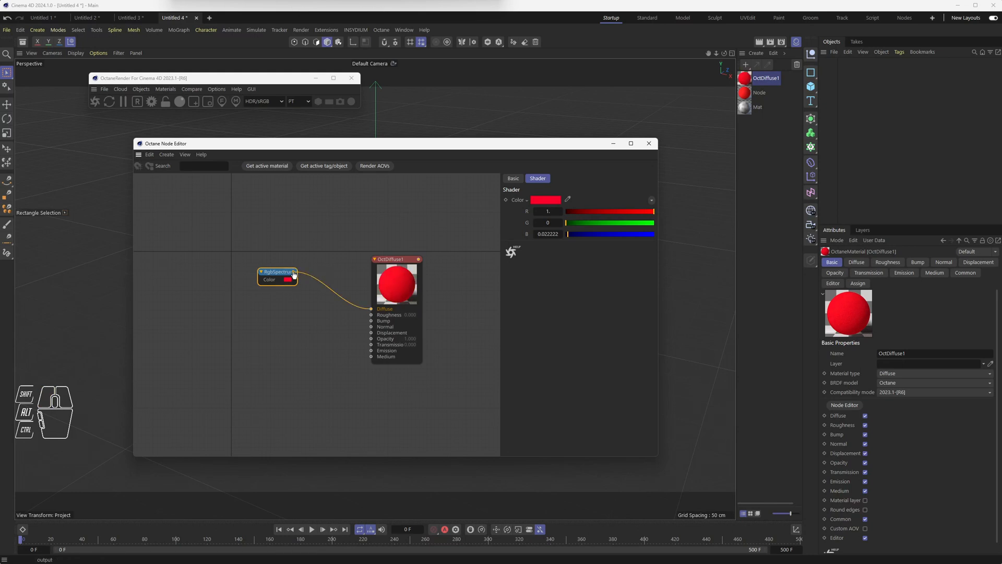
pyautogui.moveTo(294, 272); pyautogui.dragTo(373, 312)
pyautogui.moveTo(294, 273); pyautogui.dragTo(371, 341)
pyautogui.moveTo(572, 233); pyautogui.dragTo(532, 239)
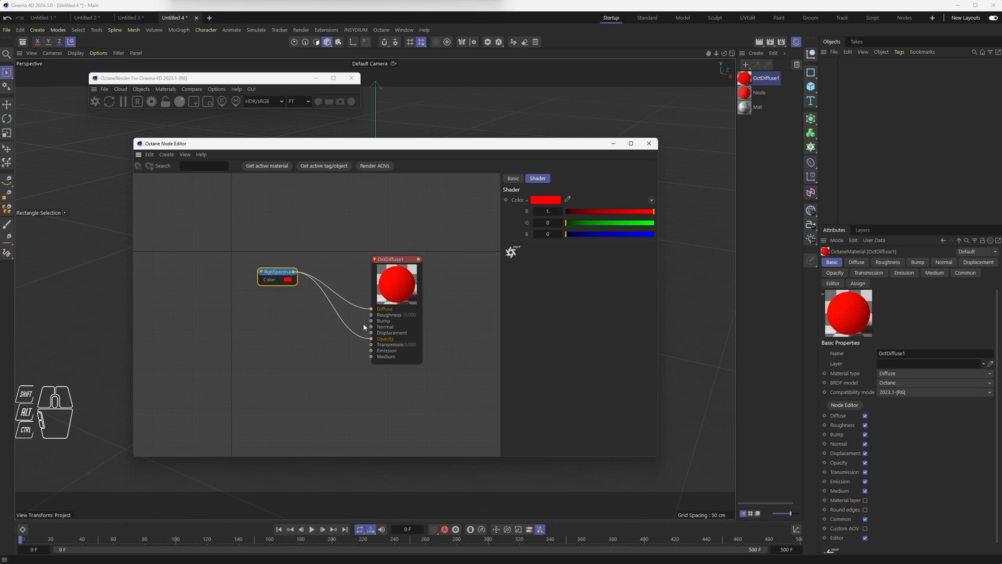
# - Connect the RgbSpectrum output to the Normal, Bump and Roughness inputs of OctDiffuse1 as well
pyautogui.click(295, 276)
pyautogui.moveTo(294, 275); pyautogui.dragTo(371, 321)
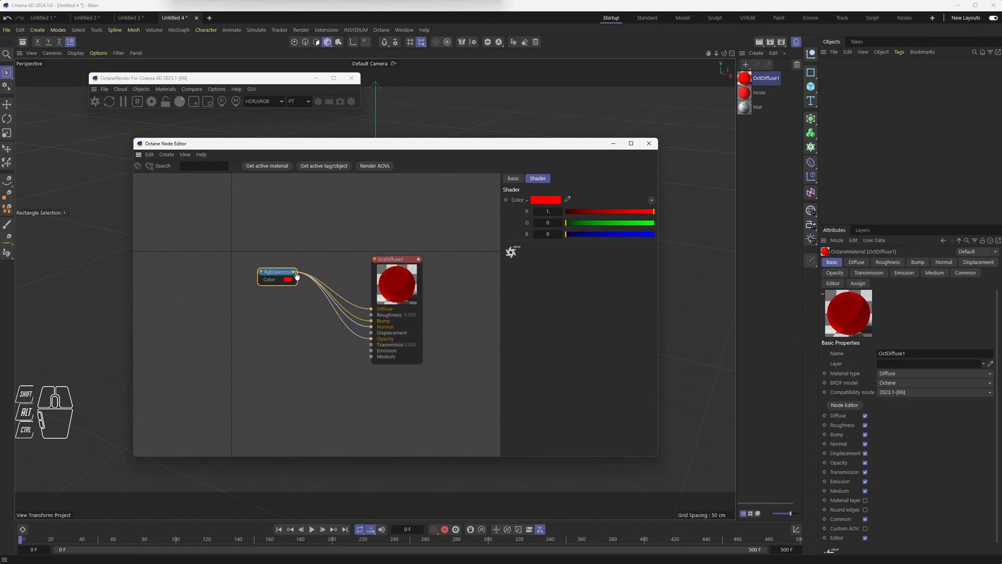
pyautogui.moveTo(297, 276); pyautogui.dragTo(371, 315)
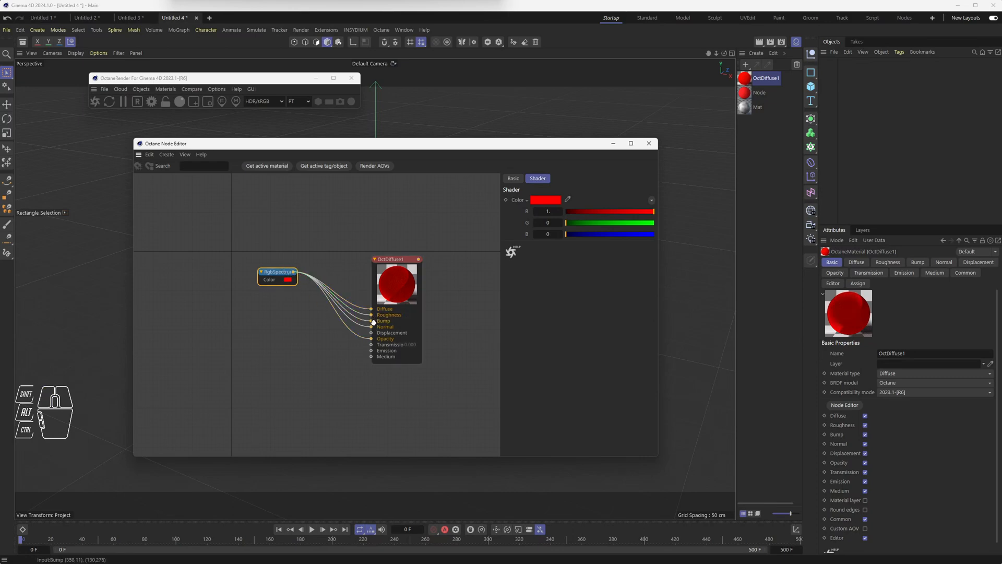
pyautogui.scroll(3, 389, 327)
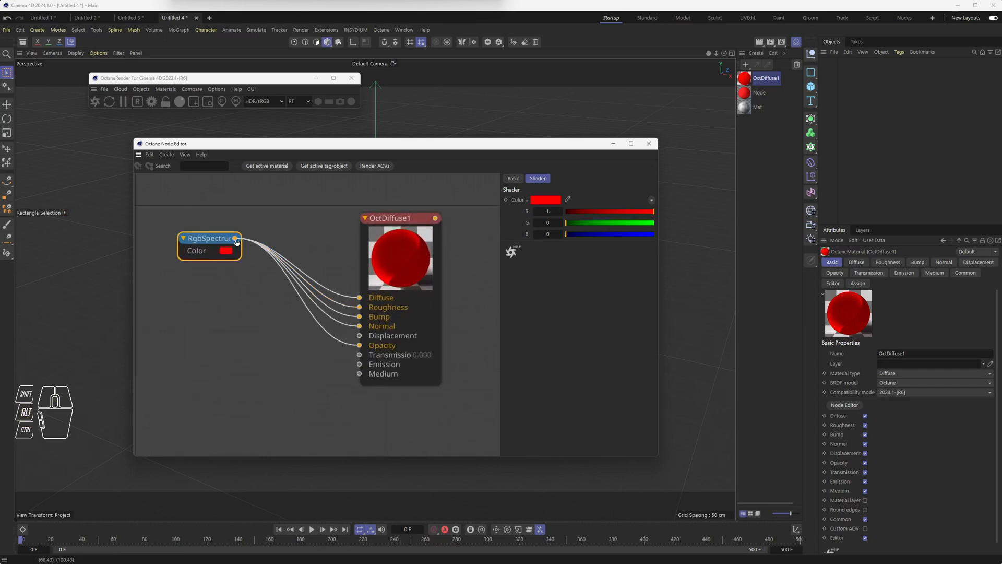
# - Try to connect the RgbSpectrum output to OctDiffuse1's Medium input
pyautogui.moveTo(235, 237); pyautogui.dragTo(360, 383)
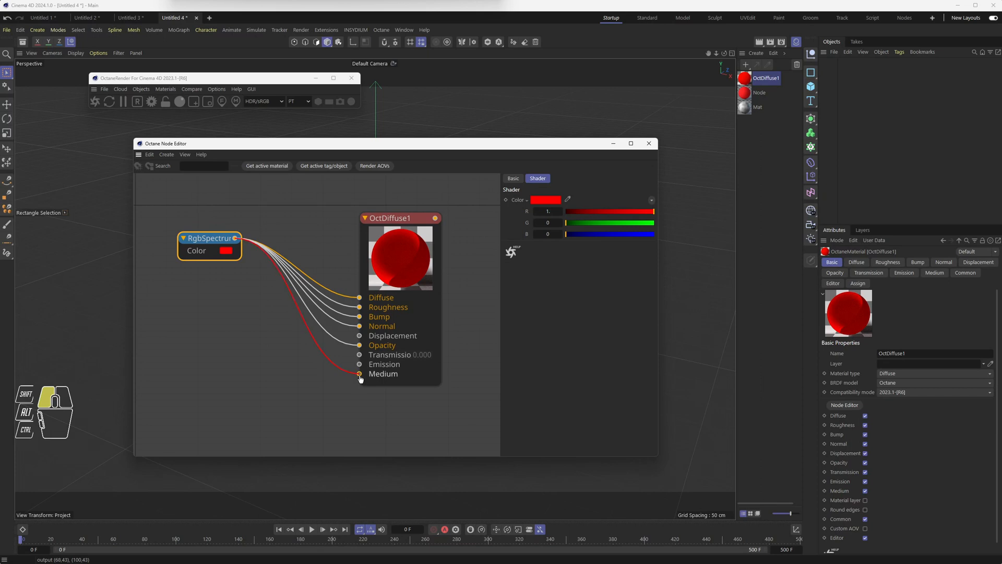
pyautogui.moveTo(235, 240); pyautogui.dragTo(360, 374)
pyautogui.moveTo(360, 374); pyautogui.dragTo(360, 375)
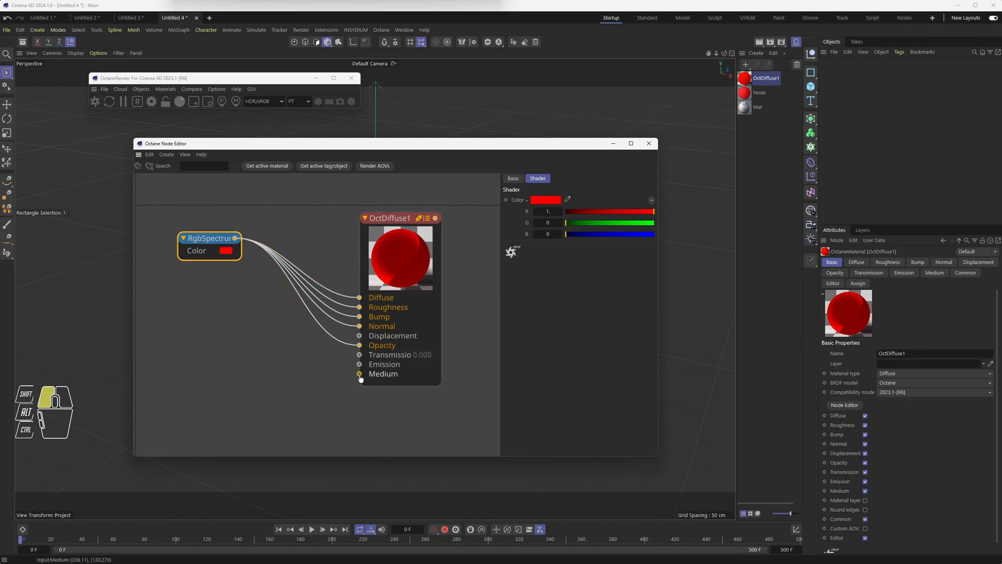
# - Feed OctDiffuse1's Medium input from a new Volume medium node and arrange it below RgbSpectrum, beside the material node
pyautogui.moveTo(360, 376); pyautogui.dragTo(273, 389)
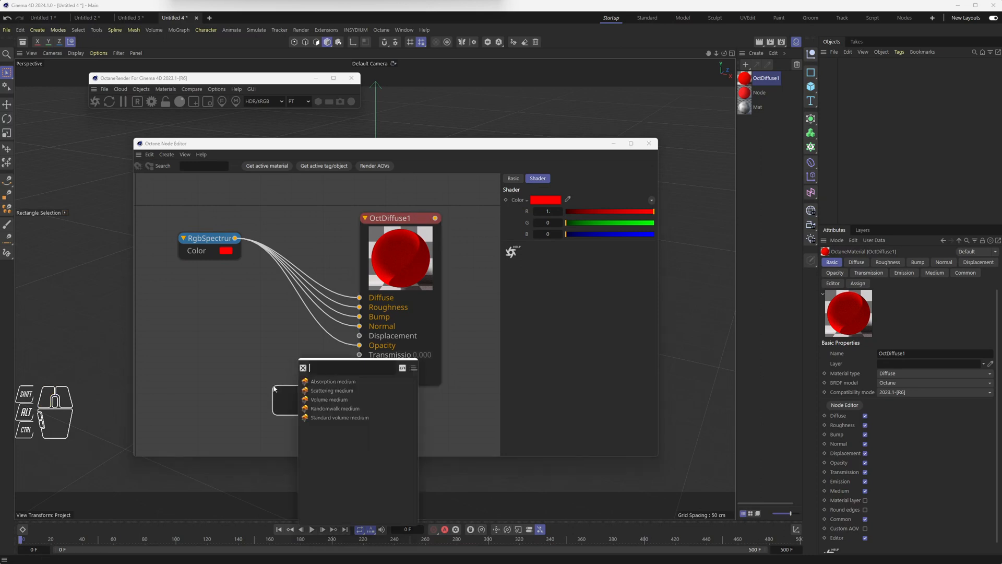
pyautogui.click(325, 400)
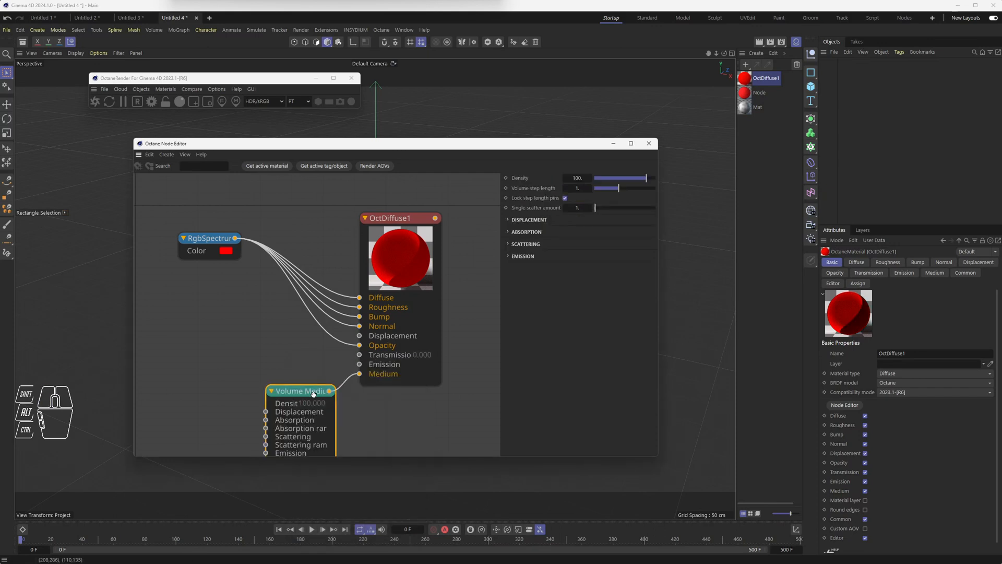
pyautogui.moveTo(308, 390); pyautogui.dragTo(204, 325)
pyautogui.moveTo(209, 248); pyautogui.dragTo(258, 230)
pyautogui.moveTo(212, 324); pyautogui.dragTo(250, 282)
pyautogui.moveTo(260, 229); pyautogui.dragTo(238, 219)
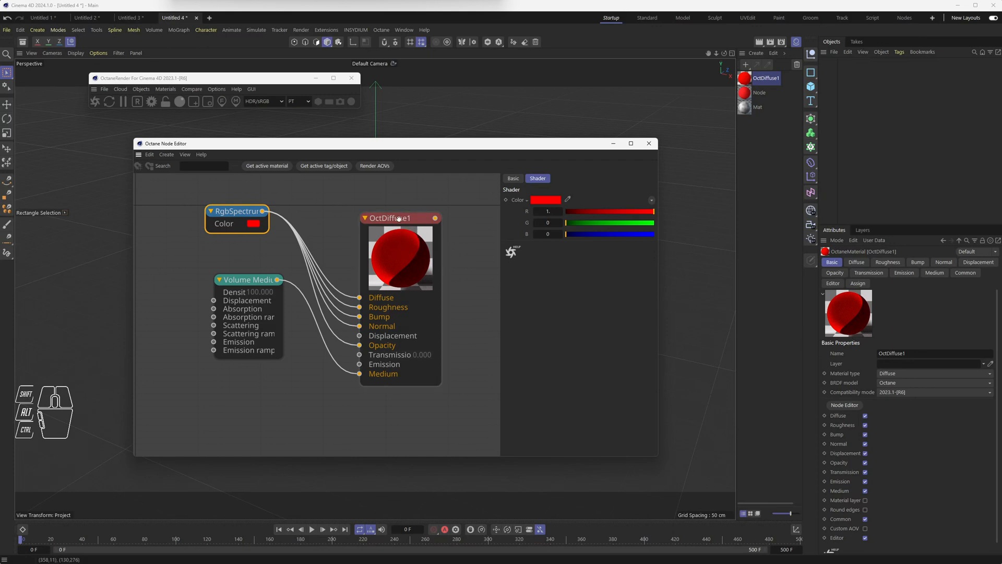
pyautogui.moveTo(407, 238); pyautogui.dragTo(406, 231)
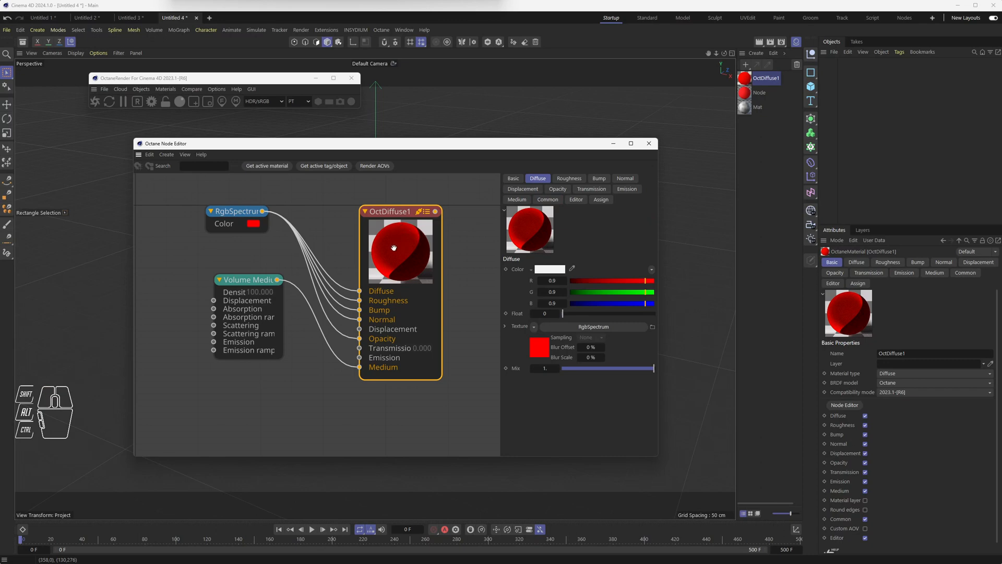
# - Disconnect RgbSpectrum from the Roughness, Bump and Normal inputs of OctDiffuse1
pyautogui.moveTo(359, 300); pyautogui.dragTo(259, 336)
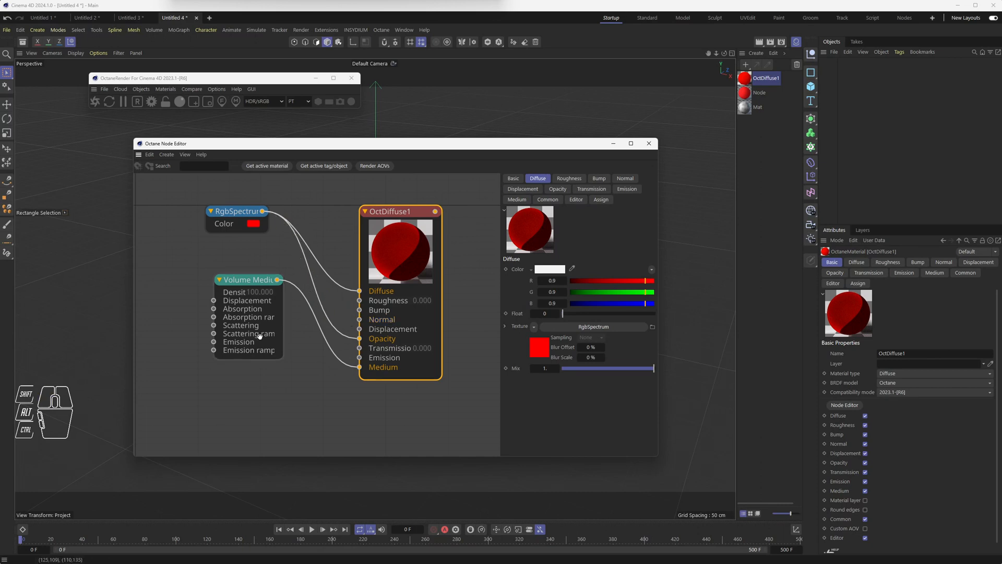
pyautogui.click(327, 200)
pyautogui.click(401, 224)
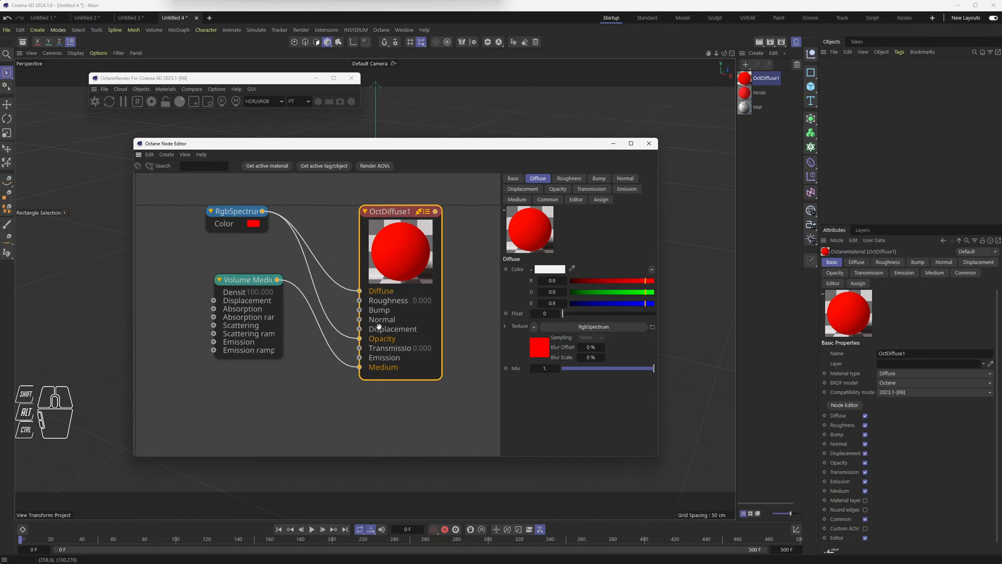
# - Load a Noise texture into OctDiffuse1's Roughness channel and set the channel's colour to pure blue (R 0, G 0, B 1)
pyautogui.click(567, 178)
pyautogui.moveTo(585, 284); pyautogui.dragTo(522, 315)
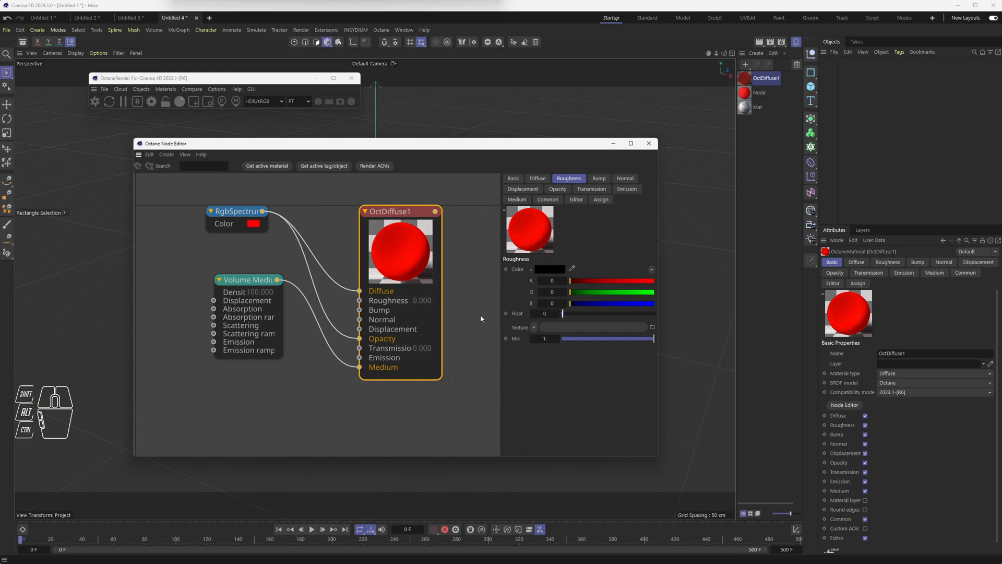
pyautogui.click(534, 327)
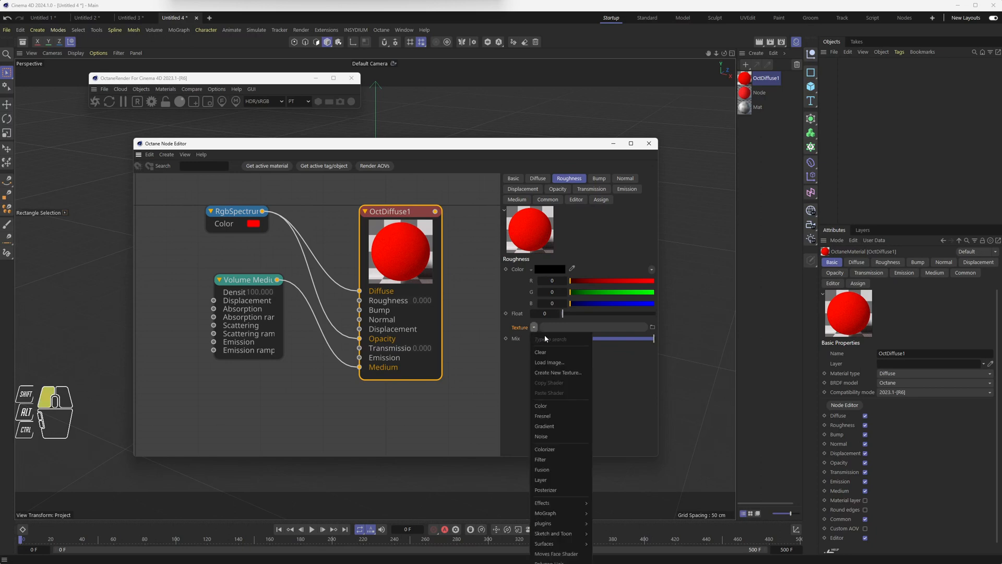
pyautogui.click(545, 437)
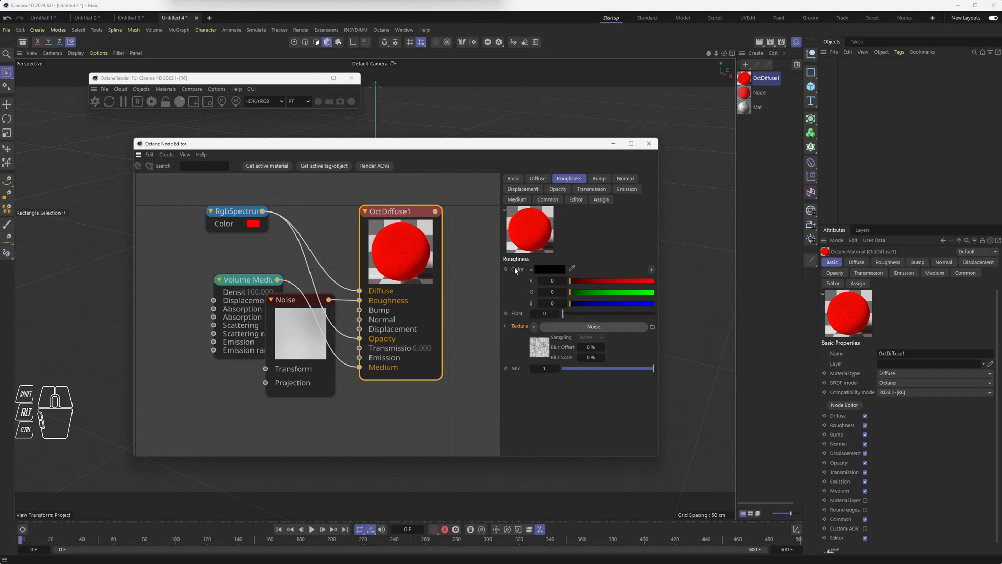
pyautogui.moveTo(590, 292); pyautogui.dragTo(559, 314)
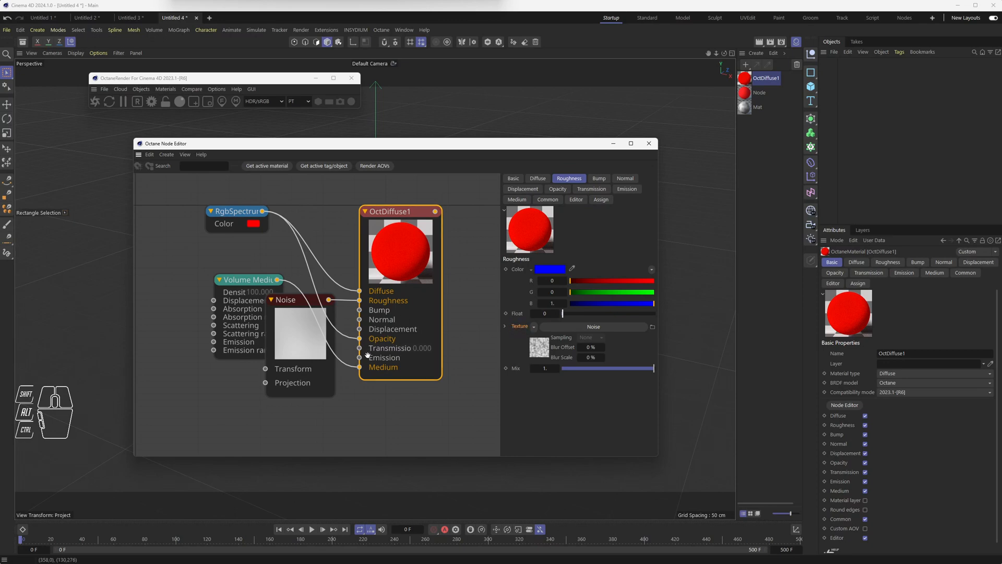
# - Separate the overlapping nodes by placing Noise under RgbSpectrum and Volume Medium below Noise
pyautogui.moveTo(258, 286); pyautogui.dragTo(242, 433)
pyautogui.moveTo(292, 305); pyautogui.dragTo(208, 274)
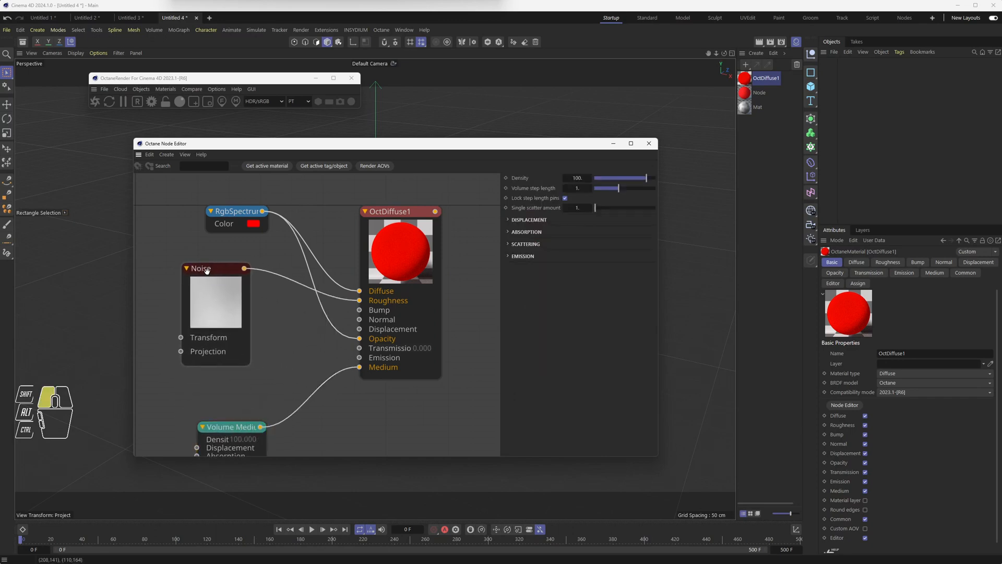
# - Disconnect the Noise node from OctDiffuse1's Roughness input and reconnect it to the same input
pyautogui.moveTo(359, 301); pyautogui.dragTo(301, 311)
pyautogui.click(408, 256)
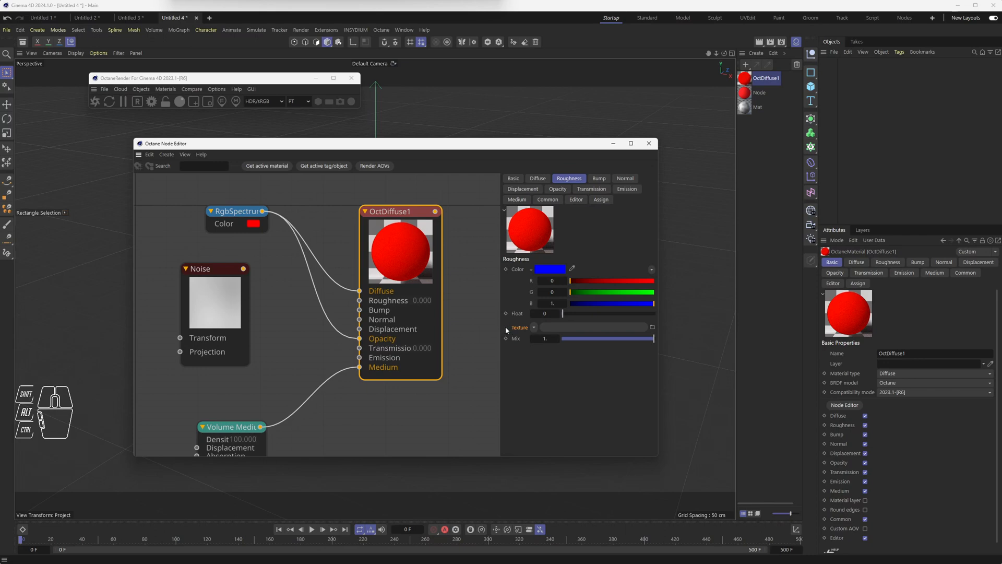
pyautogui.moveTo(244, 269); pyautogui.dragTo(246, 270)
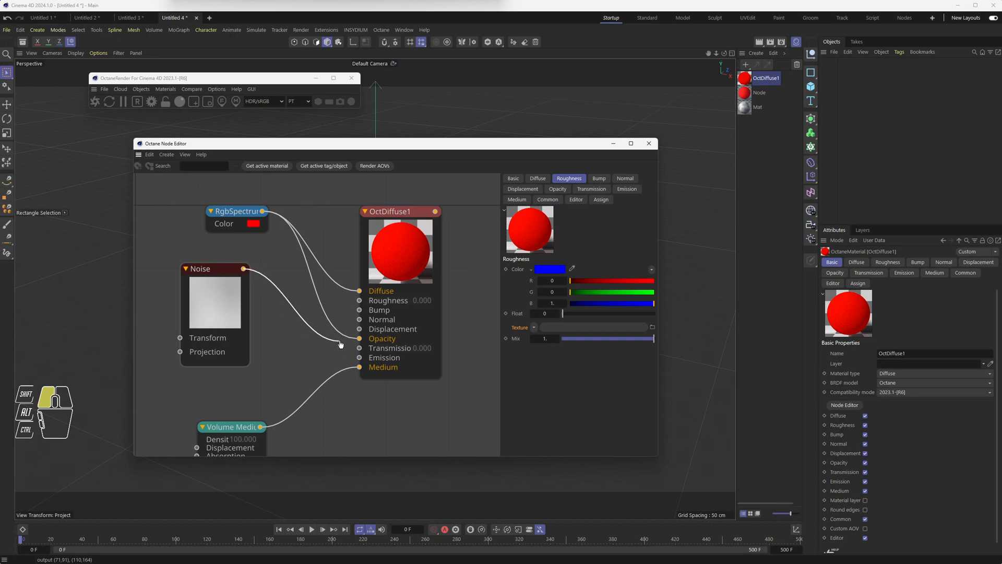
pyautogui.moveTo(342, 340); pyautogui.dragTo(360, 301)
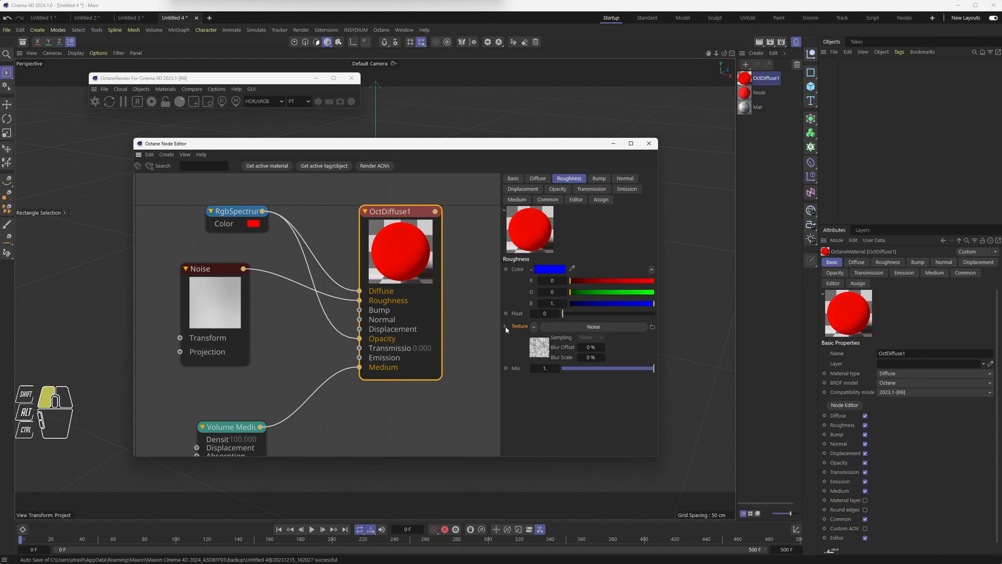
# - Expand the Noise shader settings nested under the Roughness texture and enlarge the node editor window to show more of them
pyautogui.click(505, 328)
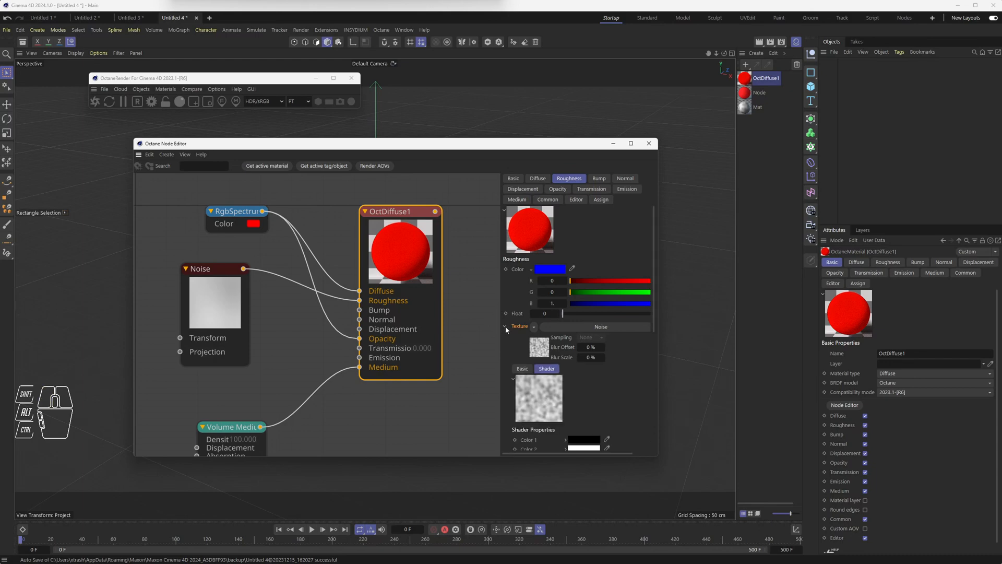
pyautogui.click(505, 329)
pyautogui.click(506, 327)
pyautogui.moveTo(656, 458); pyautogui.dragTo(723, 495)
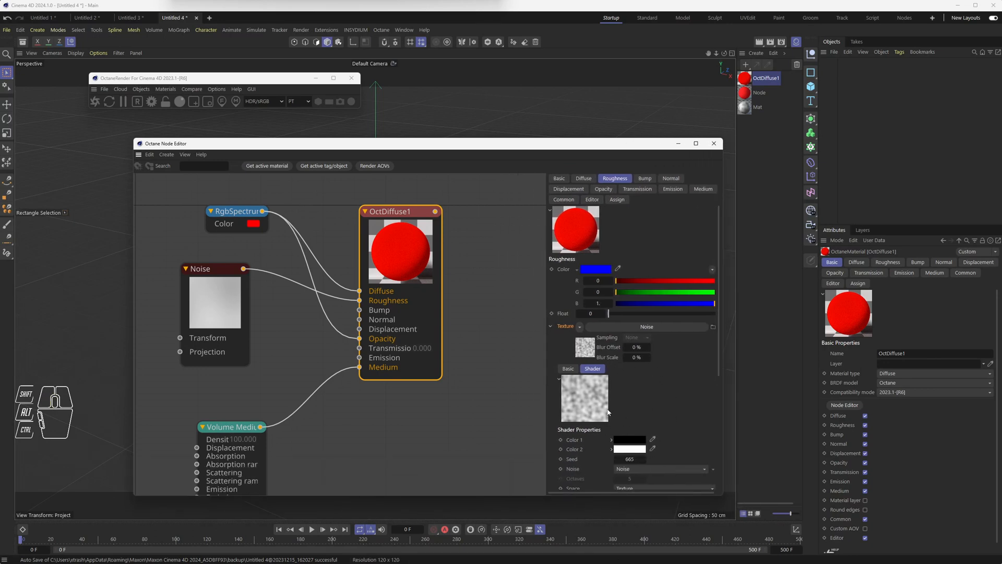
# - Compare the Noise node's own shader settings with those nested under OctDiffuse1's Roughness texture, shifting the nodes slightly apart
pyautogui.moveTo(211, 269); pyautogui.dragTo(234, 269)
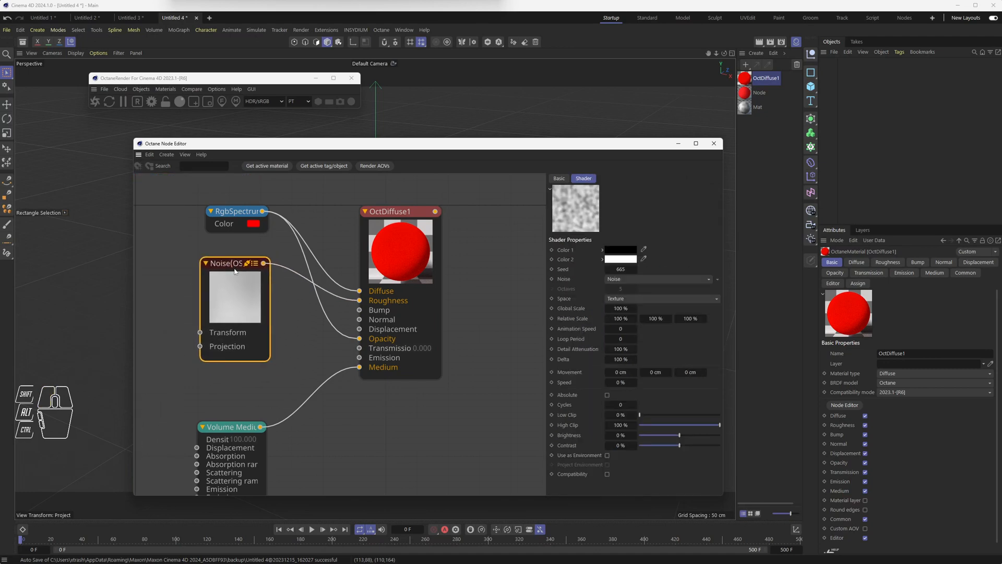
pyautogui.click(400, 253)
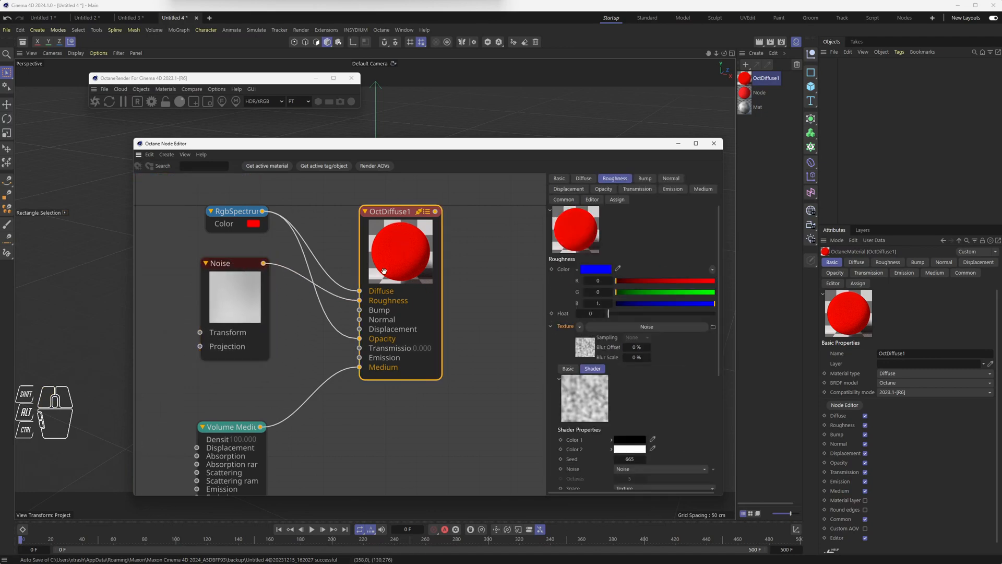
pyautogui.moveTo(384, 271); pyautogui.dragTo(416, 260)
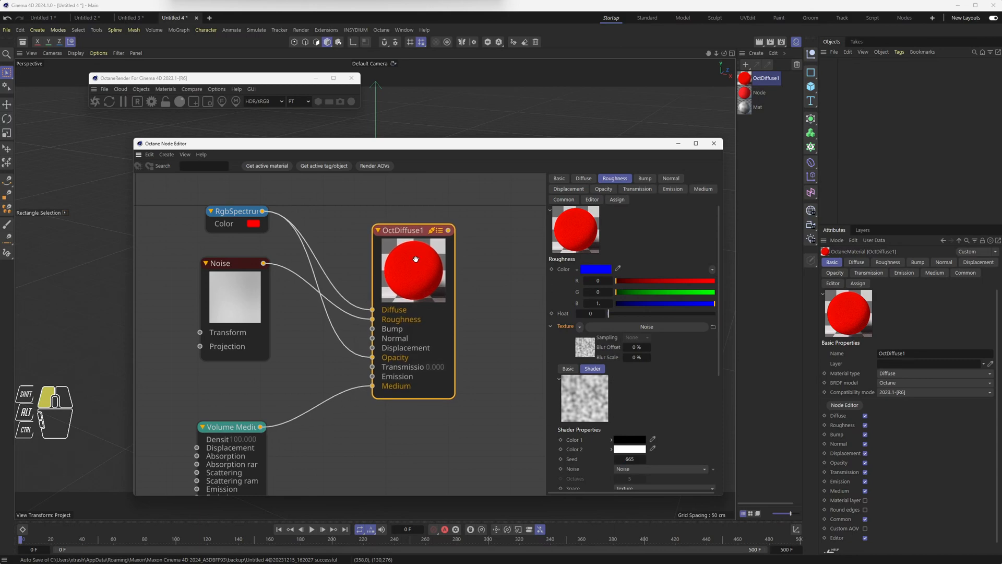
pyautogui.click(550, 327)
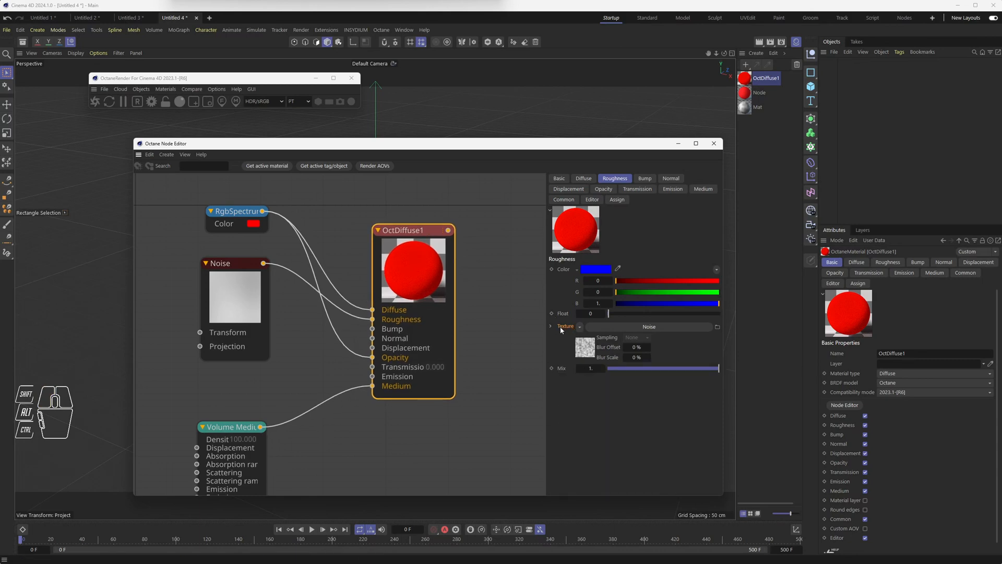
pyautogui.click(550, 326)
pyautogui.click(550, 326)
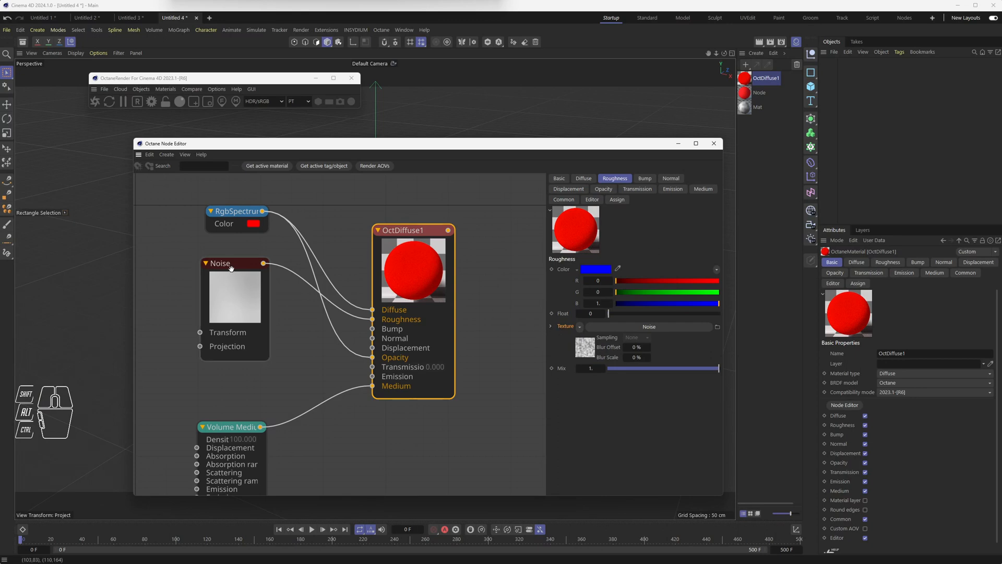
pyautogui.moveTo(231, 268); pyautogui.dragTo(230, 278)
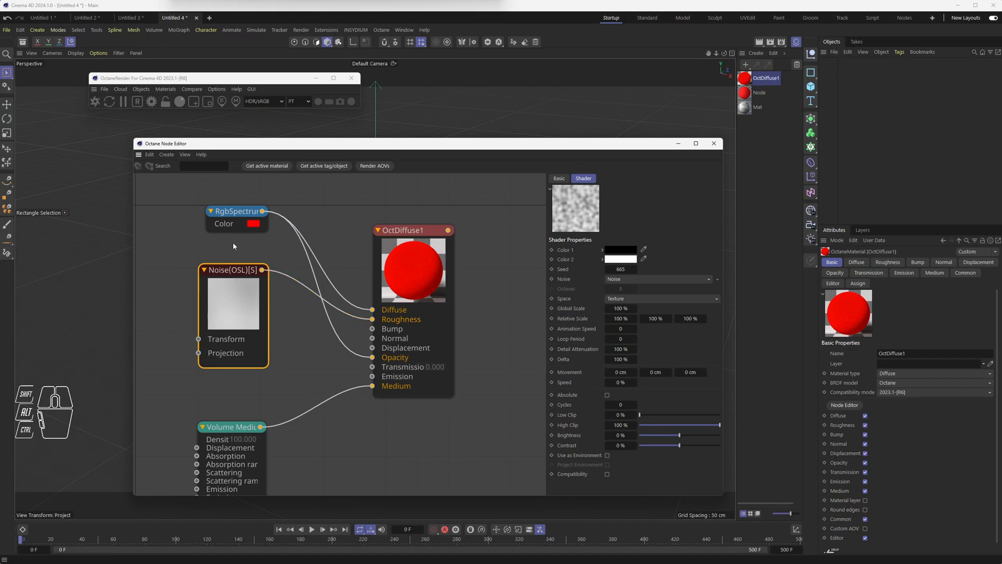
pyautogui.moveTo(228, 219)
pyautogui.mouseDown()
pyautogui.moveTo(285, 241)
pyautogui.moveTo(261, 255)
pyautogui.moveTo(219, 231)
pyautogui.mouseUp()
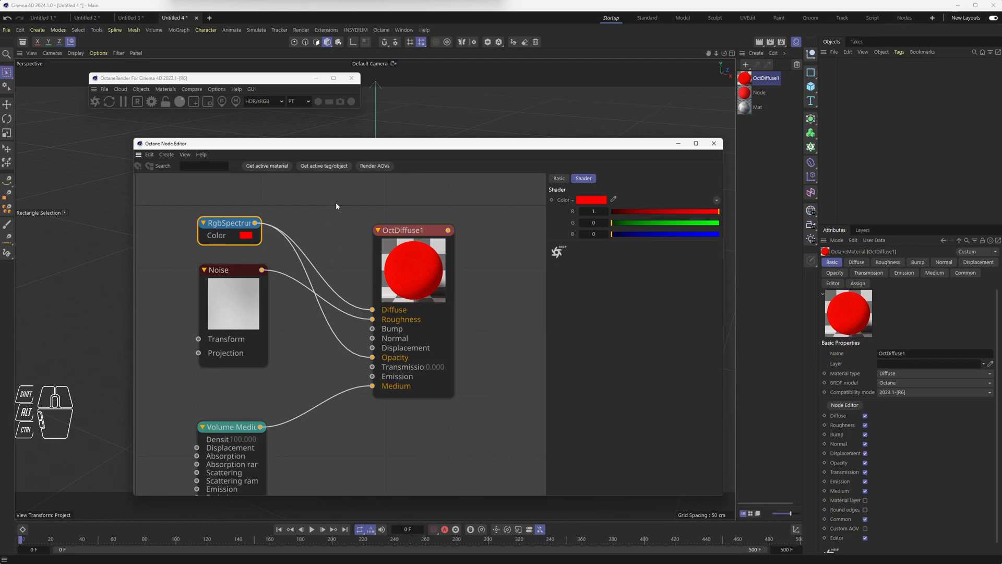
# - Close the Octane Node Editor and OctaneRender windows and add a cube to the scene
pyautogui.click(714, 144)
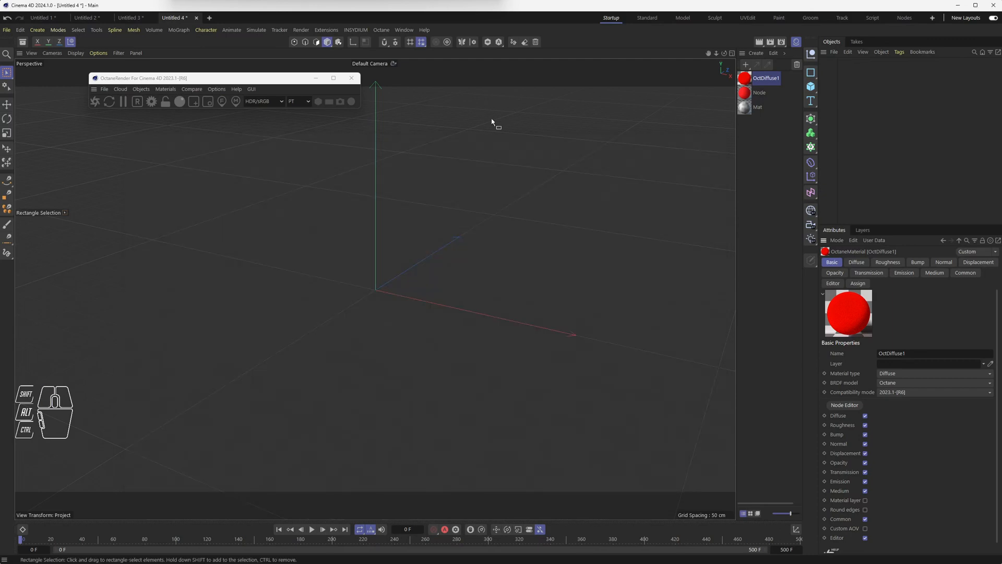
pyautogui.click(350, 79)
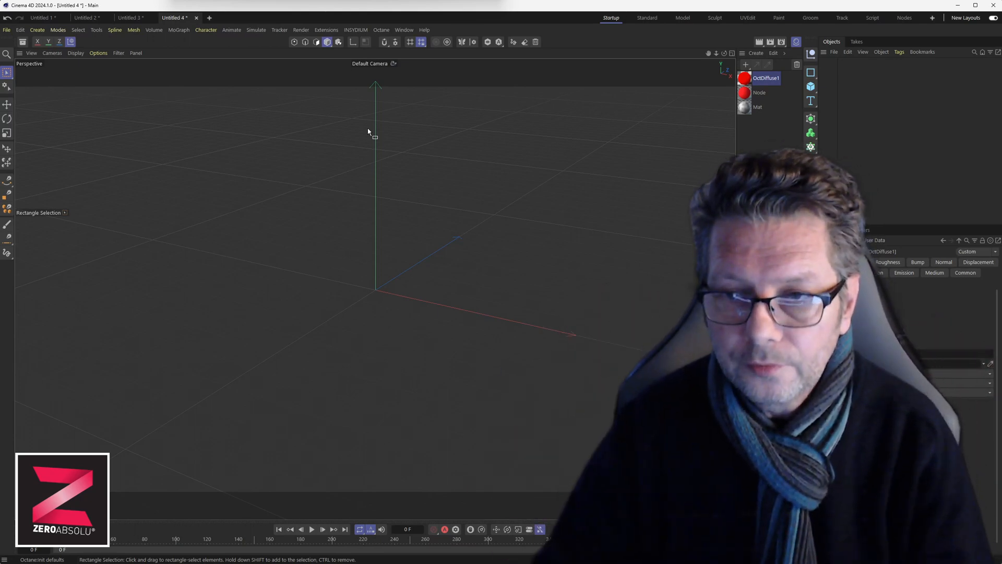
pyautogui.click(810, 88)
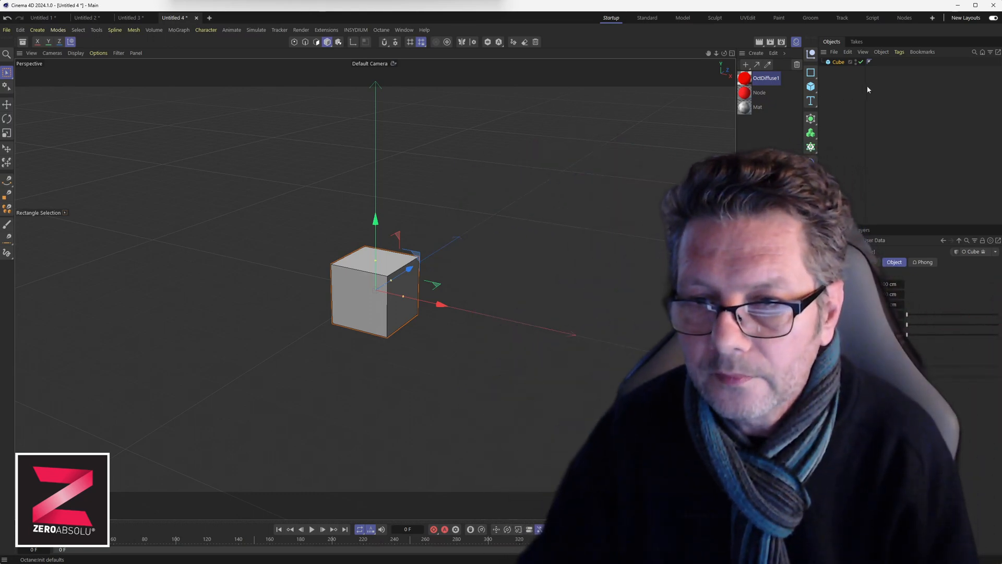
# - Open the general Node Editor on the scene nodes, place its window over the viewport and shift the Scene Root node right
pyautogui.click(404, 31)
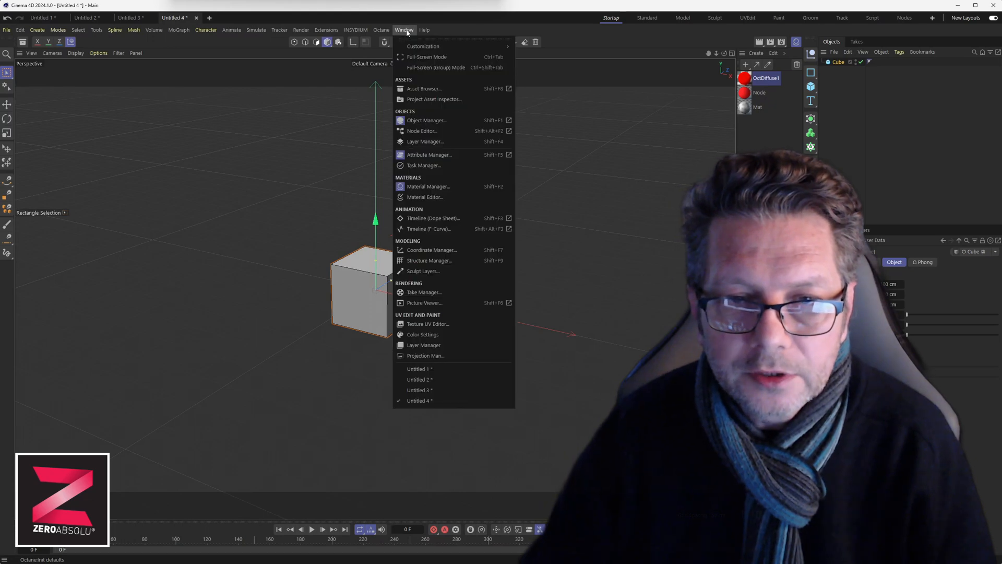
pyautogui.click(423, 131)
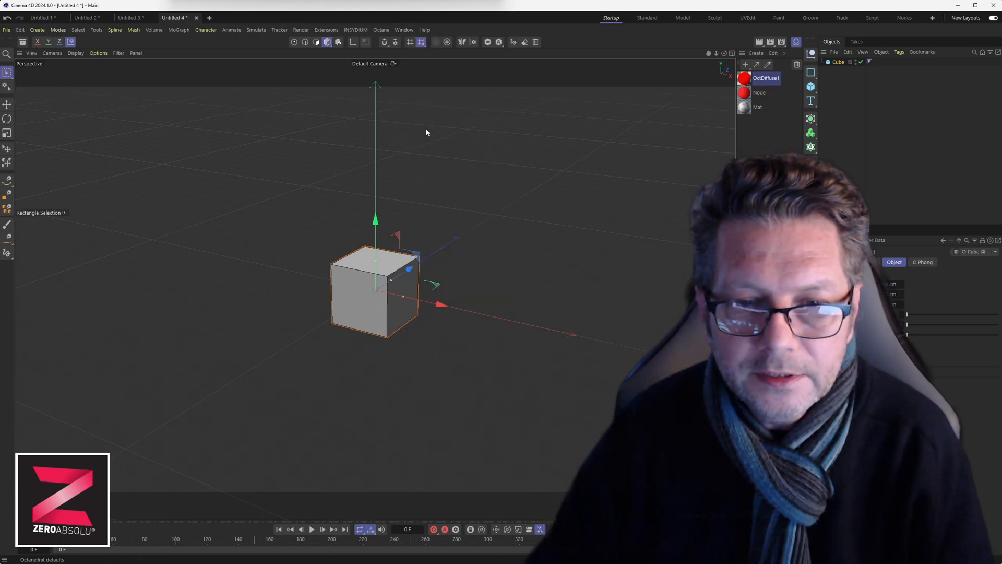
pyautogui.moveTo(518, 125); pyautogui.dragTo(112, 90)
pyautogui.moveTo(169, 222); pyautogui.dragTo(387, 186)
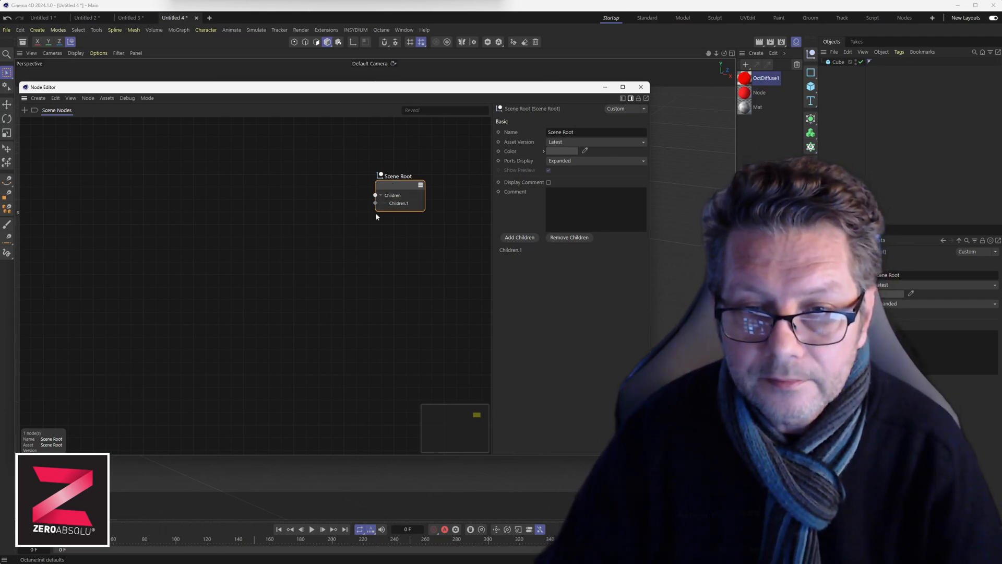
# - Select the Cube object and move the Scene Root node toward the middle of the scene nodes graph
pyautogui.click(837, 61)
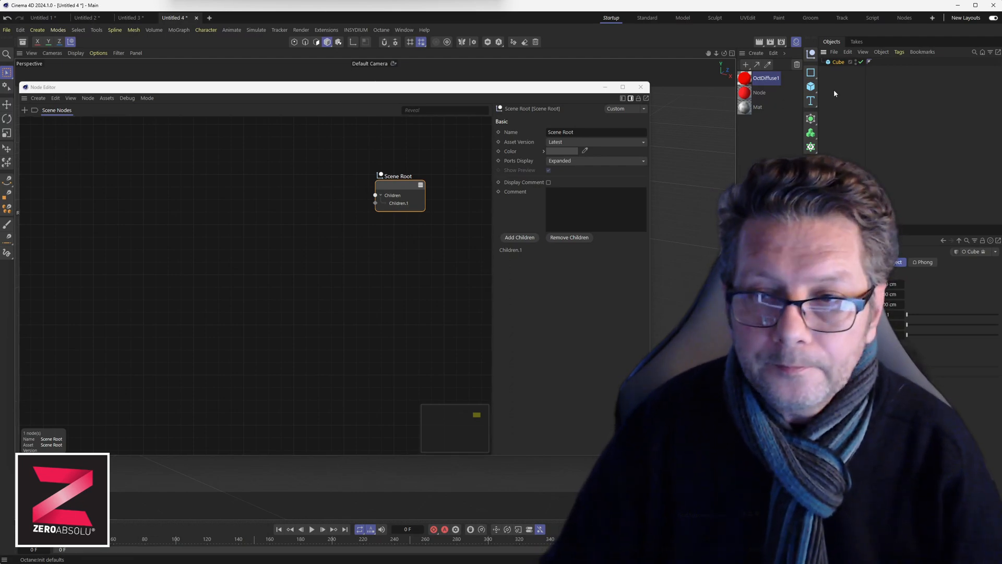
pyautogui.moveTo(394, 188); pyautogui.dragTo(350, 193)
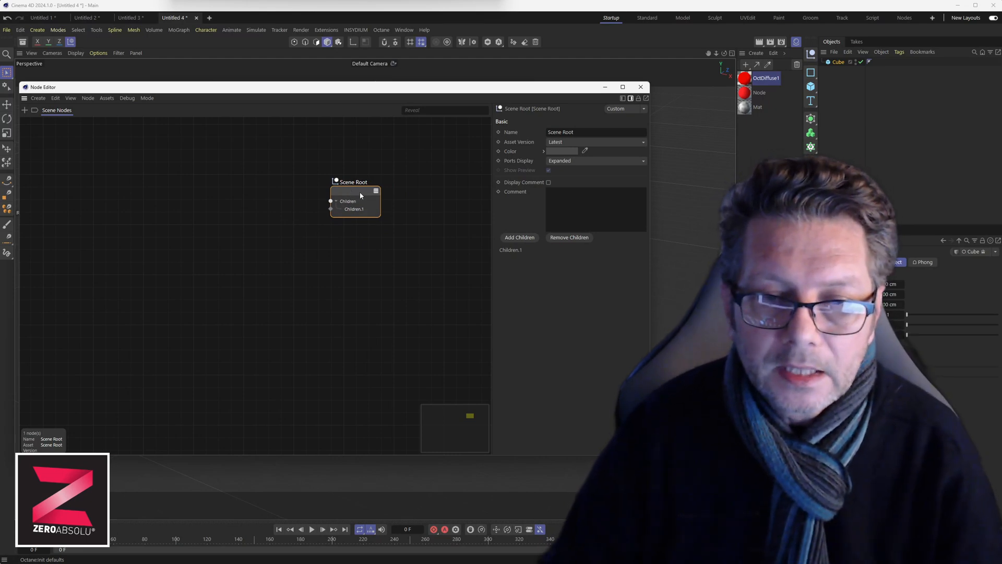
pyautogui.moveTo(353, 184); pyautogui.dragTo(368, 187)
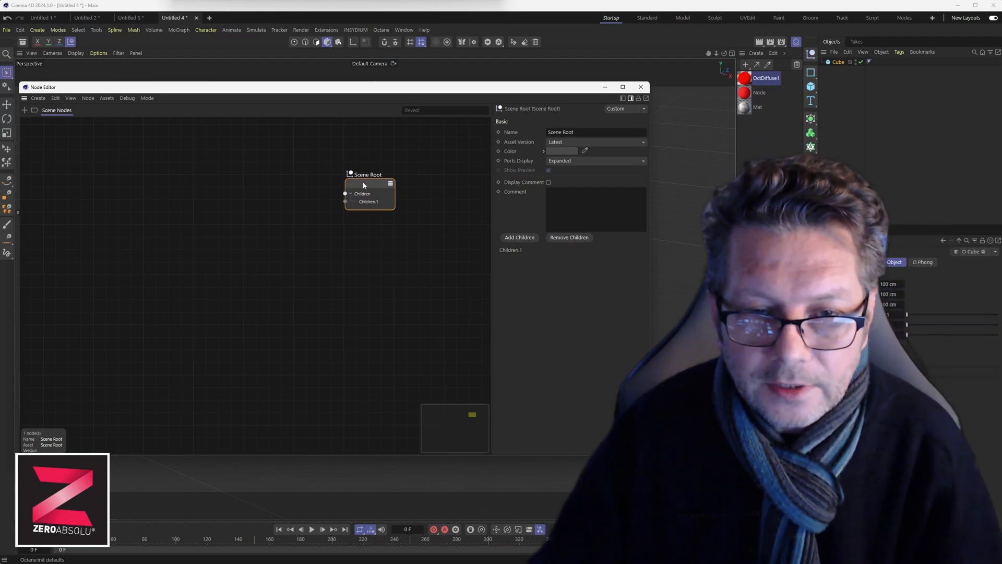
pyautogui.moveTo(363, 185); pyautogui.dragTo(294, 191)
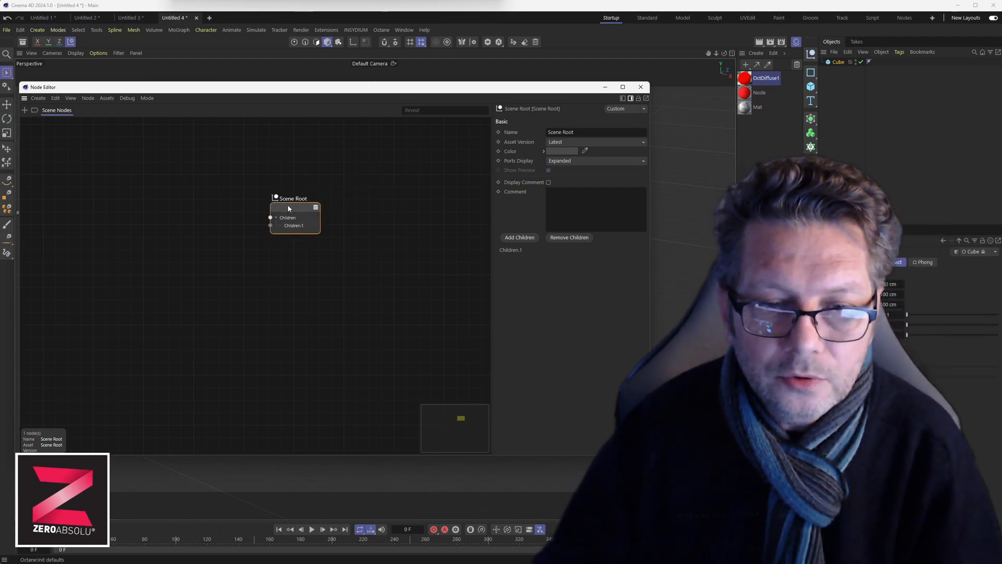
# - Move the Scene Root node right, search the node assets for cube and add a Cube node to the scene nodes graph
pyautogui.moveTo(302, 227)
pyautogui.scroll(3, 310, 232)
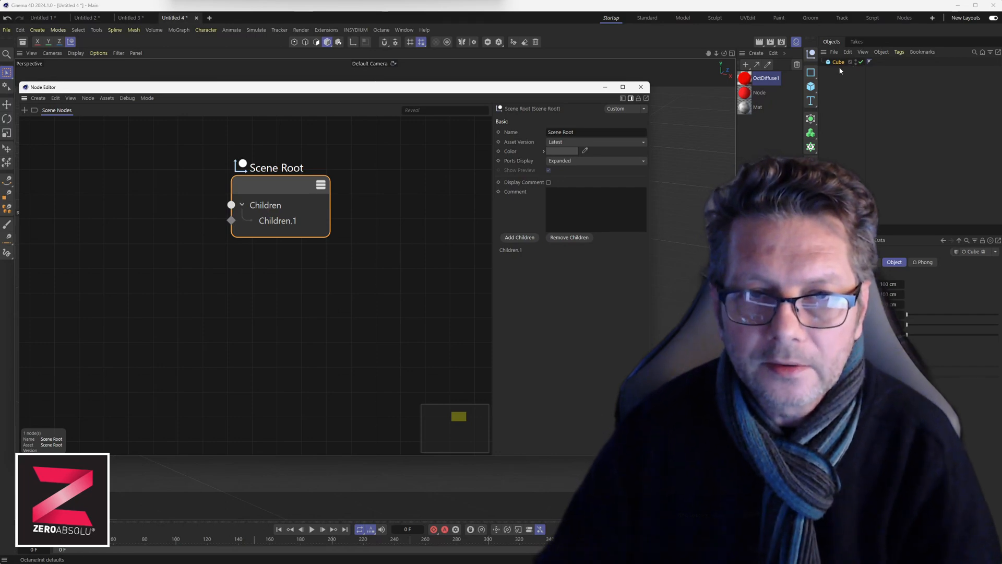
pyautogui.moveTo(283, 190); pyautogui.dragTo(347, 190)
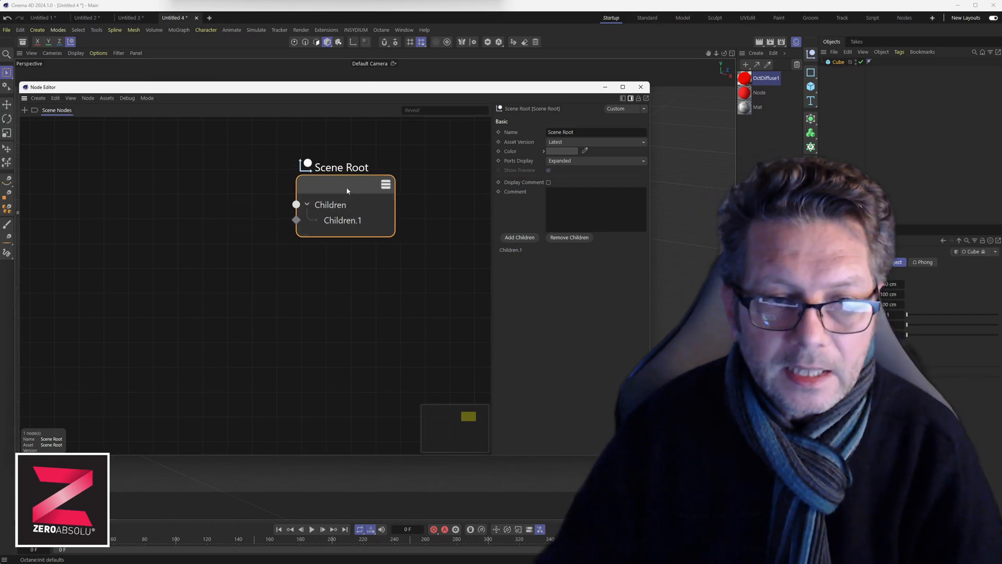
pyautogui.click(129, 167)
pyautogui.click(38, 98)
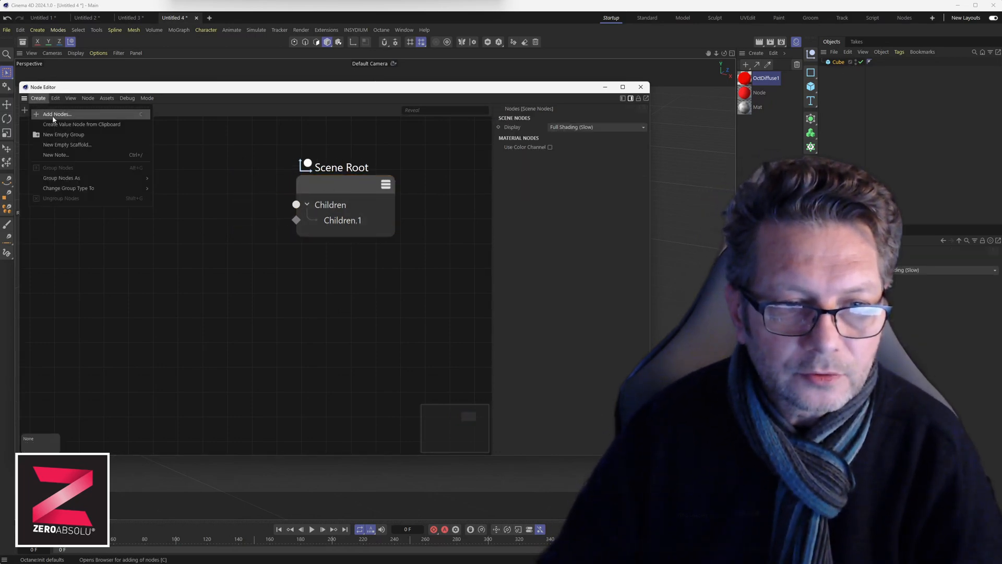
pyautogui.click(56, 114)
pyautogui.moveTo(97, 110); pyautogui.dragTo(119, 134)
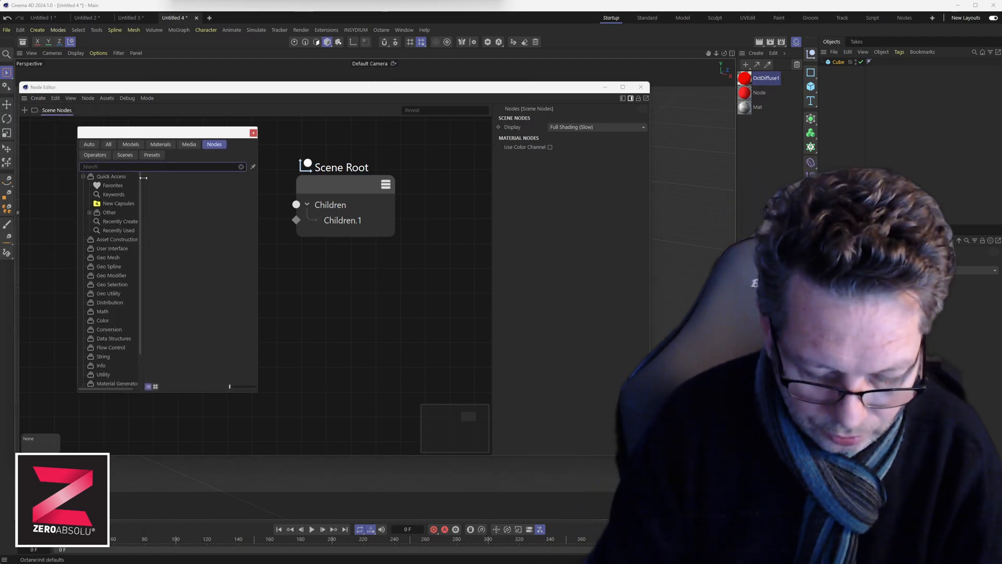
pyautogui.write('cube')
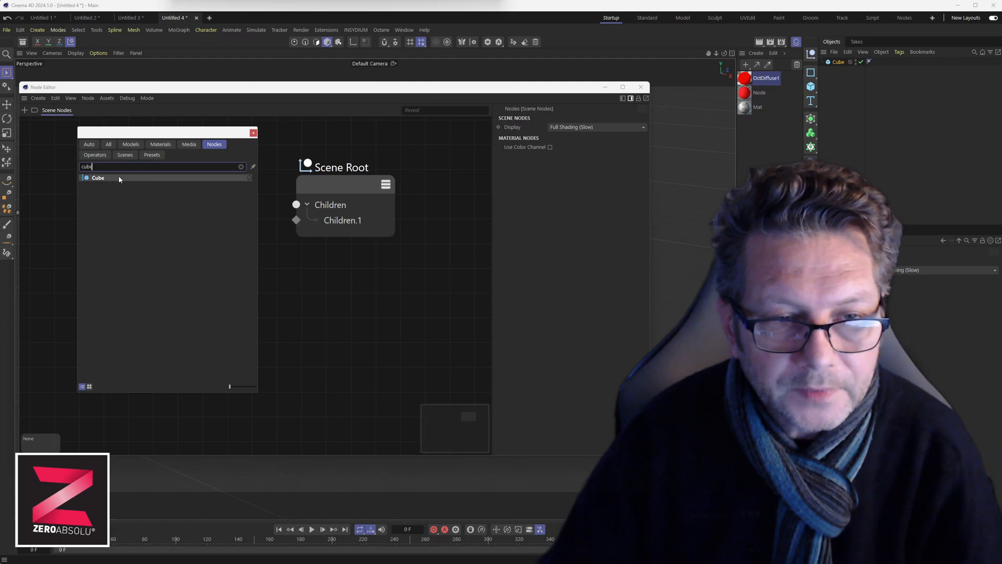
pyautogui.moveTo(98, 178); pyautogui.dragTo(145, 179)
pyautogui.click(254, 133)
# - Reposition and shrink the Node Editor window so the cube in the viewport stays visible, with both nodes in view
pyautogui.moveTo(429, 87); pyautogui.dragTo(448, 132)
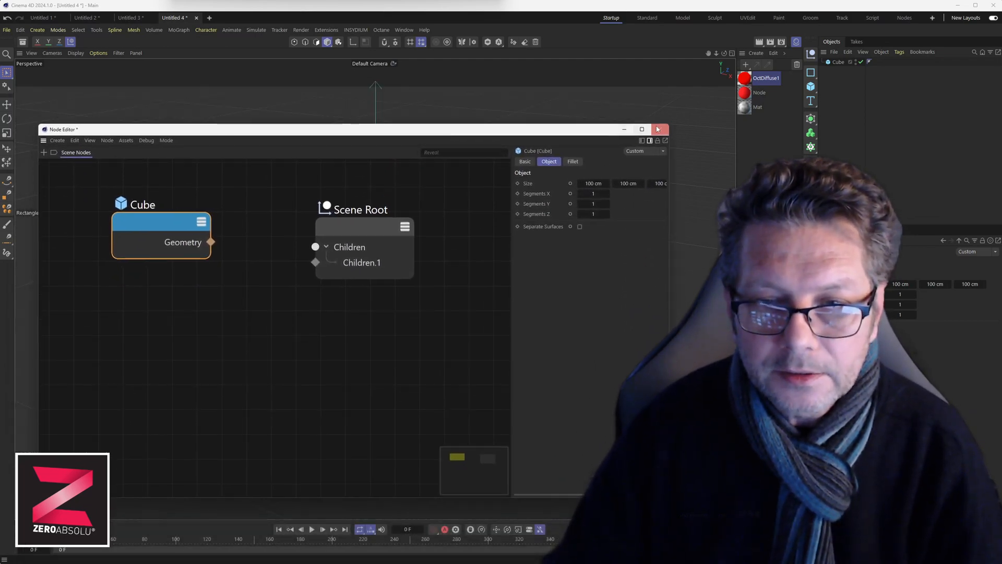
pyautogui.moveTo(670, 124); pyautogui.dragTo(587, 260)
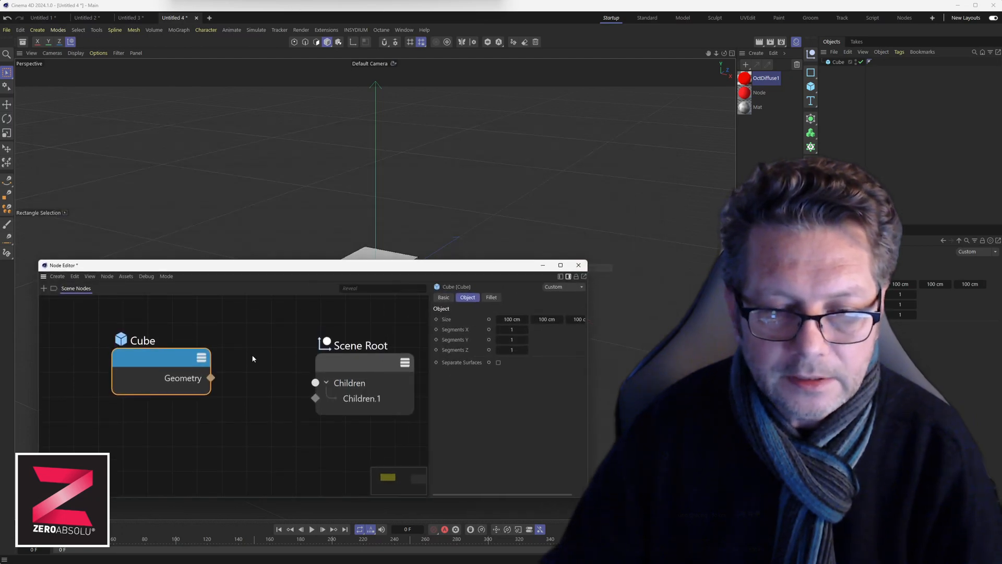
pyautogui.scroll(-3, 255, 357)
pyautogui.scroll(2, 273, 321)
pyautogui.moveTo(309, 268); pyautogui.dragTo(283, 249)
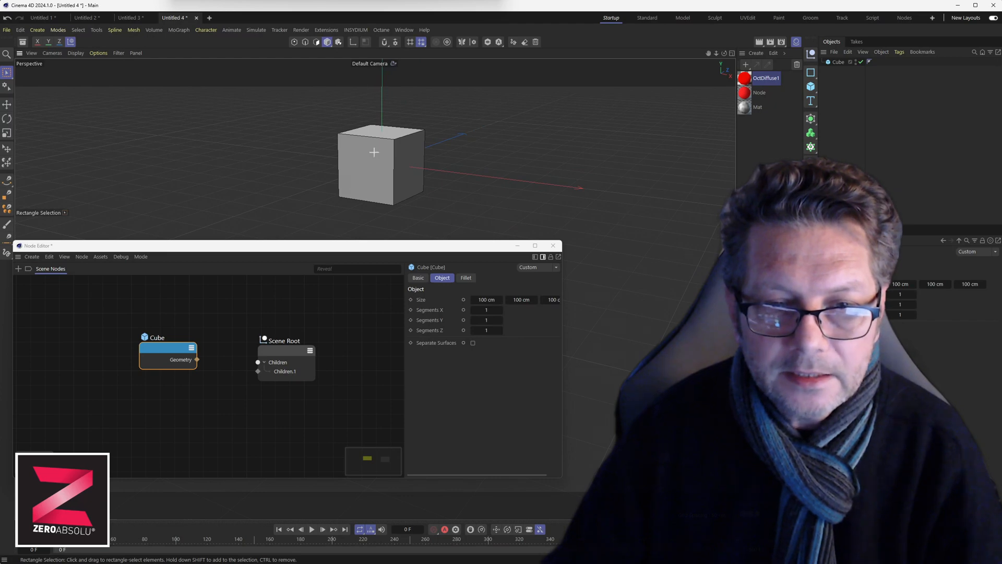
# - Rename the Cube object as Cube01 and move it along the X axis away from the scene origin
pyautogui.click(374, 152)
pyautogui.doubleClick(839, 62)
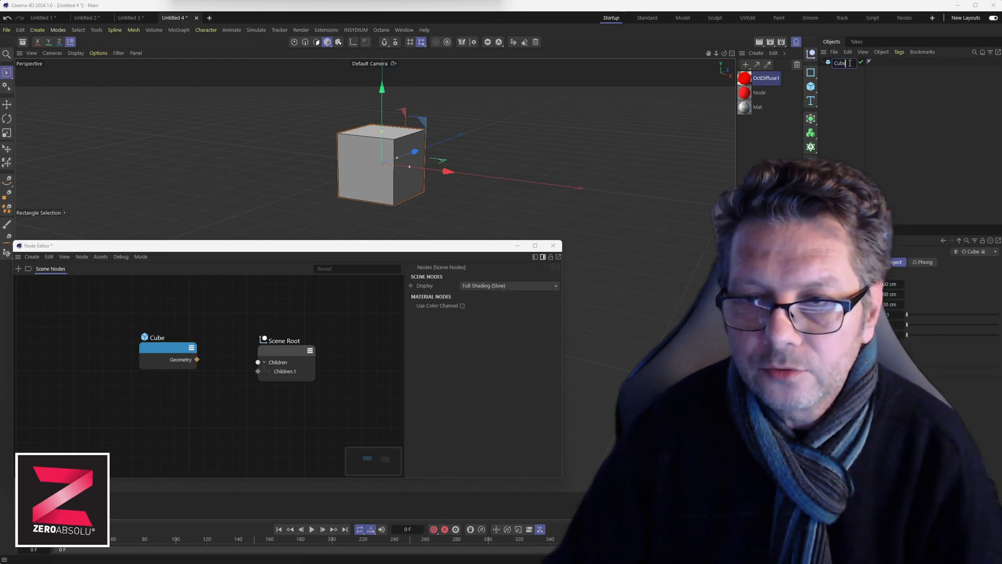
pyautogui.write('01')
pyautogui.press('Return')
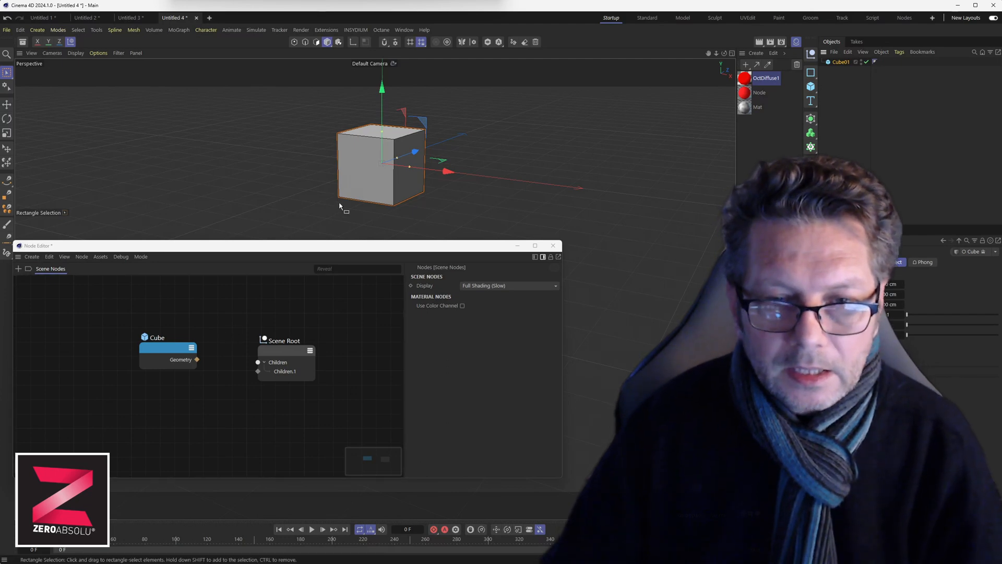
pyautogui.moveTo(447, 171); pyautogui.dragTo(594, 189)
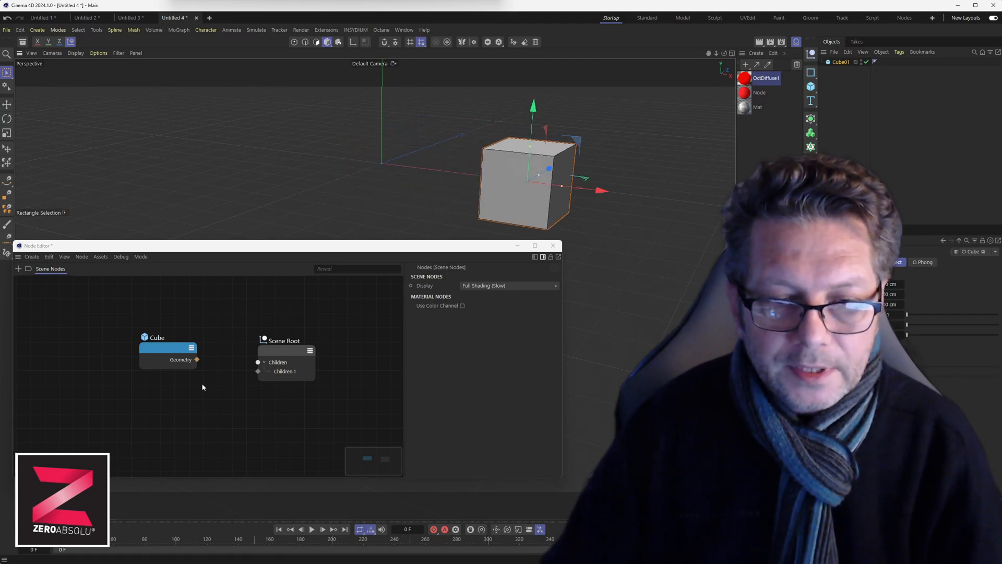
# - Move the Cube node up and left, and try pulling a connection from its Geometry output into the empty graph
pyautogui.moveTo(166, 350); pyautogui.dragTo(130, 322)
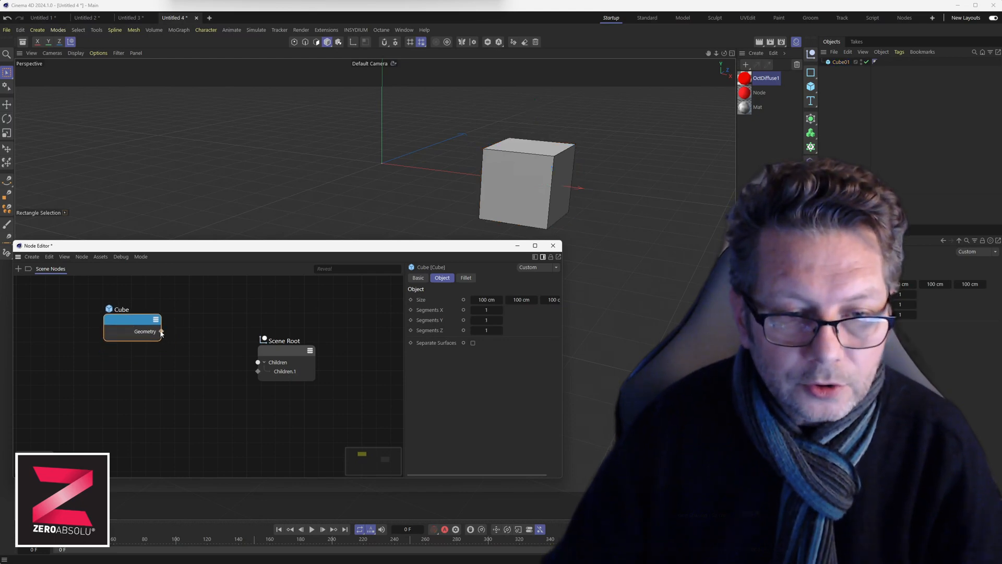
pyautogui.moveTo(197, 335)
pyautogui.mouseDown()
pyautogui.moveTo(239, 365)
pyautogui.moveTo(255, 361)
pyautogui.moveTo(214, 352)
pyautogui.moveTo(257, 359)
pyautogui.moveTo(260, 372)
pyautogui.moveTo(189, 339)
pyautogui.mouseUp()
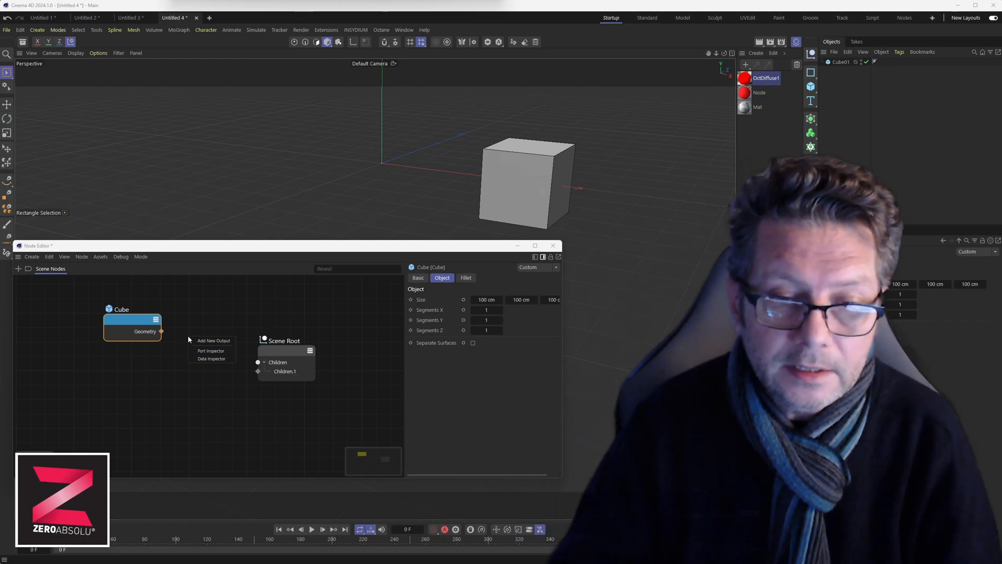
pyautogui.click(193, 303)
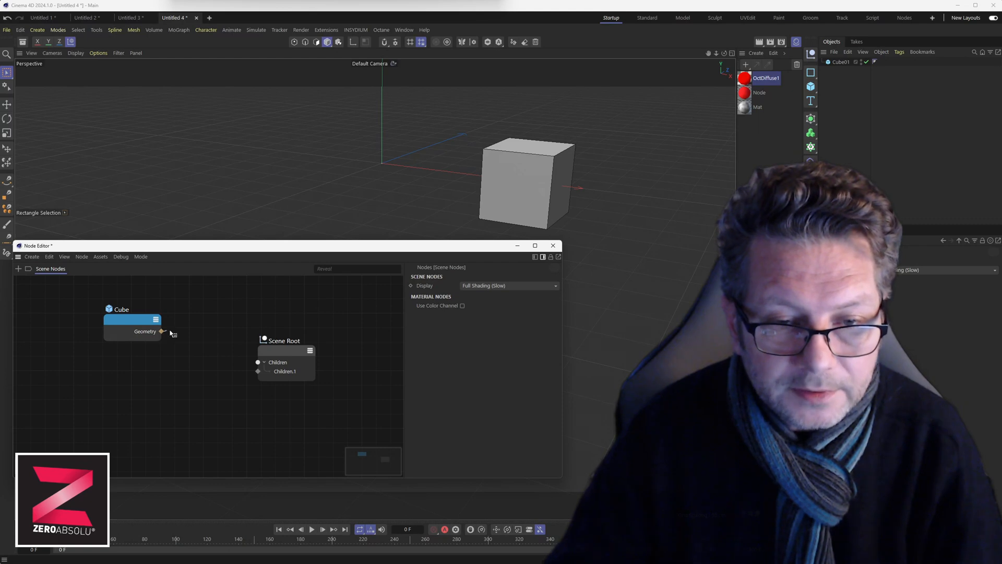
pyautogui.moveTo(171, 333); pyautogui.dragTo(198, 370)
# - Move the Scene Root node roughly level with the Cube node and add three more Children inputs to it
pyautogui.moveTo(283, 356); pyautogui.dragTo(292, 337)
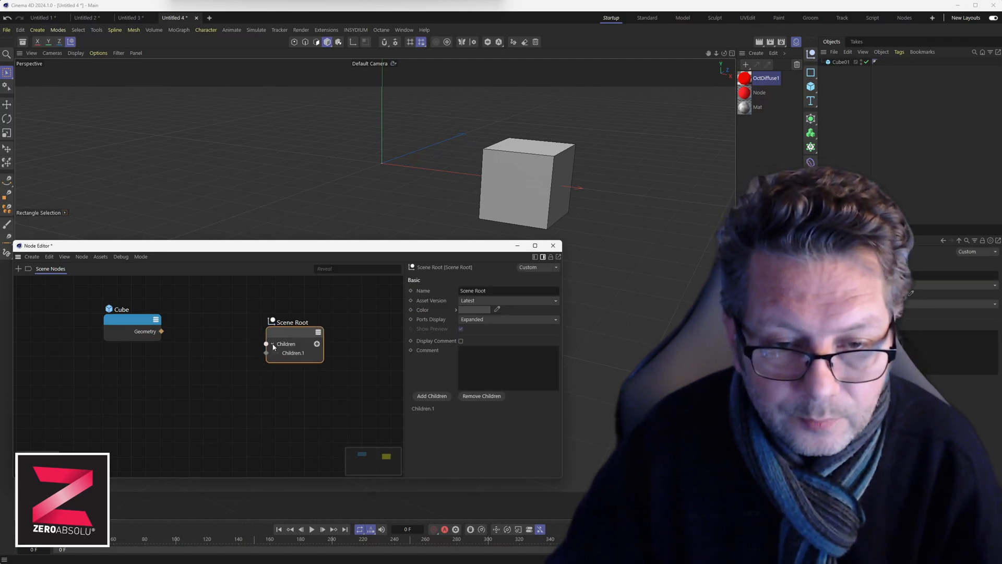
pyautogui.click(273, 345)
pyautogui.moveTo(282, 335); pyautogui.dragTo(272, 326)
pyautogui.click(259, 330)
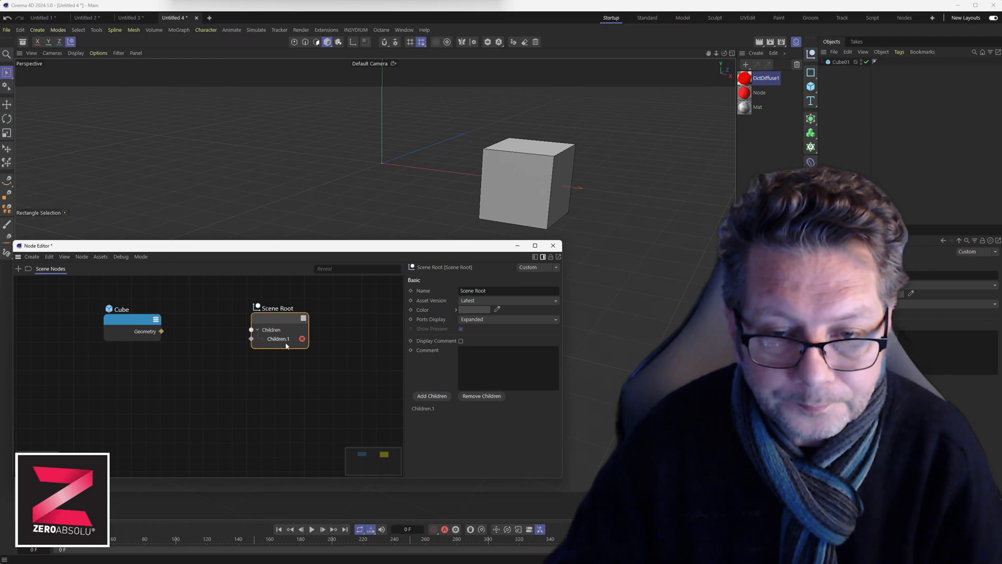
pyautogui.moveTo(278, 323); pyautogui.dragTo(275, 310)
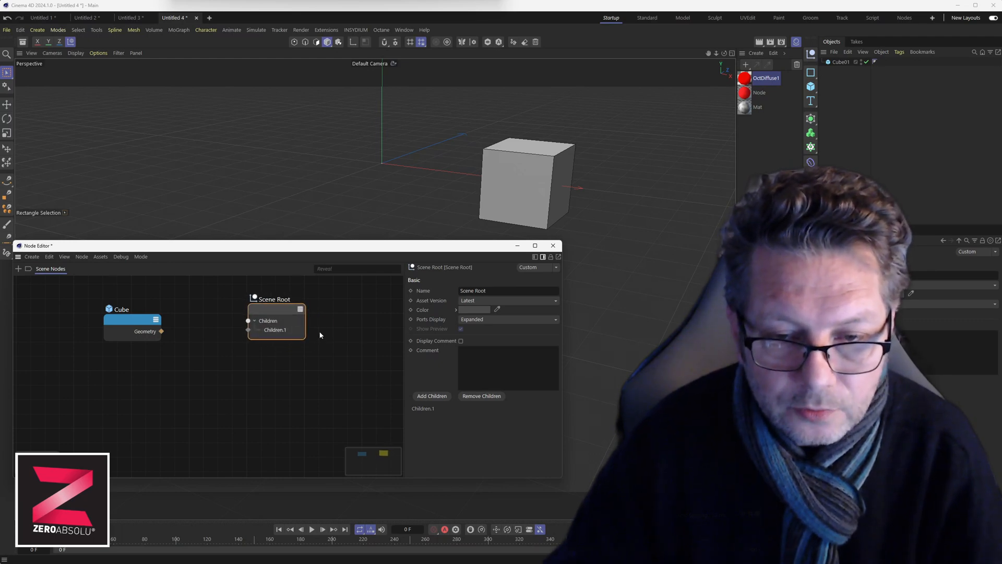
pyautogui.click(431, 396)
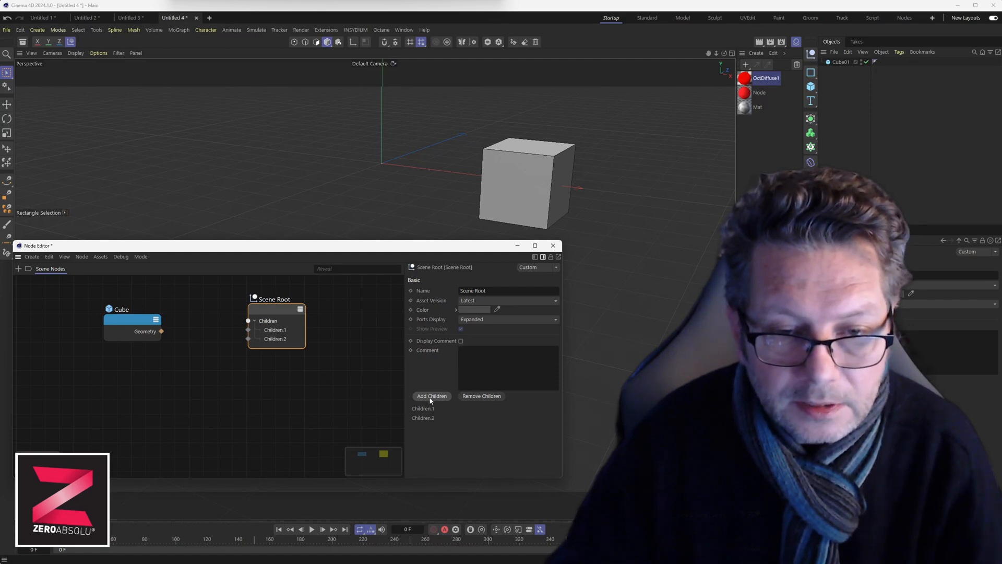
pyautogui.click(430, 397)
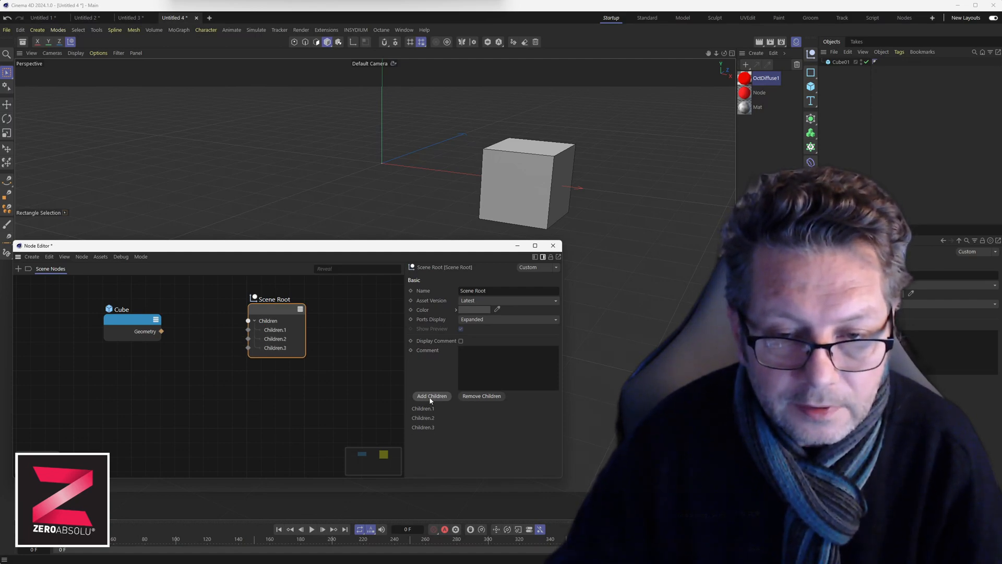
pyautogui.click(430, 396)
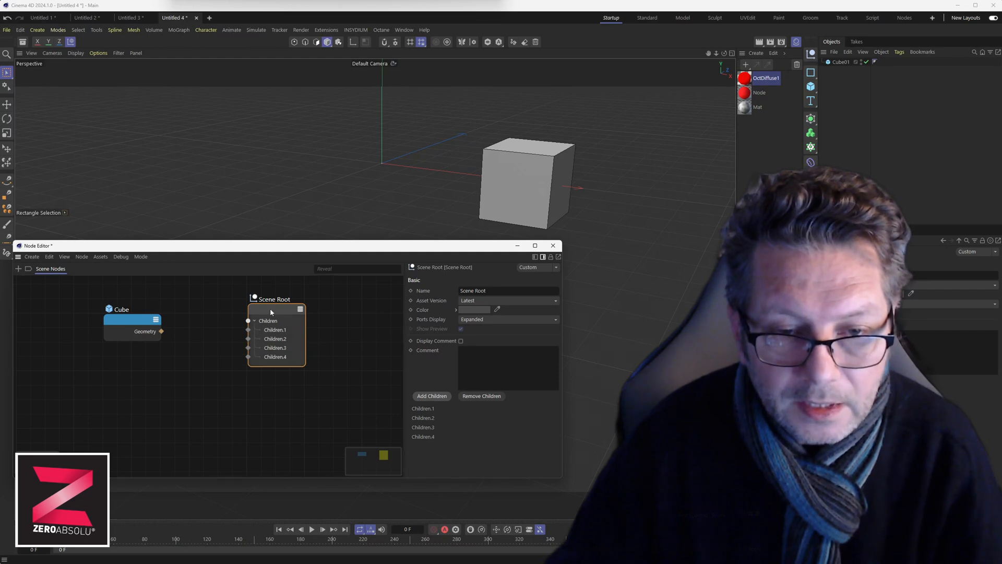
# - Connect the Cube node's Geometry output to Scene Root's Children.1 input and spread out the Cube, Geometry Op and Scene Root nodes
pyautogui.moveTo(271, 307)
pyautogui.mouseDown()
pyautogui.moveTo(268, 326)
pyautogui.moveTo(258, 320)
pyautogui.mouseUp()
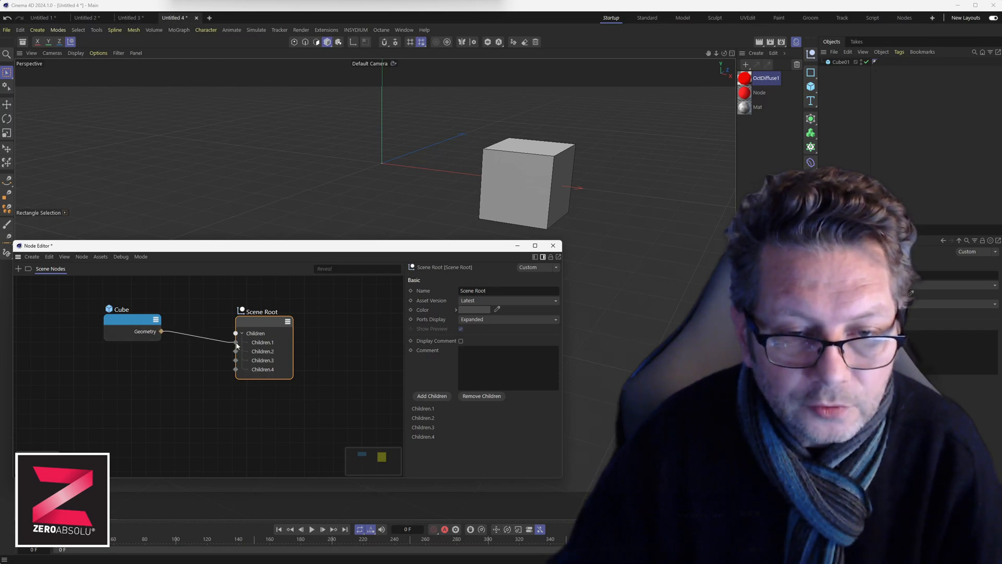
pyautogui.moveTo(237, 345); pyautogui.dragTo(236, 343)
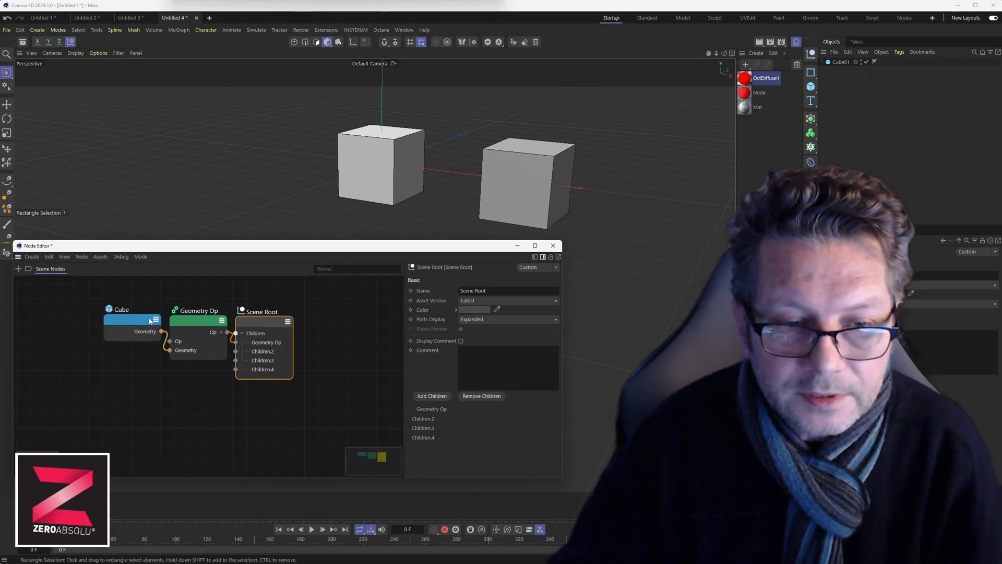
pyautogui.moveTo(130, 325); pyautogui.dragTo(75, 306)
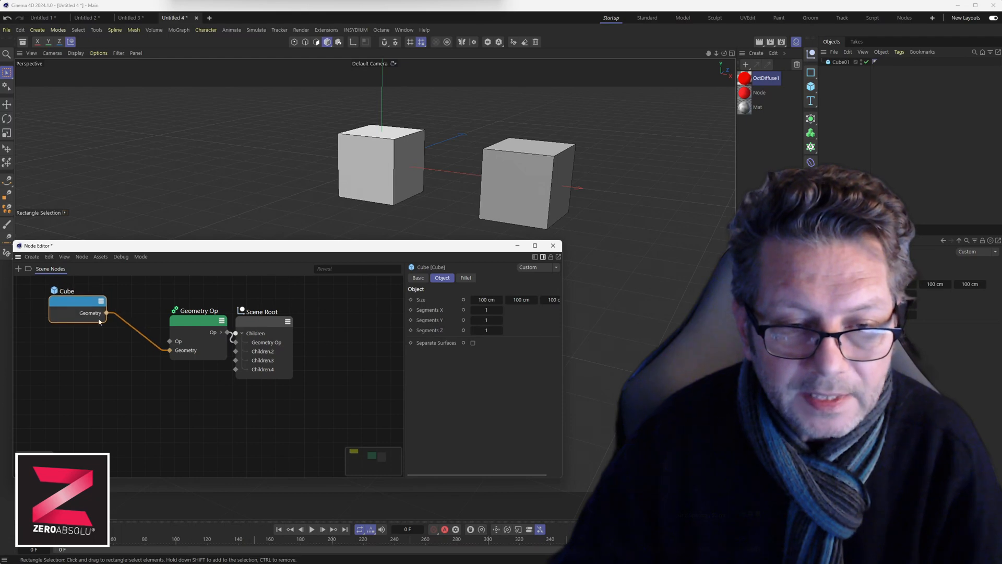
pyautogui.moveTo(196, 327); pyautogui.dragTo(167, 314)
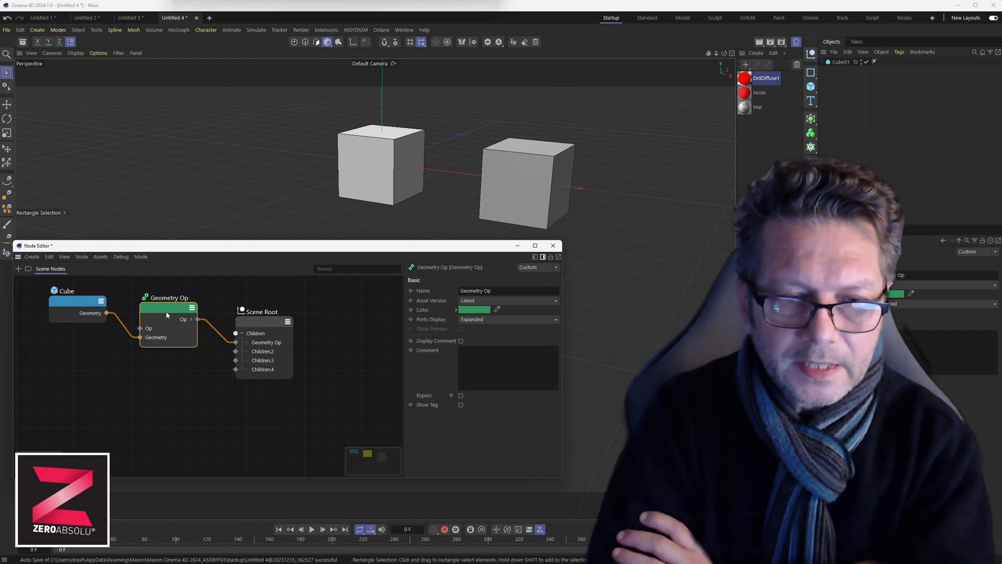
pyautogui.moveTo(167, 315); pyautogui.dragTo(170, 322)
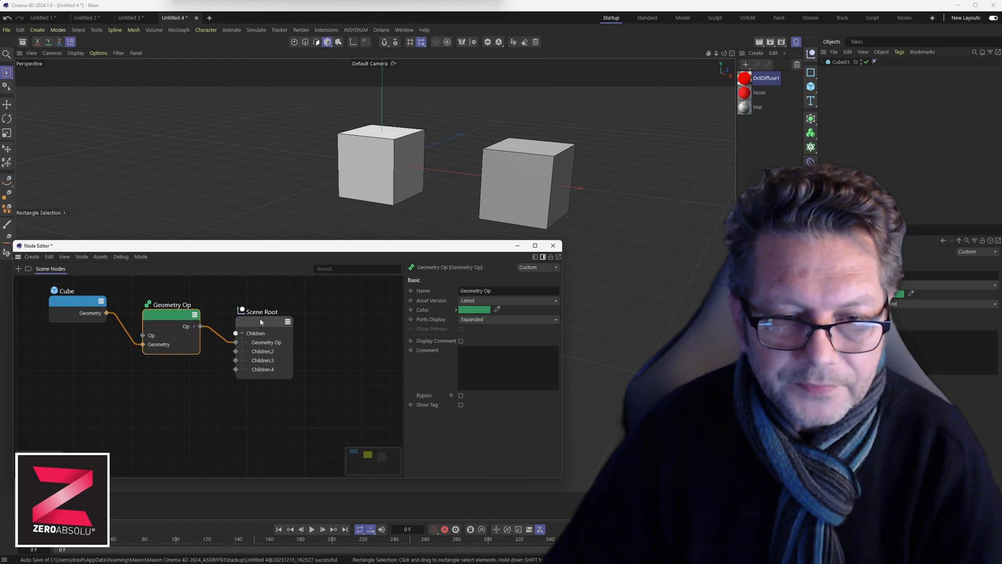
pyautogui.moveTo(261, 322); pyautogui.dragTo(296, 316)
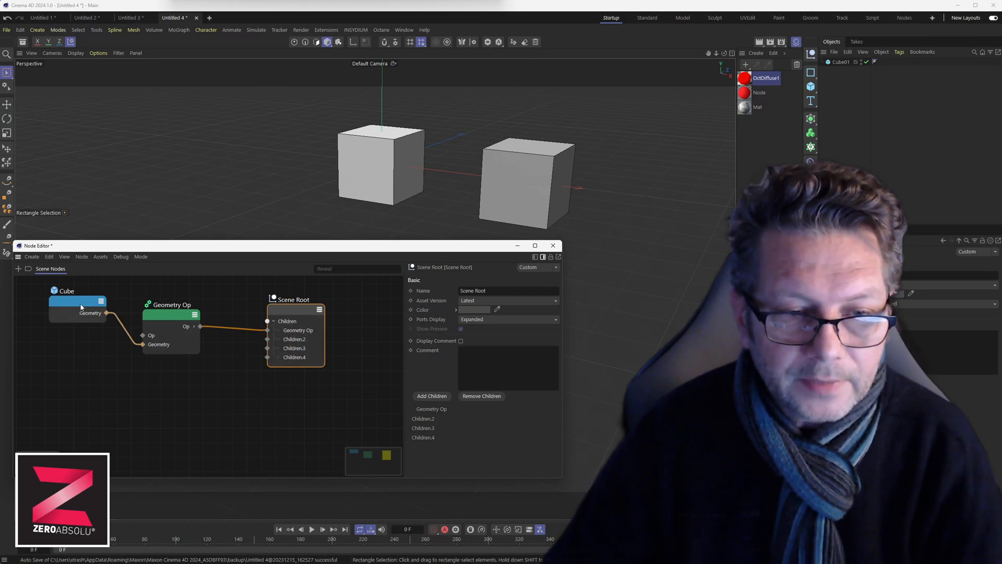
pyautogui.moveTo(81, 307); pyautogui.dragTo(76, 303)
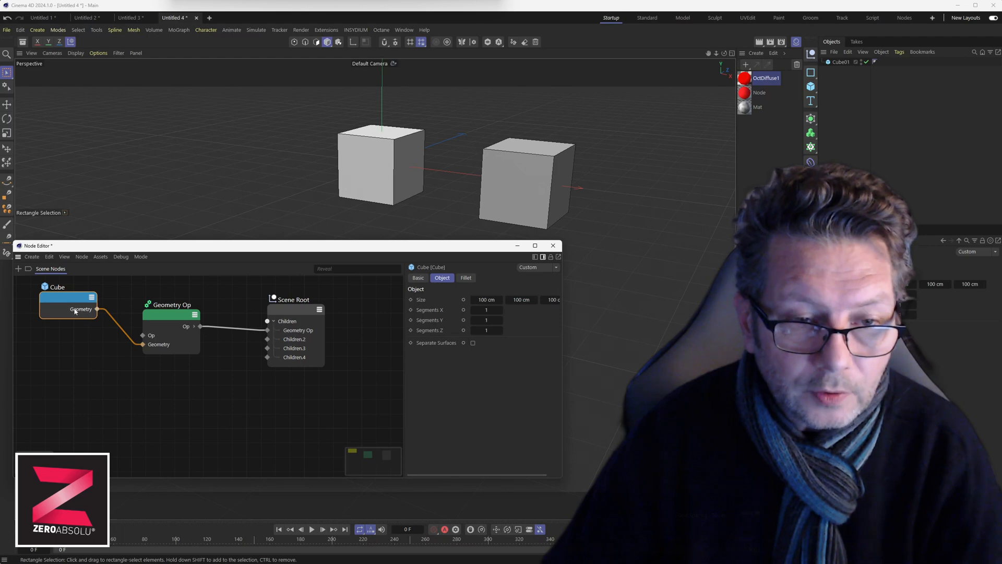
# - Widen the Node Editor window below the viewport cubes and move the Scene Root and Geometry Op nodes closer to the Cube node
pyautogui.scroll(3, 98, 315)
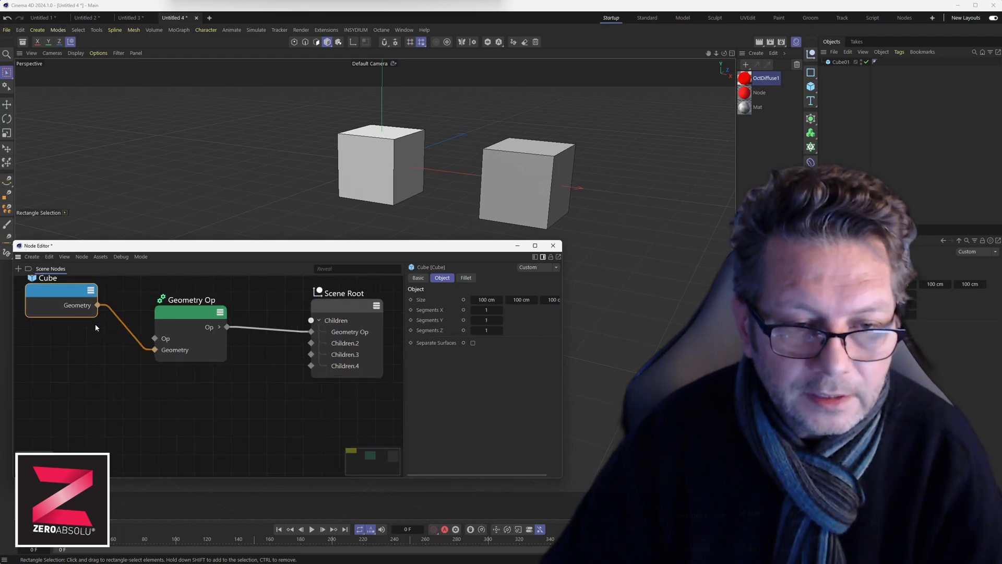
pyautogui.moveTo(107, 330); pyautogui.dragTo(152, 366, button='middle')
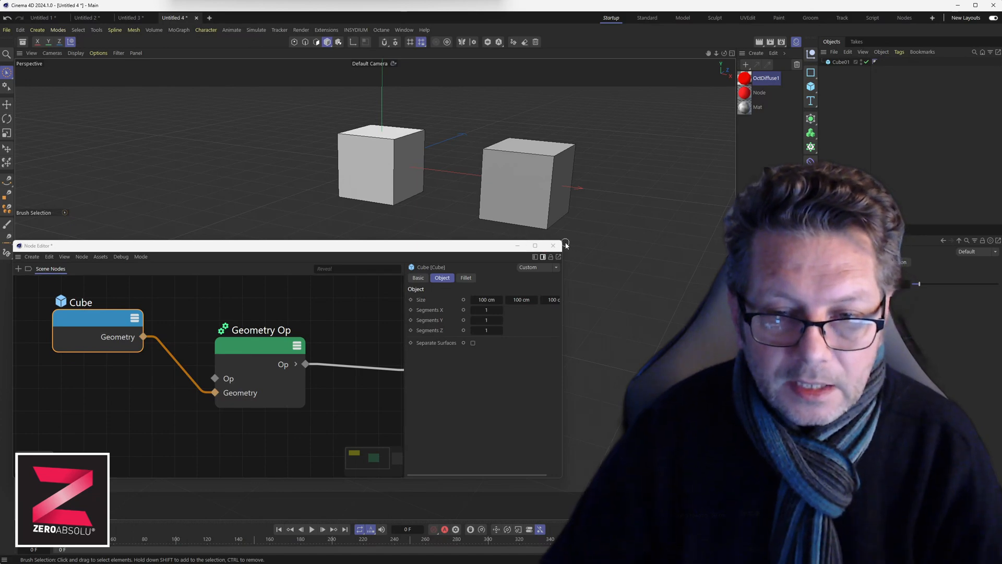
pyautogui.moveTo(571, 245); pyautogui.dragTo(676, 151)
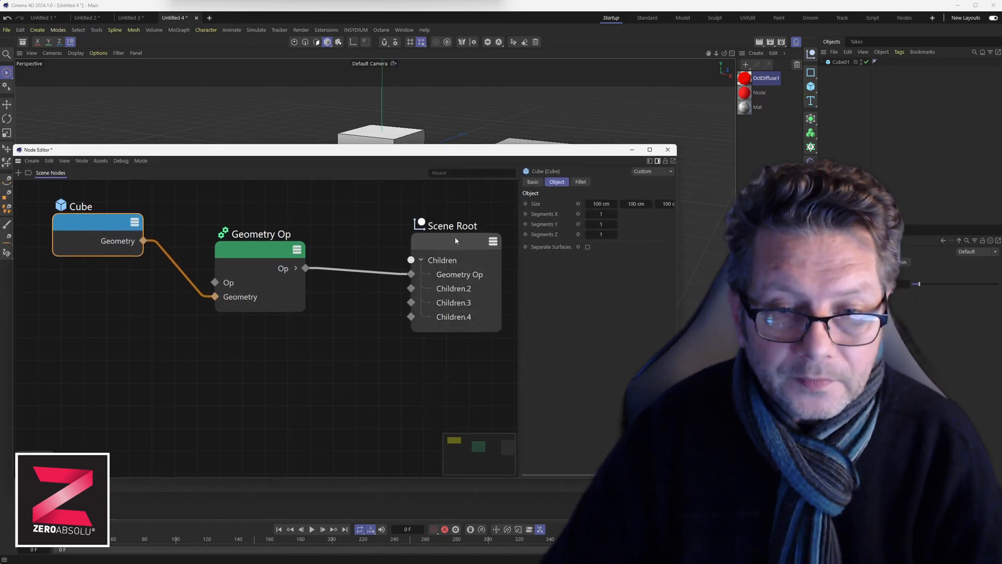
pyautogui.moveTo(454, 246); pyautogui.dragTo(393, 246)
pyautogui.moveTo(267, 254); pyautogui.dragTo(228, 247)
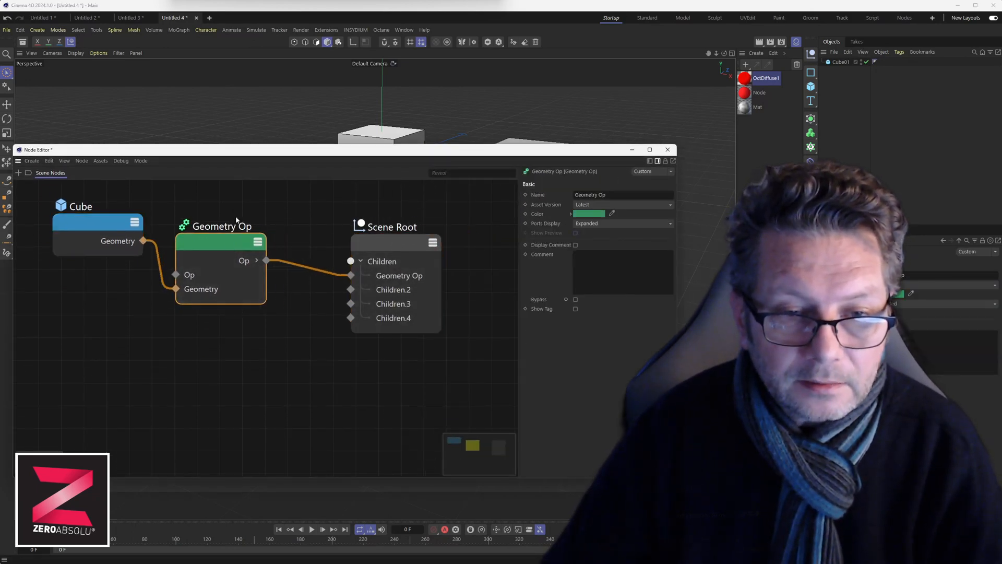
pyautogui.moveTo(237, 146); pyautogui.dragTo(237, 214)
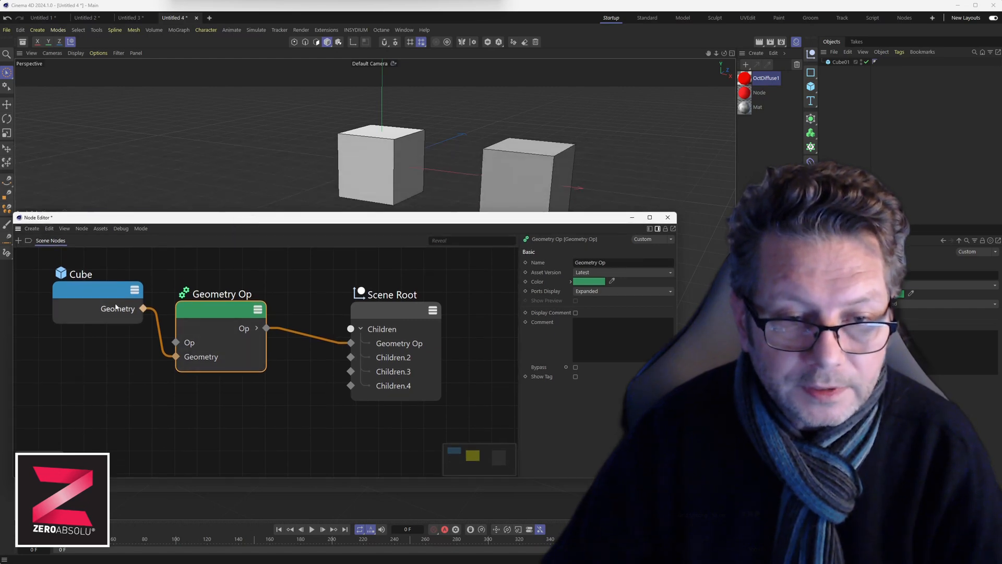
# - Delete the Geometry Op node and reconnect the Cube node's Geometry output to Scene Root's Children.1 input
pyautogui.moveTo(221, 310); pyautogui.dragTo(227, 340)
pyautogui.press('Delete')
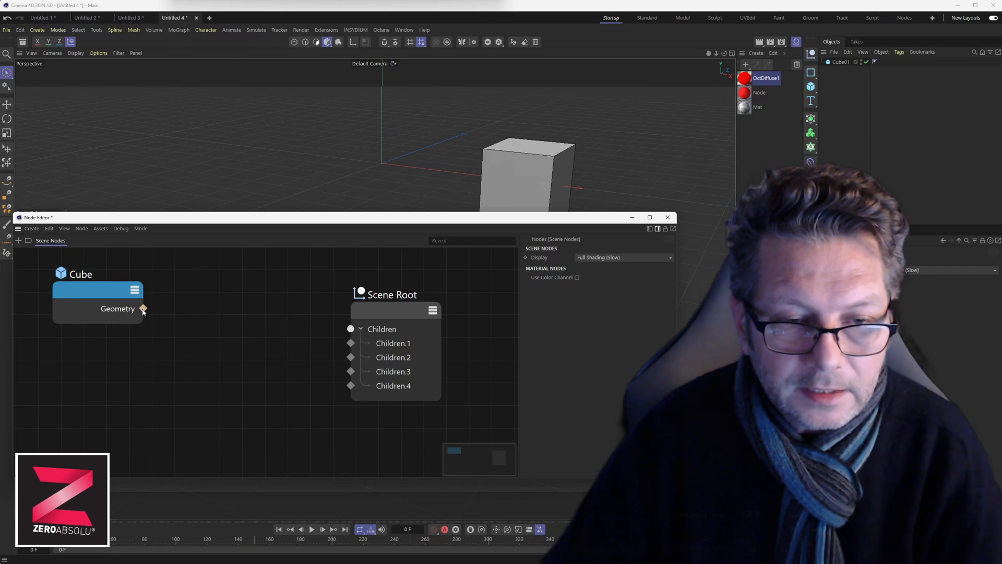
pyautogui.moveTo(144, 309); pyautogui.dragTo(174, 313)
pyautogui.moveTo(291, 329); pyautogui.dragTo(351, 346)
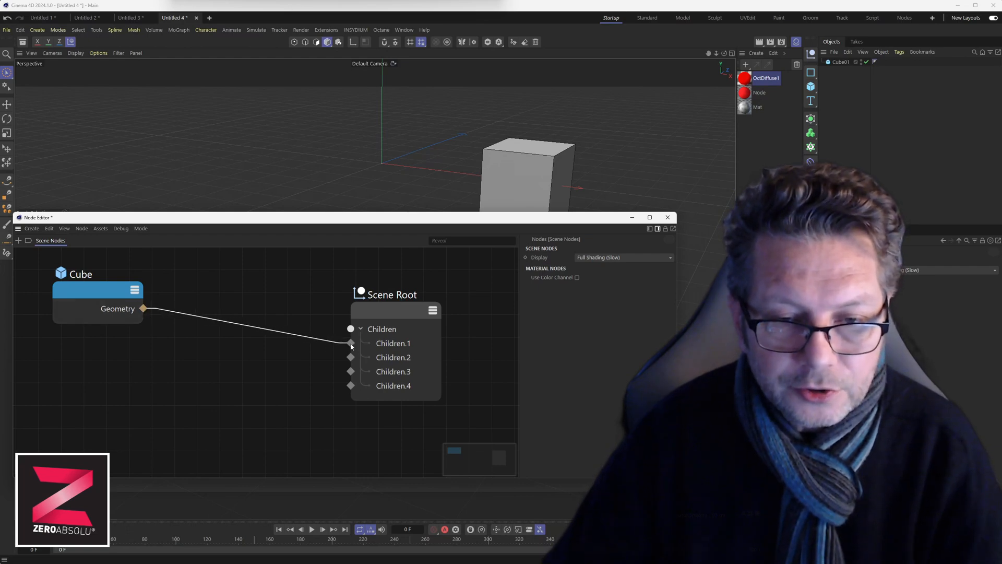
pyautogui.hotkey('ctrl', 'z')
pyautogui.hotkey('ctrl', 'z')
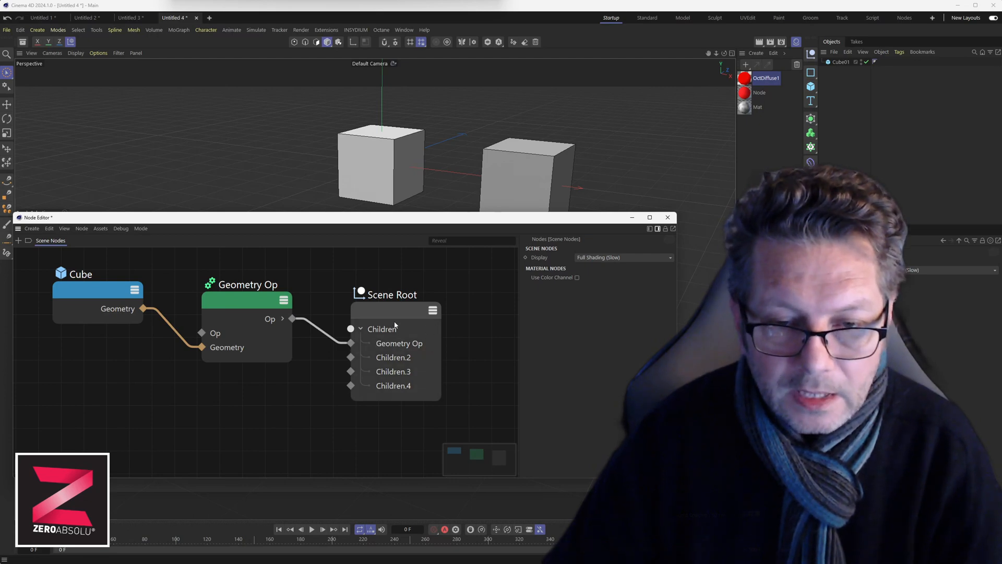
# - Delete the Geometry Op node sitting between the Cube and Scene Root nodes
pyautogui.moveTo(393, 331)
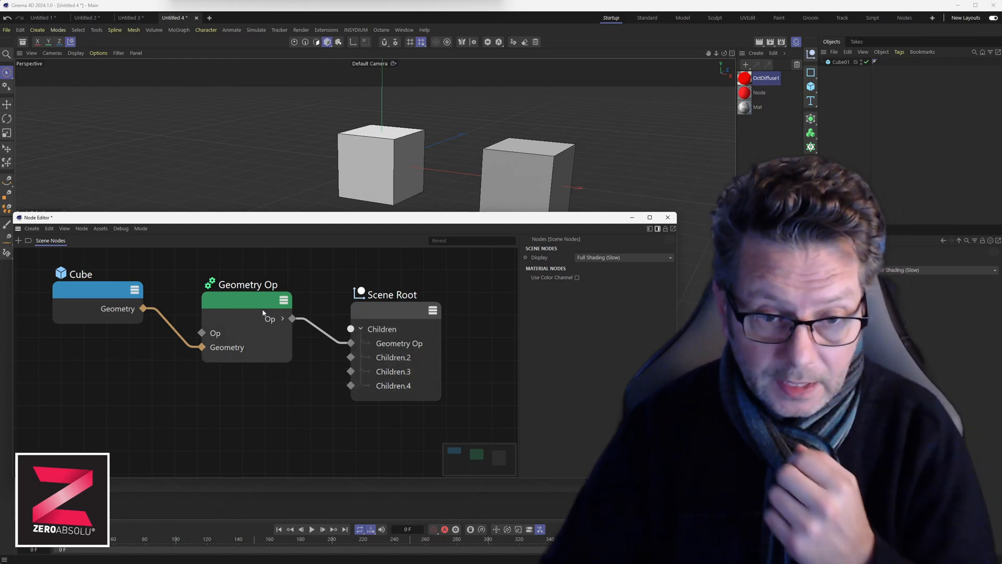
pyautogui.moveTo(242, 304); pyautogui.dragTo(239, 294)
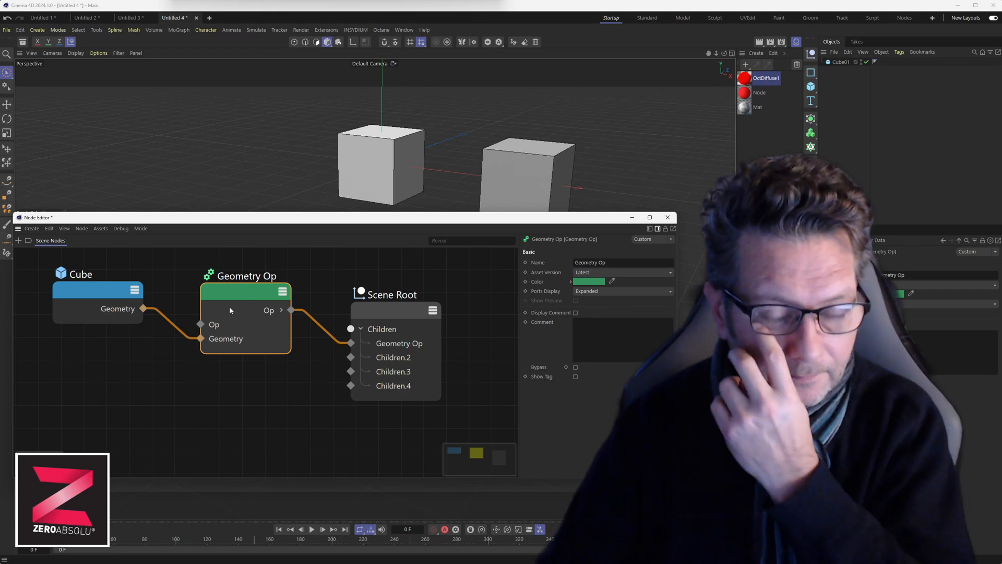
pyautogui.moveTo(236, 303); pyautogui.dragTo(237, 333)
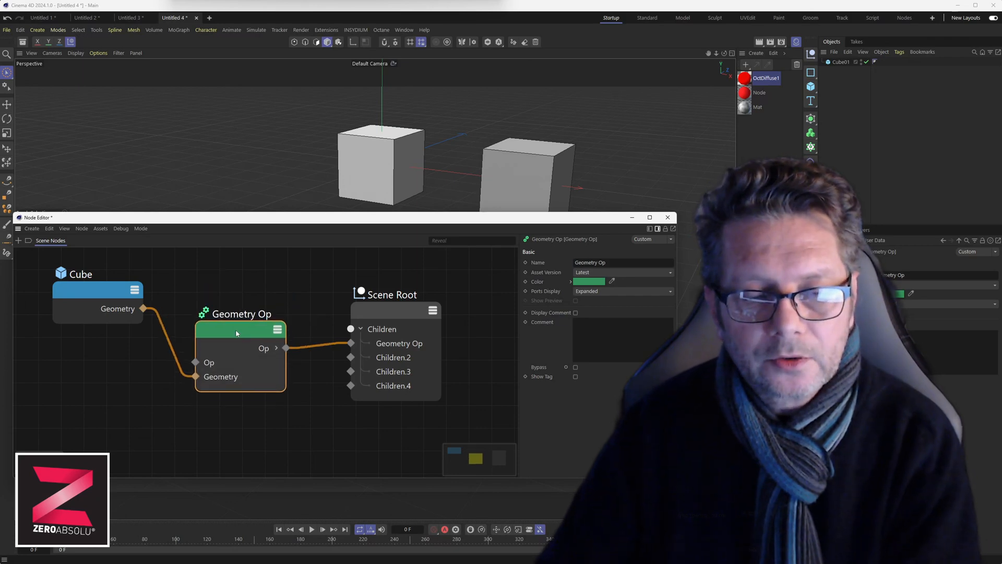
pyautogui.press('Delete')
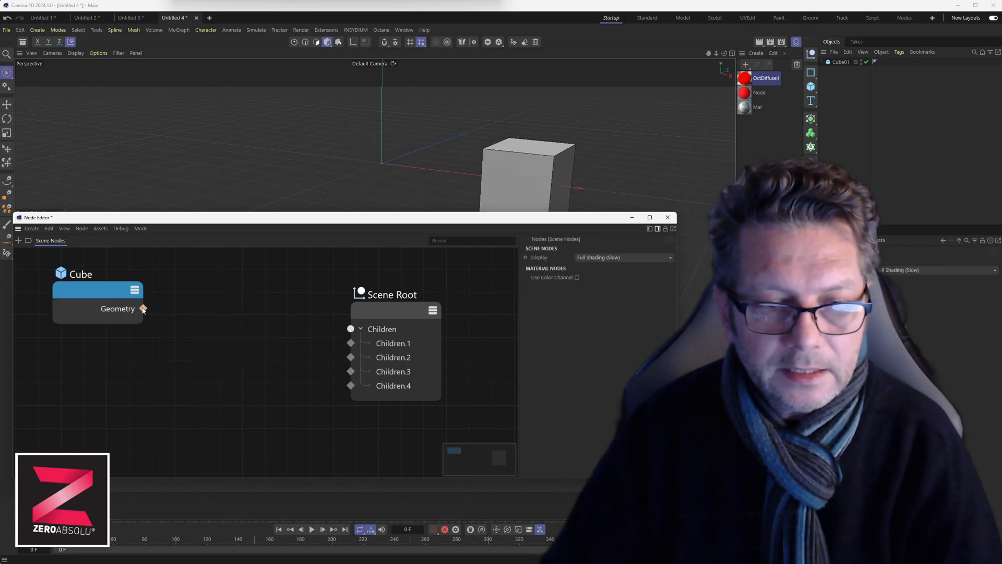
# - Search the available nodes for "ope" and "geome", and look through the operators for a geometry operator
pyautogui.moveTo(143, 309); pyautogui.dragTo(178, 351)
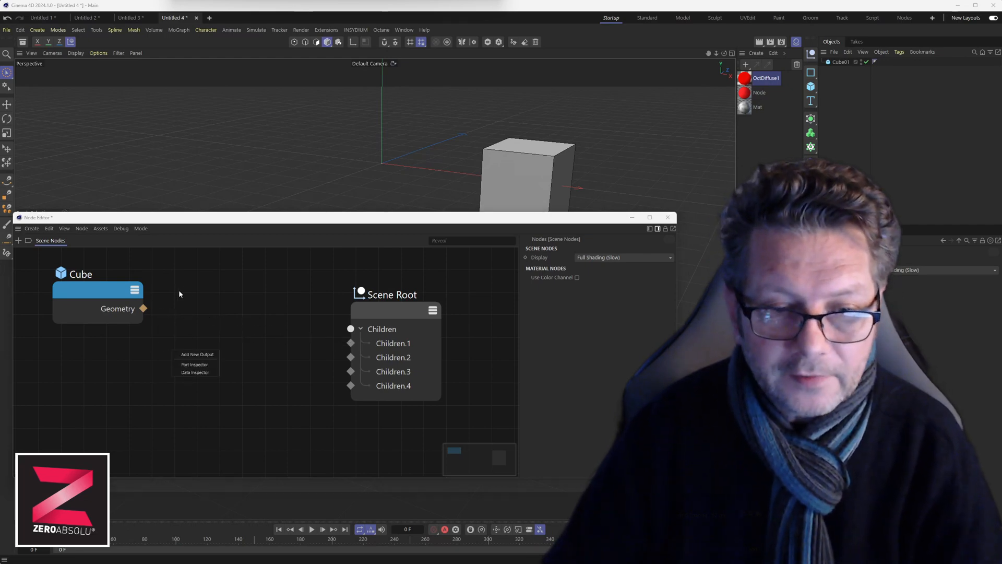
pyautogui.click(32, 228)
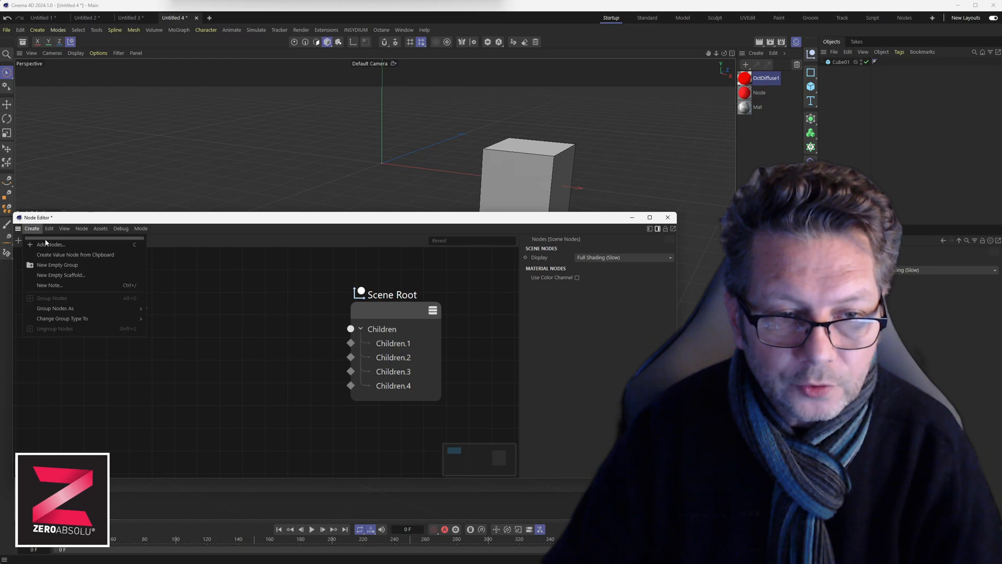
pyautogui.click(46, 243)
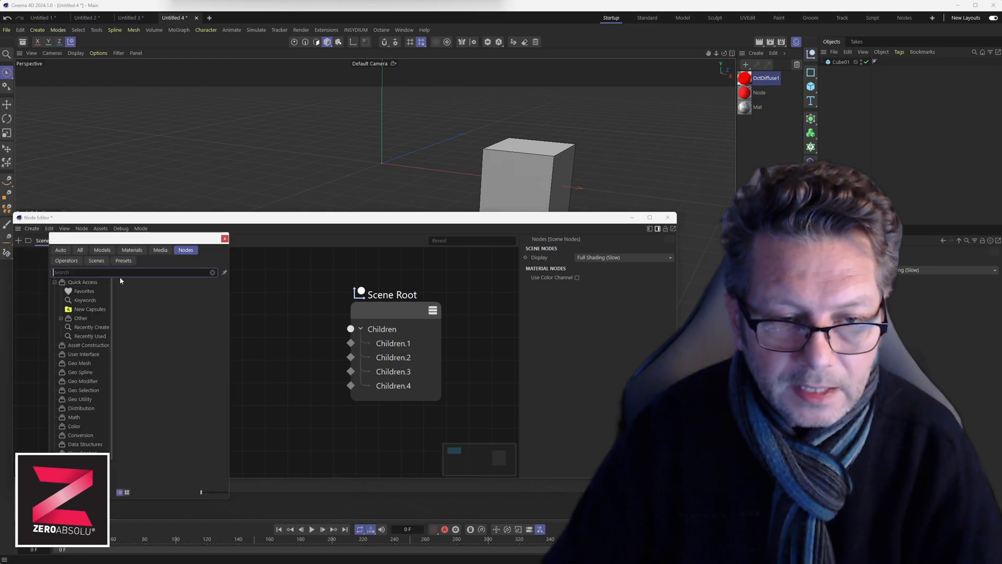
pyautogui.write('op')
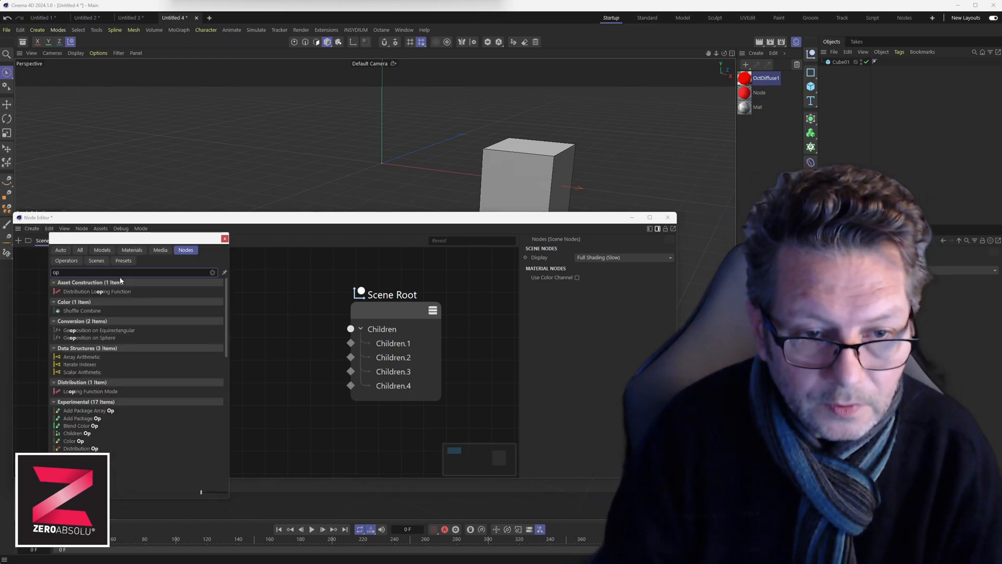
pyautogui.write('e')
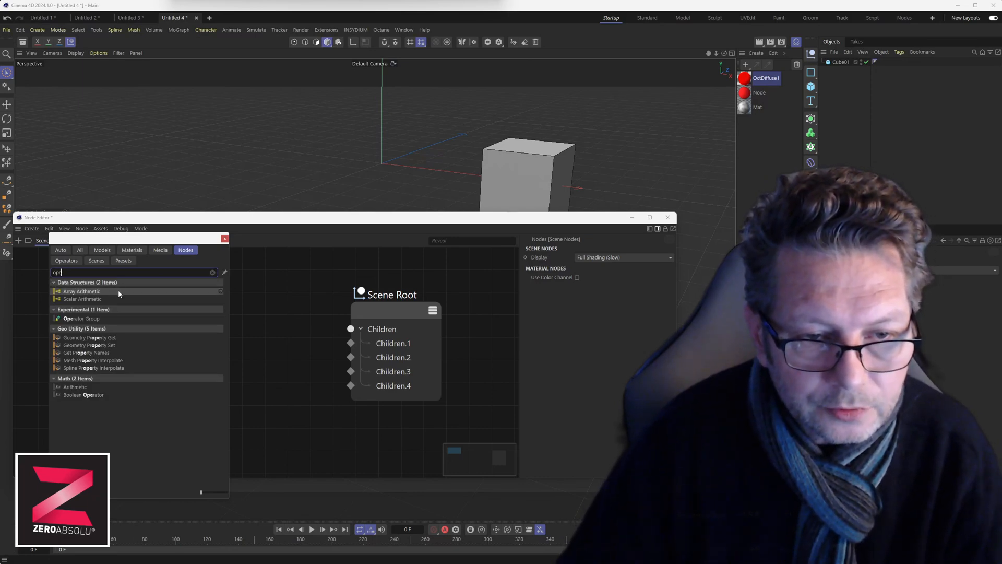
pyautogui.press('BackSpace')
pyautogui.press('BackSpace')
pyautogui.press('BackSpace')
pyautogui.write('g')
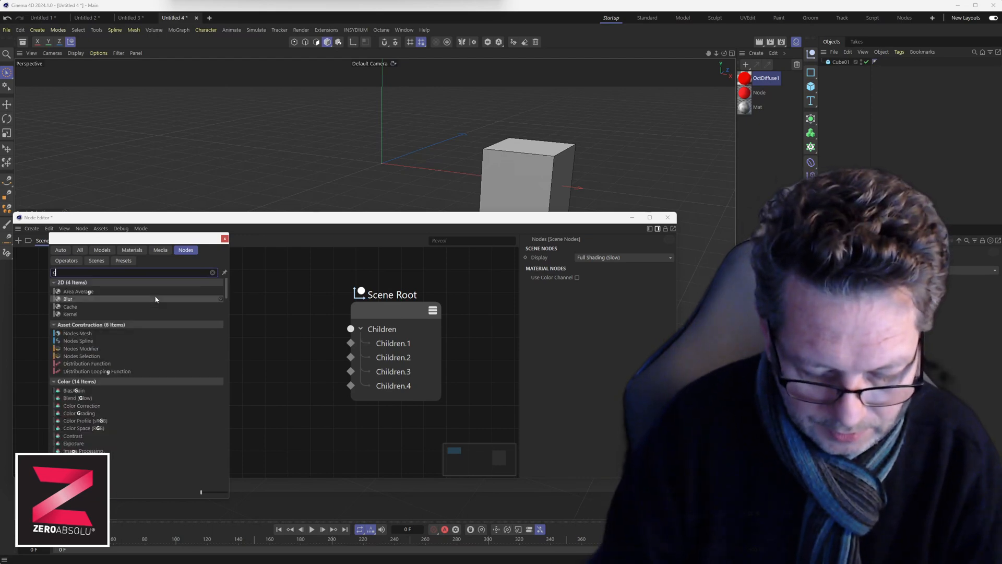
pyautogui.write('eom')
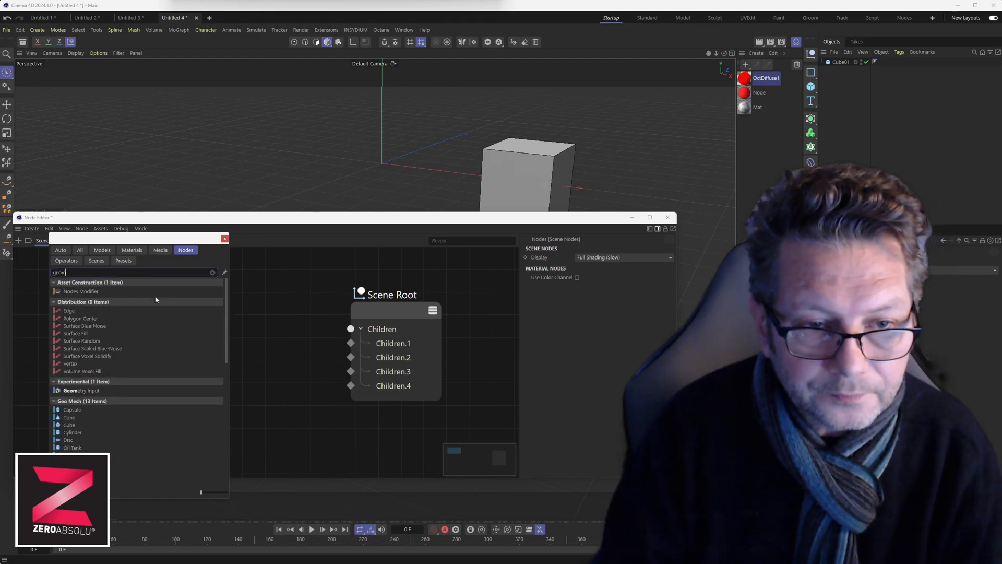
pyautogui.write('e')
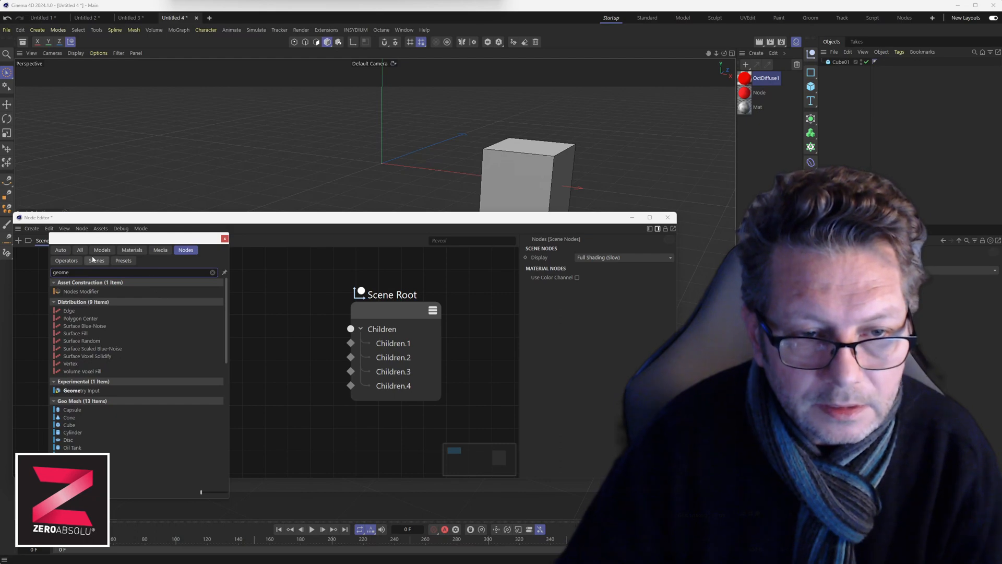
pyautogui.click(66, 261)
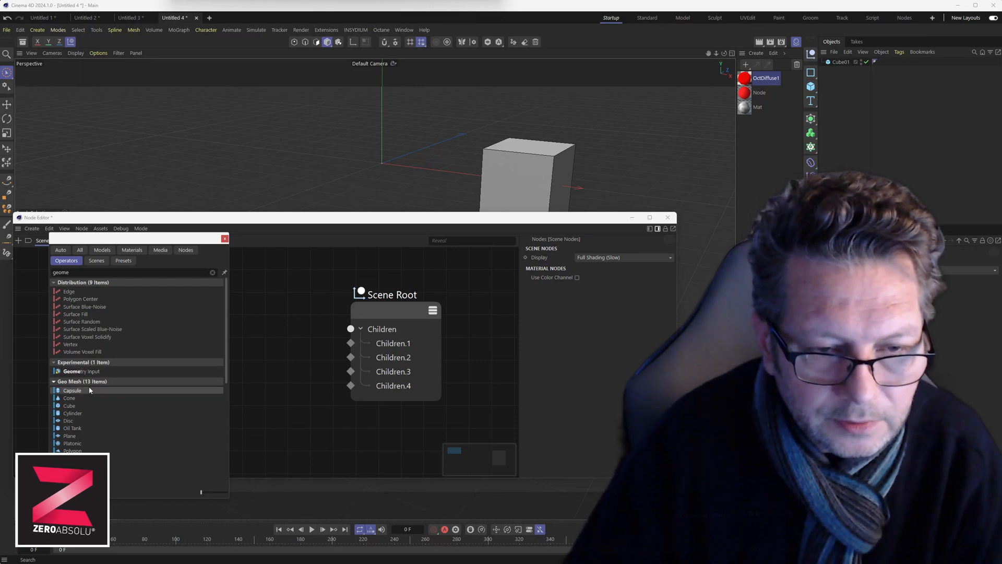
pyautogui.scroll(-5, 89, 375)
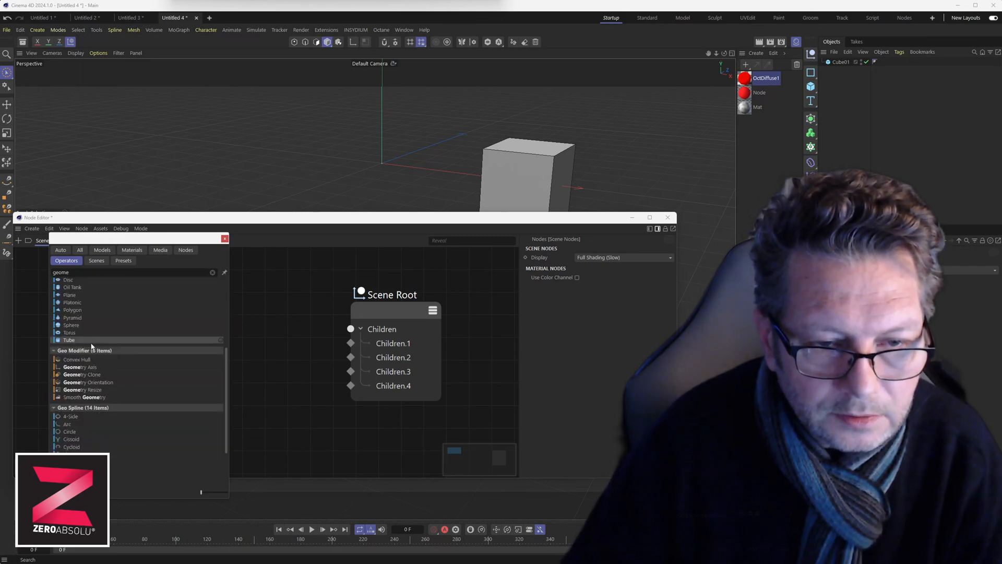
pyautogui.scroll(-3, 102, 397)
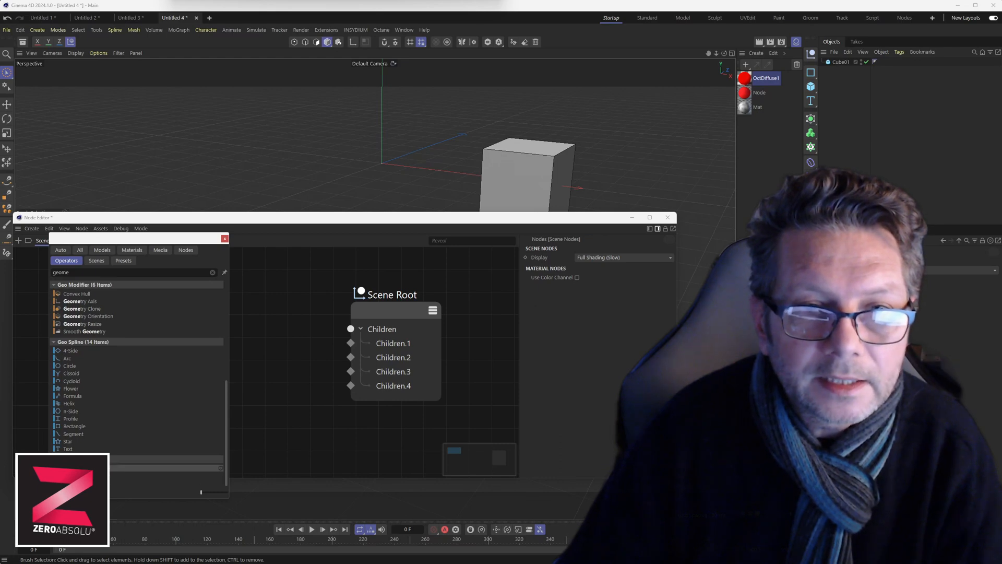
pyautogui.moveTo(157, 238); pyautogui.dragTo(275, 185)
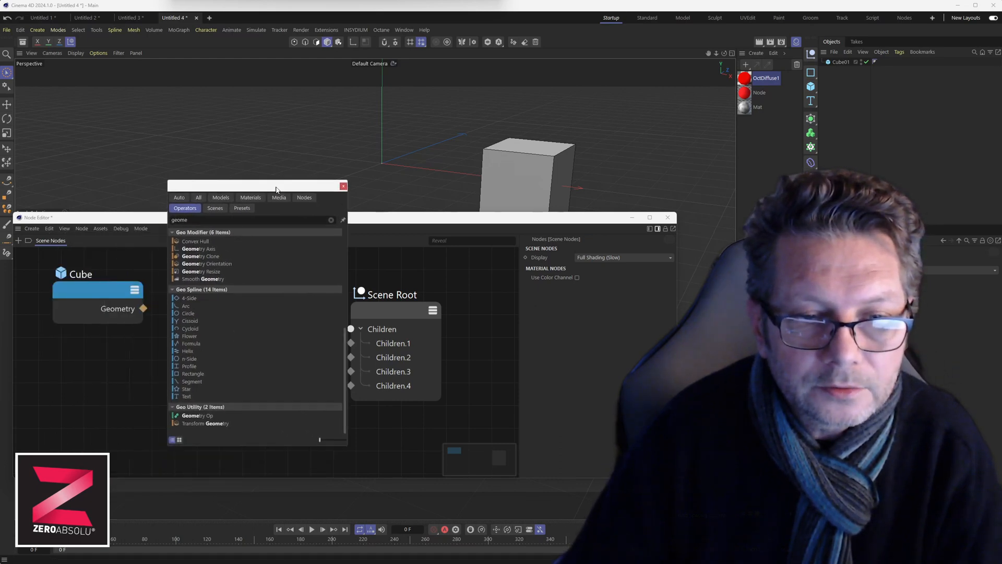
# - Search the available nodes for "geometr" and add a Geometry Op node between the Cube and Scene Root nodes
pyautogui.moveTo(373, 217); pyautogui.dragTo(419, 144)
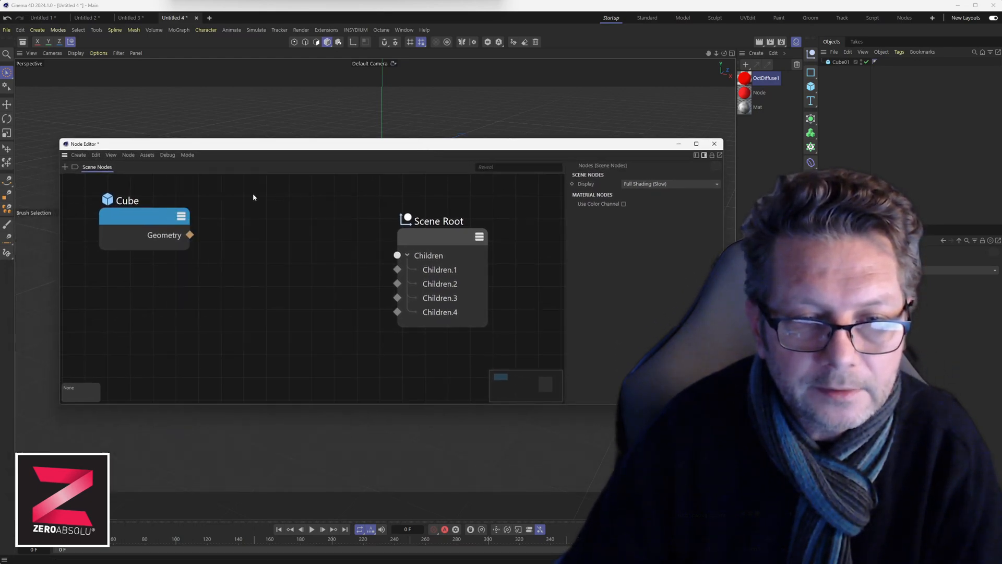
pyautogui.click(79, 155)
pyautogui.click(86, 169)
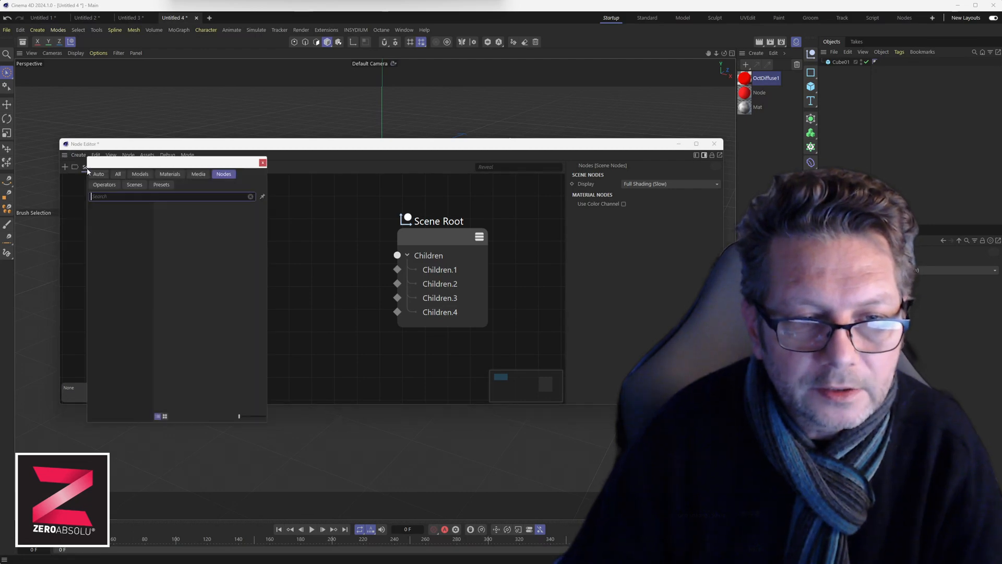
pyautogui.write('g')
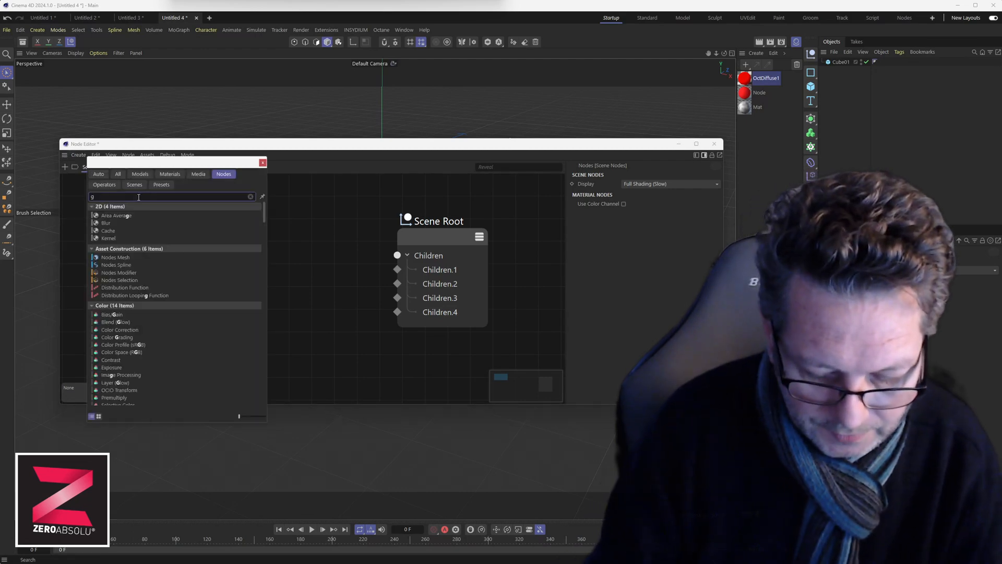
pyautogui.write('eo')
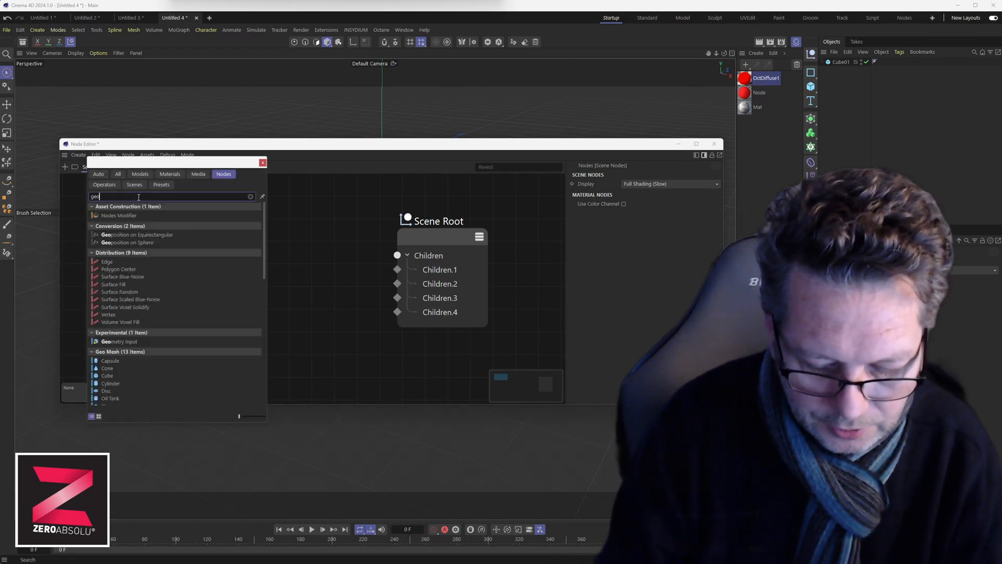
pyautogui.write('mrt')
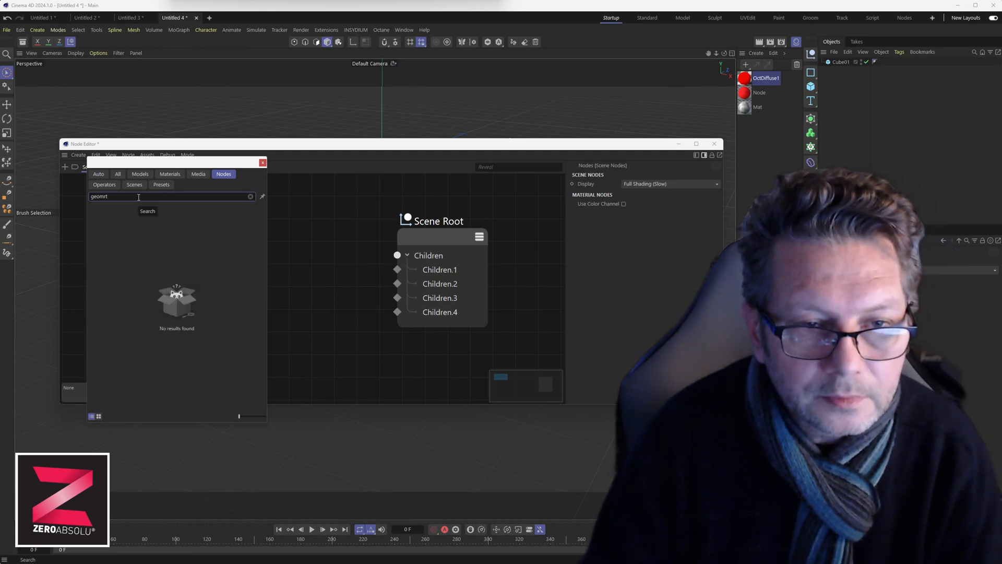
pyautogui.press('BackSpace')
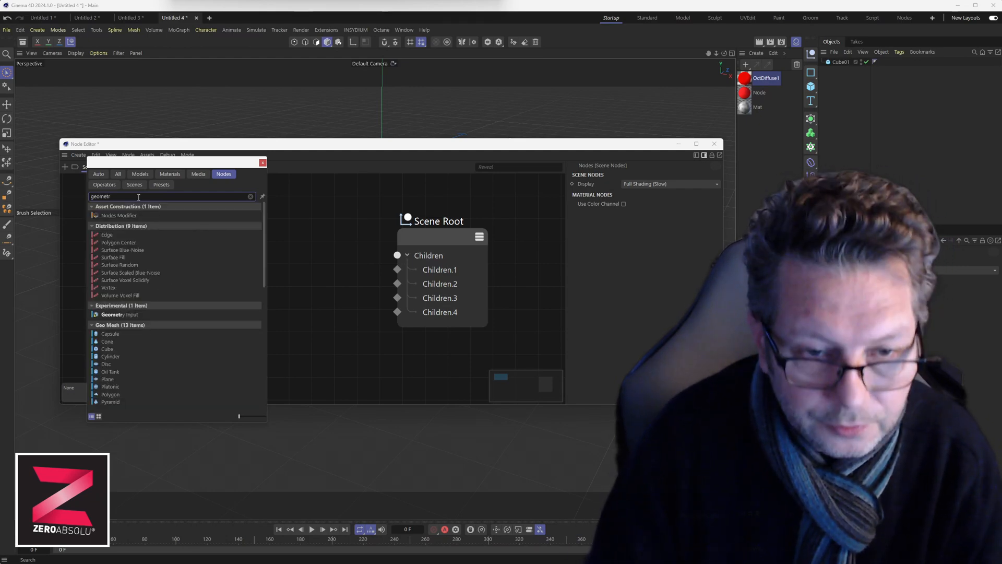
pyautogui.write('etr')
pyautogui.scroll(-6, 154, 321)
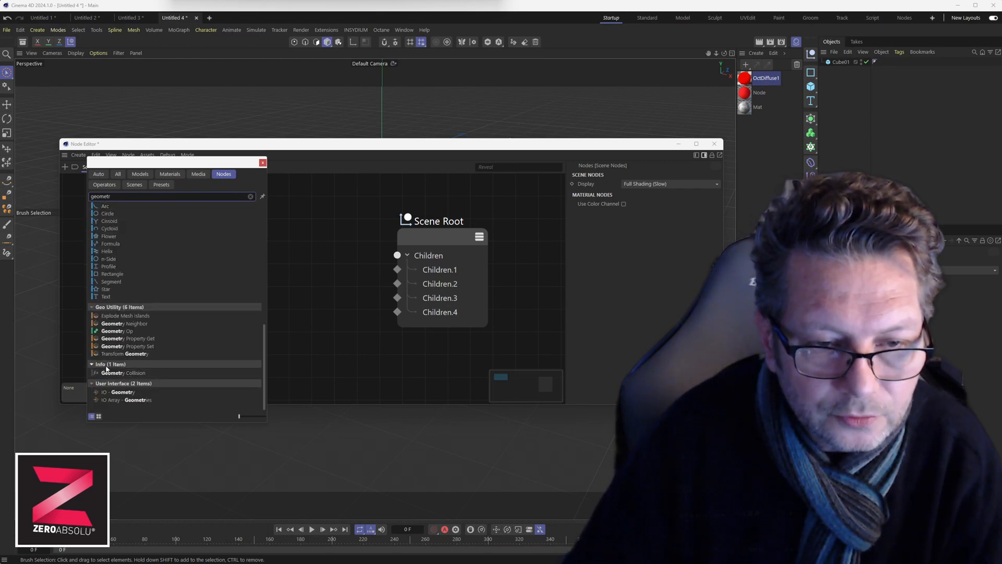
pyautogui.press('BackSpace')
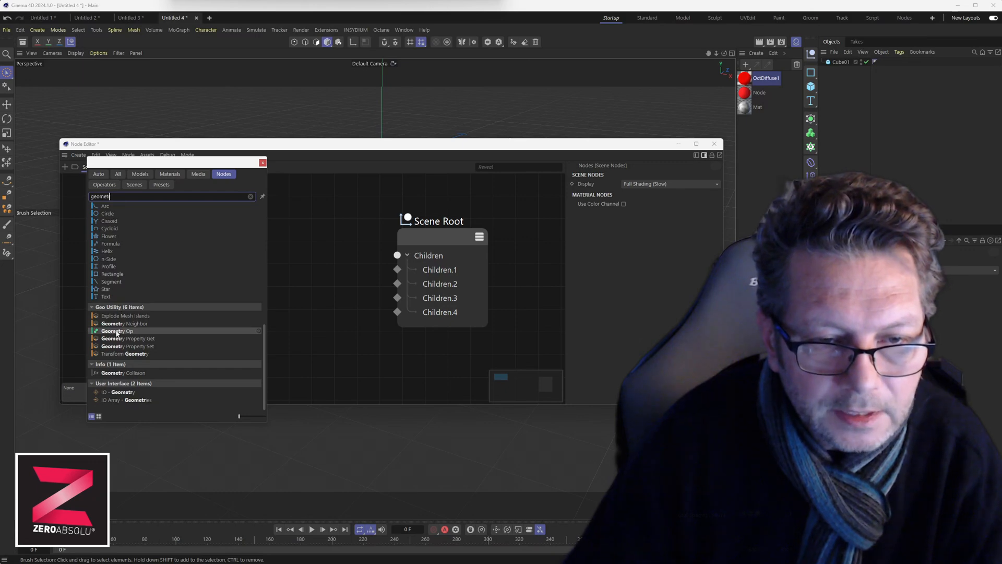
pyautogui.moveTo(117, 332); pyautogui.dragTo(281, 249)
pyautogui.click(262, 163)
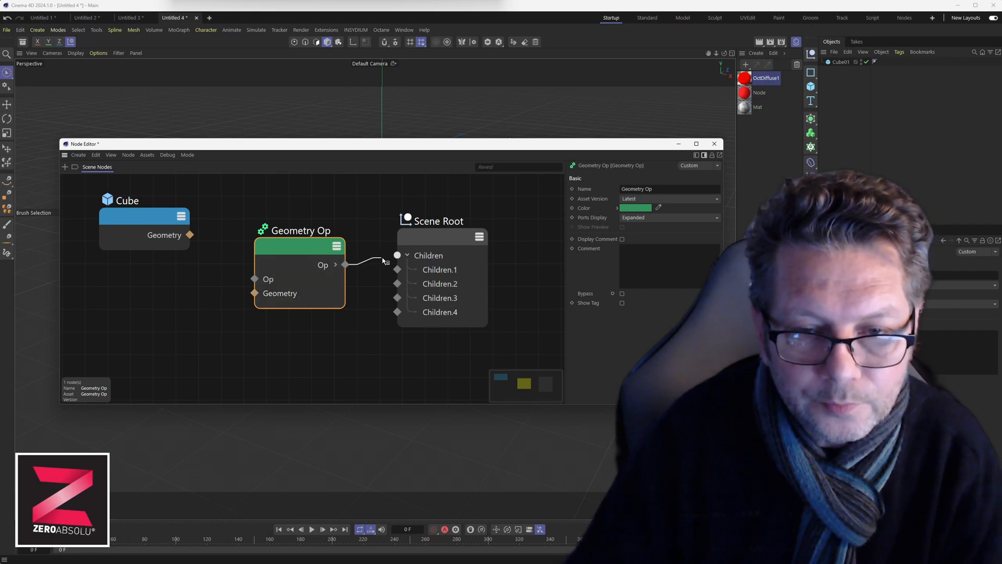
# - Connect Geometry Op's Op output to Scene Root's Children.1 input and move the Node Editor window below the viewport cubes
pyautogui.moveTo(398, 270); pyautogui.dragTo(397, 269)
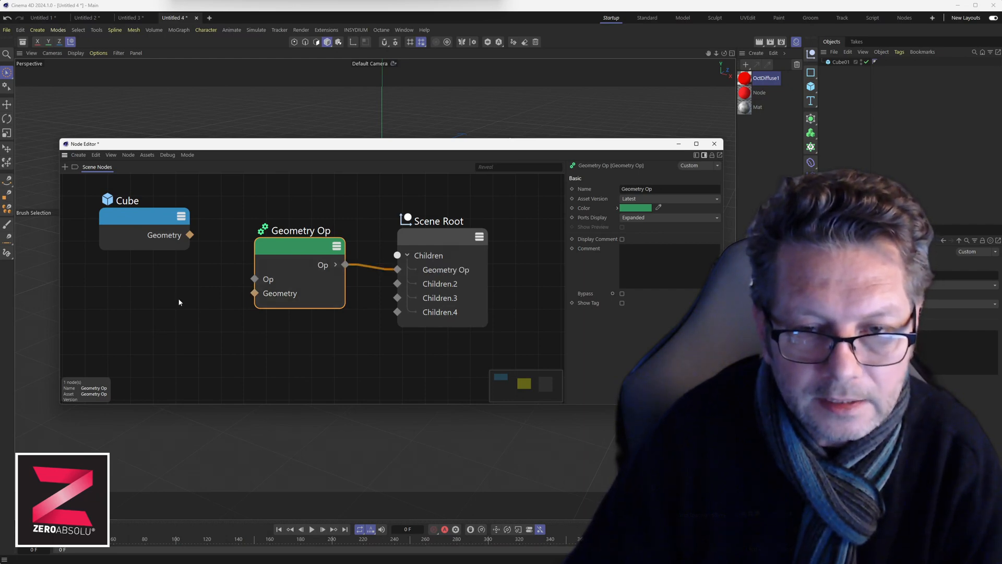
pyautogui.moveTo(190, 236); pyautogui.dragTo(232, 228)
pyautogui.moveTo(291, 146); pyautogui.dragTo(306, 268)
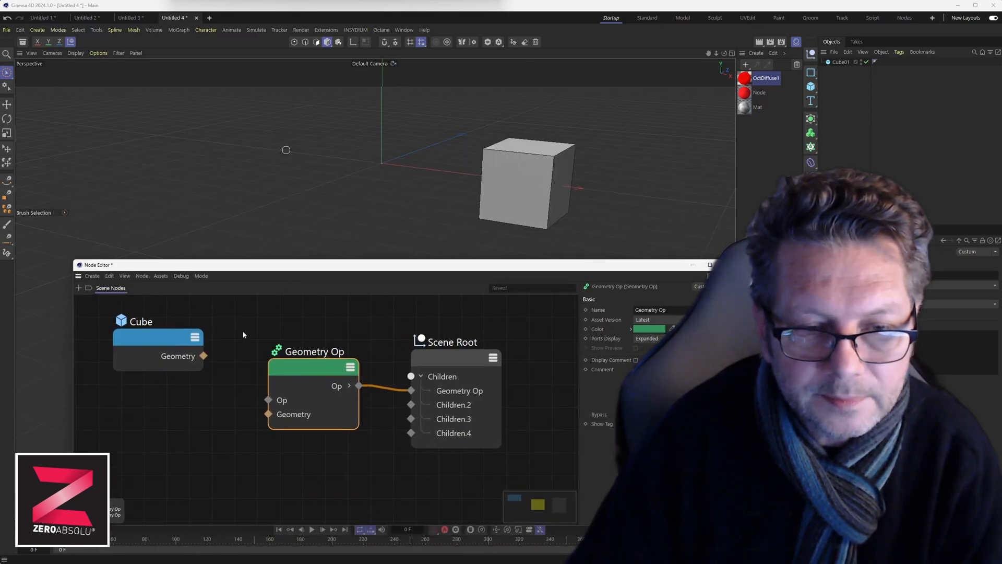
# - Connect the Cube node's Geometry output to Geometry Op's Geometry input, and slightly adjust the positions of the Geometry Op and Scene Root nodes
pyautogui.moveTo(203, 356); pyautogui.dragTo(267, 418)
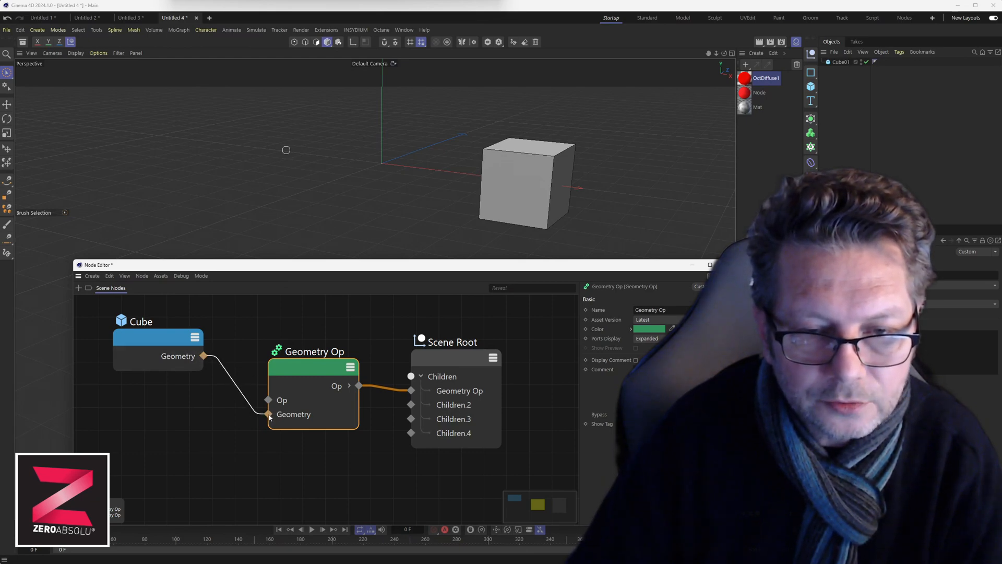
pyautogui.moveTo(269, 417); pyautogui.dragTo(269, 417)
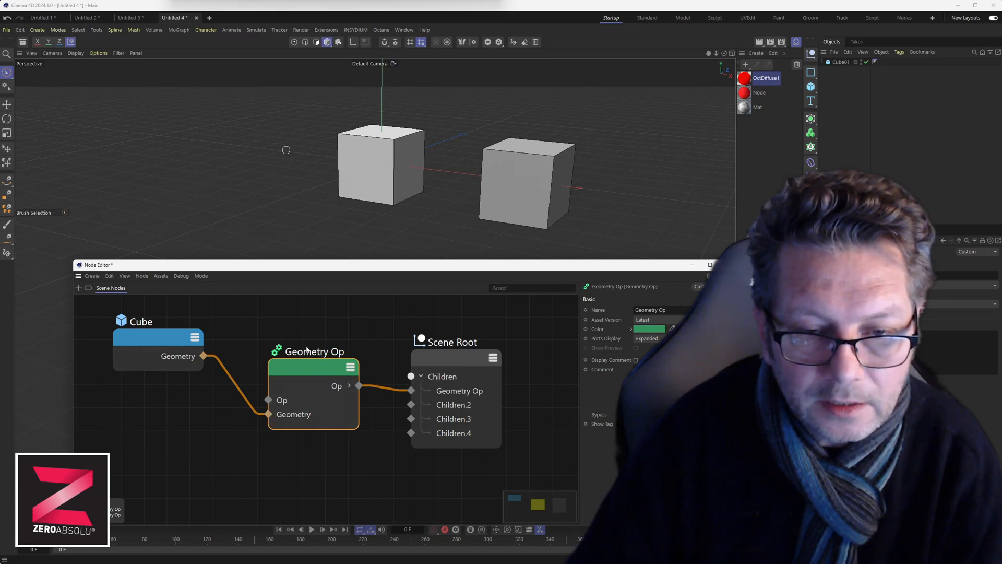
pyautogui.moveTo(319, 379); pyautogui.dragTo(307, 358)
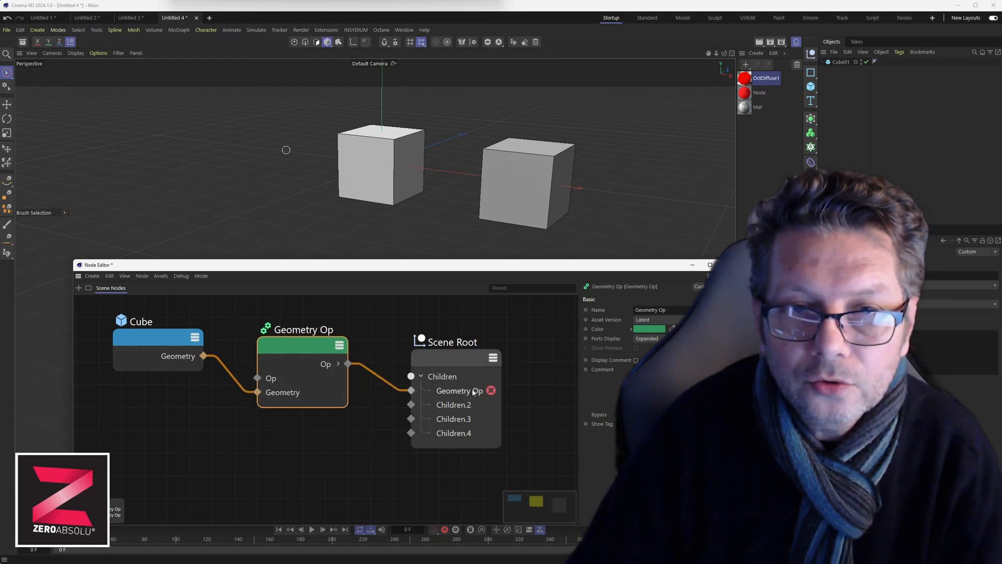
pyautogui.moveTo(451, 364)
pyautogui.mouseDown()
pyautogui.moveTo(472, 351)
pyautogui.moveTo(463, 363)
pyautogui.mouseUp()
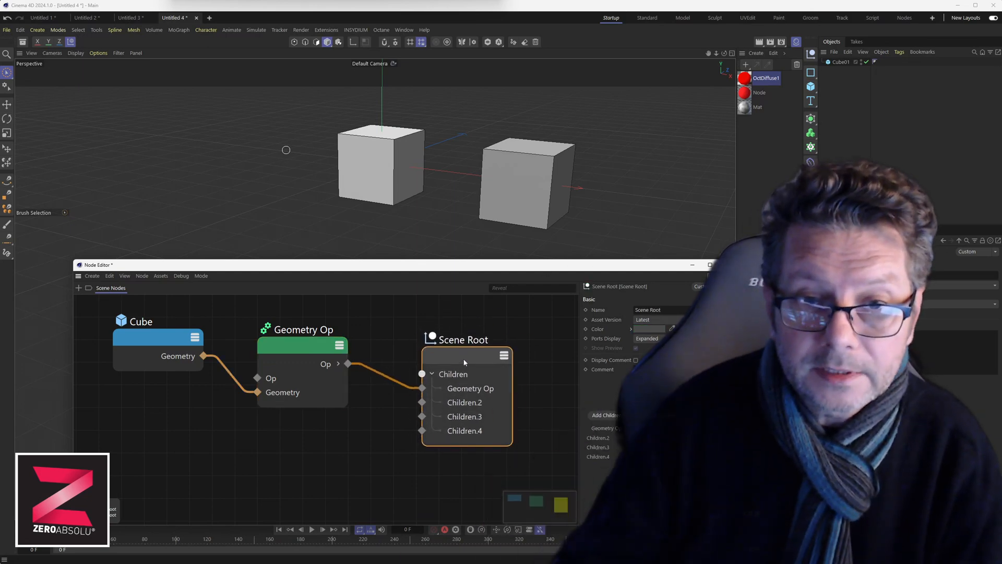
# - Try to pick the node-generated cube in the viewport with the Move tool active, and shift the Node Editor window slightly upward
pyautogui.click(376, 151)
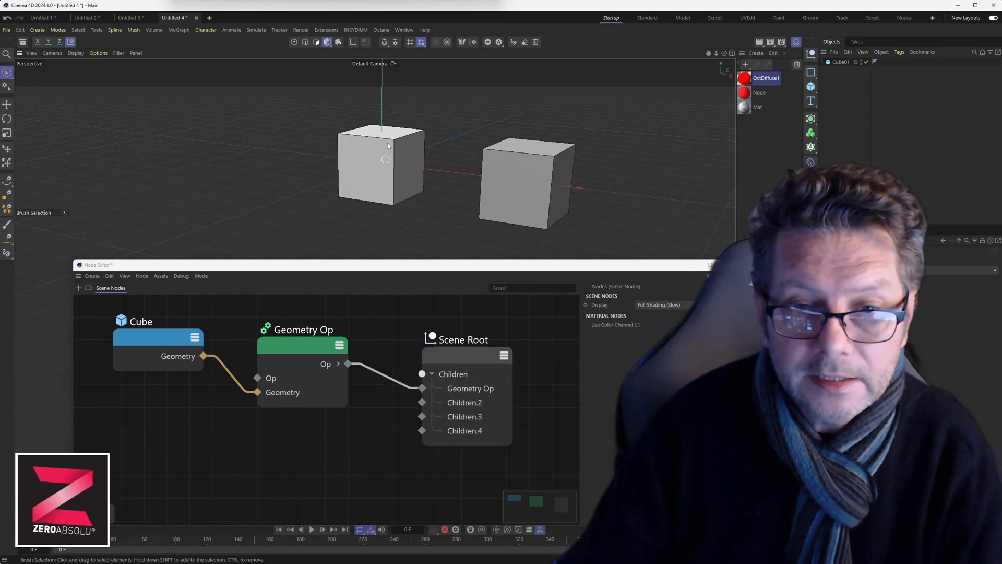
pyautogui.click(359, 164)
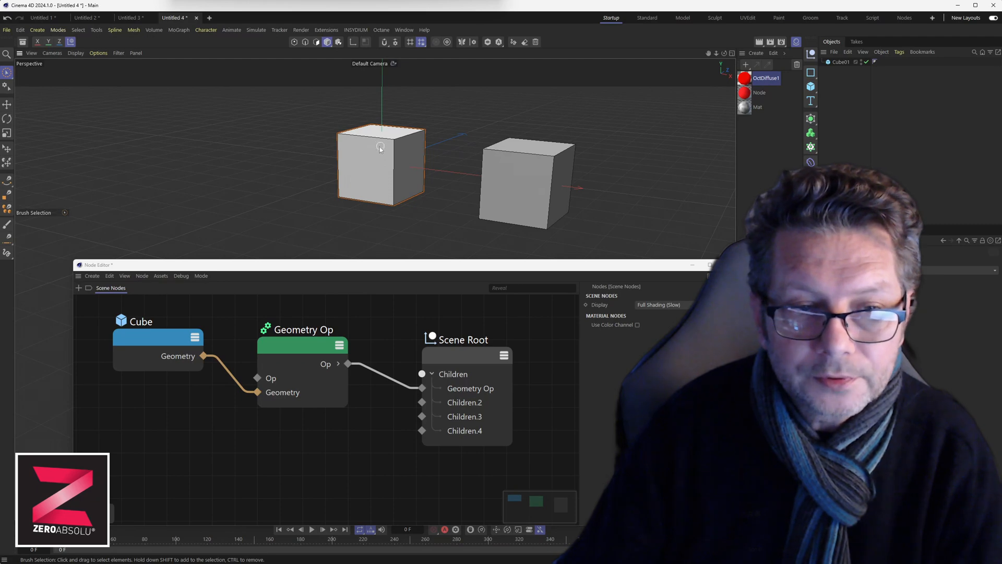
pyautogui.click(6, 104)
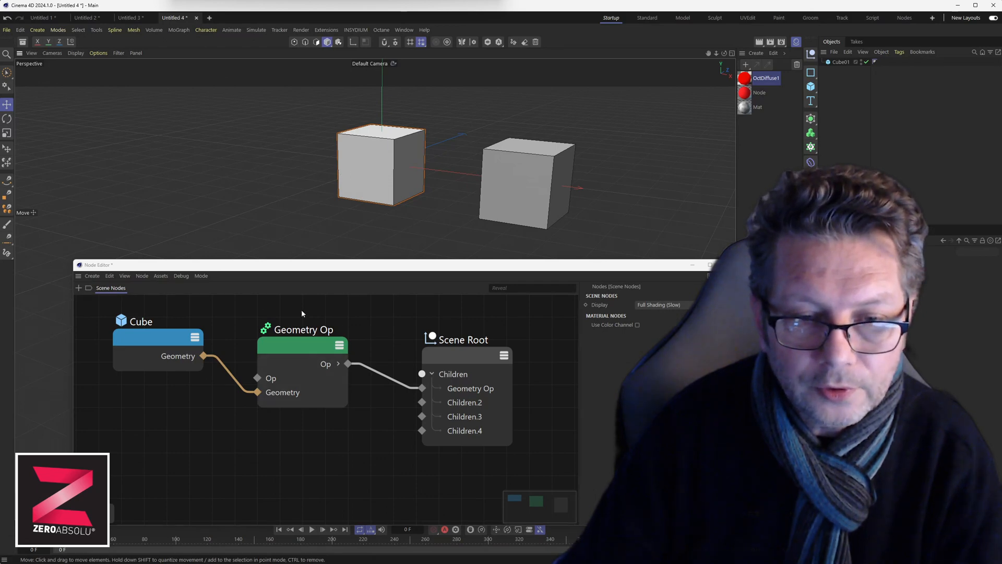
pyautogui.moveTo(301, 265); pyautogui.dragTo(268, 236)
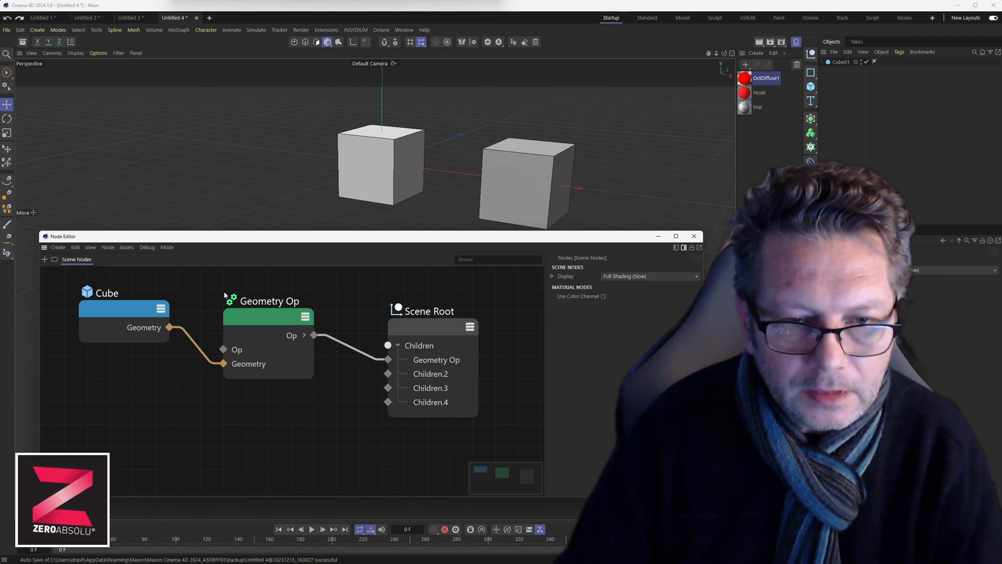
# - Search the available nodes for "matrix" and add a Matrix Op node above the gap between Geometry Op and Scene Root
pyautogui.scroll(-4, 209, 310)
pyautogui.moveTo(244, 238); pyautogui.dragTo(253, 182)
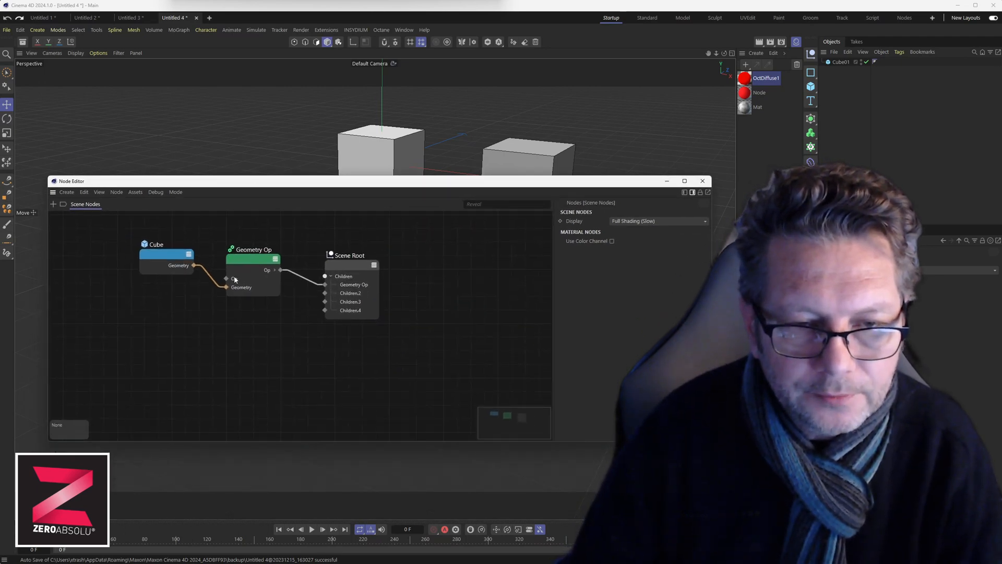
pyautogui.scroll(2, 230, 280)
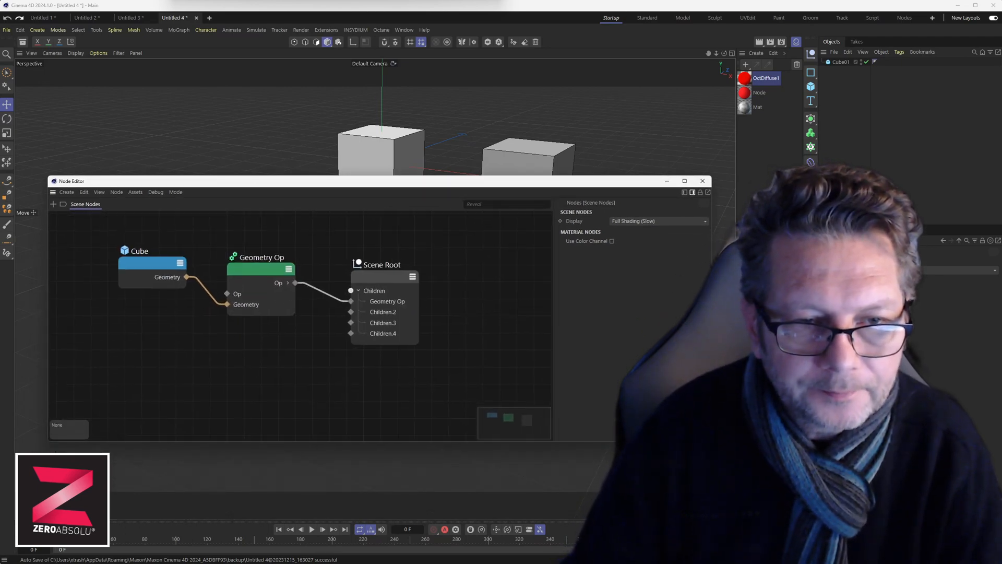
pyautogui.click(66, 193)
pyautogui.click(85, 208)
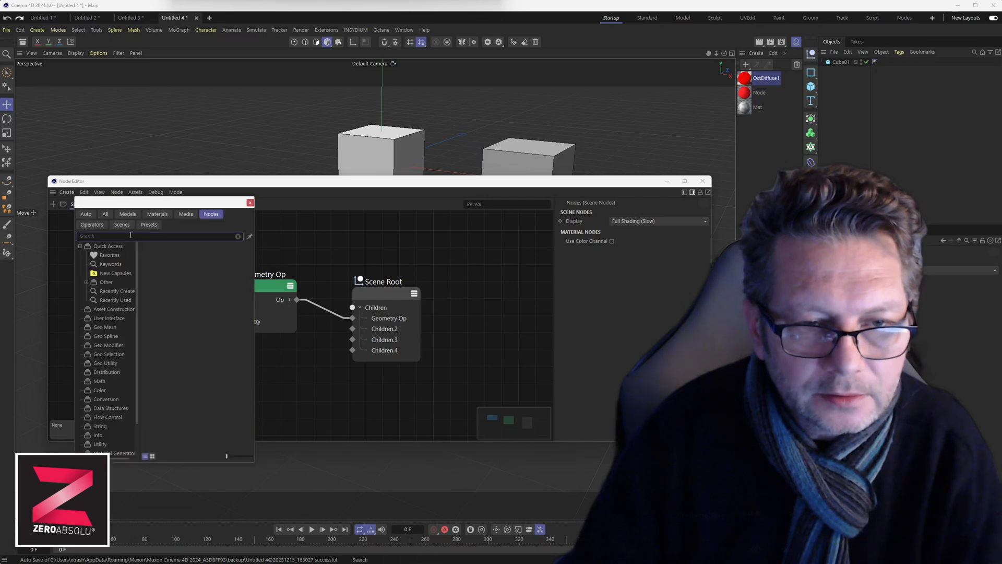
pyautogui.write('matr')
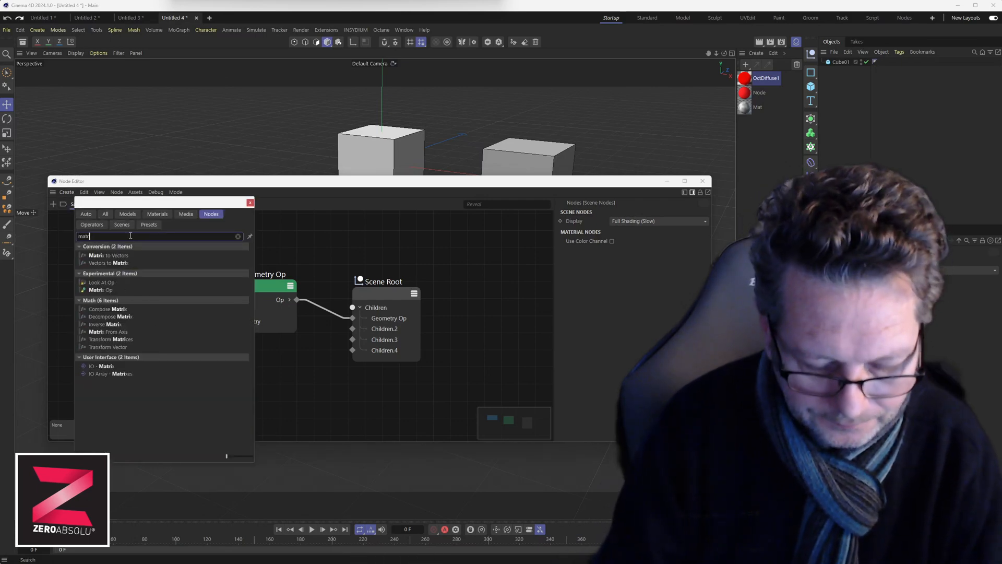
pyautogui.write('ix')
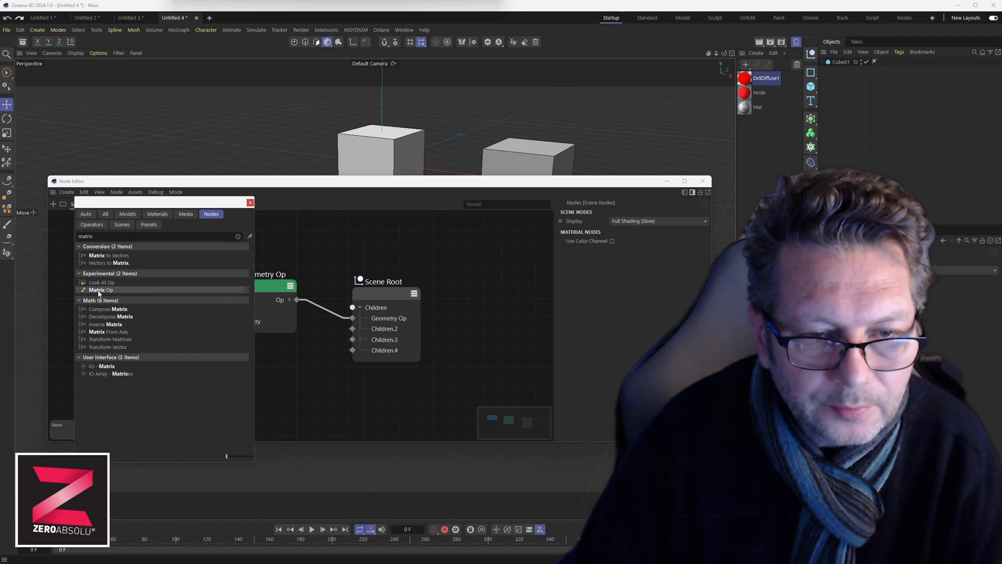
pyautogui.moveTo(99, 293); pyautogui.dragTo(336, 237)
# - Spread the Scene Root, Matrix Op, Cube and Geometry Op nodes apart to make room for Matrix Op in the chain
pyautogui.click(406, 293)
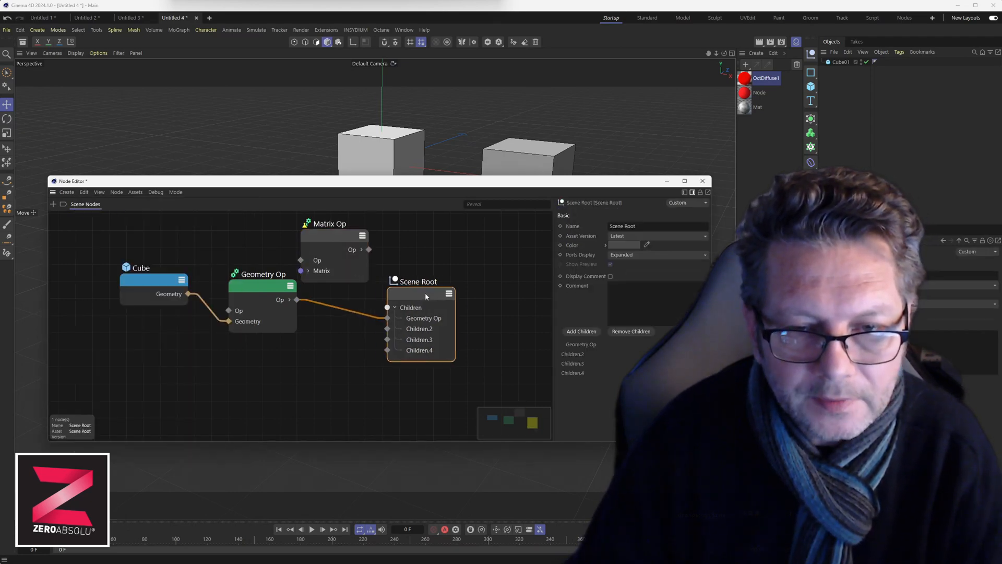
pyautogui.click(472, 291)
pyautogui.moveTo(338, 235); pyautogui.dragTo(358, 245)
pyautogui.moveTo(125, 282); pyautogui.dragTo(84, 241)
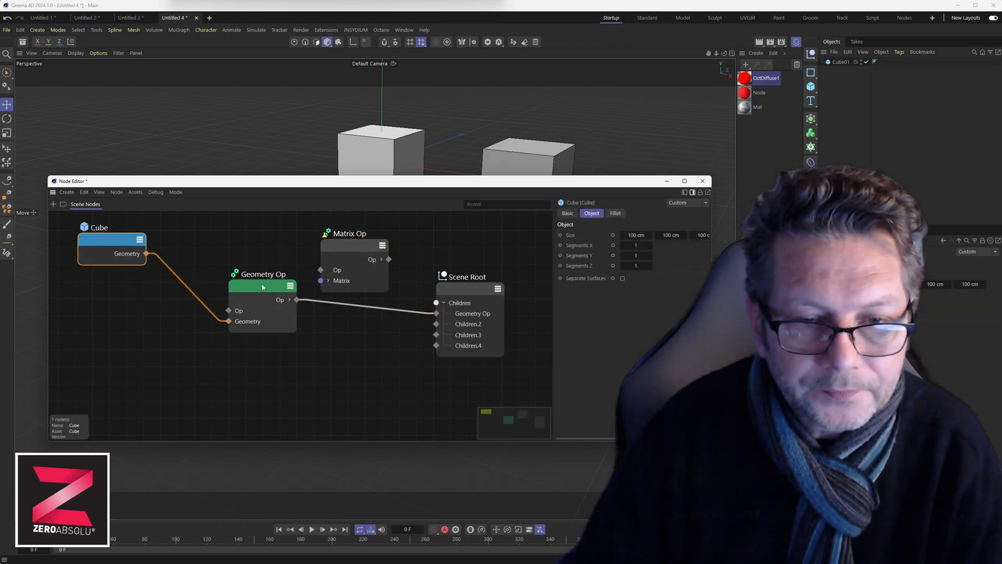
pyautogui.moveTo(262, 287); pyautogui.dragTo(213, 262)
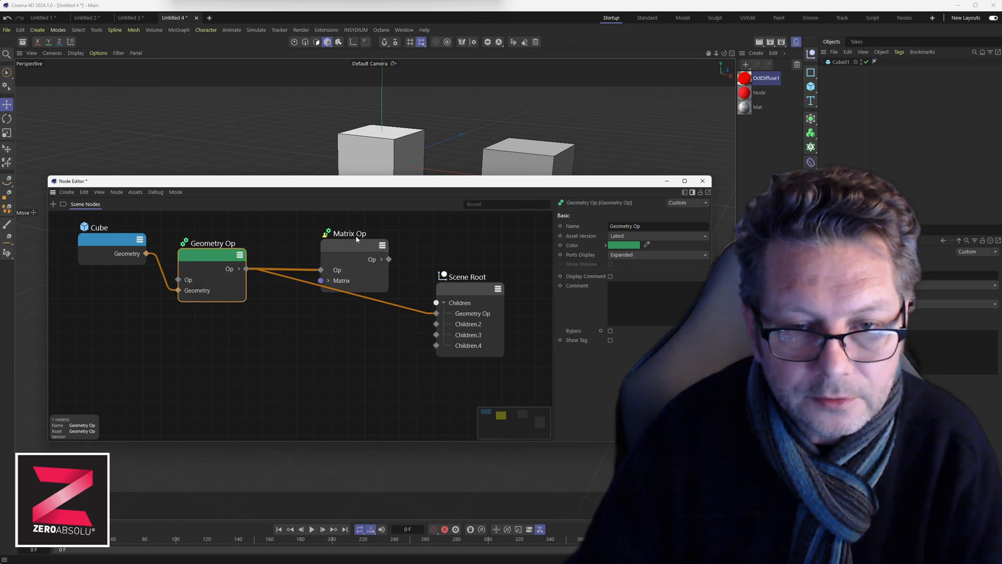
# - Wire Matrix Op between Geometry Op's Op output and Scene Root's first Children input, and place it in line with them
pyautogui.moveTo(356, 239); pyautogui.dragTo(326, 227)
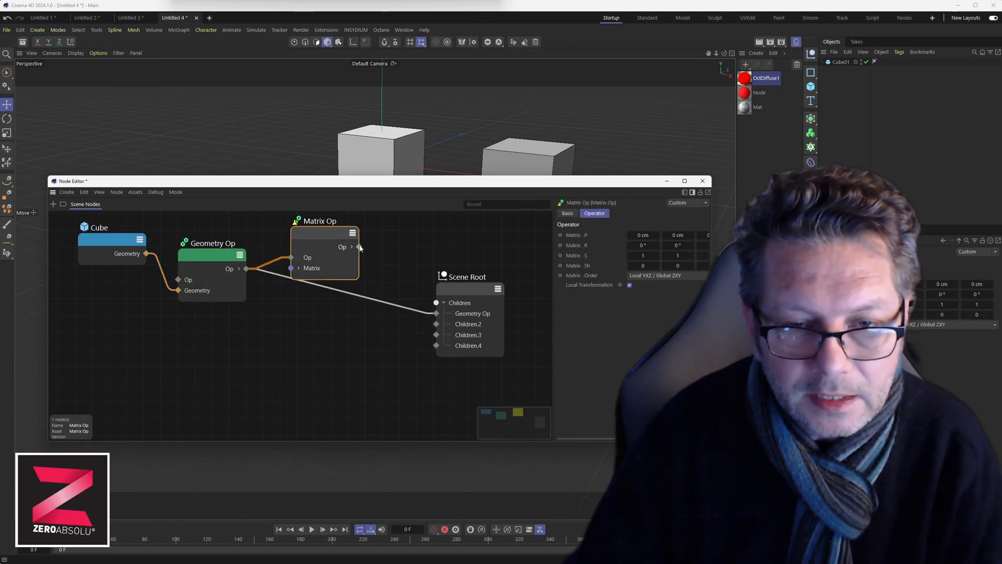
pyautogui.moveTo(391, 253); pyautogui.dragTo(438, 316)
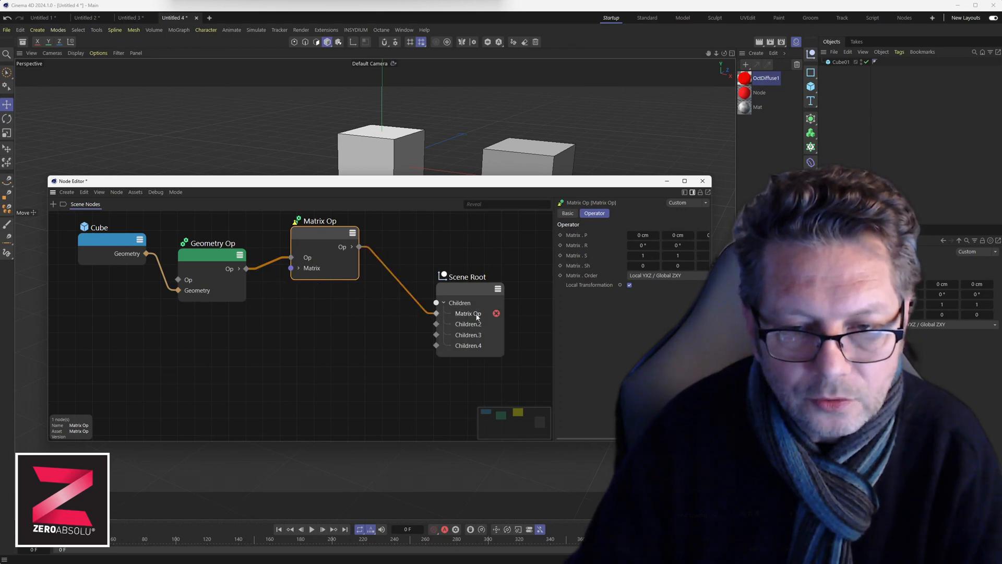
pyautogui.moveTo(327, 233); pyautogui.dragTo(340, 278)
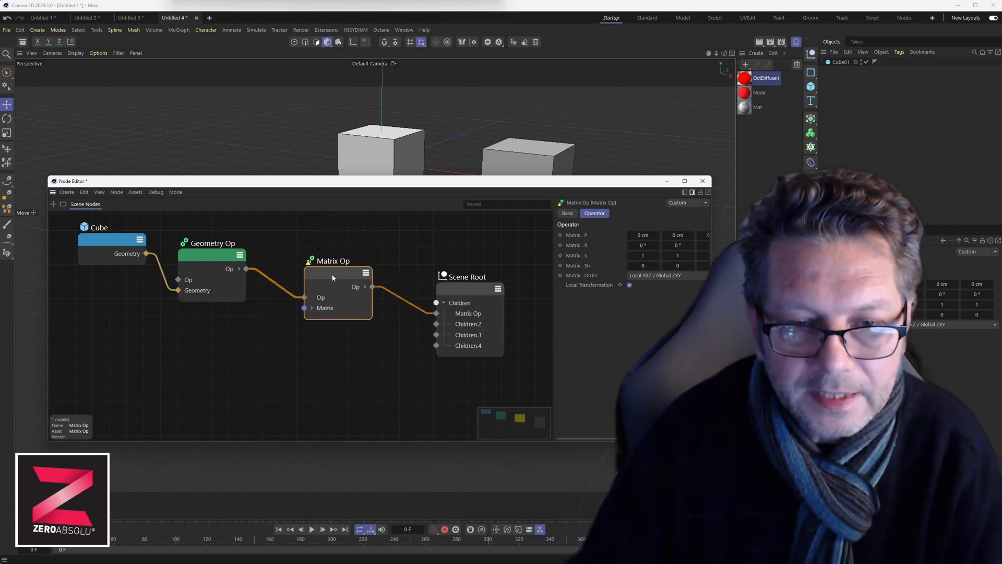
pyautogui.click(330, 233)
pyautogui.click(335, 273)
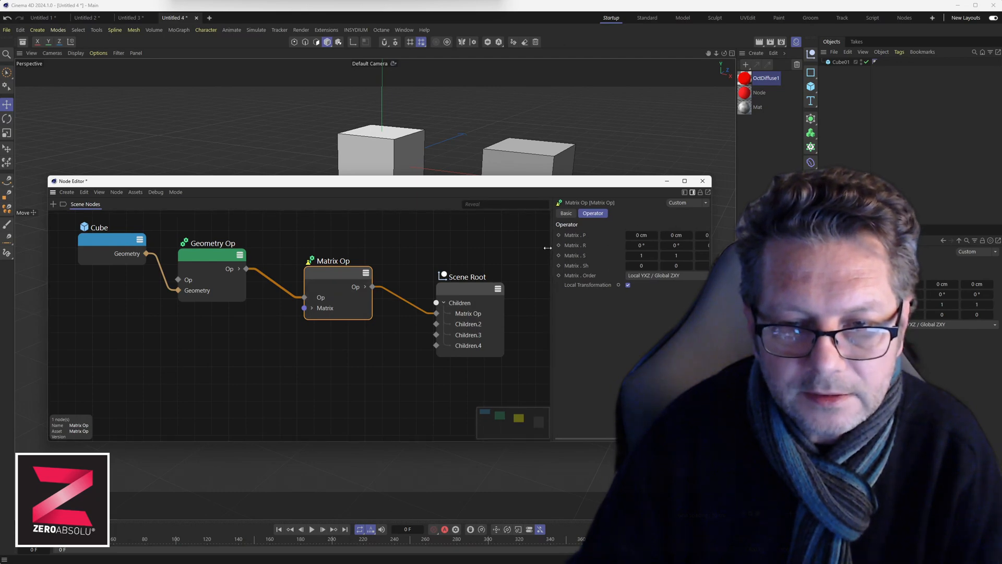
# - Widen the node attributes area, lower the Node Editor window to reveal the cubes, and set Matrix Op's position to -116, -4, 49 cm
pyautogui.moveTo(553, 248); pyautogui.dragTo(514, 249)
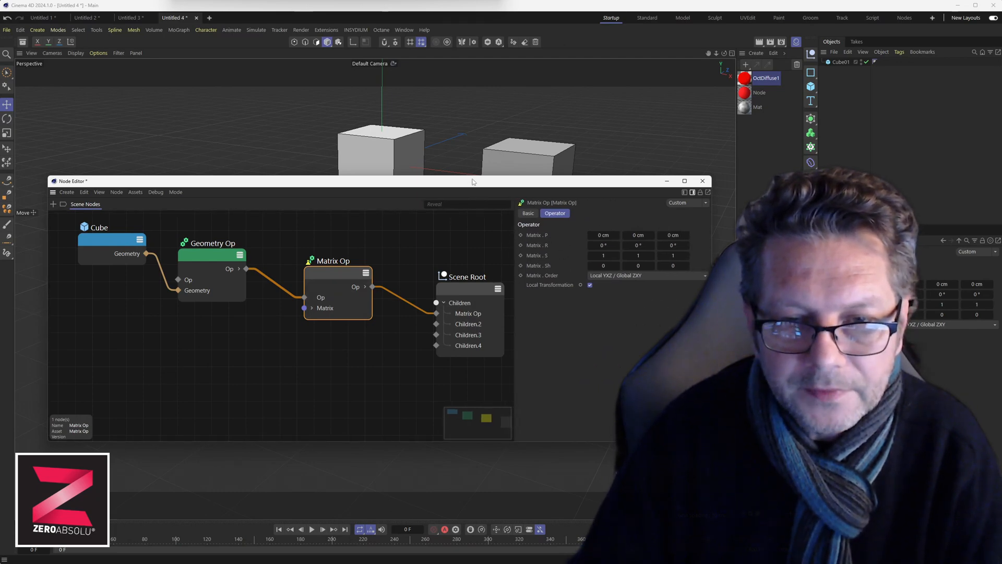
pyautogui.moveTo(473, 181); pyautogui.dragTo(462, 230)
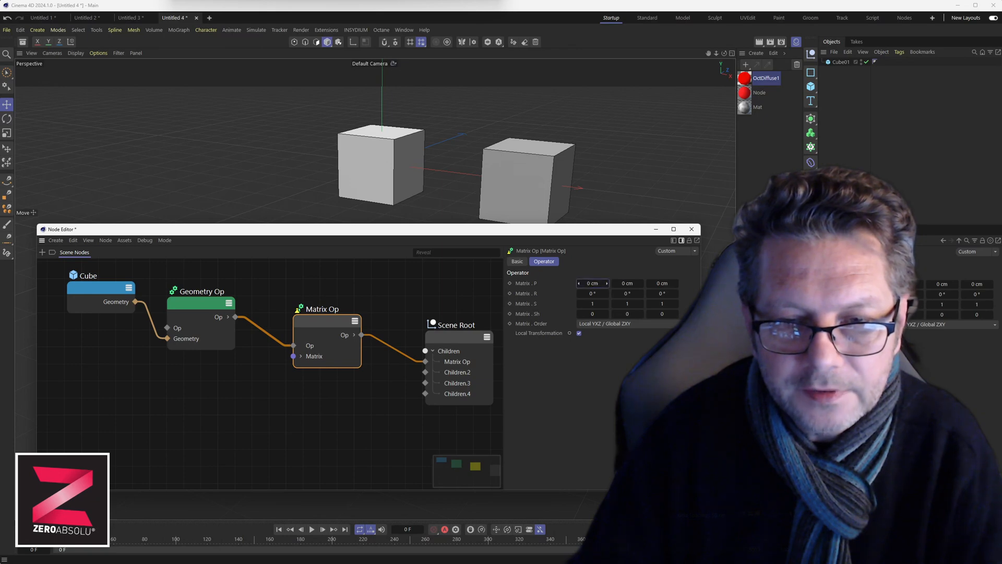
pyautogui.moveTo(607, 283); pyautogui.dragTo(548, 283)
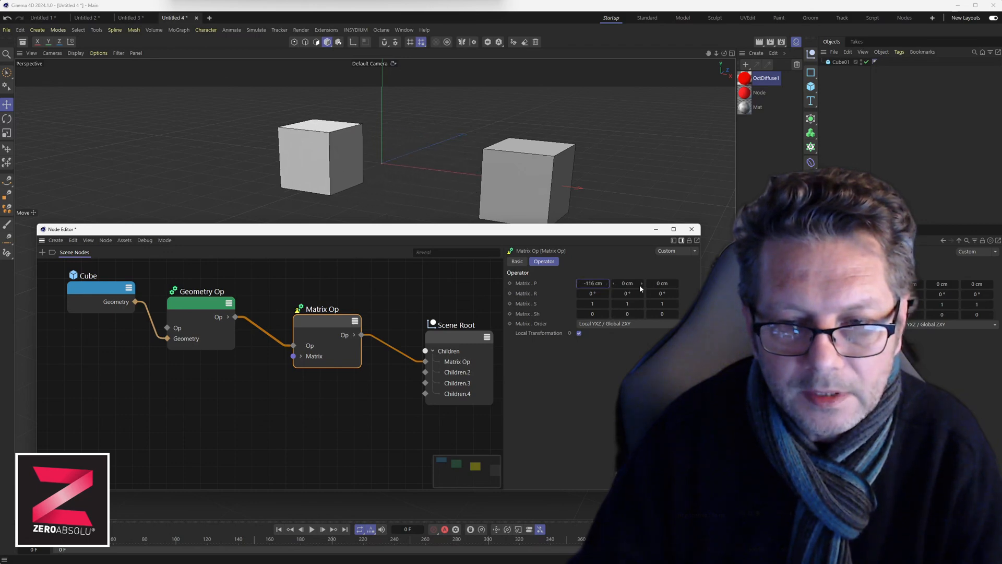
pyautogui.moveTo(641, 285); pyautogui.dragTo(677, 284)
# - Nudge the Cube, Geometry Op and Matrix Op nodes, and set Matrix Op's X position to -17 cm
pyautogui.moveTo(103, 287); pyautogui.dragTo(85, 288)
pyautogui.moveTo(204, 306); pyautogui.dragTo(219, 309)
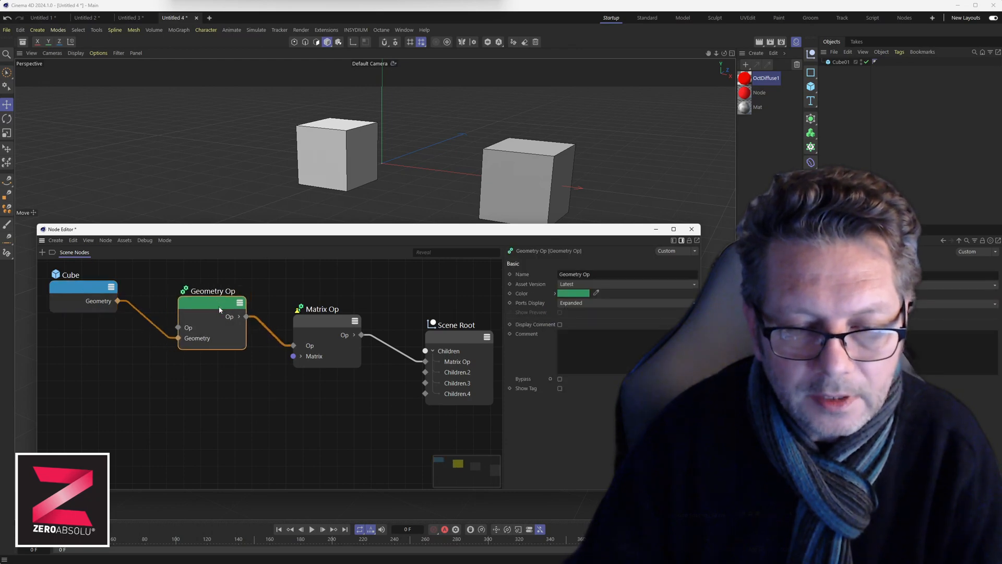
pyautogui.moveTo(316, 324)
pyautogui.mouseDown()
pyautogui.moveTo(342, 315)
pyautogui.moveTo(323, 319)
pyautogui.mouseUp()
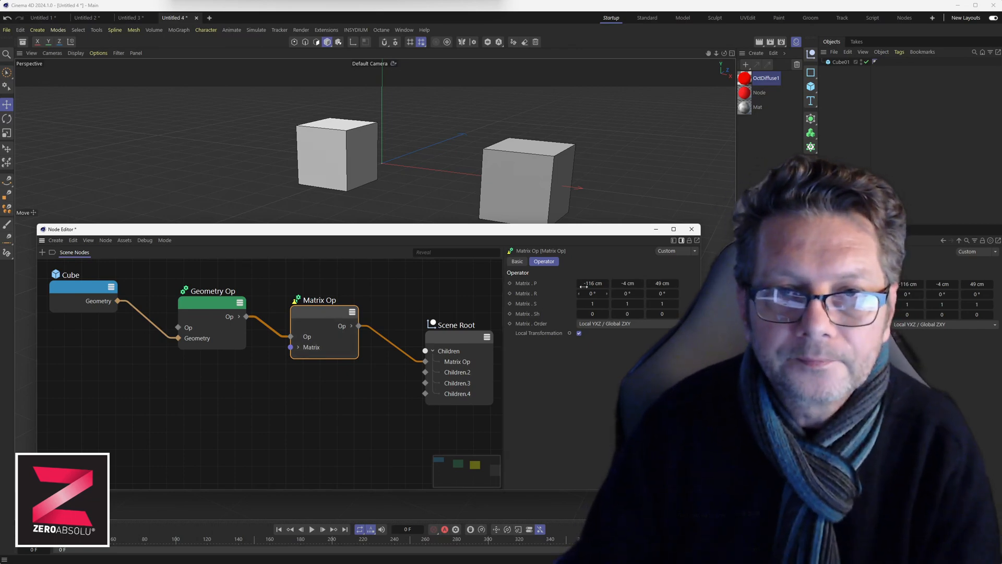
pyautogui.moveTo(595, 293); pyautogui.dragTo(605, 283)
pyautogui.hotkey('ctrl', 'z')
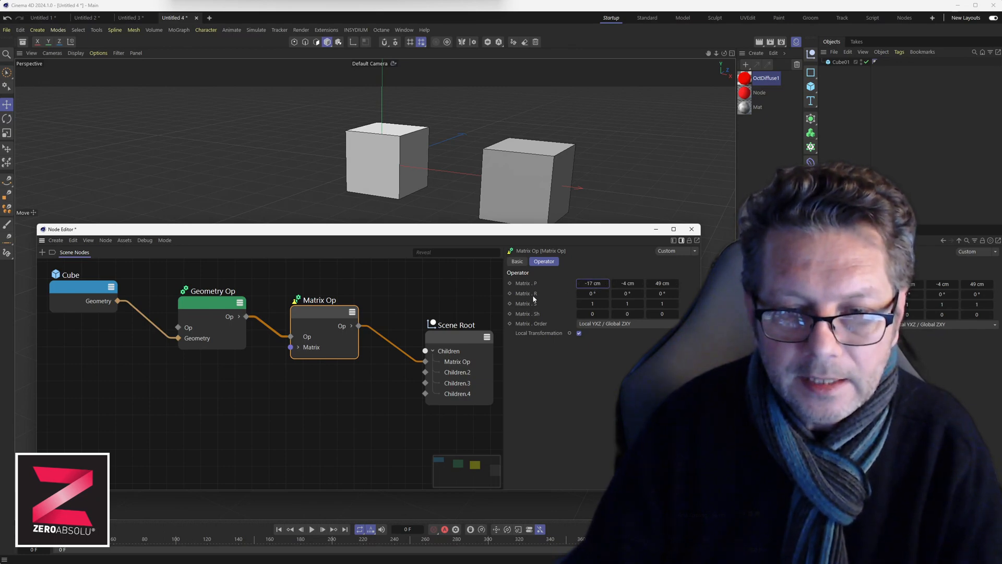
# - Try rotating the node-generated cube on all three axes and scaling it along X with Matrix Op, undoing each change
pyautogui.moveTo(586, 292); pyautogui.dragTo(591, 291)
pyautogui.moveTo(592, 293); pyautogui.dragTo(663, 293)
pyautogui.hotkey('ctrl', 'z')
pyautogui.hotkey('ctrl', 'z')
pyautogui.hotkey('ctrl', 'z')
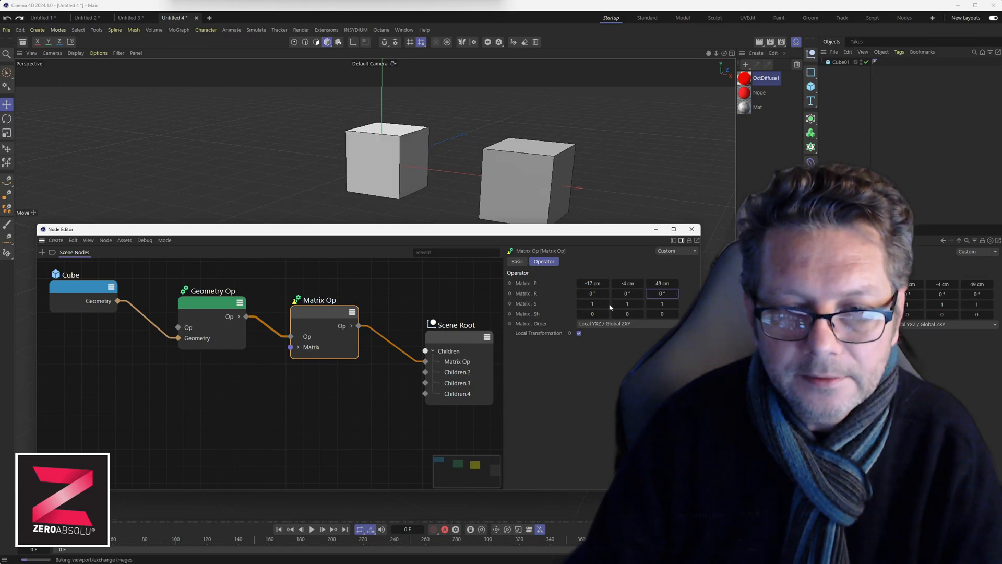
pyautogui.moveTo(592, 304); pyautogui.dragTo(609, 304)
pyautogui.hotkey('ctrl', 'z')
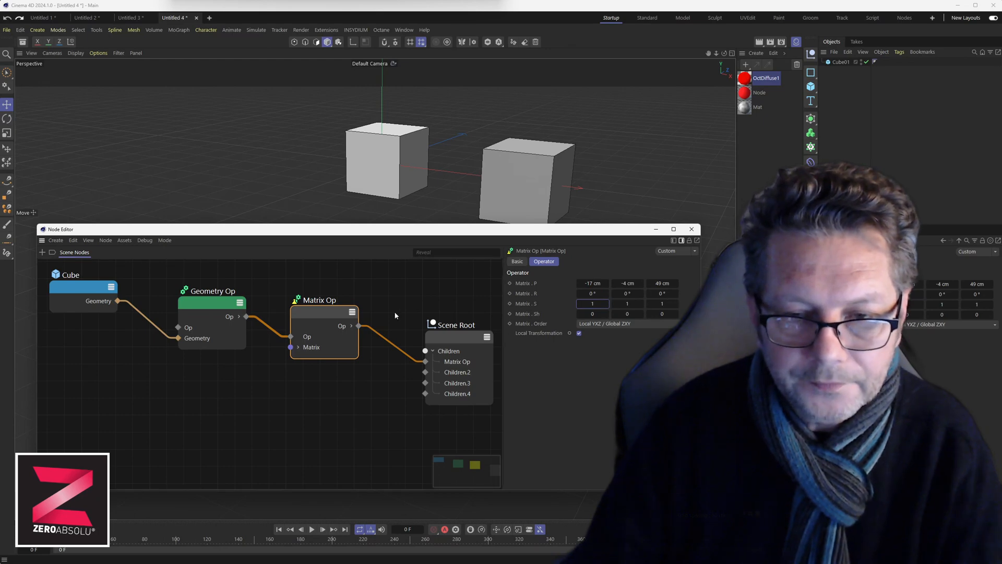
# - Move the Scene Root node closer to Matrix Op and reposition the Node Editor window so both viewport cubes remain partly visible
pyautogui.moveTo(446, 337); pyautogui.dragTo(418, 320)
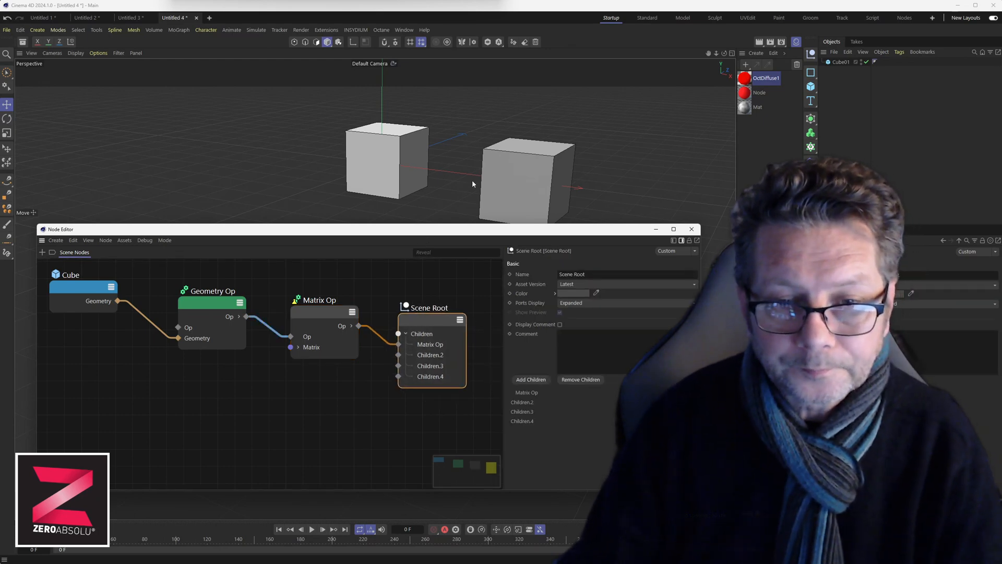
pyautogui.moveTo(460, 234); pyautogui.dragTo(485, 172)
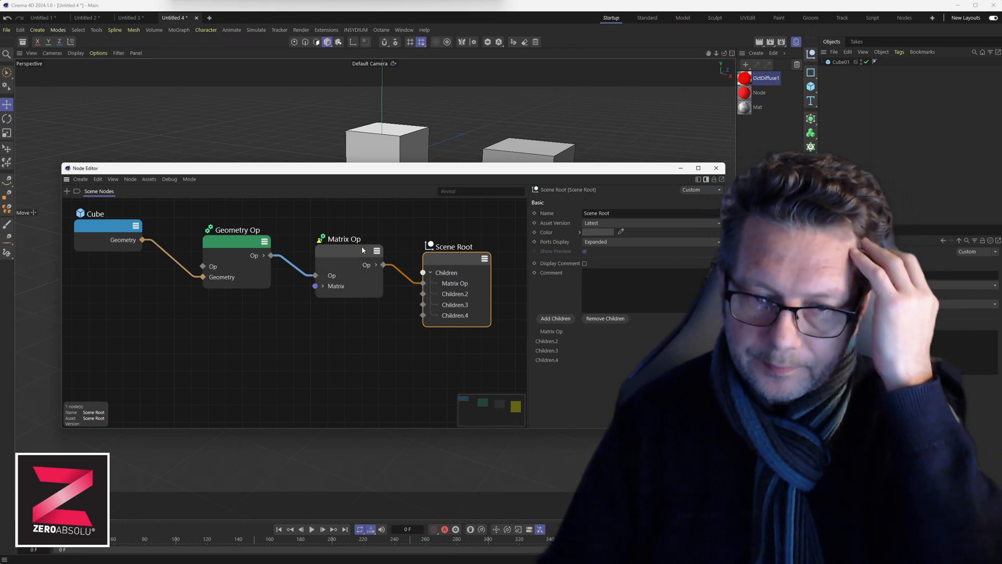
pyautogui.scroll(-3, 285, 317)
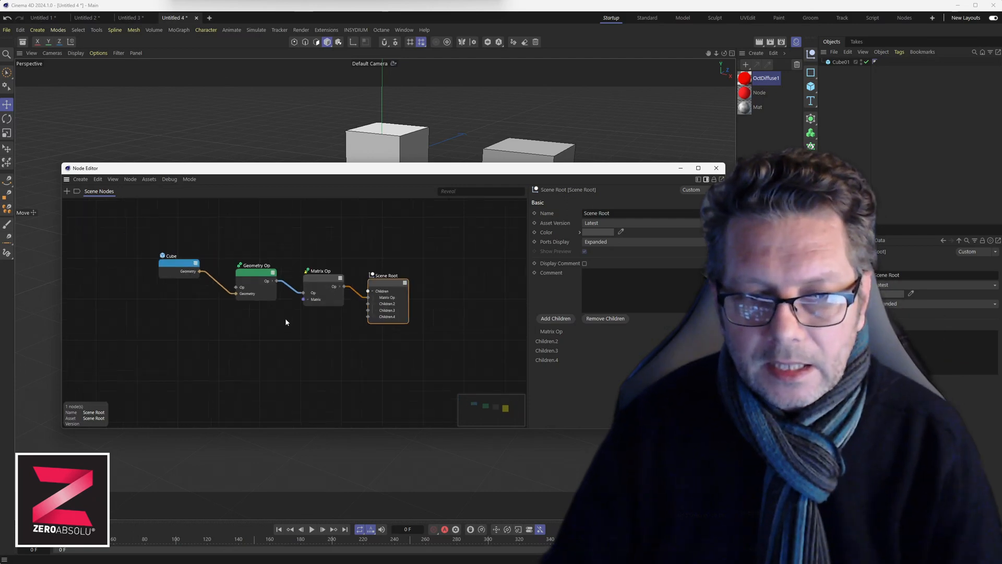
pyautogui.scroll(1, 286, 316)
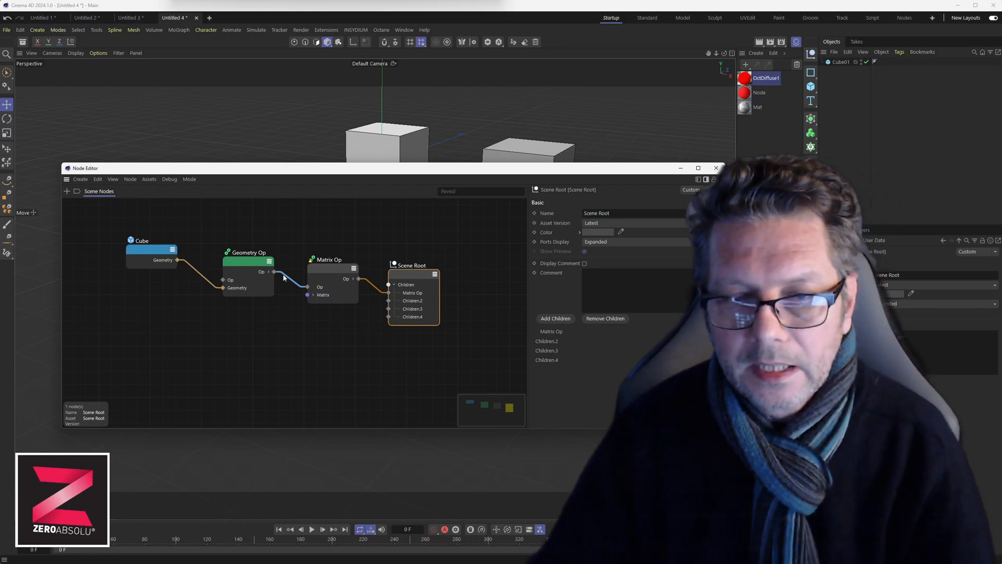
pyautogui.moveTo(379, 172); pyautogui.dragTo(355, 246)
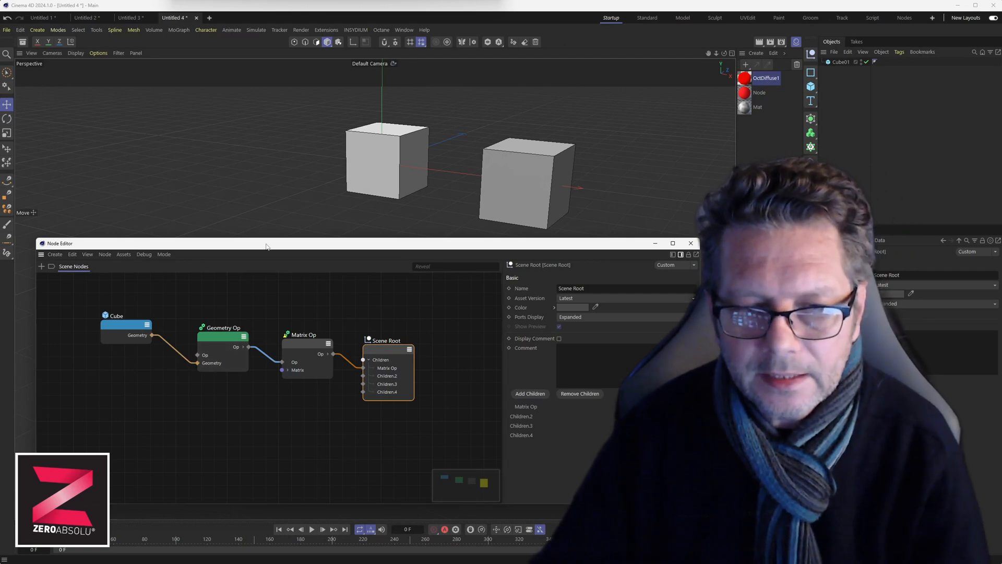
pyautogui.moveTo(266, 246); pyautogui.dragTo(262, 211)
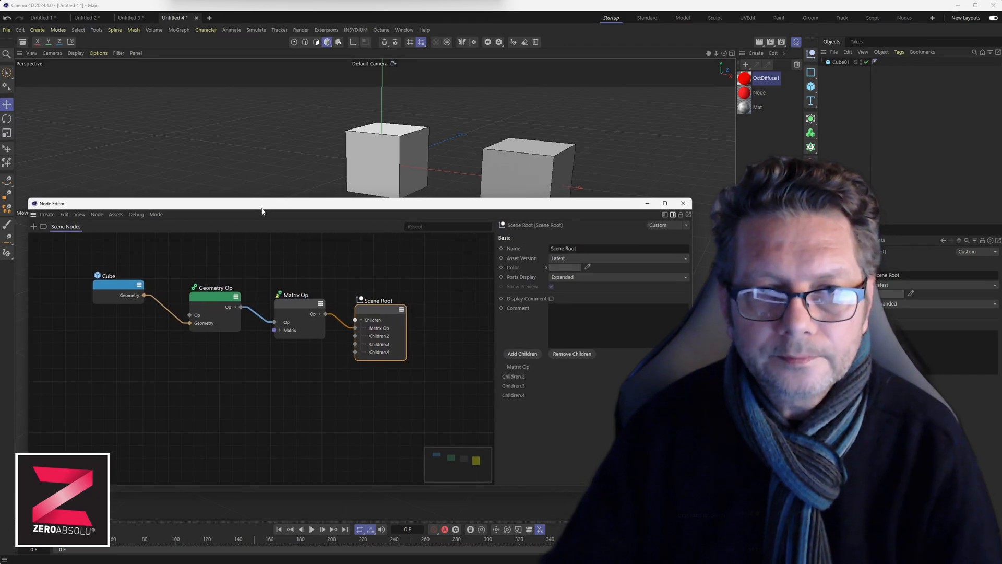
# - Clear the node selection and set the Node Editor's mode to Scene
pyautogui.click(355, 269)
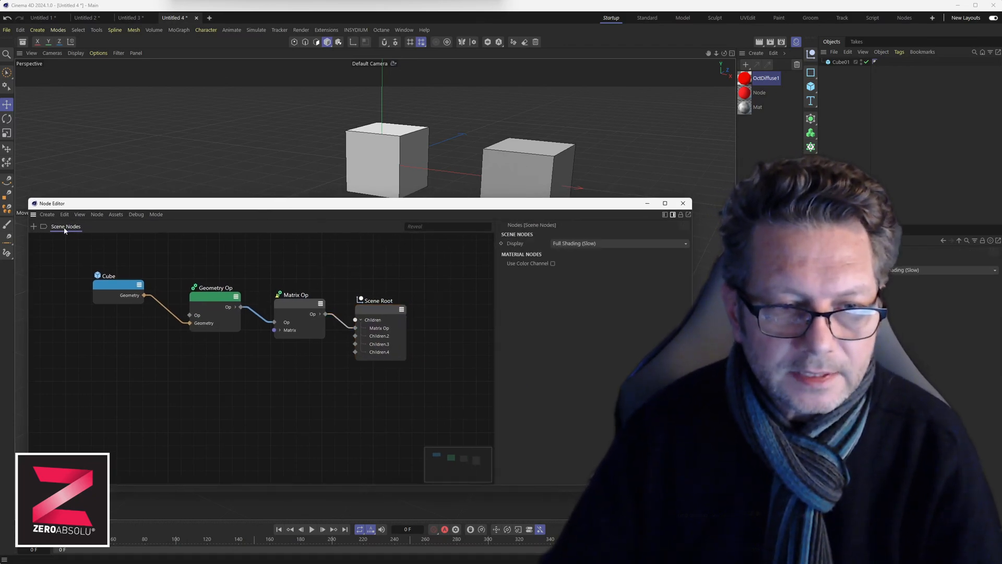
pyautogui.click(404, 29)
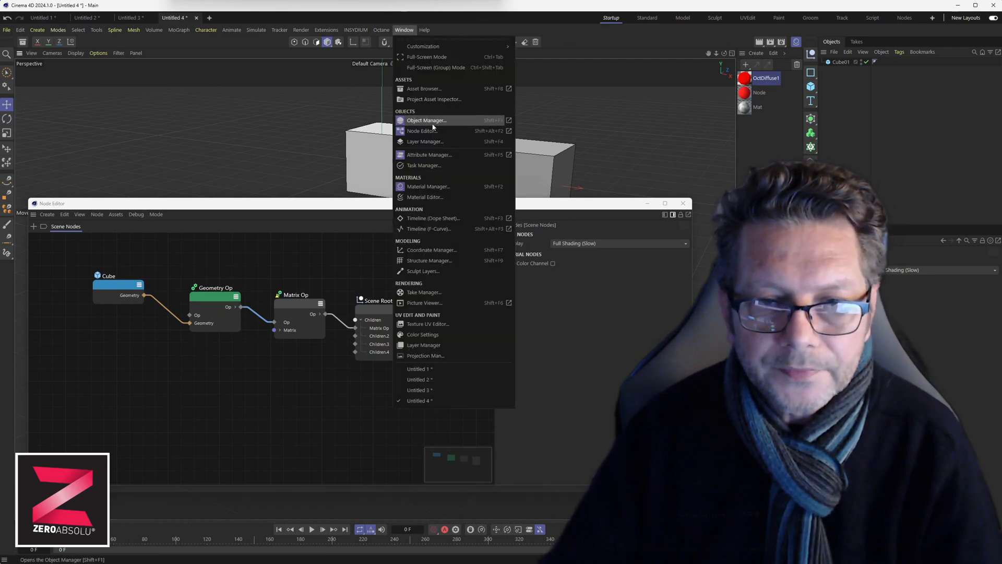
pyautogui.click(63, 228)
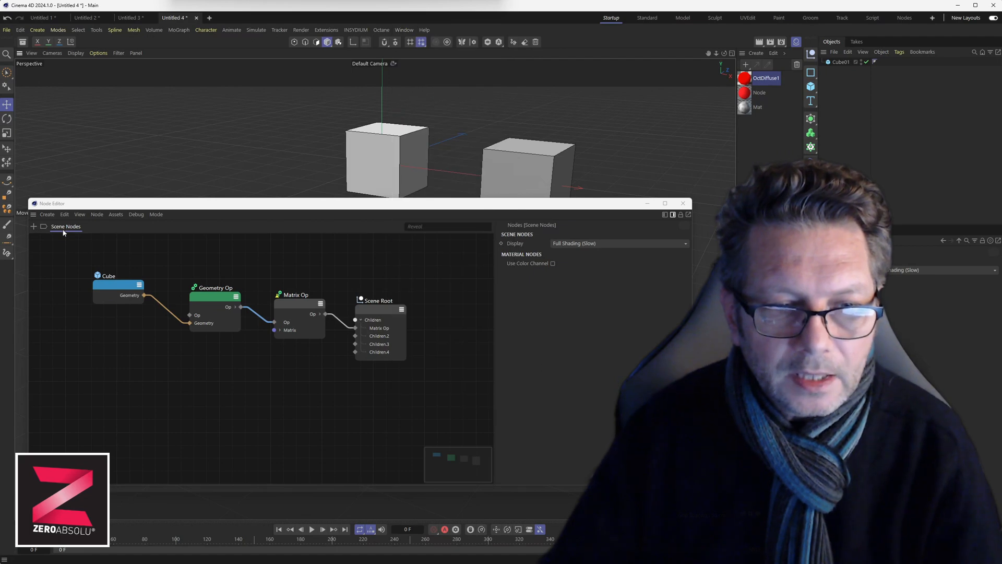
pyautogui.click(63, 228)
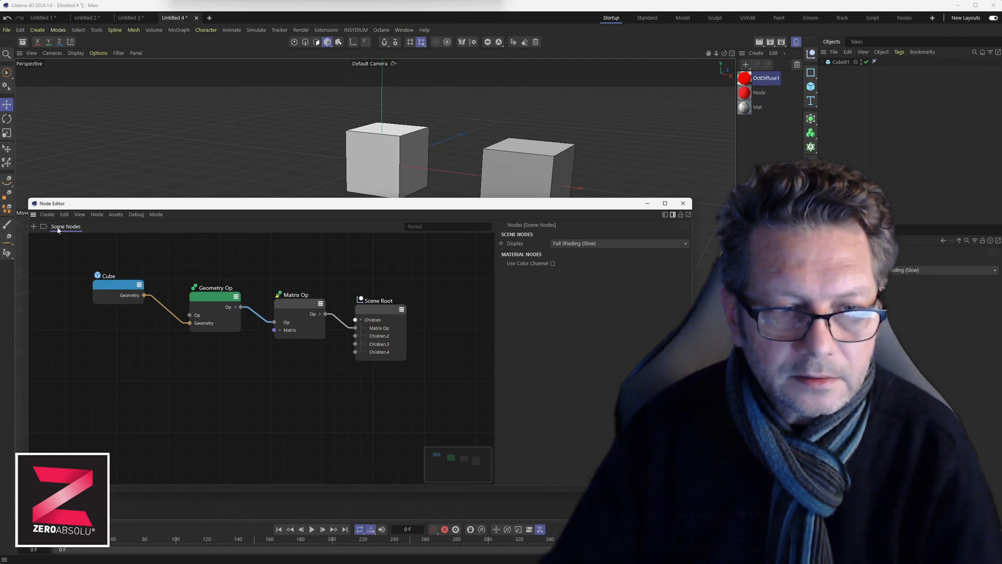
pyautogui.click(158, 214)
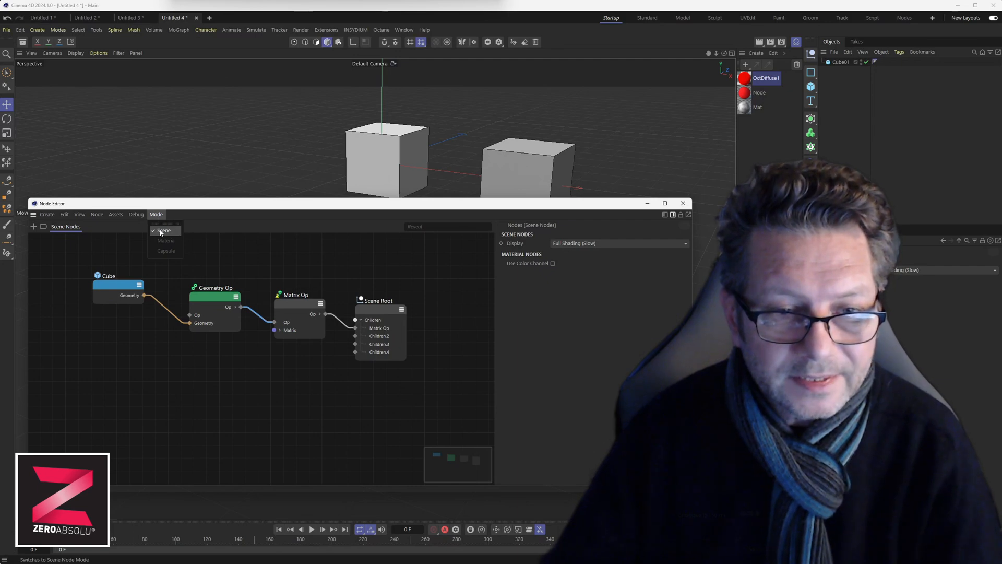
pyautogui.click(162, 230)
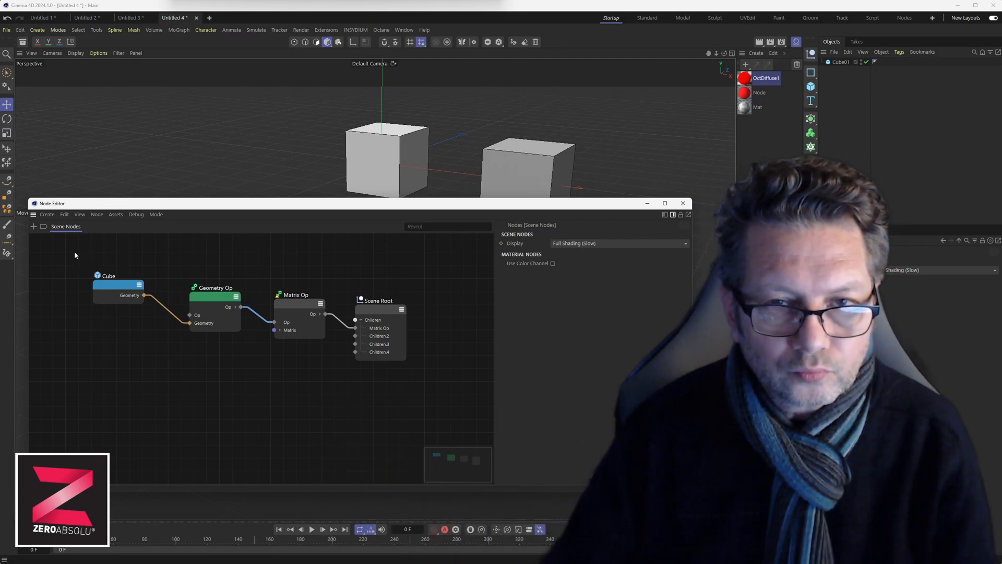
# - Group the Cube, Geometry Op and Matrix Op nodes into a single node and move it up toward Scene Root
pyautogui.moveTo(69, 250); pyautogui.dragTo(345, 363)
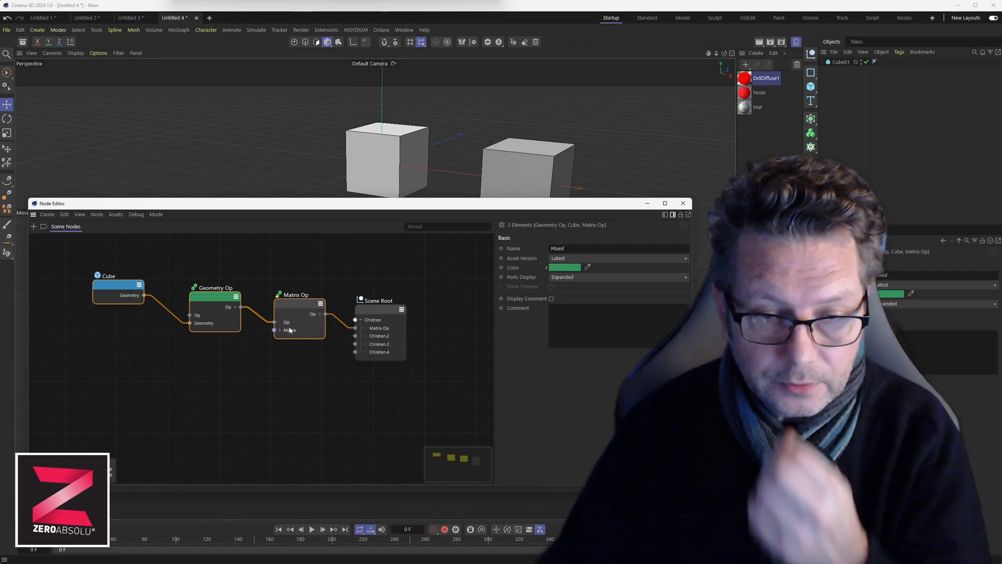
pyautogui.moveTo(64, 255); pyautogui.dragTo(343, 359)
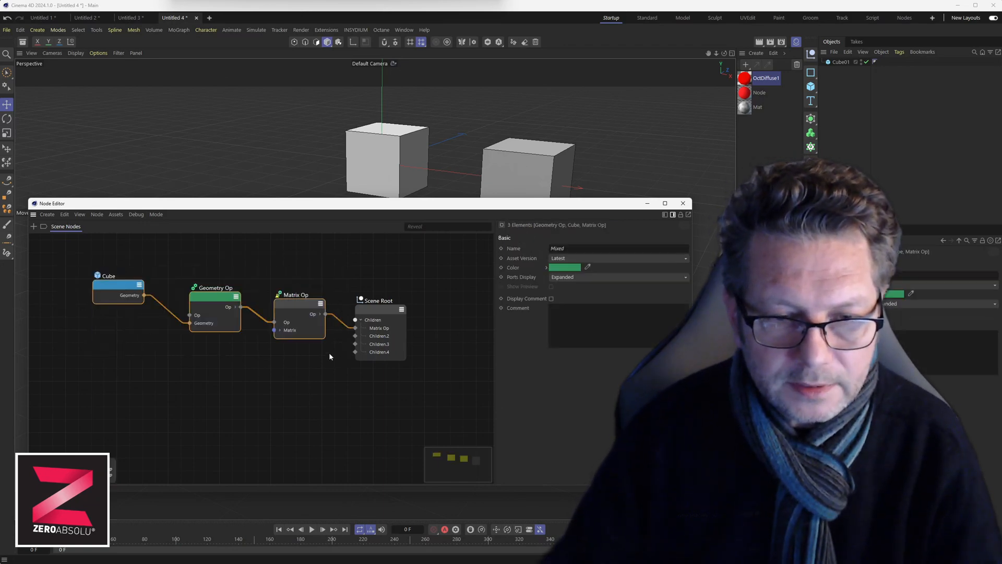
pyautogui.rightClick(210, 300)
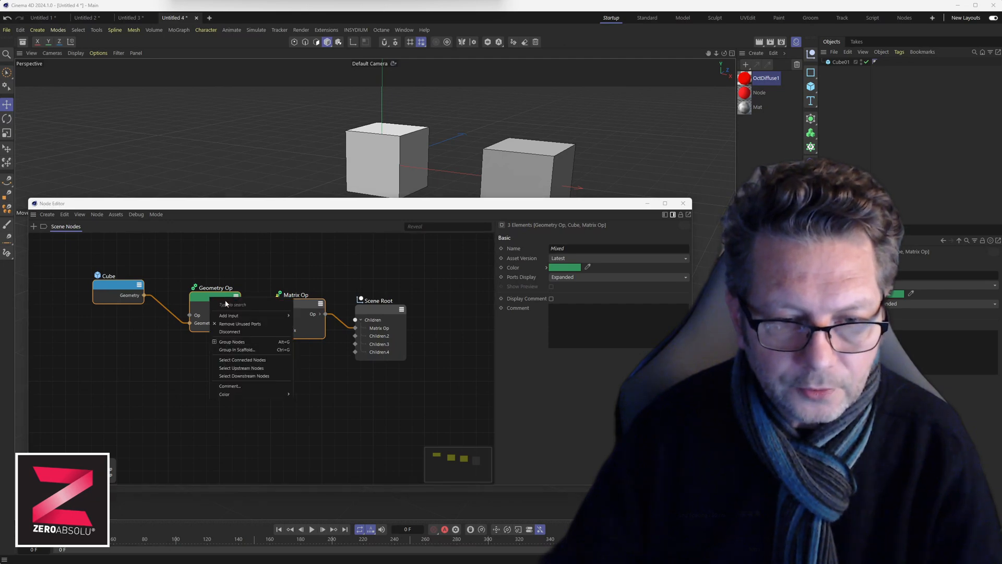
pyautogui.click(237, 342)
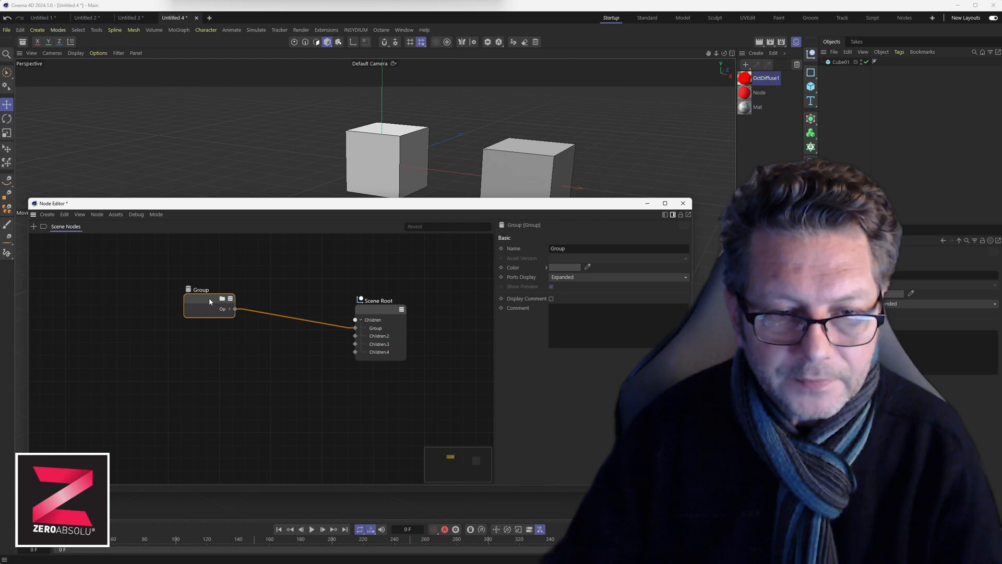
pyautogui.moveTo(209, 297); pyautogui.dragTo(264, 276)
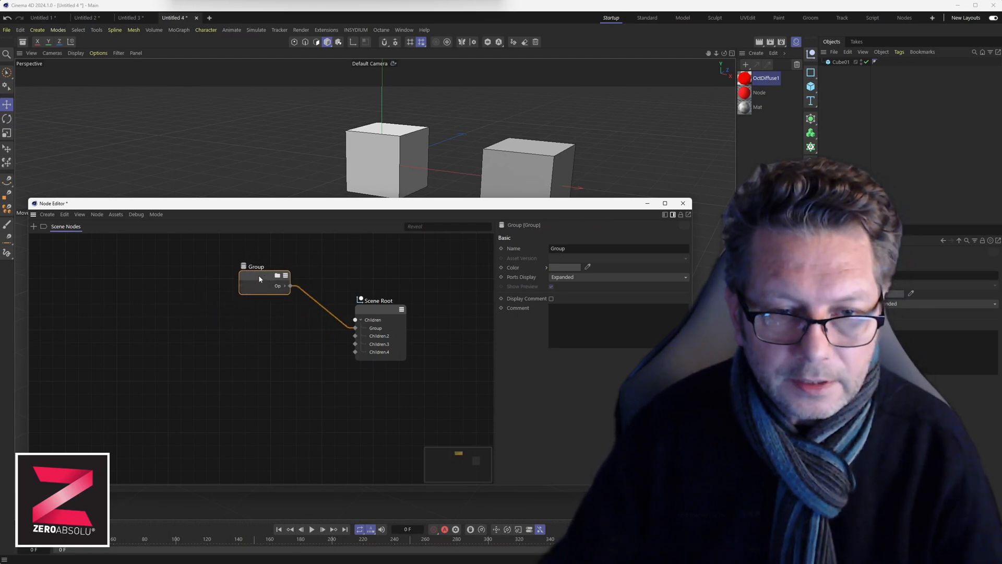
# - Duplicate the group node below itself and rename the original group Cube02
pyautogui.keyDown('ctrl'); pyautogui.moveTo(259, 282); pyautogui.dragTo(257, 362); pyautogui.keyUp('ctrl')
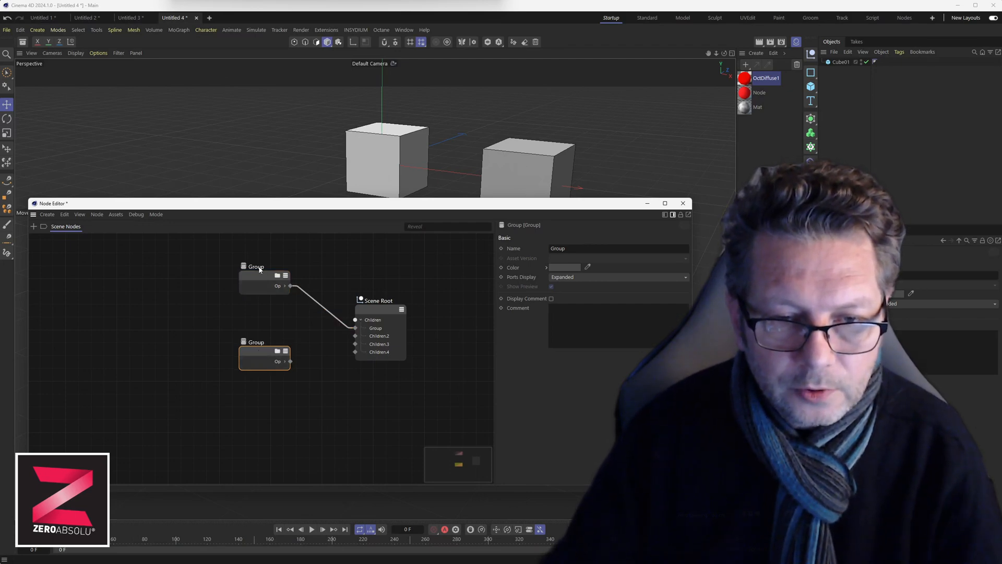
pyautogui.doubleClick(260, 268)
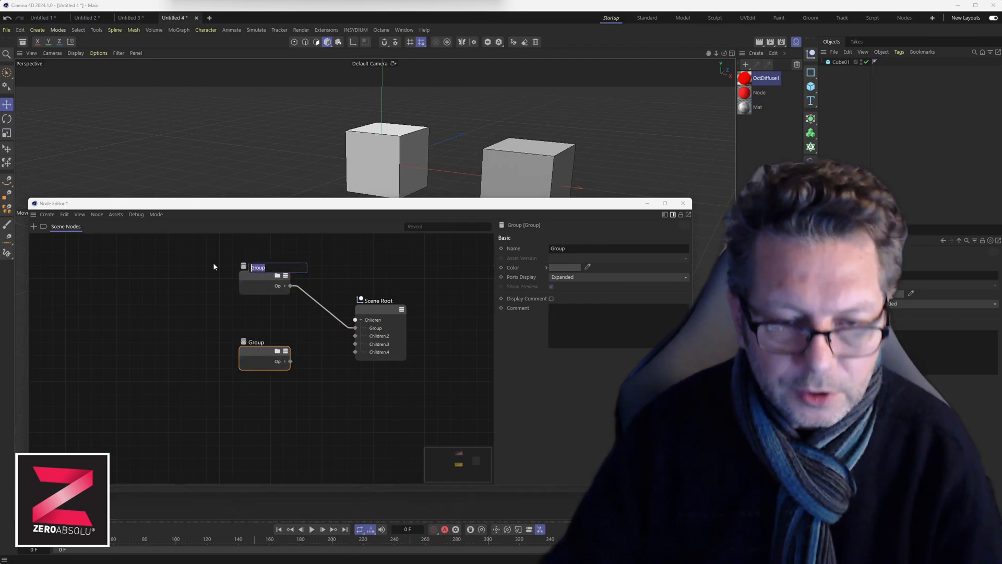
pyautogui.write('Cube02')
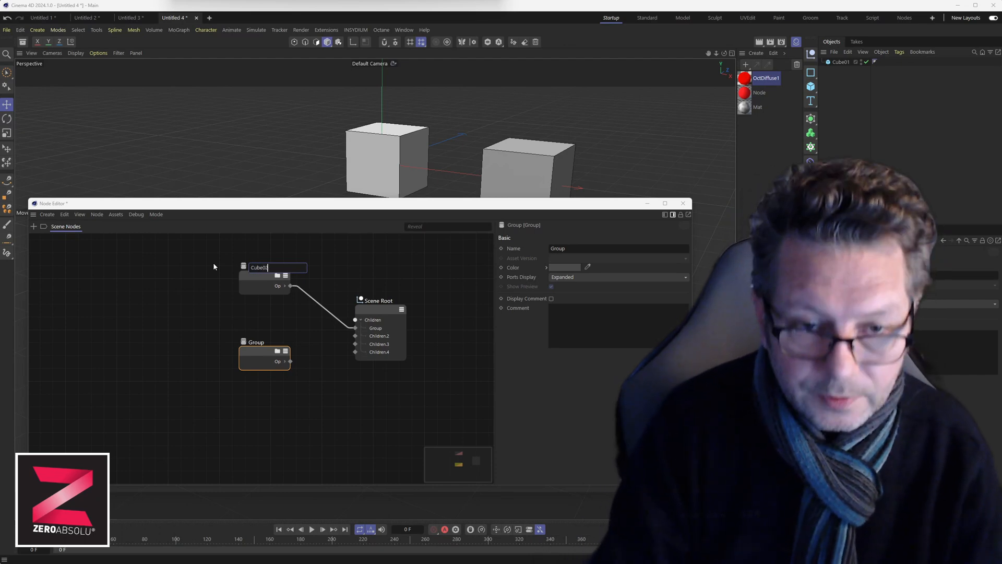
pyautogui.press('Return')
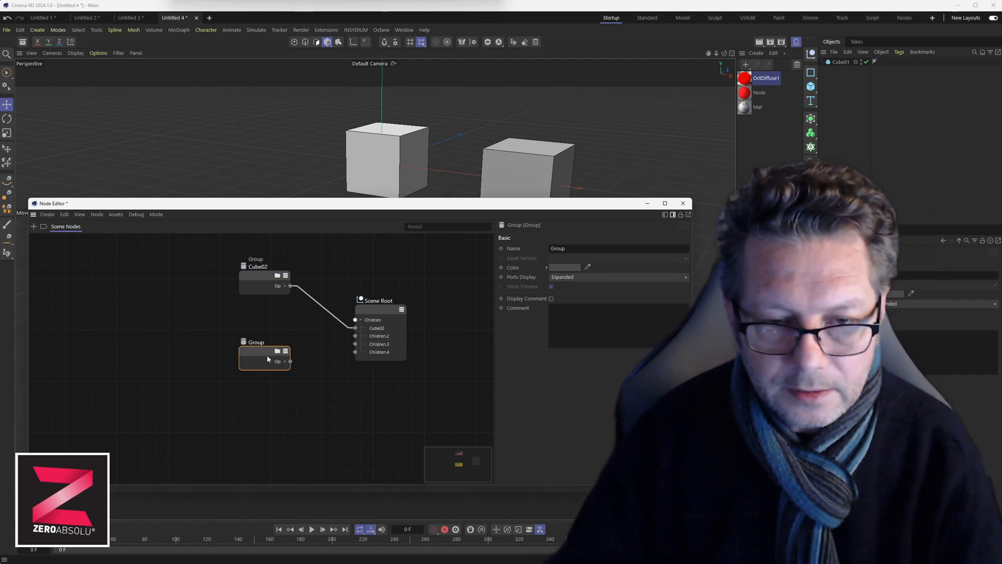
# - Rename the duplicated group node Cube03 and clear the node selection
pyautogui.doubleClick(262, 344)
pyautogui.write('Cube')
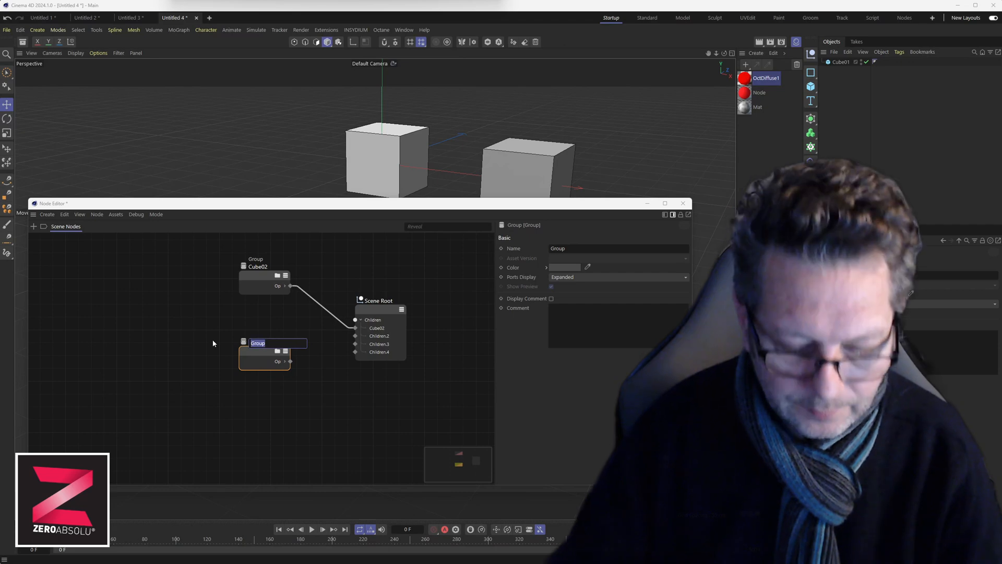
pyautogui.write('0')
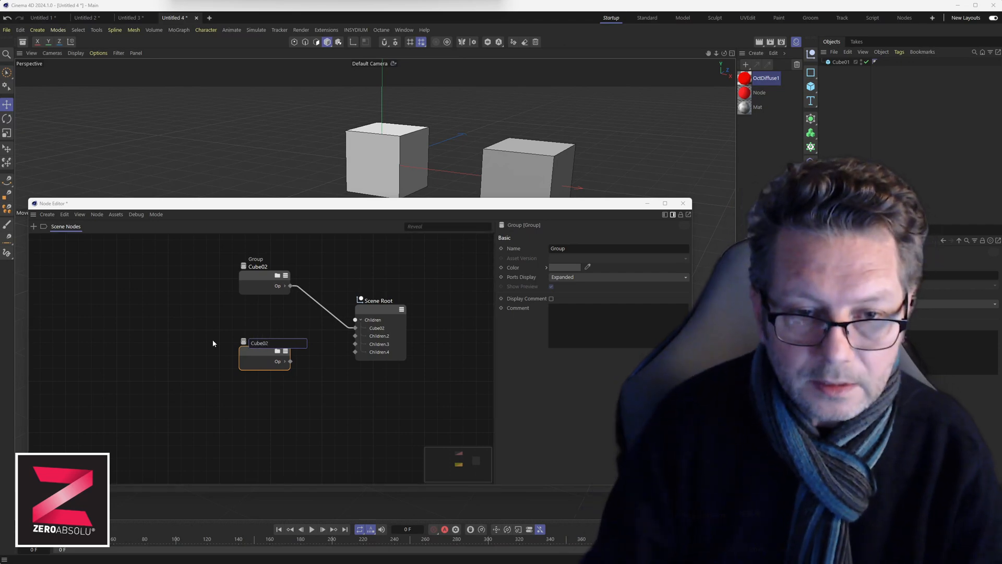
pyautogui.write('3')
pyautogui.press('Return')
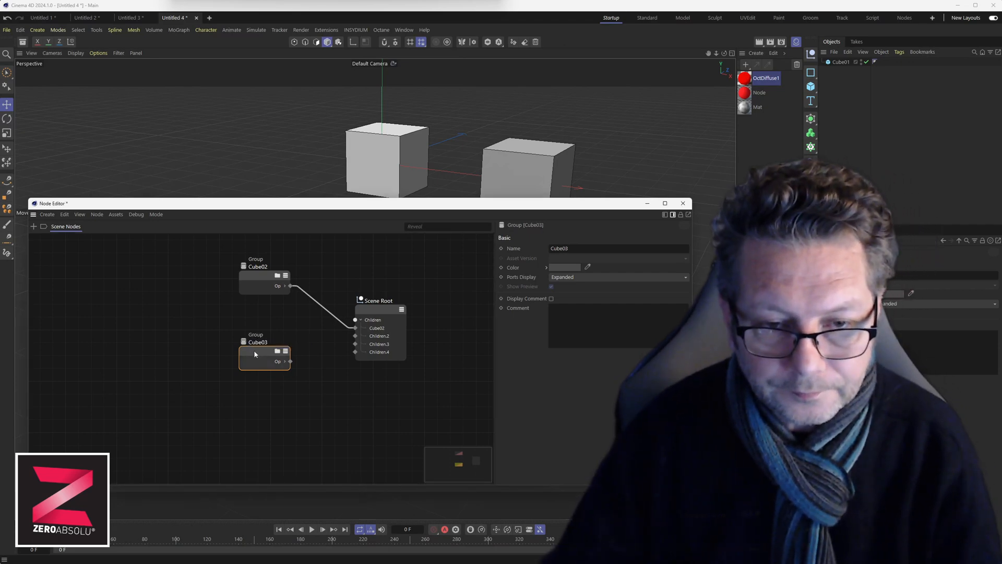
pyautogui.click(246, 331)
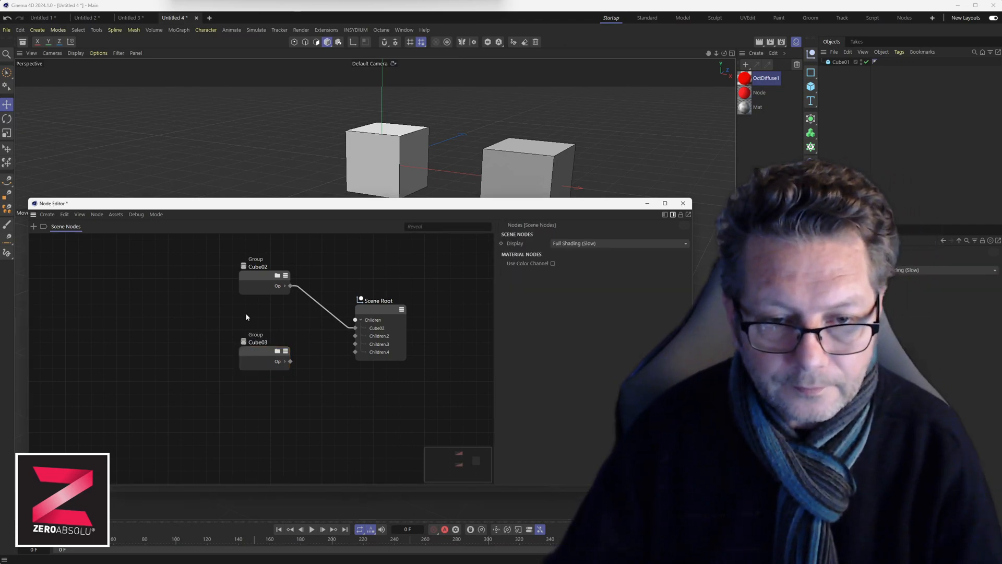
# - Open the Cube03 group, set its Matrix Op's Y position to 49 cm, and lower the Node Editor window to uncover the viewport cubes
pyautogui.doubleClick(254, 352)
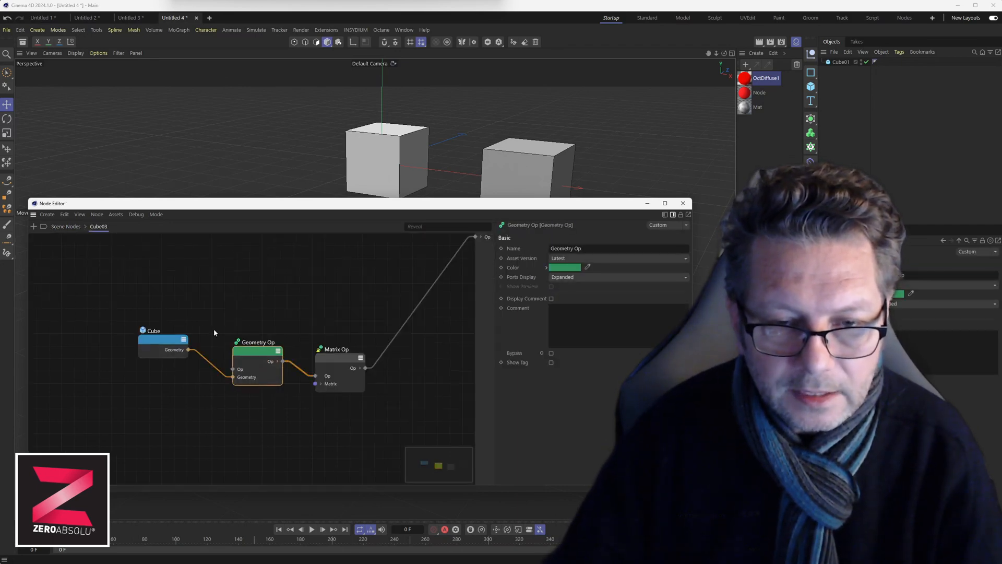
pyautogui.click(156, 215)
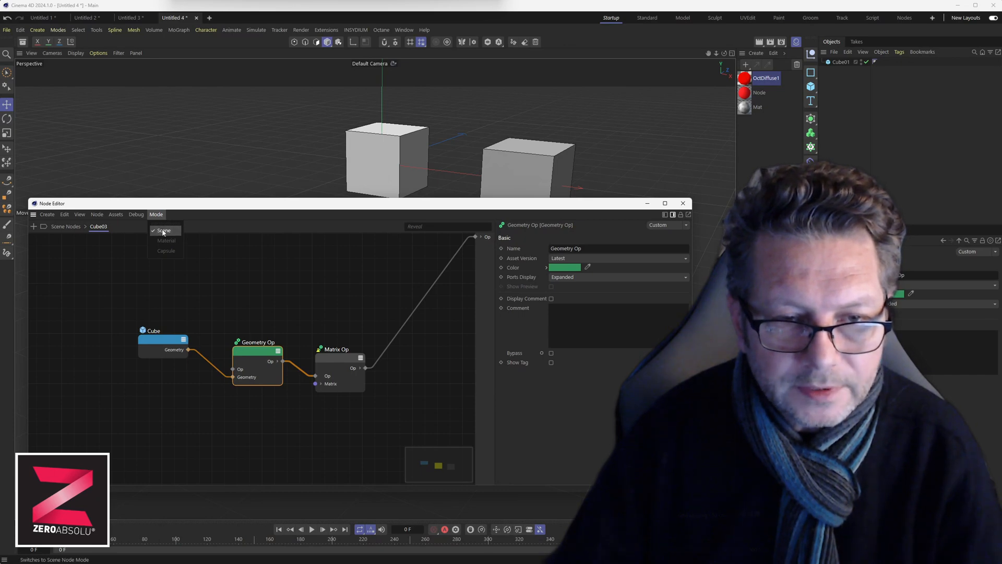
pyautogui.click(163, 231)
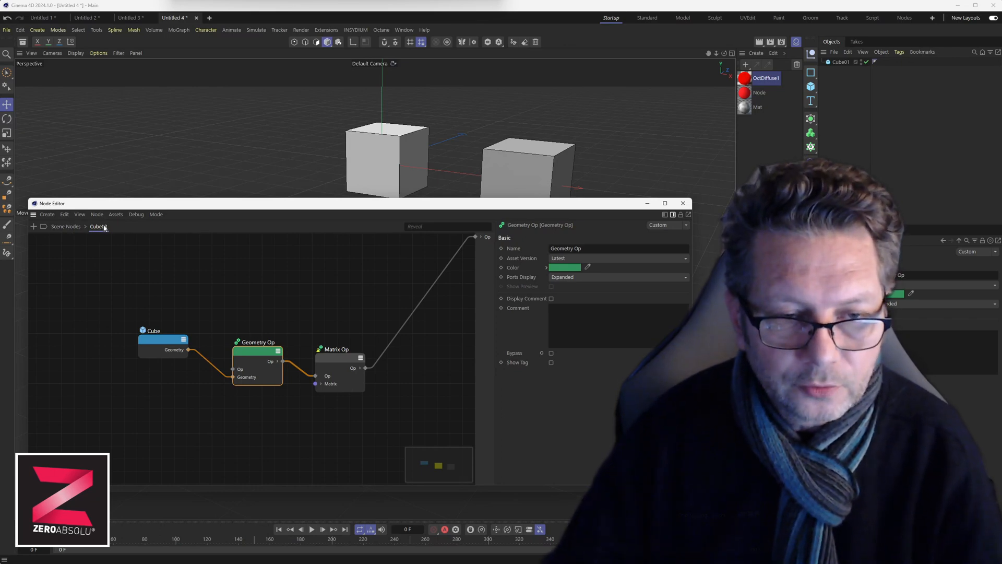
pyautogui.scroll(2, 249, 323)
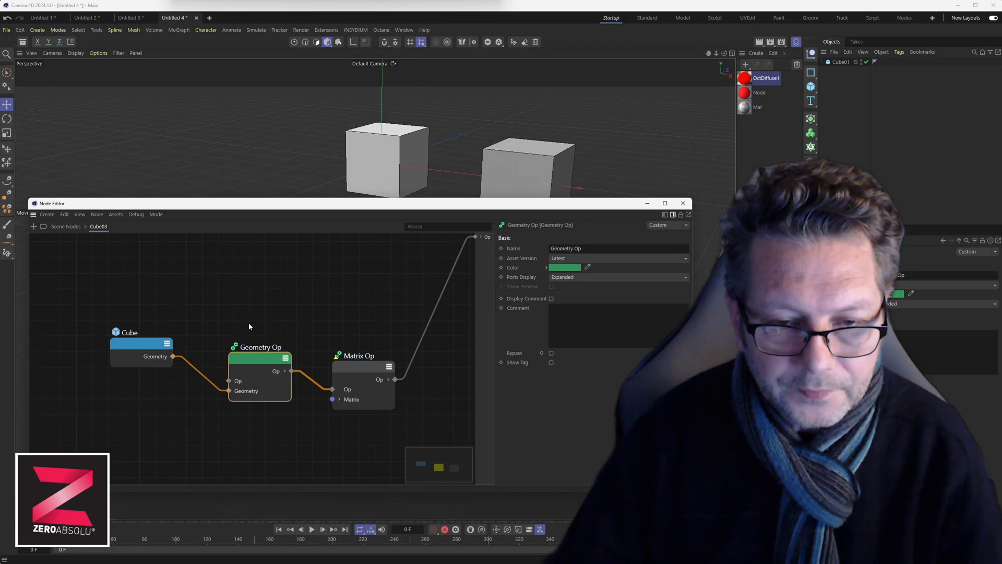
pyautogui.click(353, 368)
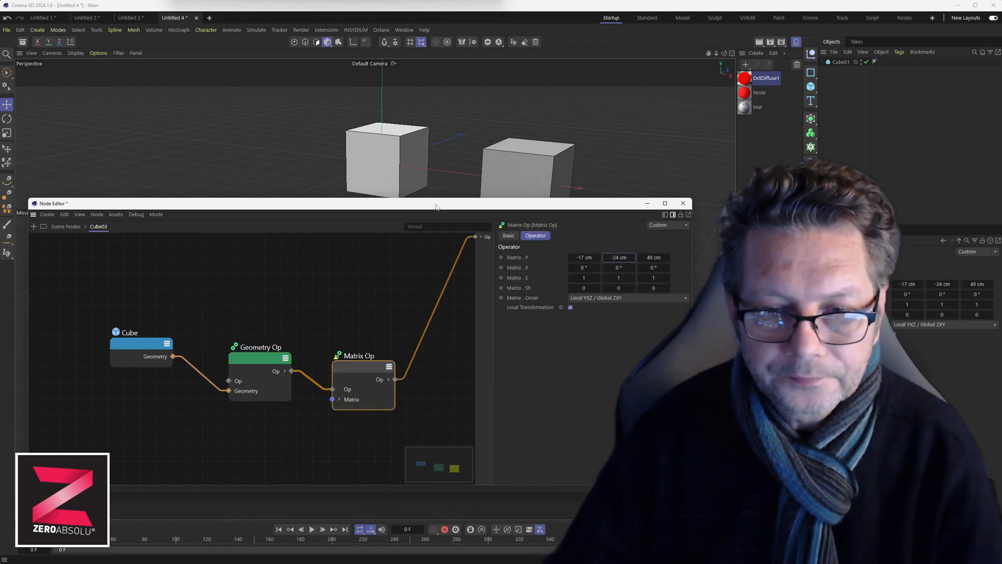
pyautogui.moveTo(436, 207); pyautogui.dragTo(442, 197)
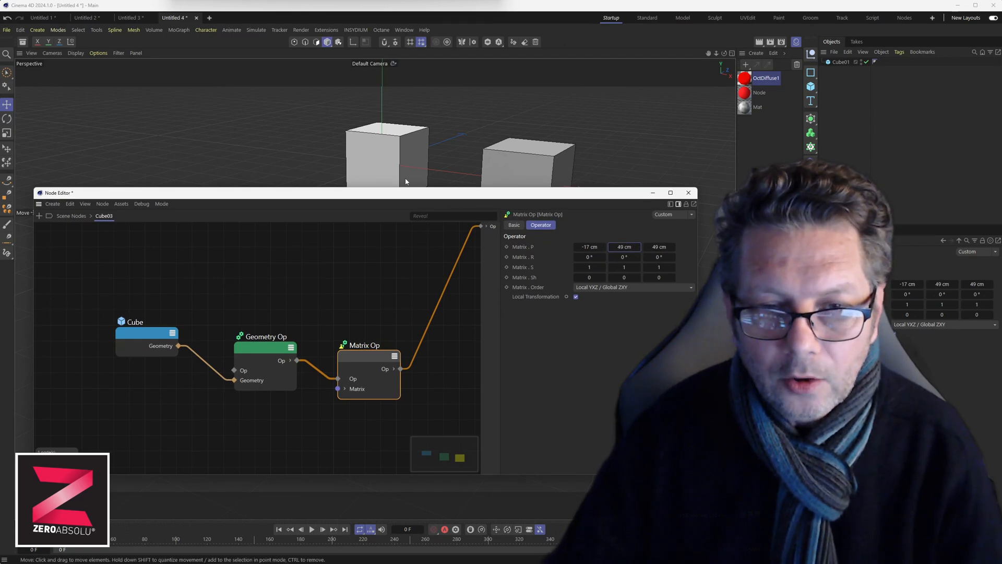
pyautogui.moveTo(406, 188); pyautogui.dragTo(406, 223)
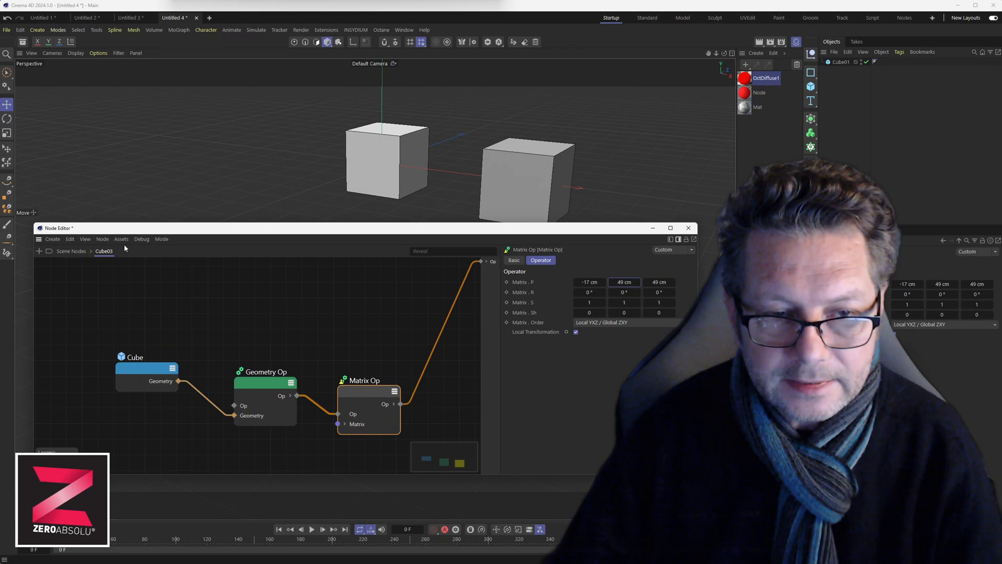
# - Return to the Scene Nodes level and connect Cube03's Op output to Scene Root's second child input
pyautogui.click(71, 251)
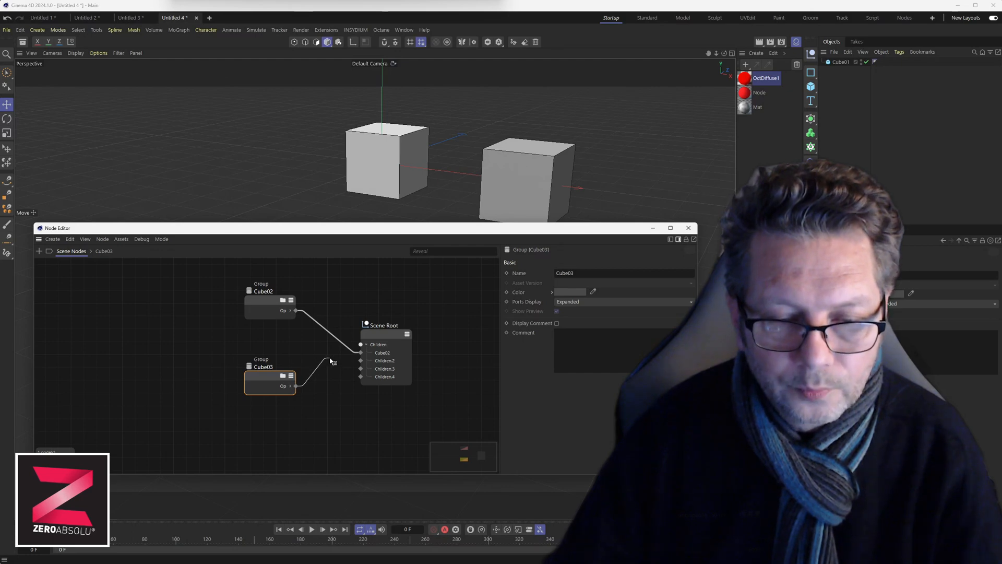
pyautogui.moveTo(347, 359); pyautogui.dragTo(361, 364)
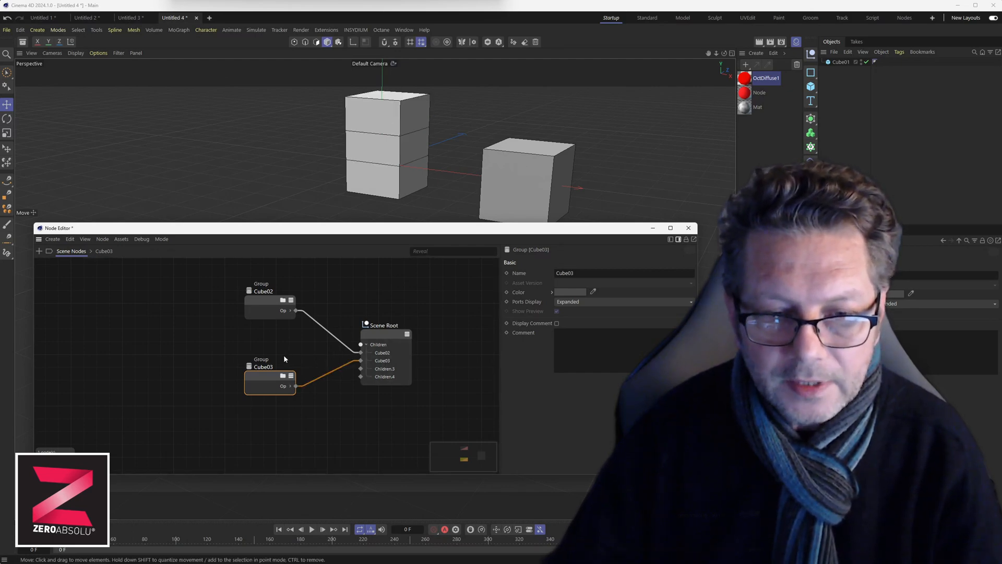
# - Inside the Cube03 group, set Matrix Op's Y position to 163 cm to raise the duplicated cube above the first
pyautogui.doubleClick(268, 378)
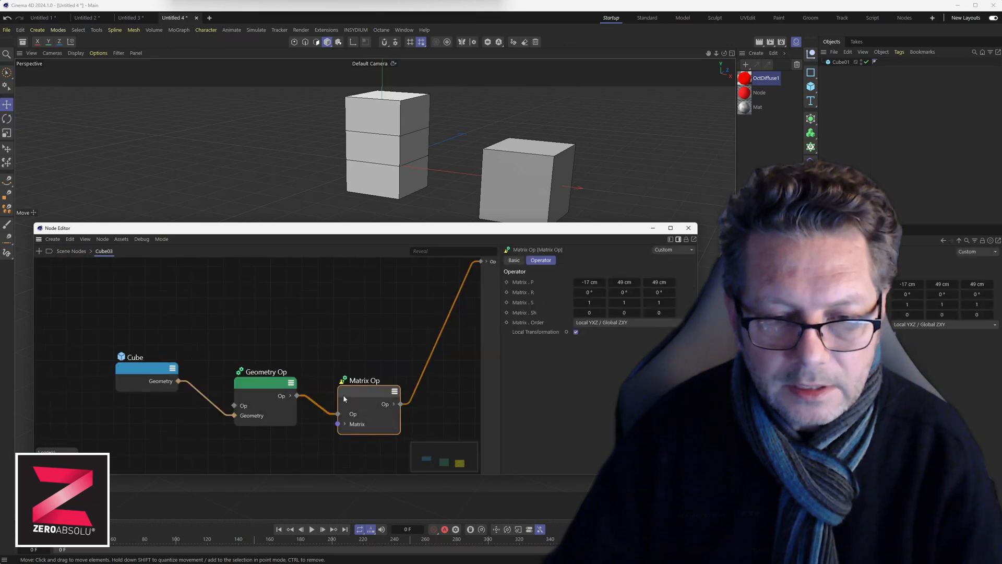
pyautogui.moveTo(625, 282); pyautogui.dragTo(662, 282)
pyautogui.keyDown('alt'); pyautogui.moveTo(542, 178); pyautogui.dragTo(467, 229, button='middle'); pyautogui.keyUp('alt')
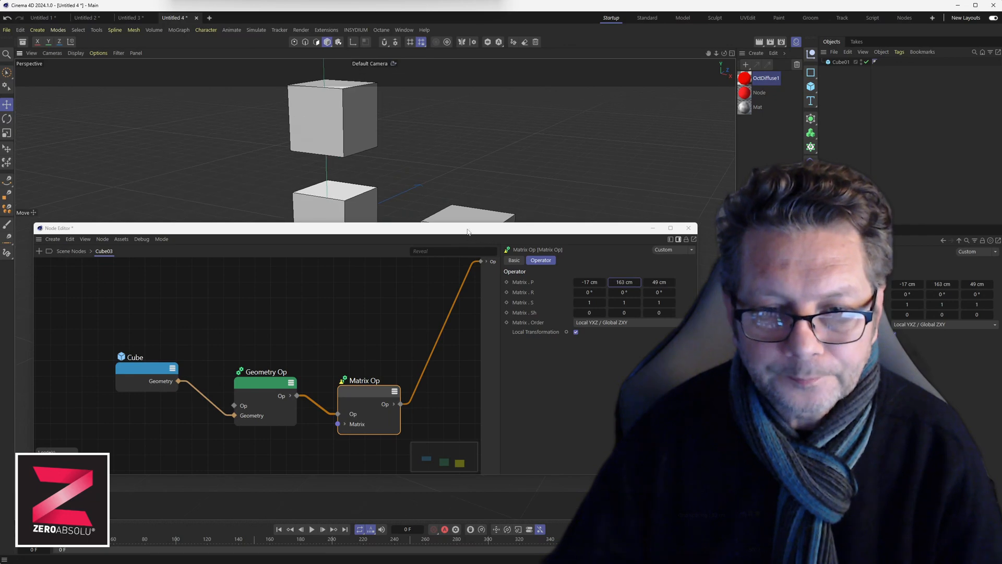
pyautogui.keyDown('alt'); pyautogui.moveTo(461, 200); pyautogui.dragTo(459, 178); pyautogui.keyUp('alt')
pyautogui.keyDown('alt'); pyautogui.moveTo(458, 181); pyautogui.dragTo(407, 137, button='middle'); pyautogui.keyUp('alt')
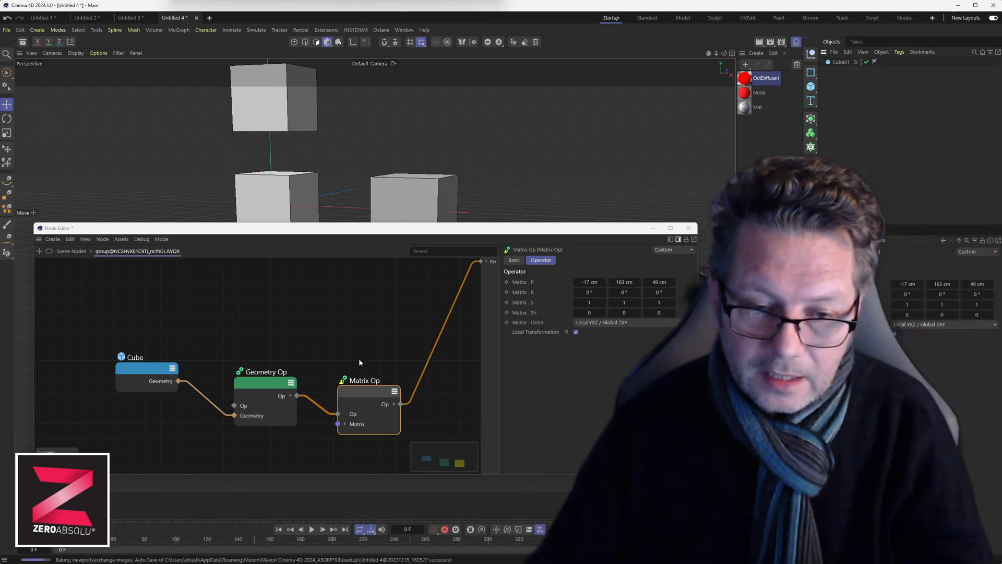
# - Go back to the Scene Nodes level and move the Node Editor window lower so all three viewport cubes are uncovered
pyautogui.scroll(-3, 356, 362)
pyautogui.moveTo(426, 366); pyautogui.dragTo(381, 352, button='middle')
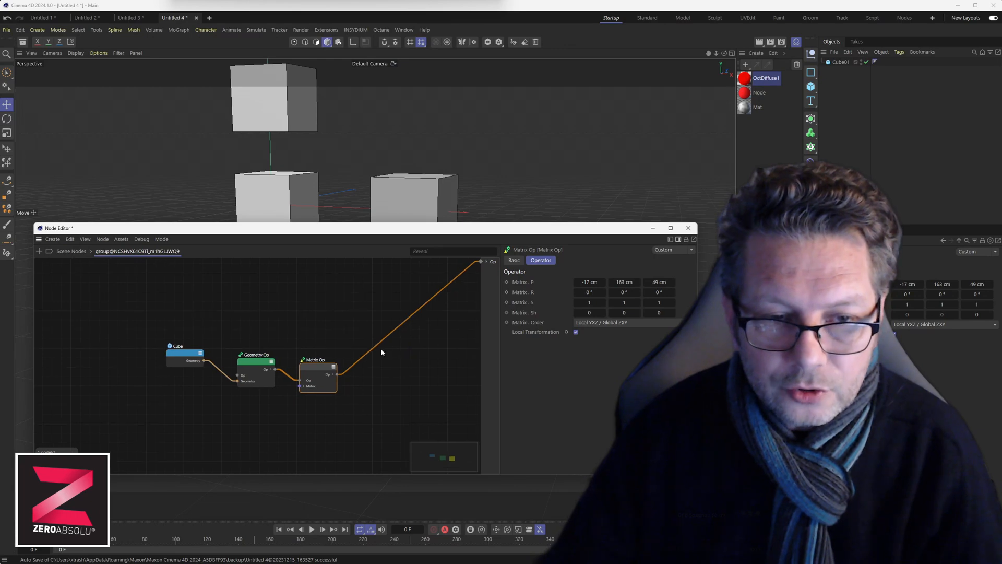
pyautogui.click(71, 251)
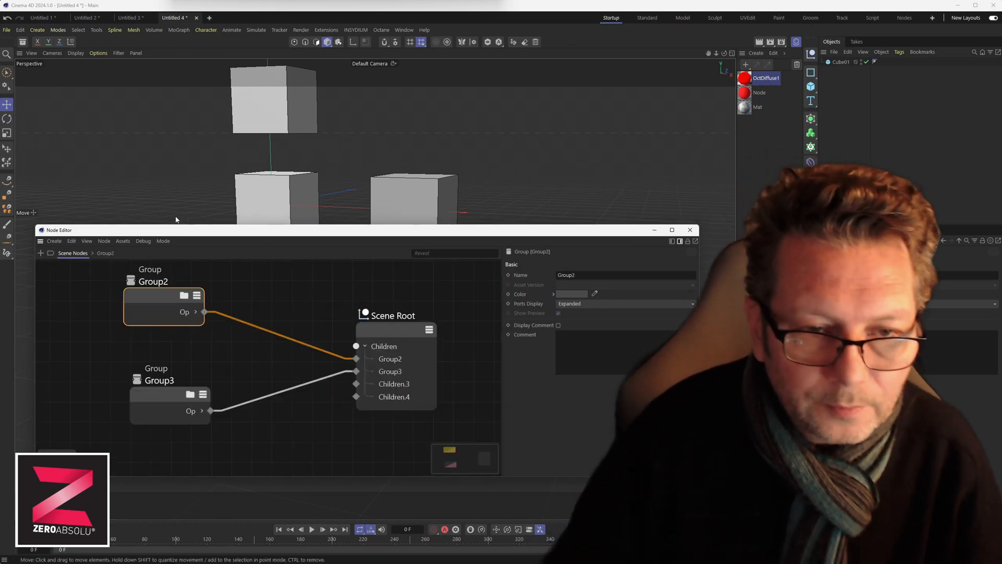
pyautogui.moveTo(181, 230); pyautogui.dragTo(169, 261)
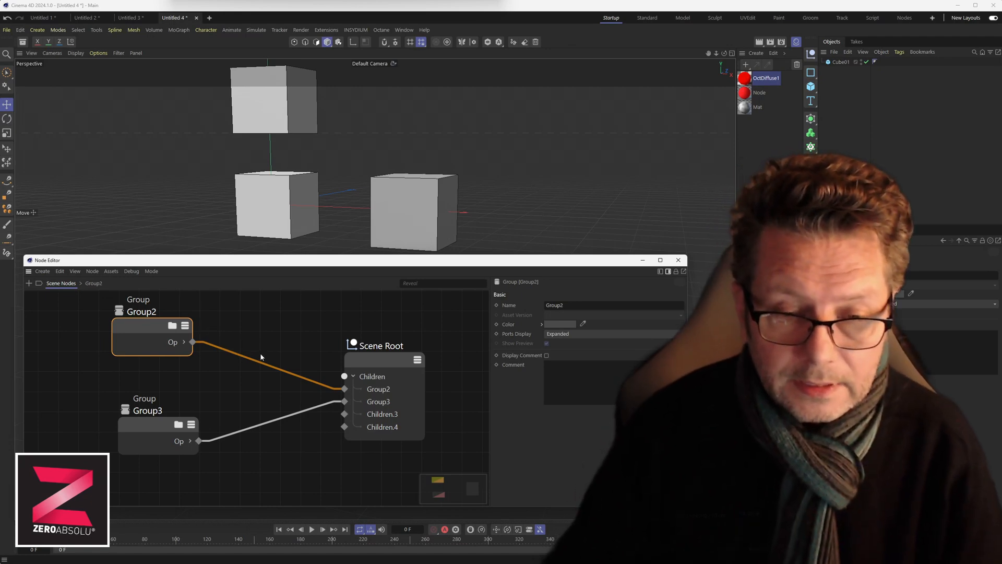
# - Nudge the Group2 and Group3 nodes slightly beside Scene Root
pyautogui.scroll(-2, 265, 353)
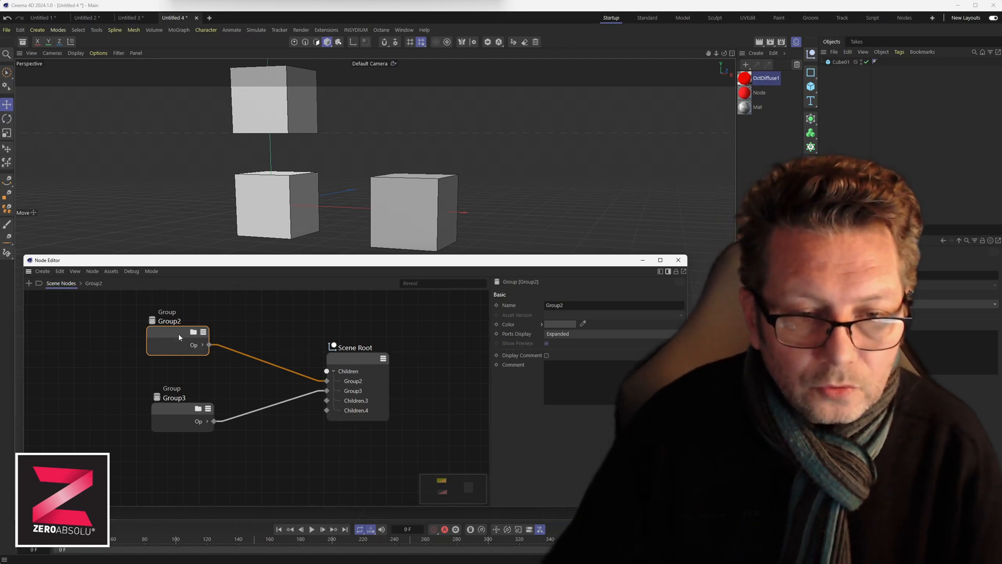
pyautogui.moveTo(179, 337); pyautogui.dragTo(177, 338)
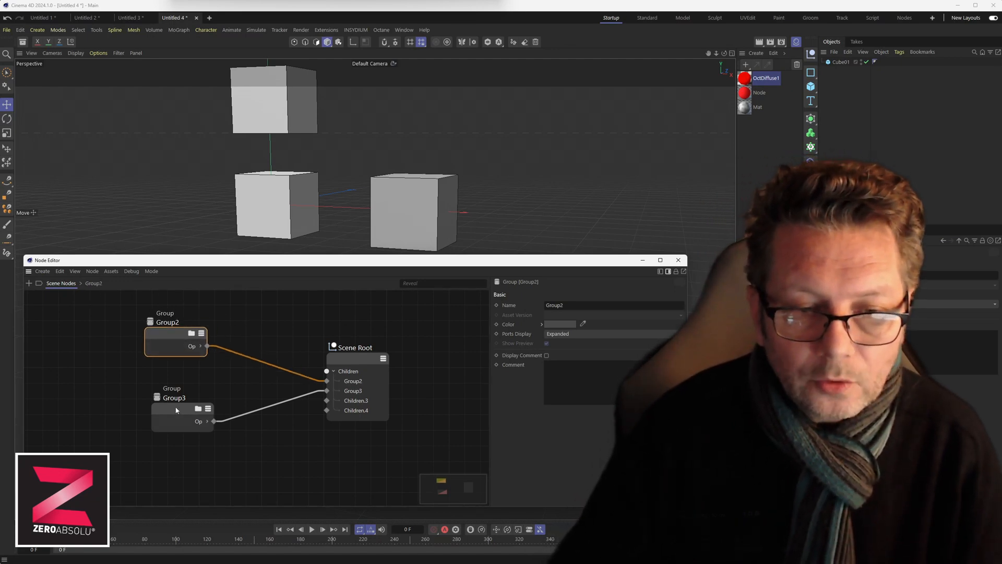
pyautogui.moveTo(176, 410); pyautogui.dragTo(176, 413)
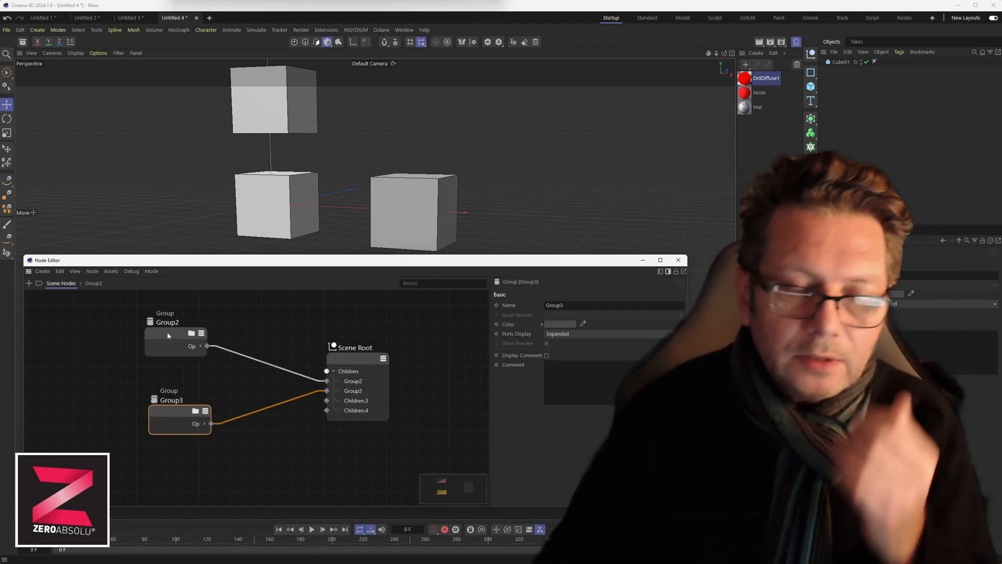
# - Open the Group2 group and move its Cube, Geometry Op and Matrix Op nodes higher in the graph
pyautogui.doubleClick(168, 334)
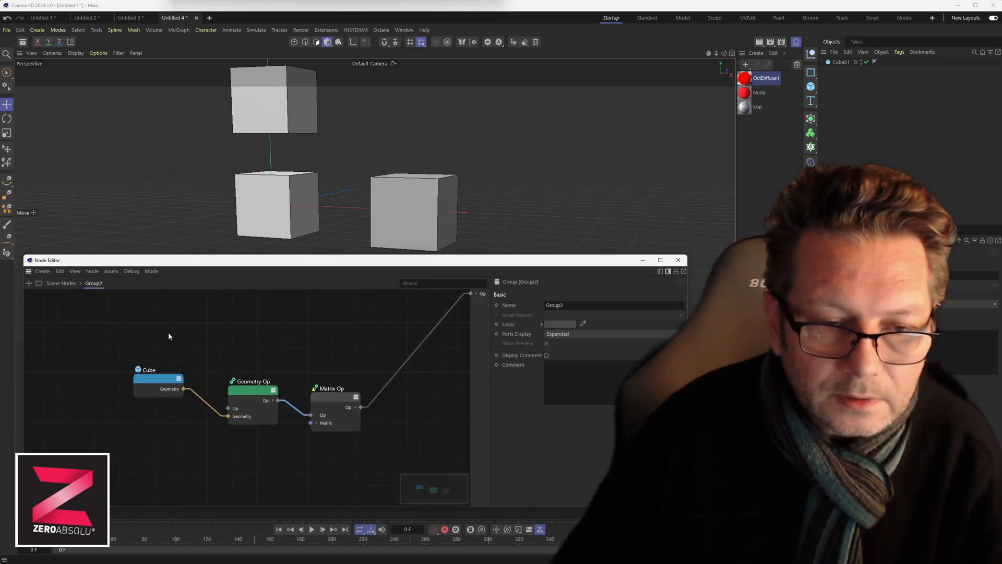
pyautogui.moveTo(157, 382); pyautogui.dragTo(151, 353)
pyautogui.moveTo(253, 391); pyautogui.dragTo(240, 371)
pyautogui.moveTo(338, 397); pyautogui.dragTo(331, 361)
# - Set Group2's Matrix Op to X position -58 cm and Y rotation 25°, shift it closer to Geometry Op, and return to Scene Nodes
pyautogui.moveTo(579, 314); pyautogui.dragTo(557, 314)
pyautogui.moveTo(619, 327); pyautogui.dragTo(633, 327)
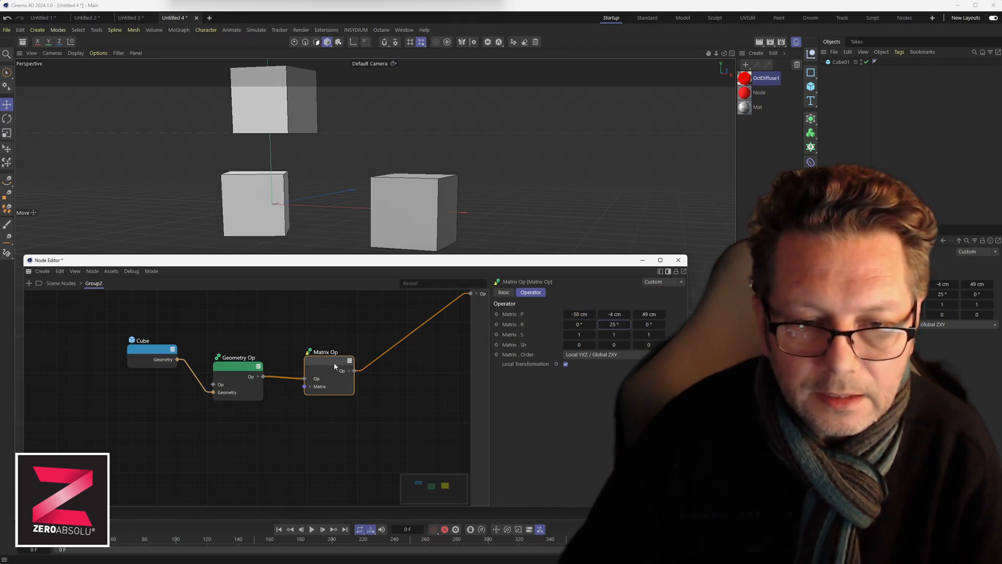
pyautogui.moveTo(334, 366); pyautogui.dragTo(318, 355)
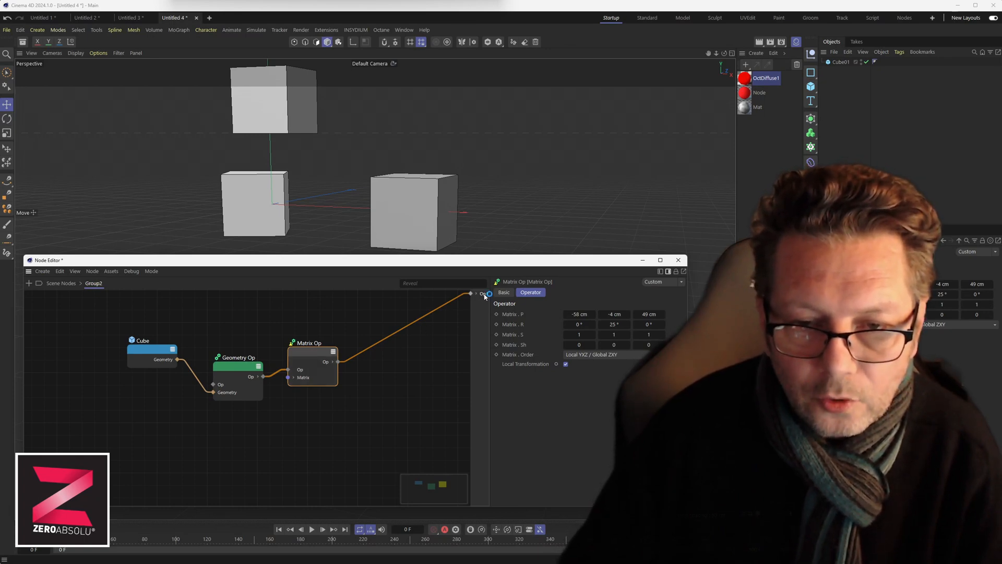
pyautogui.click(61, 283)
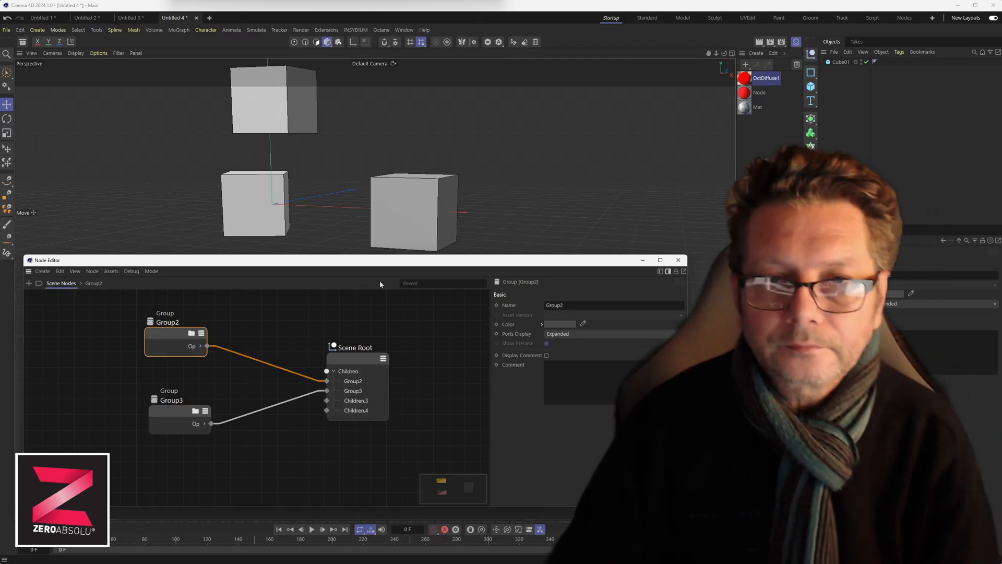
# - Move the Node Editor window higher, check which node modes it offers, and deselect the Group2 node
pyautogui.click(151, 271)
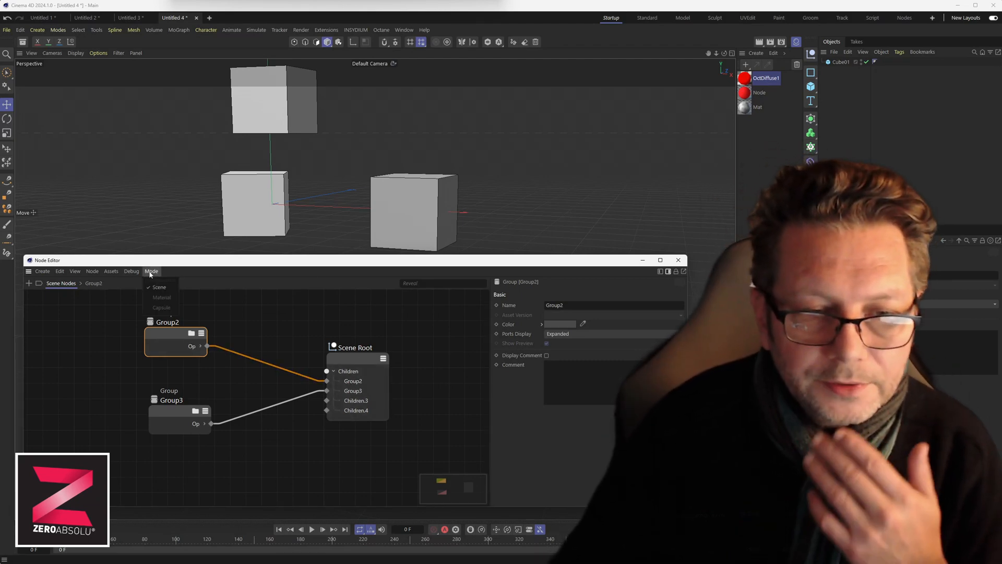
pyautogui.click(193, 256)
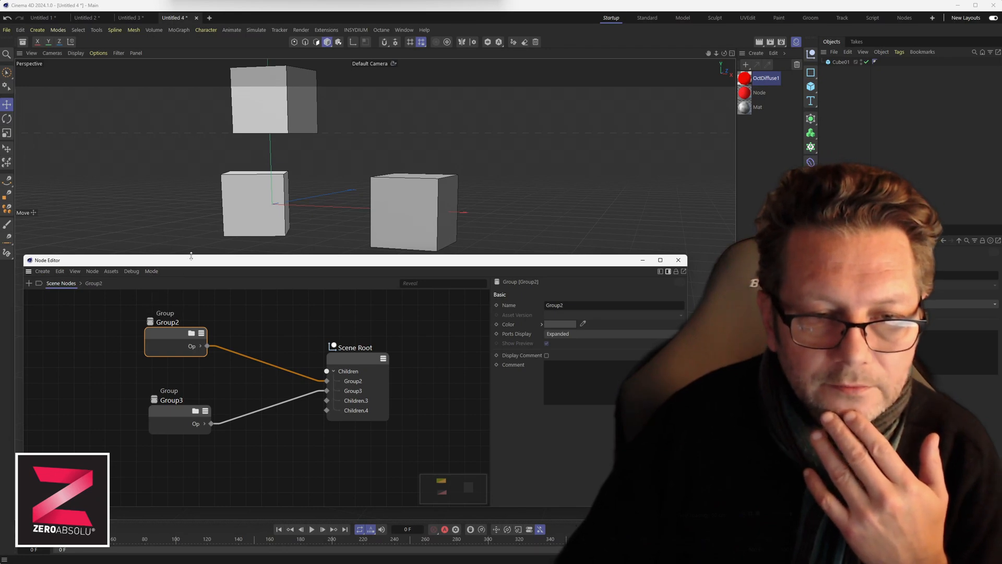
pyautogui.moveTo(193, 255); pyautogui.dragTo(191, 203)
pyautogui.moveTo(121, 270); pyautogui.dragTo(119, 341, button='middle')
pyautogui.click(151, 217)
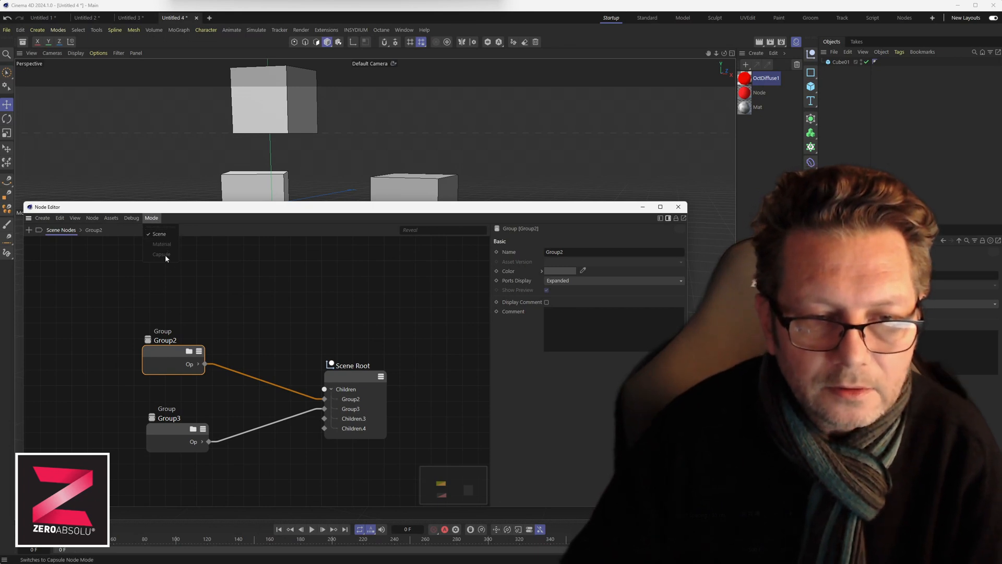
pyautogui.click(250, 289)
pyautogui.click(293, 289)
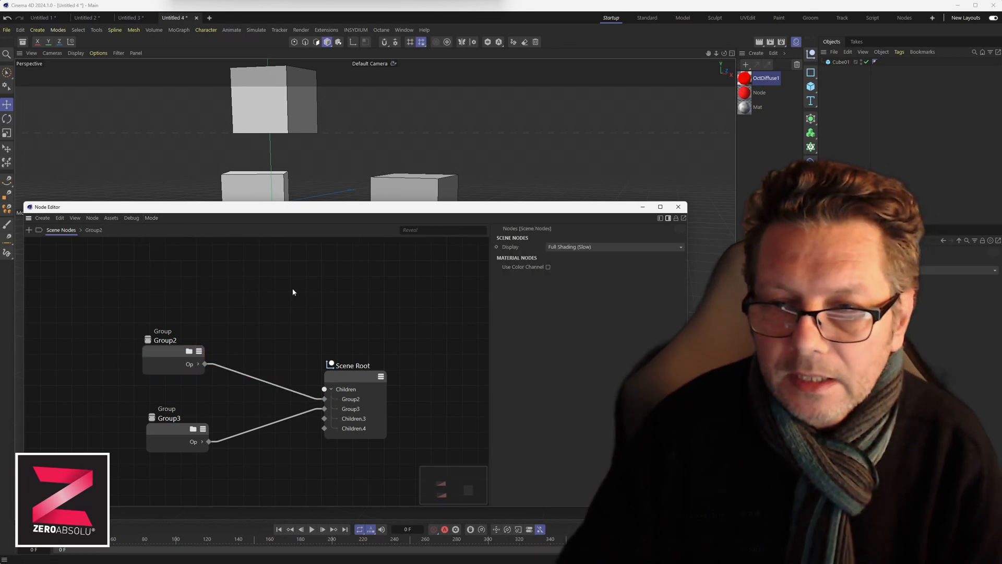
# - Open the Node material's graph, check that Material mode is active, and move its Diffuse 2 node slightly lower
pyautogui.click(746, 94)
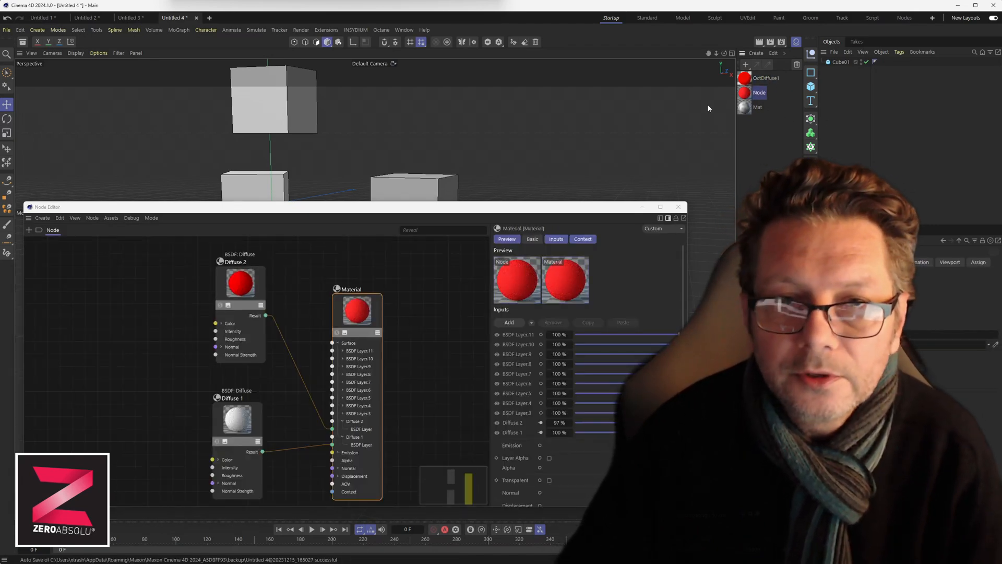
pyautogui.click(151, 219)
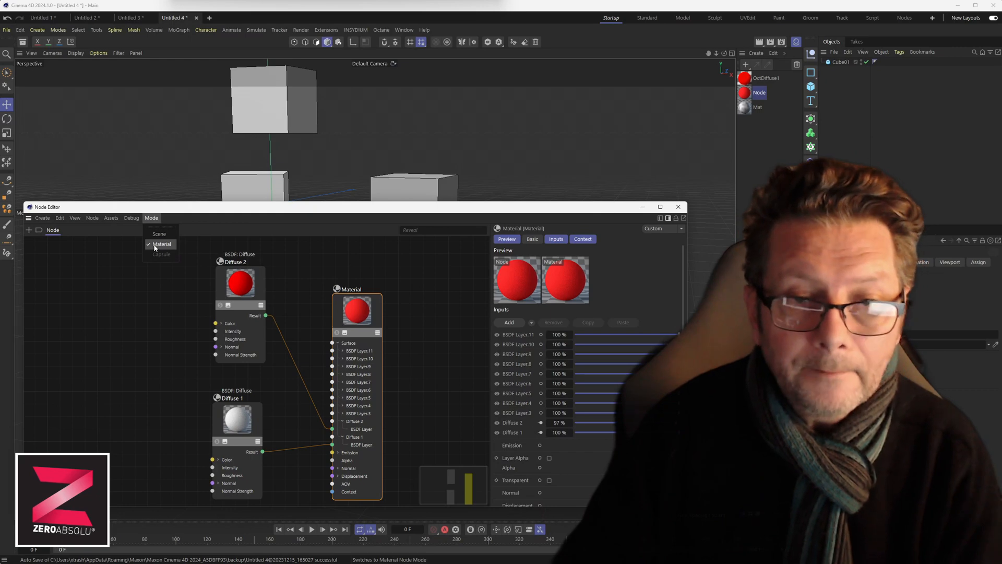
pyautogui.click(272, 275)
pyautogui.moveTo(243, 286)
pyautogui.mouseDown()
pyautogui.moveTo(220, 314)
pyautogui.moveTo(255, 289)
pyautogui.moveTo(241, 302)
pyautogui.mouseUp()
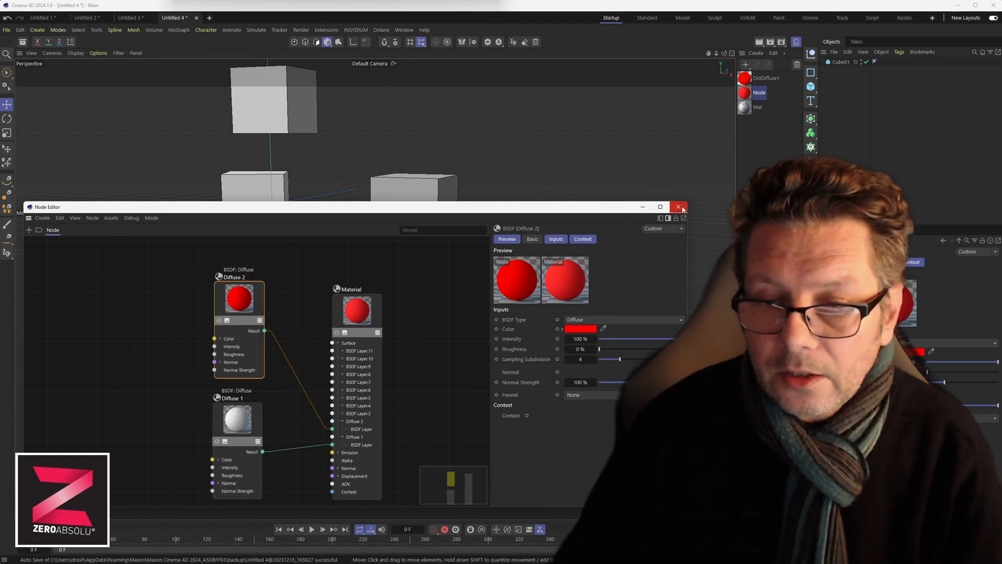
# - Select the Cube01 object and switch the Node Editor to Scene mode
pyautogui.click(839, 63)
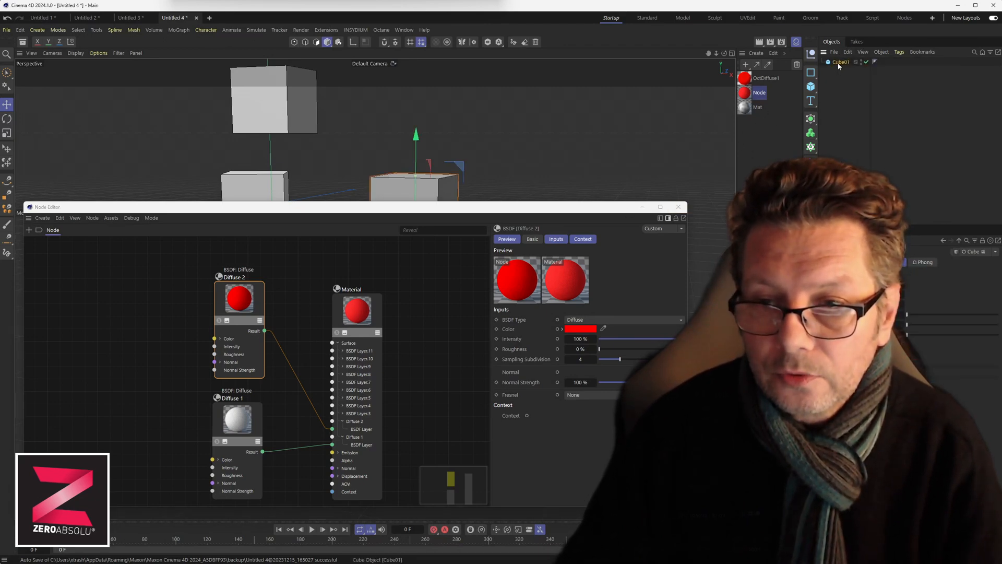
pyautogui.click(152, 219)
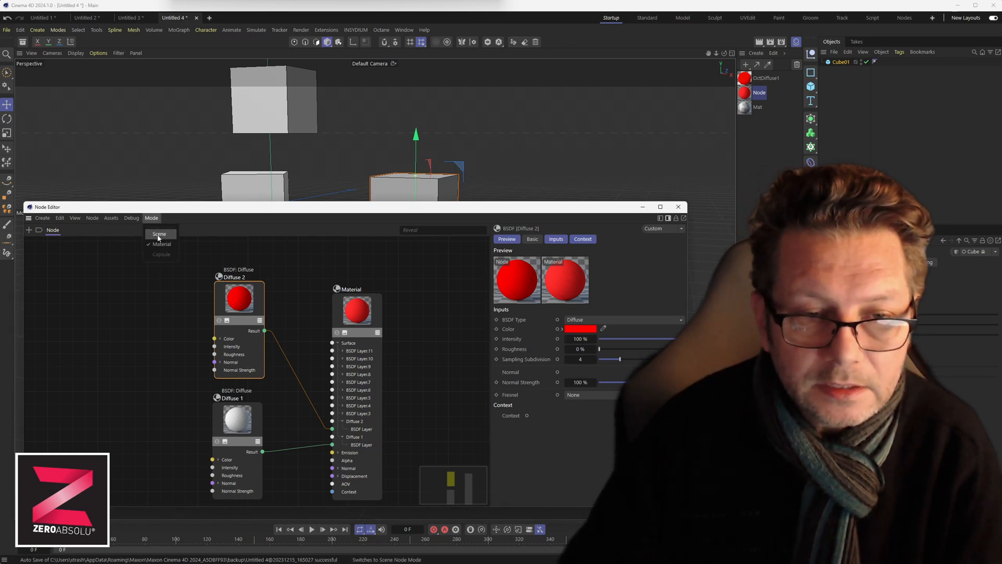
pyautogui.click(158, 235)
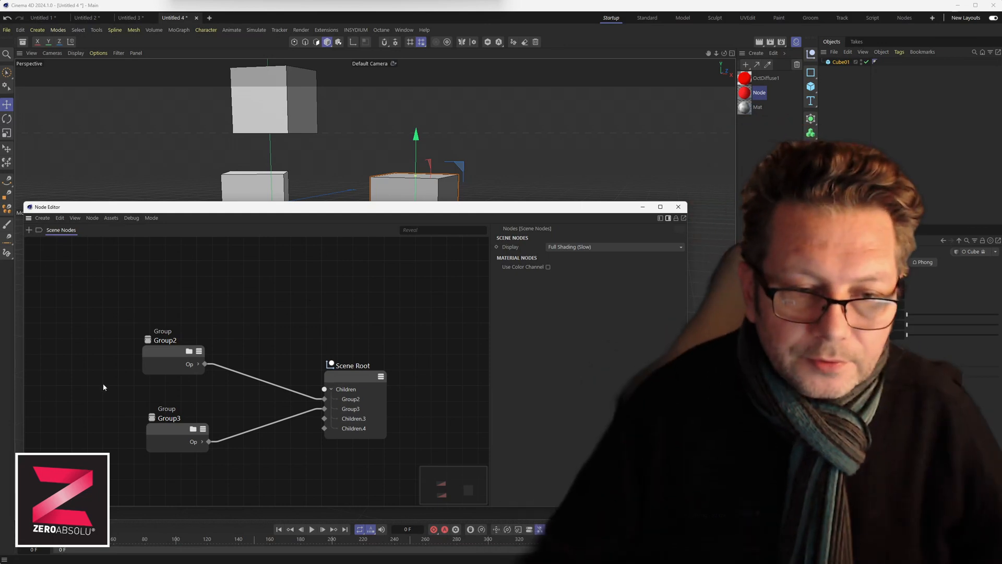
# - Rename the Group2 node as Cube2 and the Group3 node as Cbe3, and shift Cube2 up closer to Scene Root
pyautogui.moveTo(165, 350); pyautogui.dragTo(167, 342)
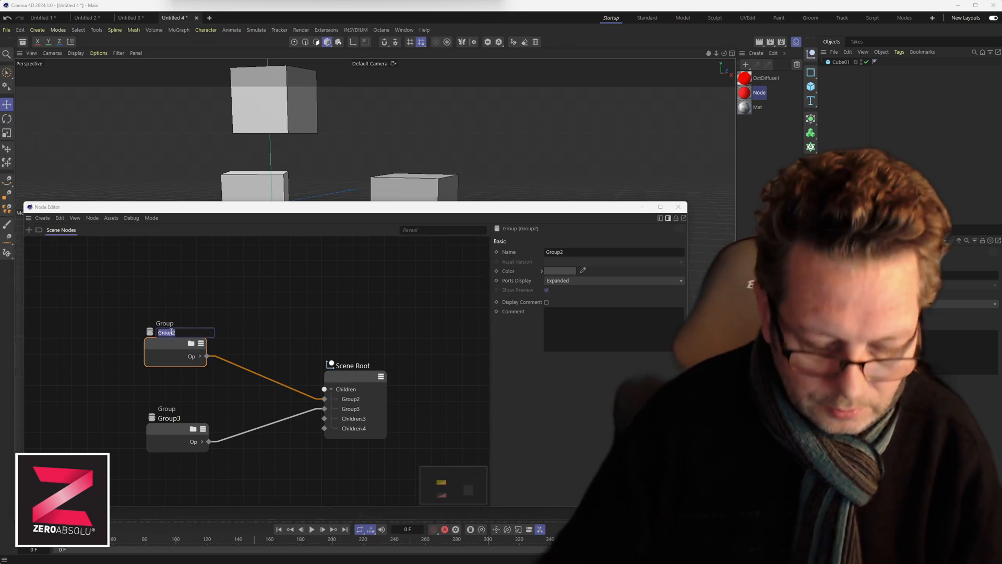
pyautogui.write('Cube2')
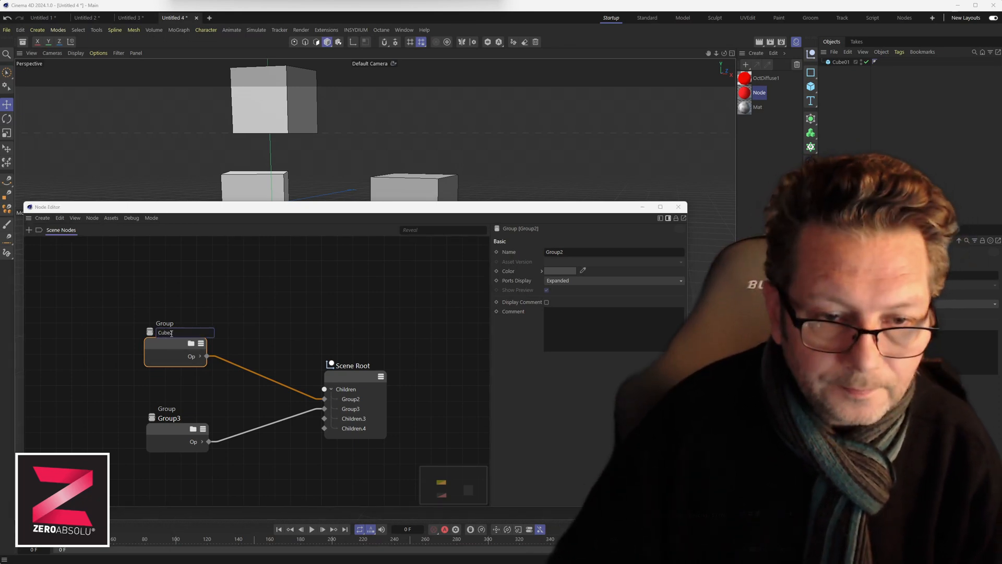
pyautogui.doubleClick(168, 418)
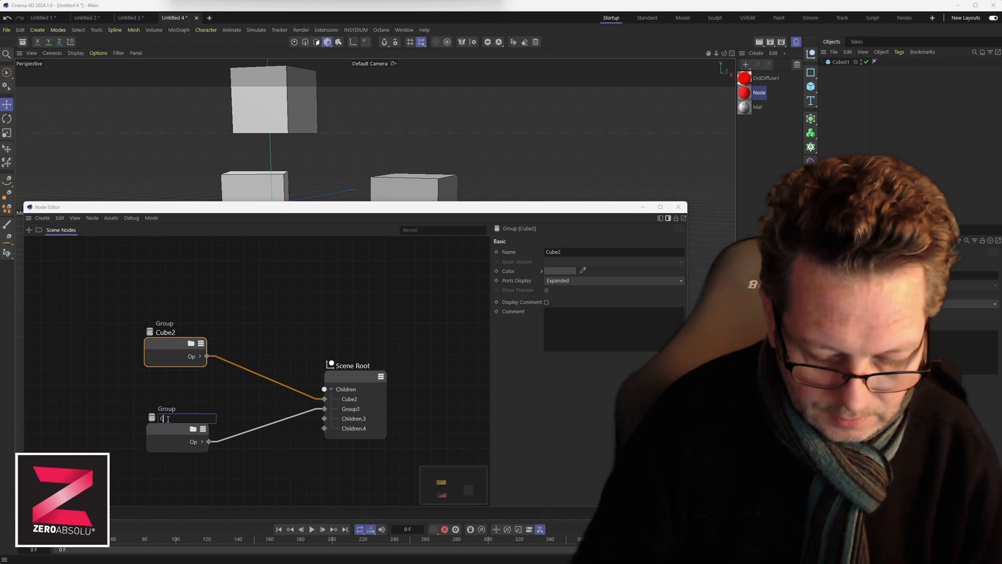
pyautogui.write('Cbe3')
pyautogui.press('Return')
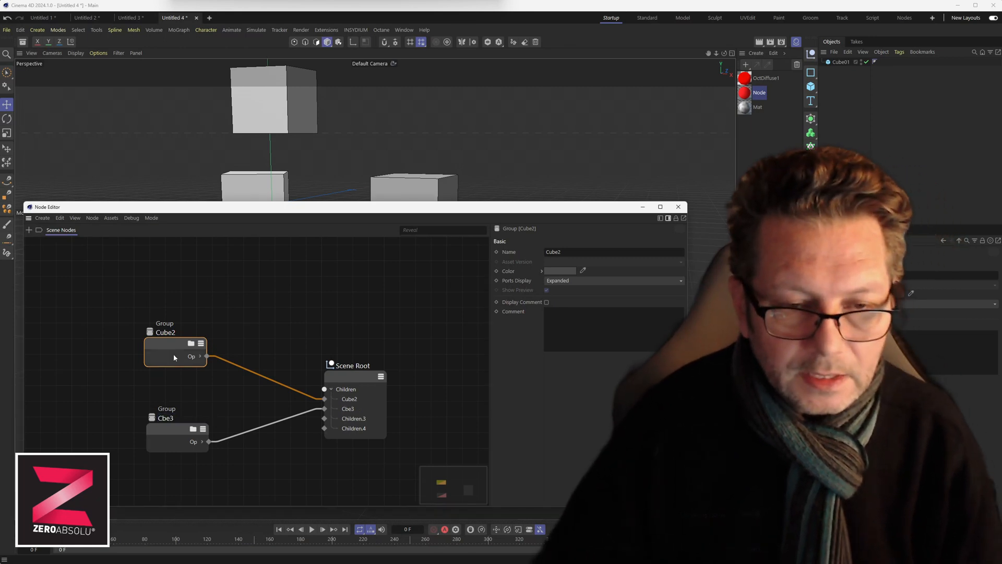
pyautogui.moveTo(167, 350); pyautogui.dragTo(184, 335)
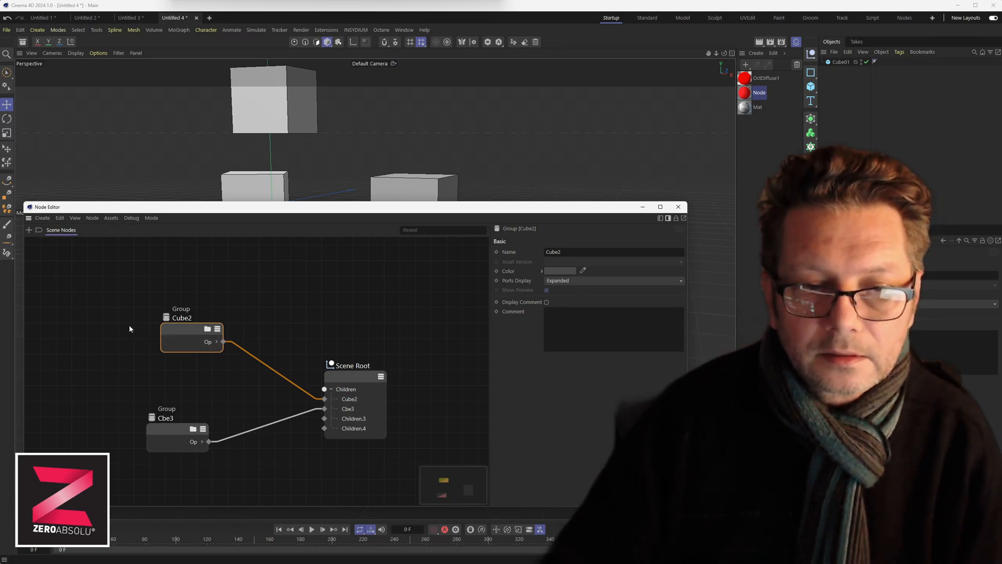
# - Check the available node modes again and move the Node Editor window lower to uncover the three cubes
pyautogui.click(151, 218)
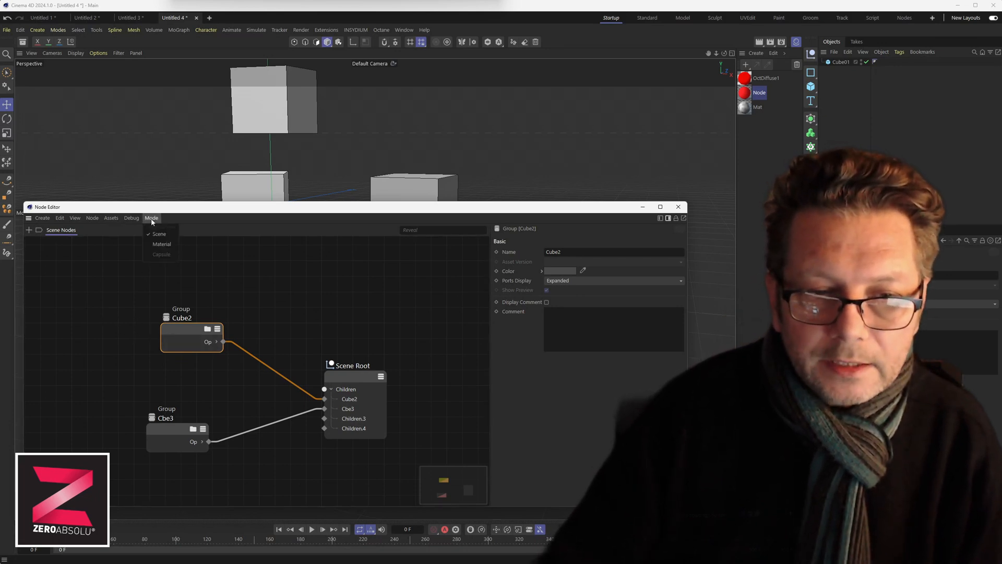
pyautogui.click(119, 294)
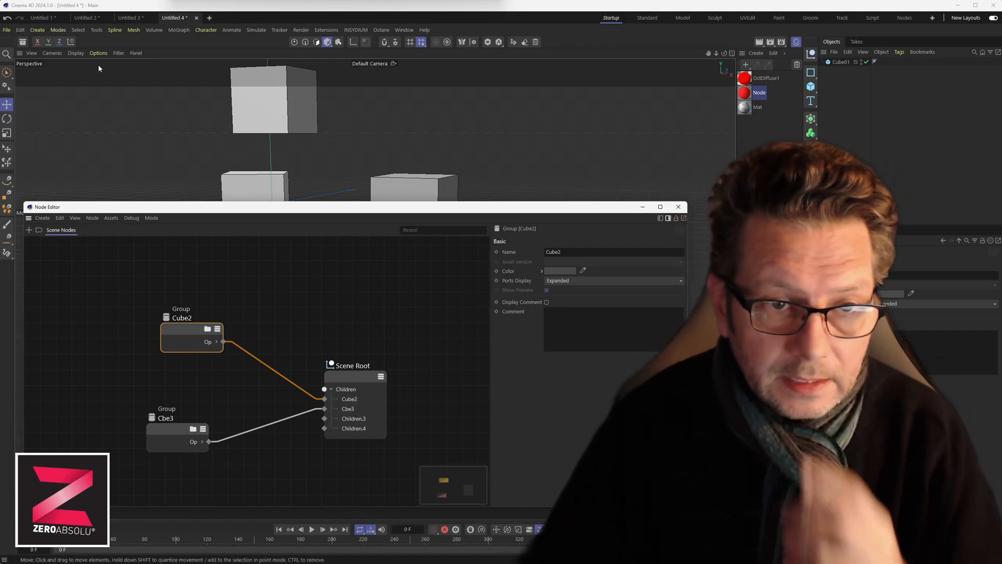
pyautogui.moveTo(72, 203); pyautogui.dragTo(73, 265)
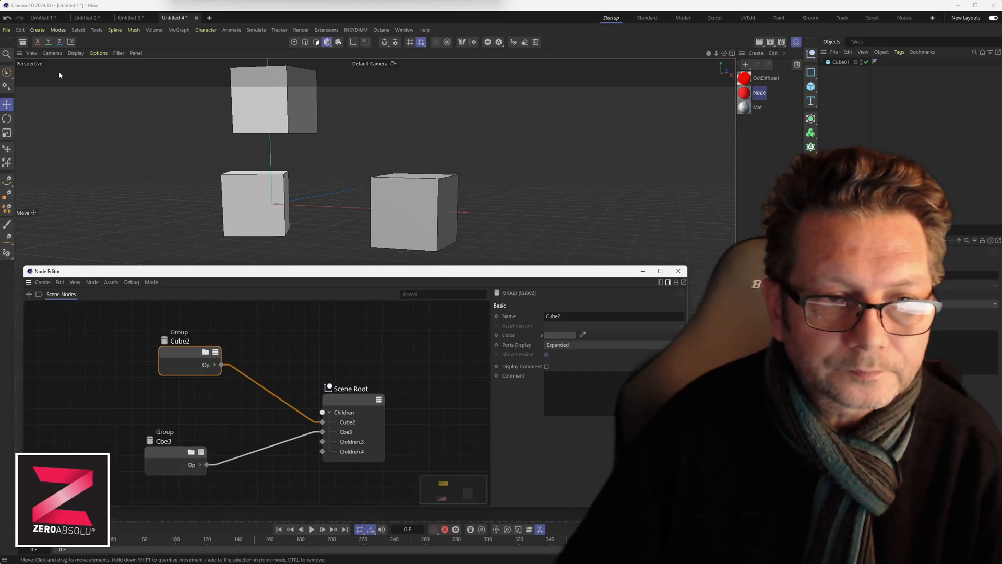
# - Search the Asset Browser's nodes for "node" and add a Nodes Modifier as a child of Cube01
pyautogui.click(23, 43)
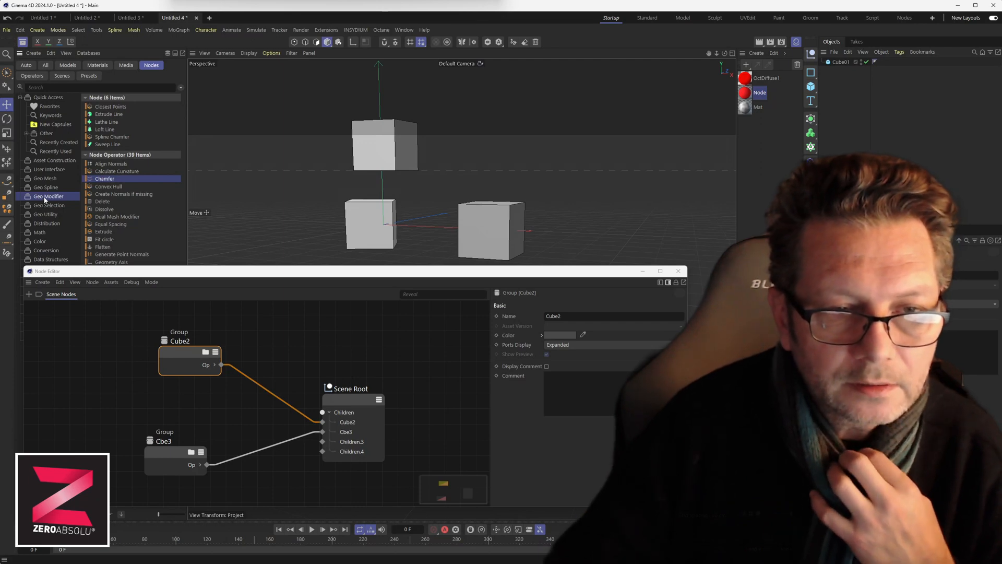
pyautogui.click(109, 339)
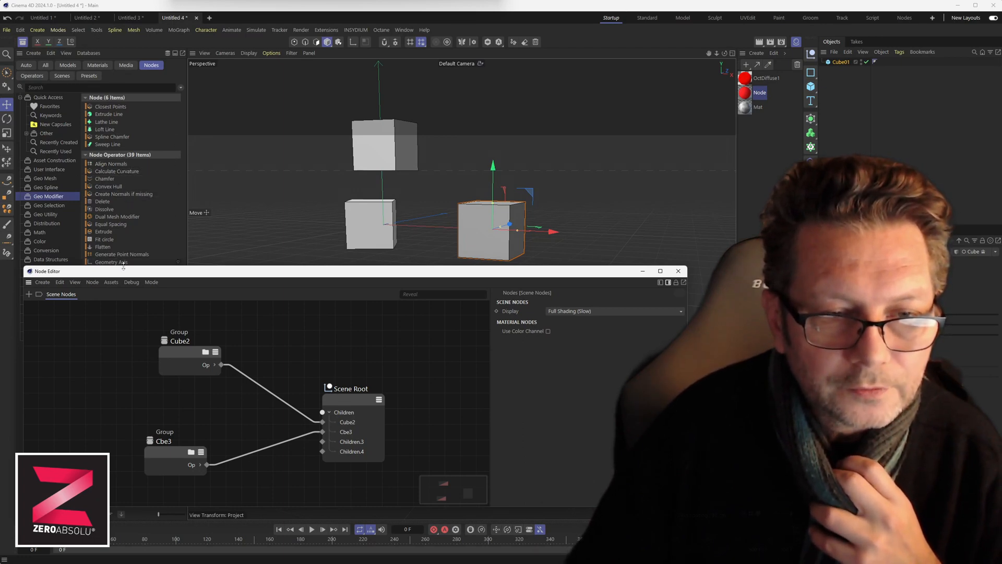
pyautogui.moveTo(124, 267)
pyautogui.mouseDown()
pyautogui.moveTo(120, 387)
pyautogui.moveTo(120, 264)
pyautogui.mouseUp()
pyautogui.click(39, 87)
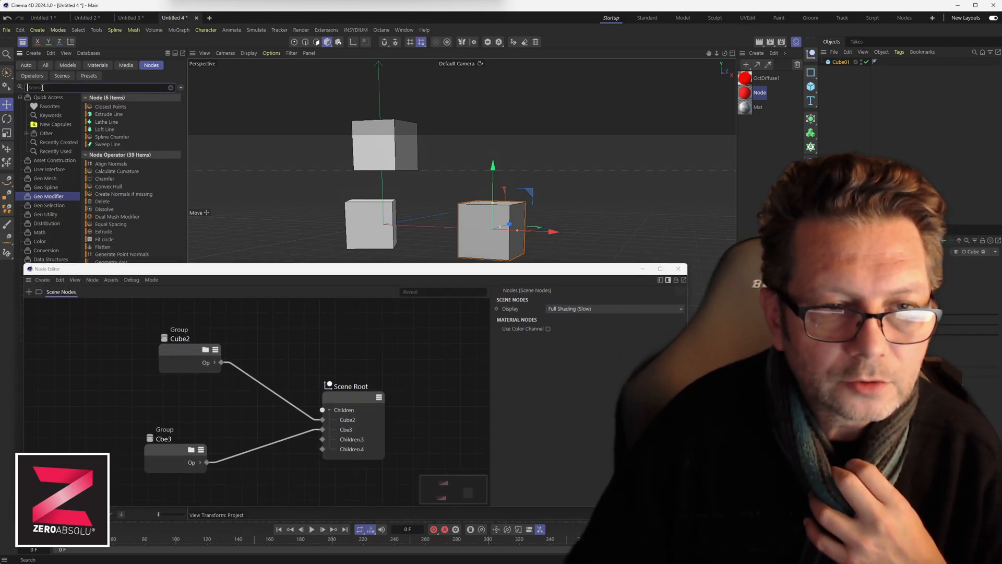
pyautogui.write('no')
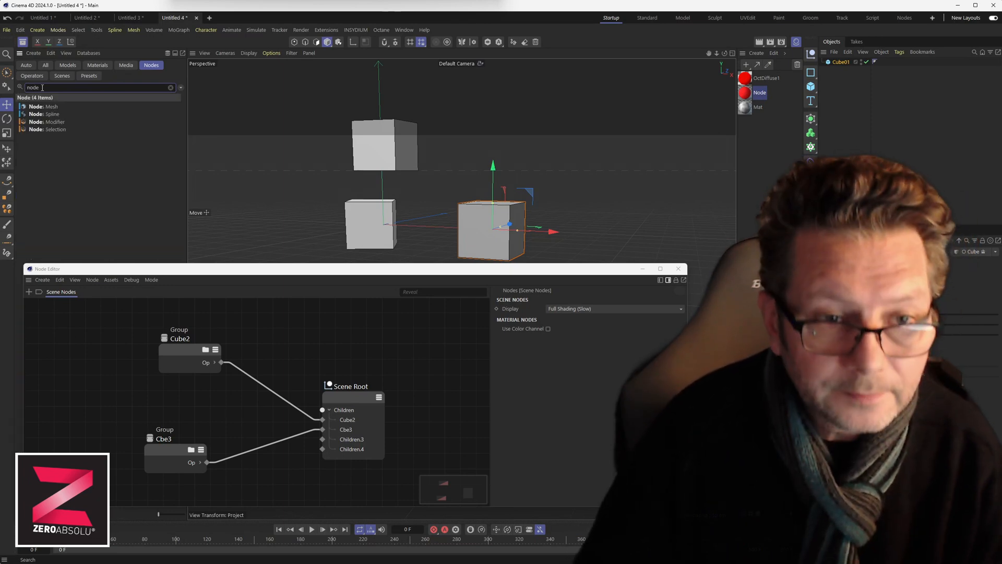
pyautogui.write('de')
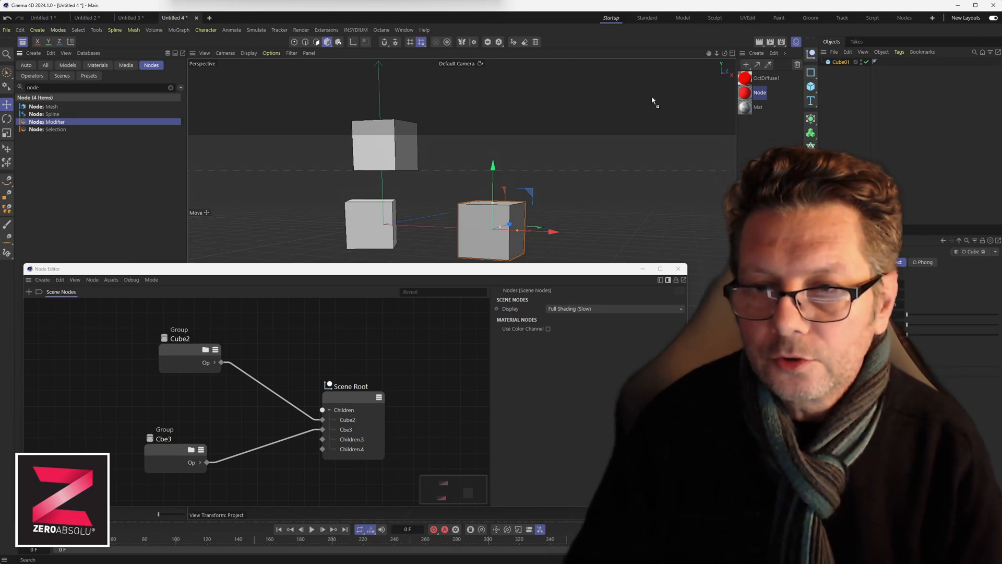
pyautogui.moveTo(833, 62); pyautogui.dragTo(844, 64)
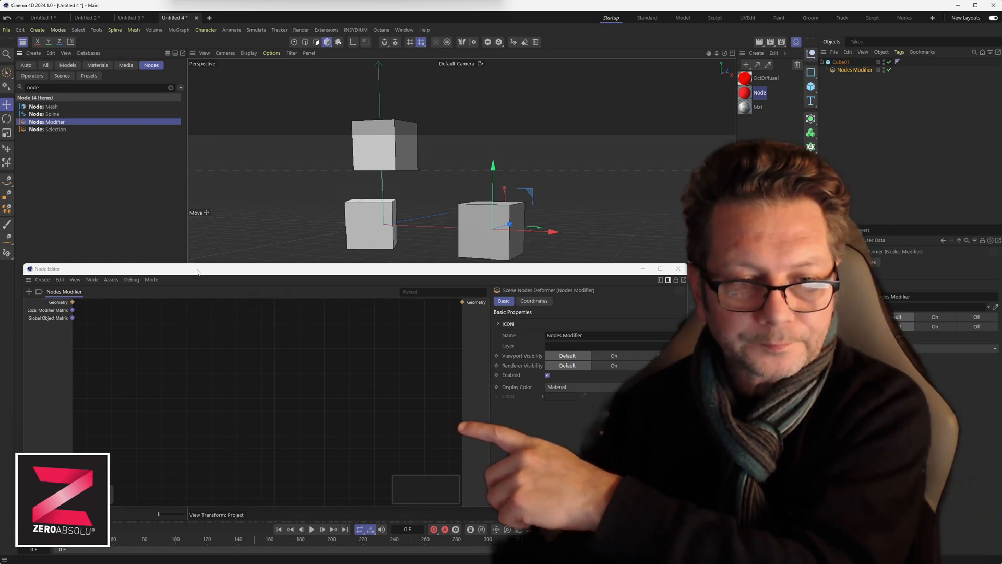
# - Move the Node Editor window higher and choose Capsule mode for the Nodes Modifier graph
pyautogui.moveTo(198, 271); pyautogui.dragTo(194, 233)
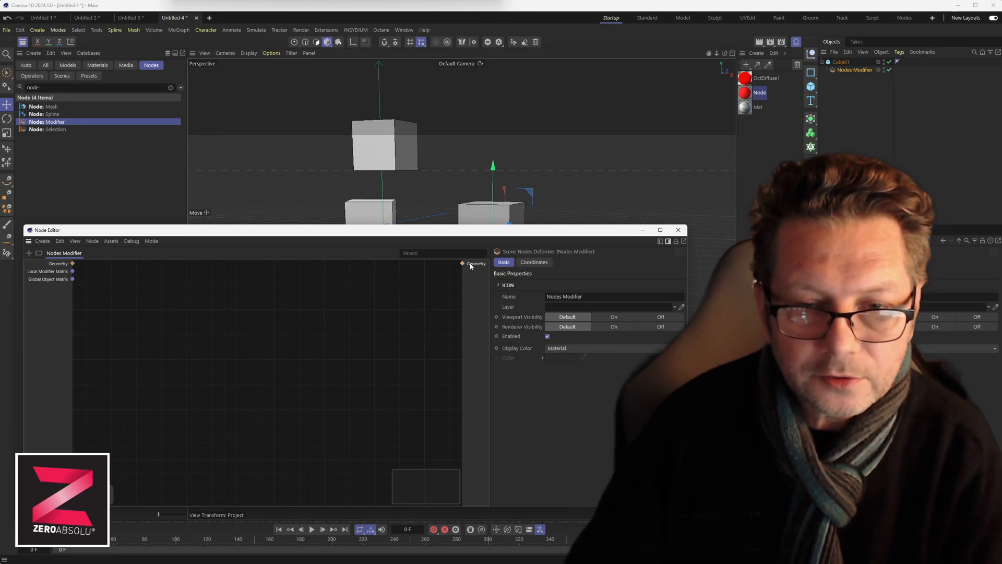
pyautogui.click(152, 241)
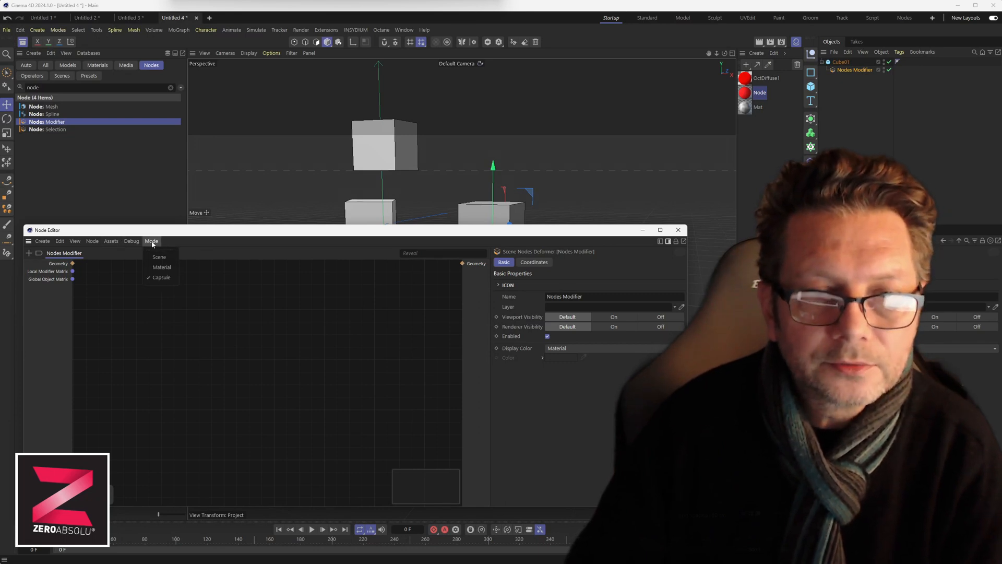
pyautogui.click(162, 278)
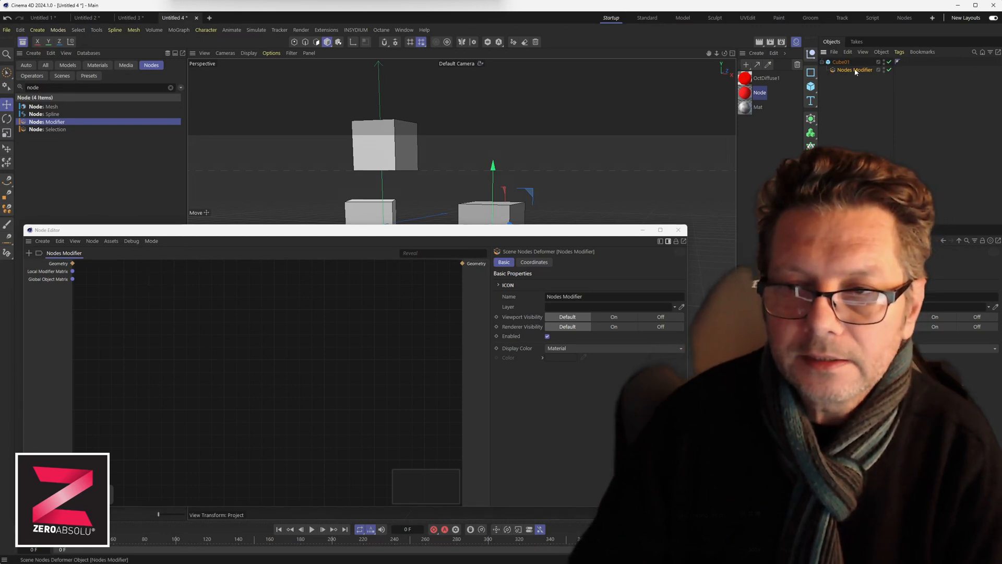
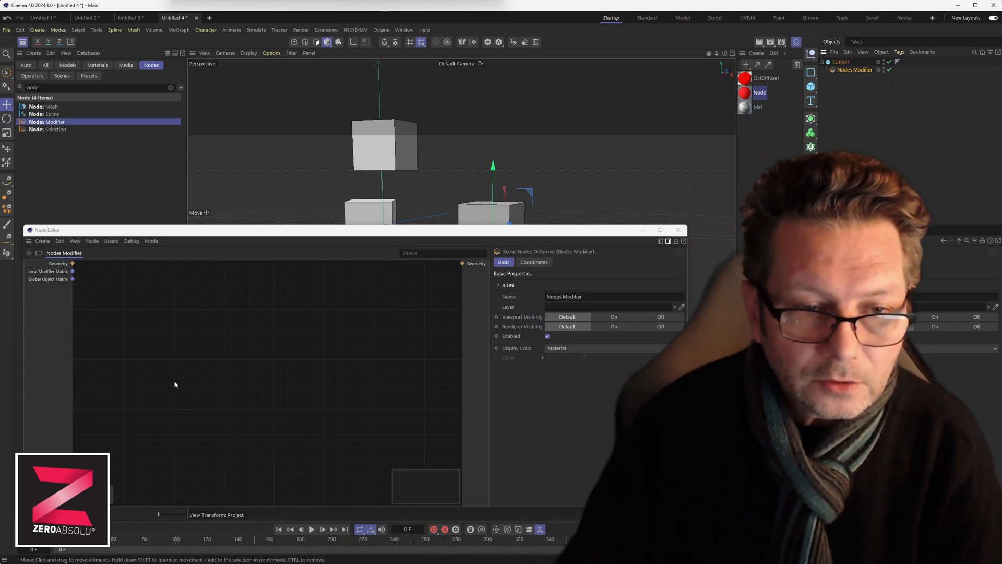
# - Search the addable nodes for "extrude" and place an Extrude node in the Nodes Modifier graph
pyautogui.moveTo(190, 234); pyautogui.dragTo(205, 217)
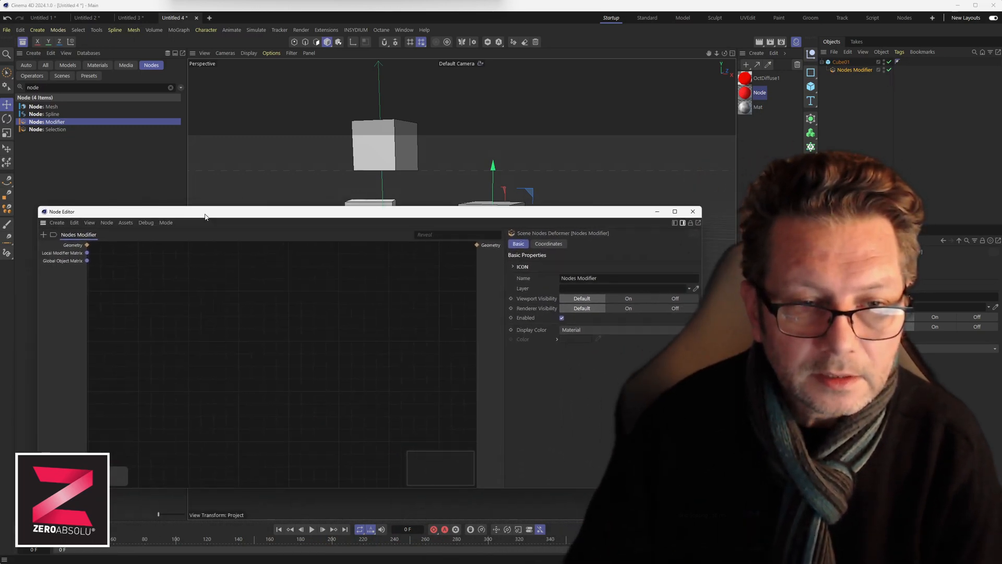
pyautogui.click(56, 223)
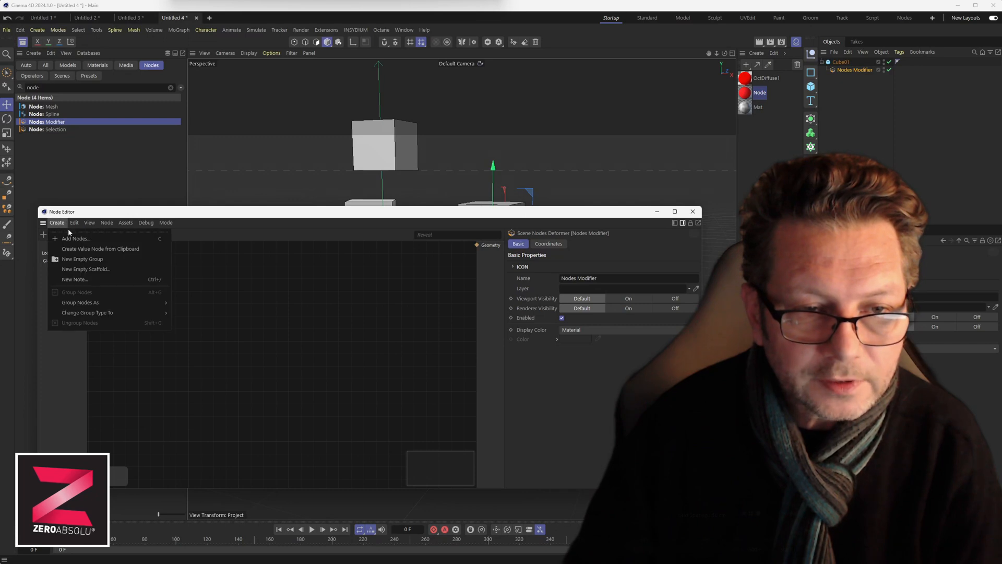
pyautogui.click(74, 239)
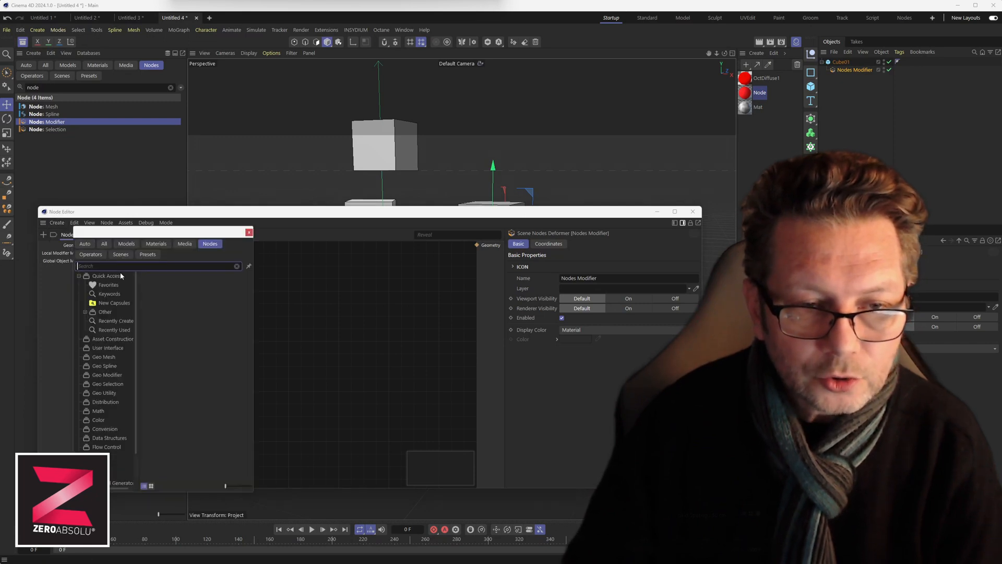
pyautogui.write('extrude')
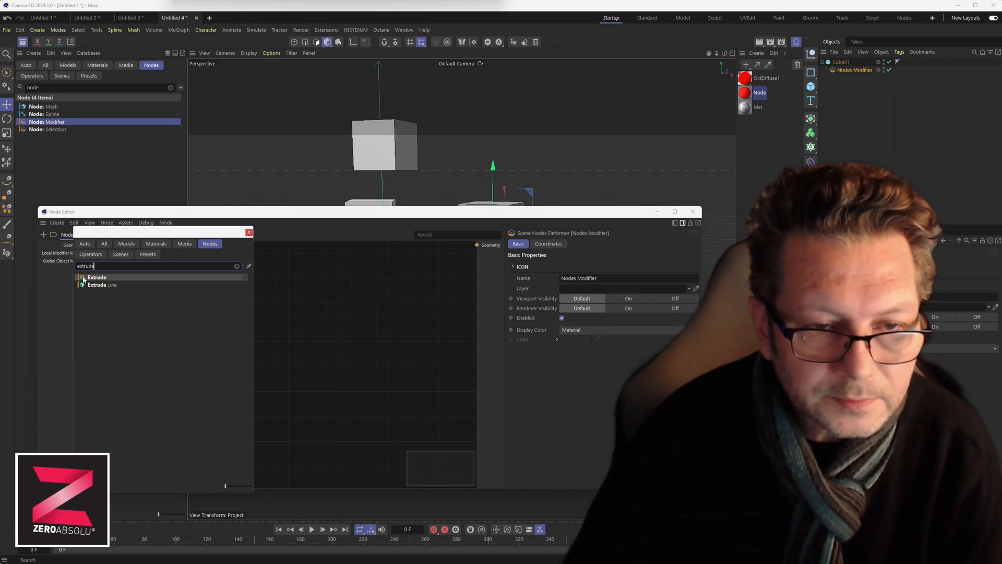
pyautogui.moveTo(290, 298); pyautogui.dragTo(199, 287)
pyautogui.click(276, 274)
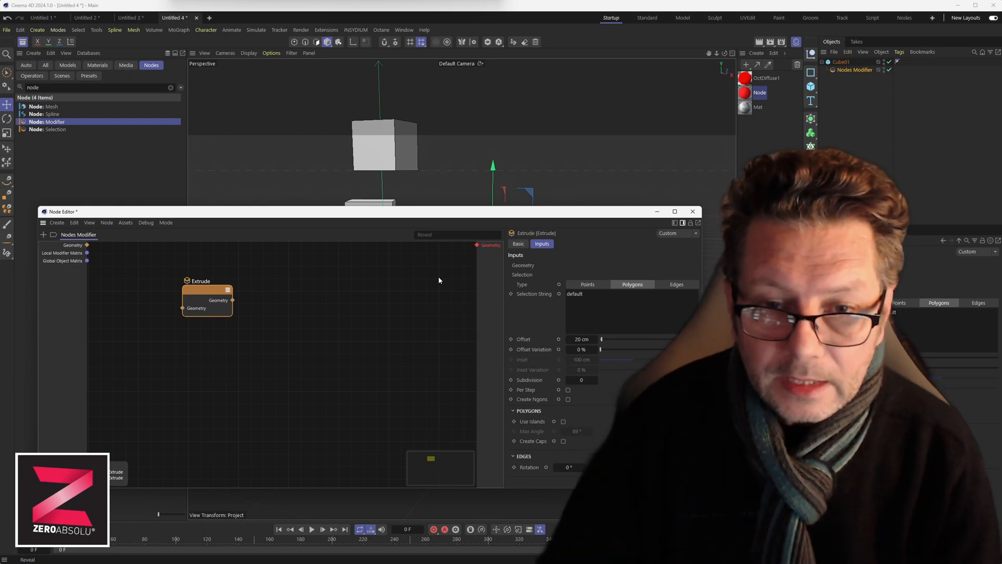
# - Lower the Node Editor window to uncover the cubes and disable the Nodes Modifier on Cube01
pyautogui.moveTo(436, 205); pyautogui.dragTo(440, 259)
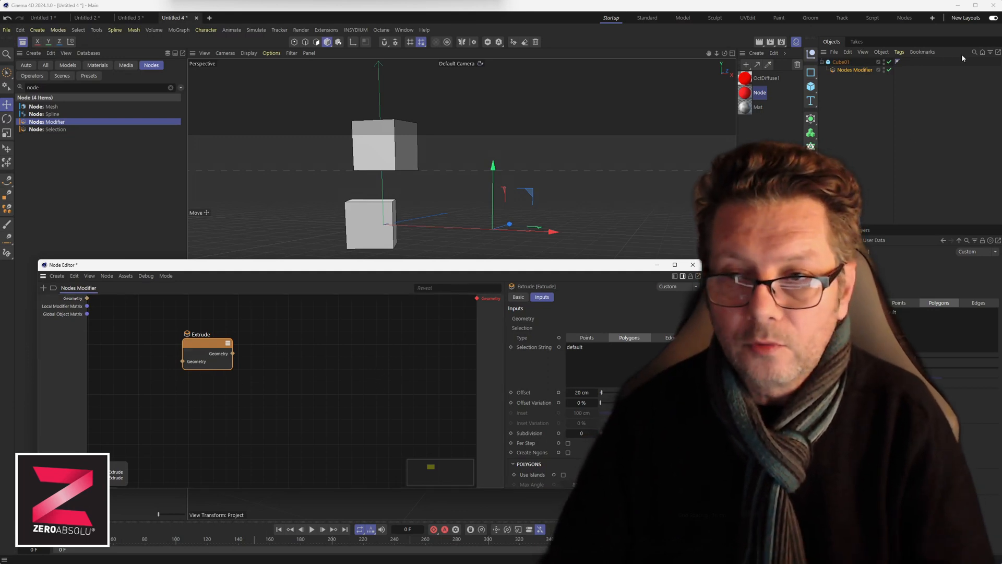
pyautogui.click(889, 71)
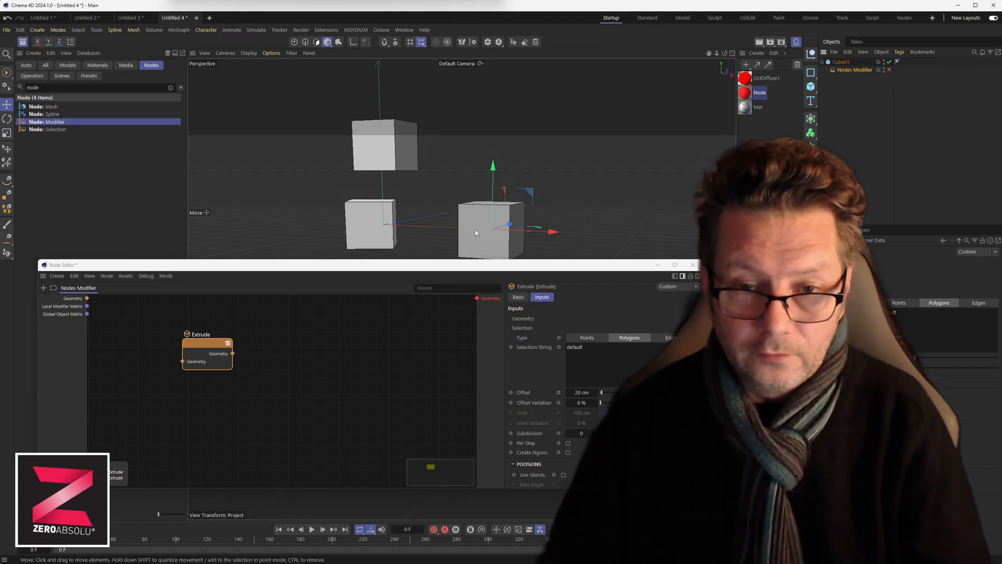
# - Enable the Nodes Modifier on Cube01 and connect the graph's incoming Geometry port to the Extrude node's Geometry input
pyautogui.click(890, 71)
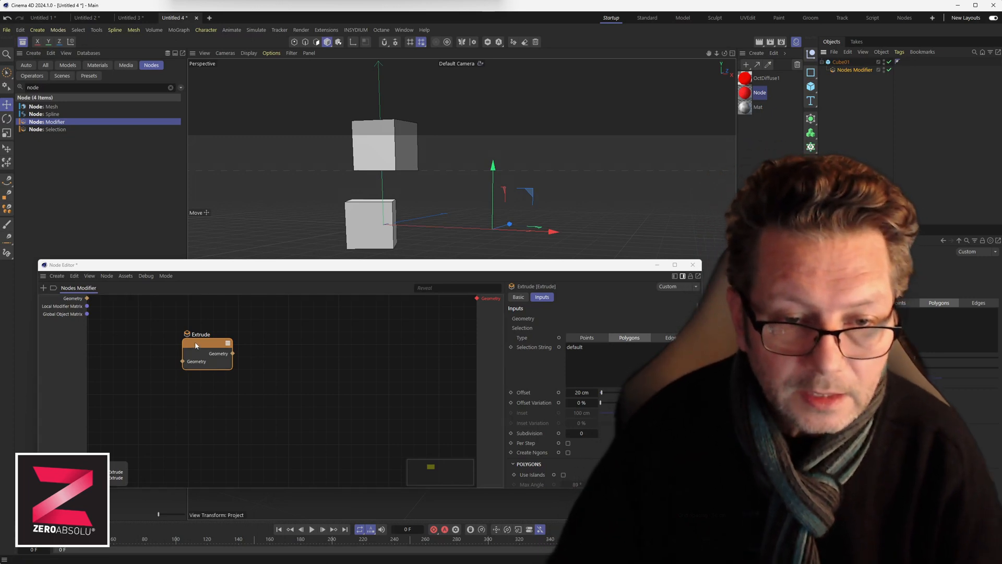
pyautogui.moveTo(196, 345)
pyautogui.mouseDown()
pyautogui.moveTo(202, 326)
pyautogui.moveTo(192, 337)
pyautogui.mouseUp()
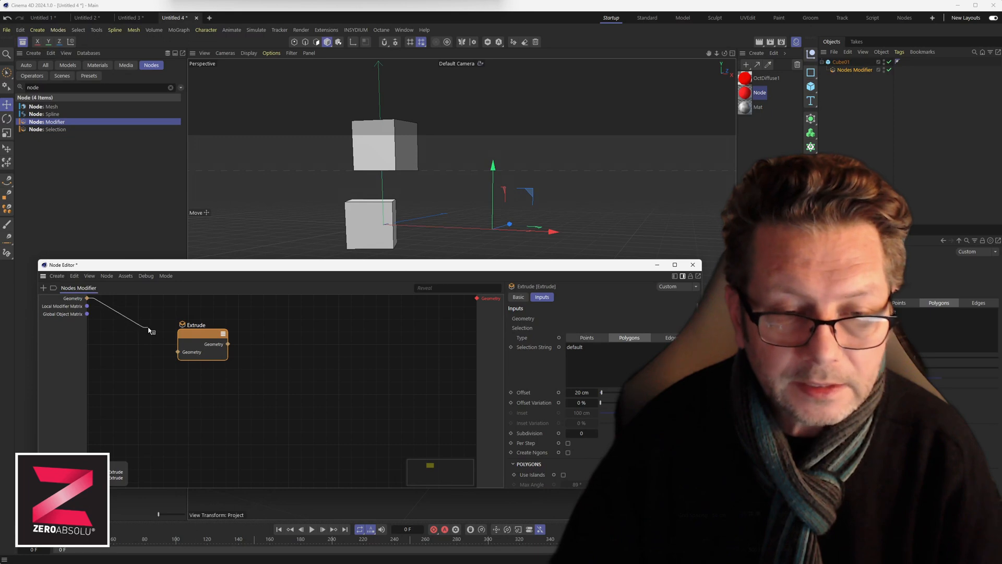
pyautogui.moveTo(149, 330); pyautogui.dragTo(234, 334)
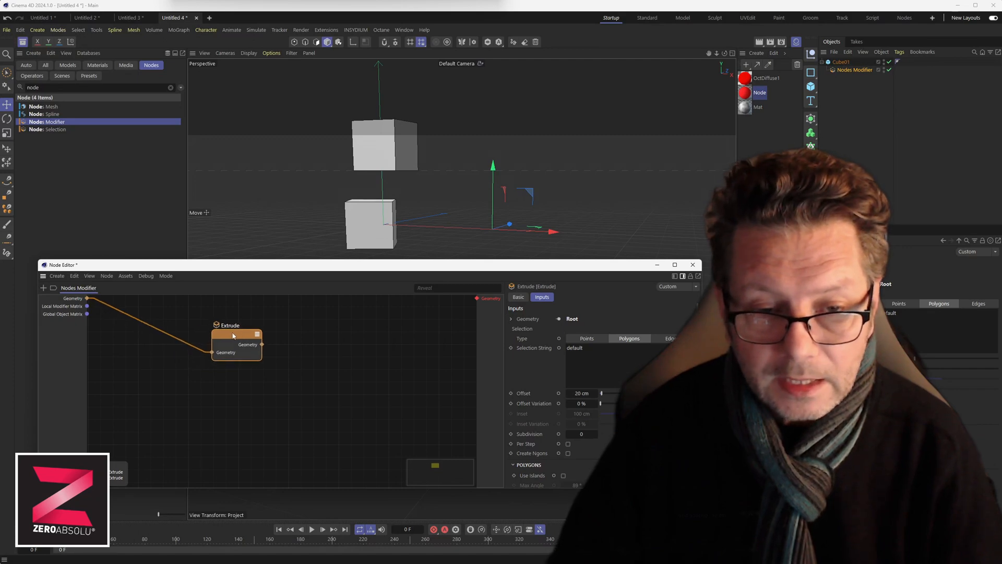
# - Connect the Extrude node's Geometry output to the graph's outgoing Geometry port
pyautogui.moveTo(266, 259); pyautogui.dragTo(265, 194)
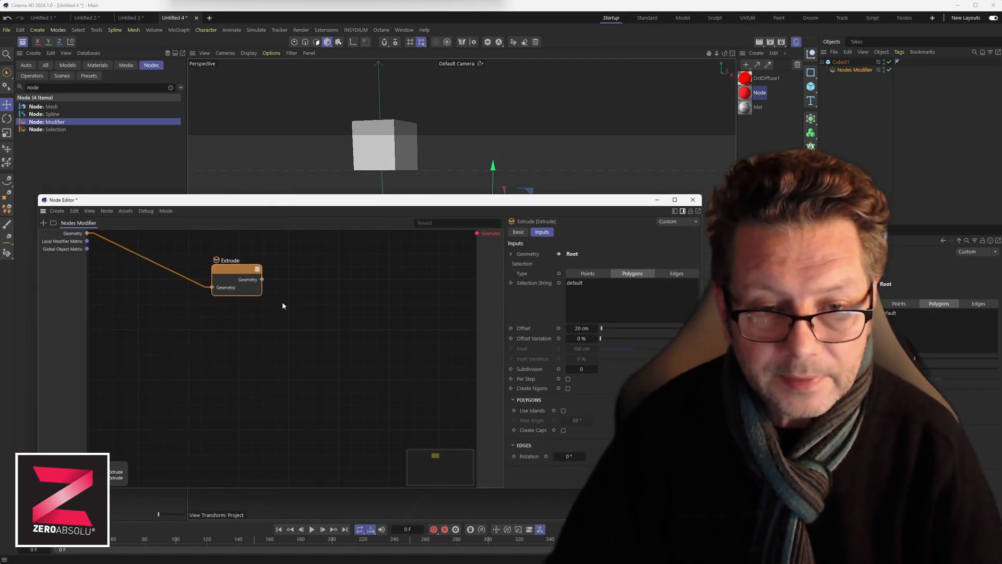
pyautogui.scroll(3, 282, 303)
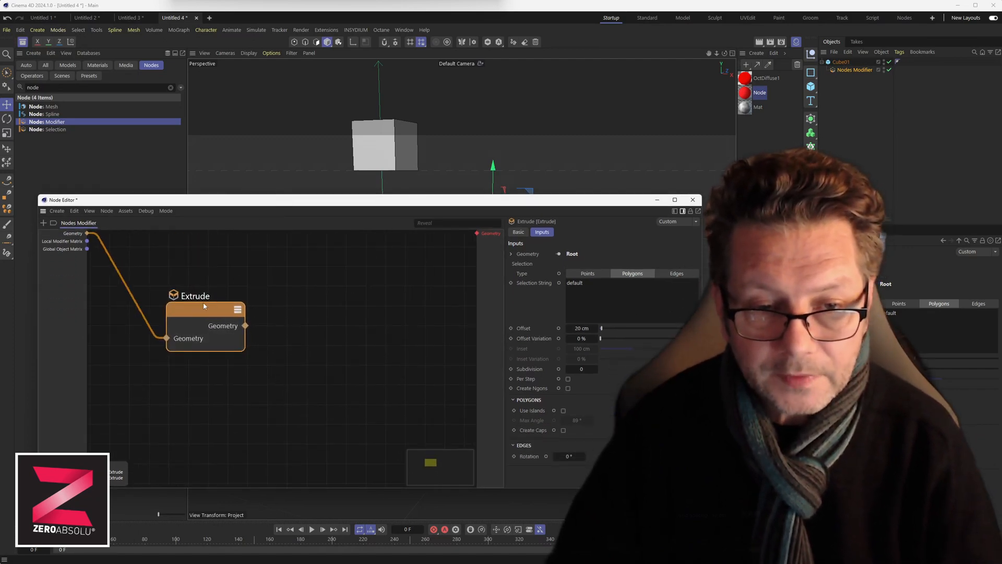
pyautogui.click(220, 297)
pyautogui.click(208, 314)
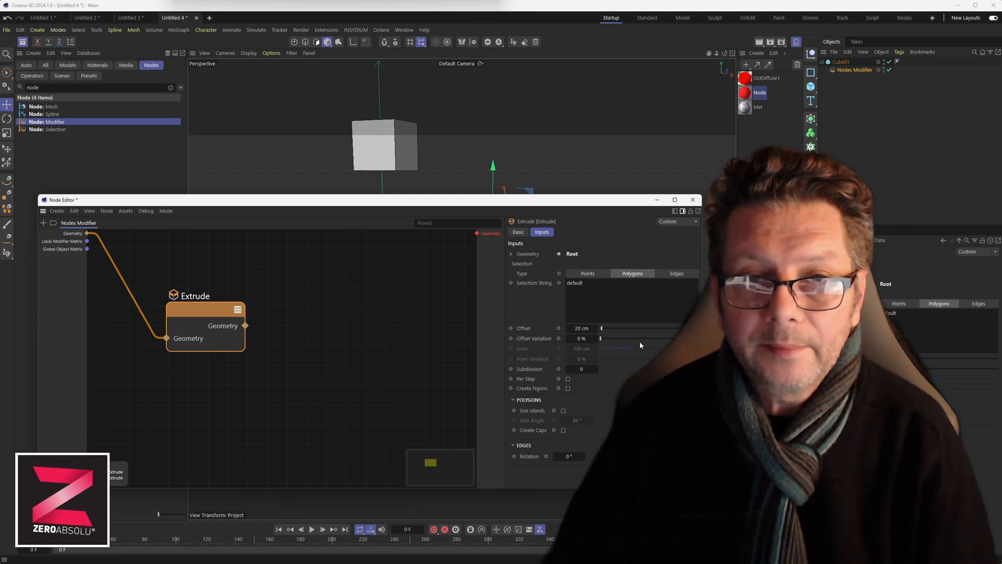
pyautogui.moveTo(578, 203); pyautogui.dragTo(541, 155)
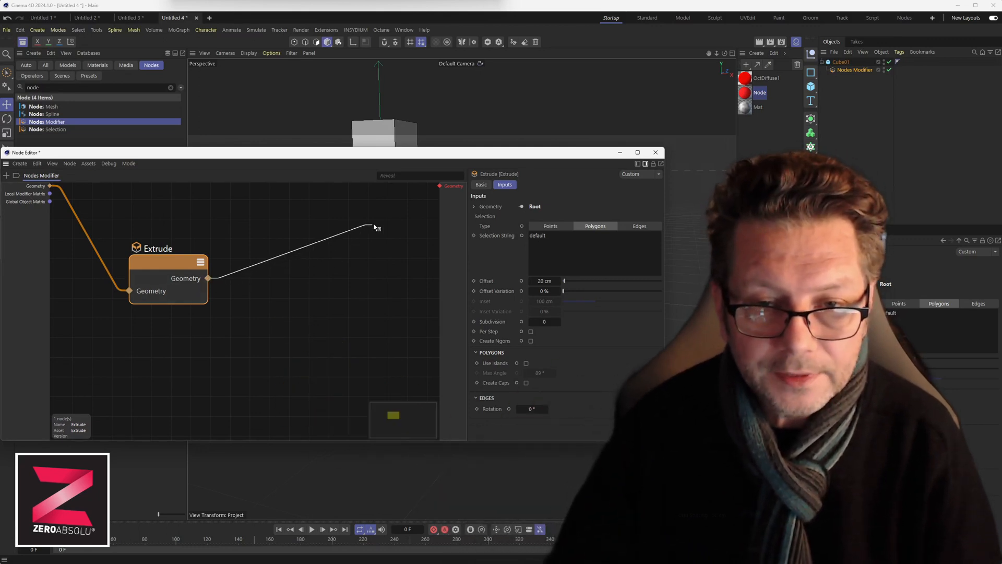
pyautogui.moveTo(439, 187); pyautogui.dragTo(440, 186)
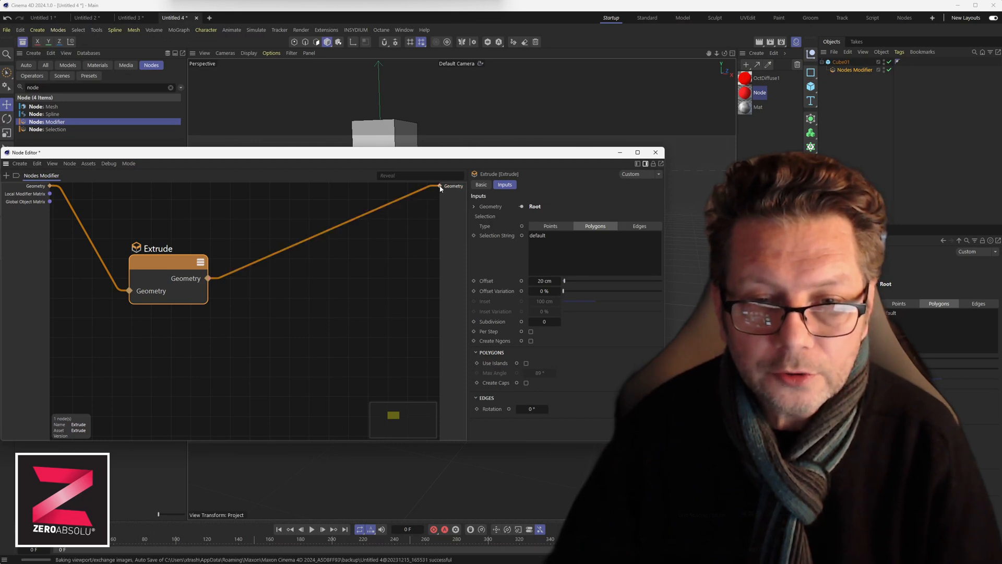
# - Reframe the view on the extruded Cube01, then reposition and narrow the Node Editor window to keep it uncovered
pyautogui.moveTo(487, 157); pyautogui.dragTo(512, 288)
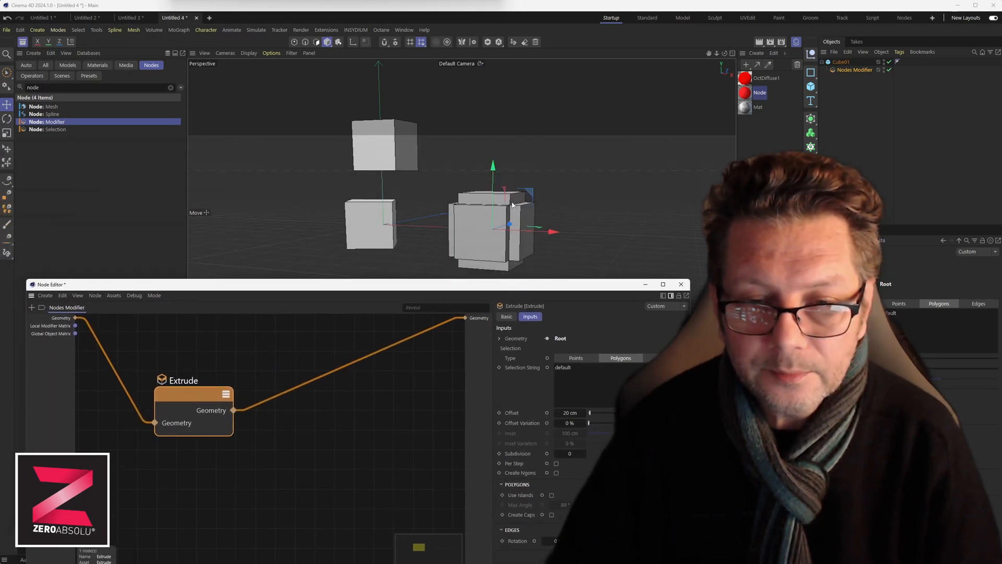
pyautogui.keyDown('alt'); pyautogui.moveTo(489, 223); pyautogui.dragTo(489, 155, button='middle'); pyautogui.keyUp('alt')
pyautogui.keyDown('alt'); pyautogui.moveTo(489, 156); pyautogui.dragTo(456, 228); pyautogui.keyUp('alt')
pyautogui.keyDown('alt'); pyautogui.moveTo(484, 205); pyautogui.dragTo(613, 158, button='middle'); pyautogui.keyUp('alt')
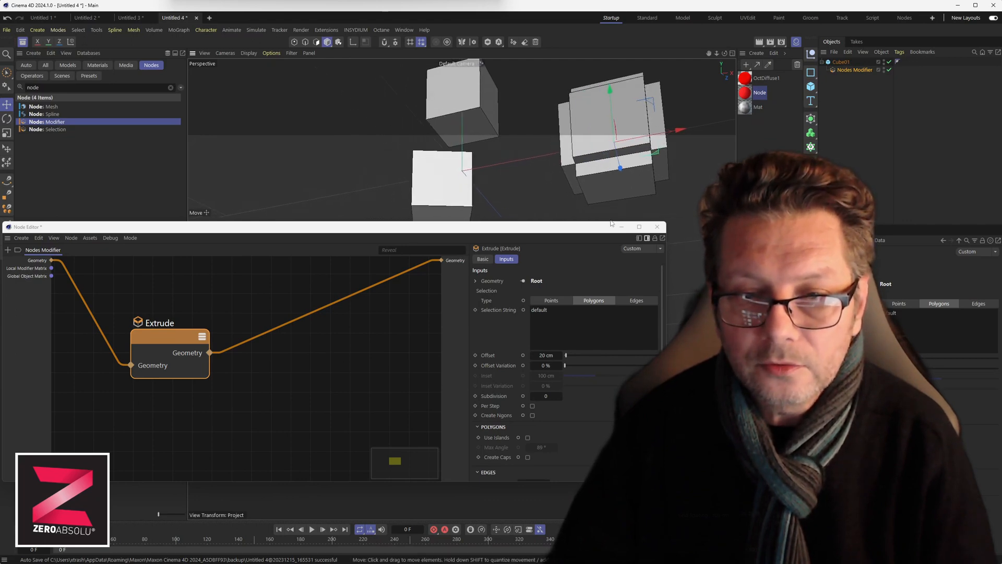
pyautogui.moveTo(611, 223); pyautogui.dragTo(581, 189)
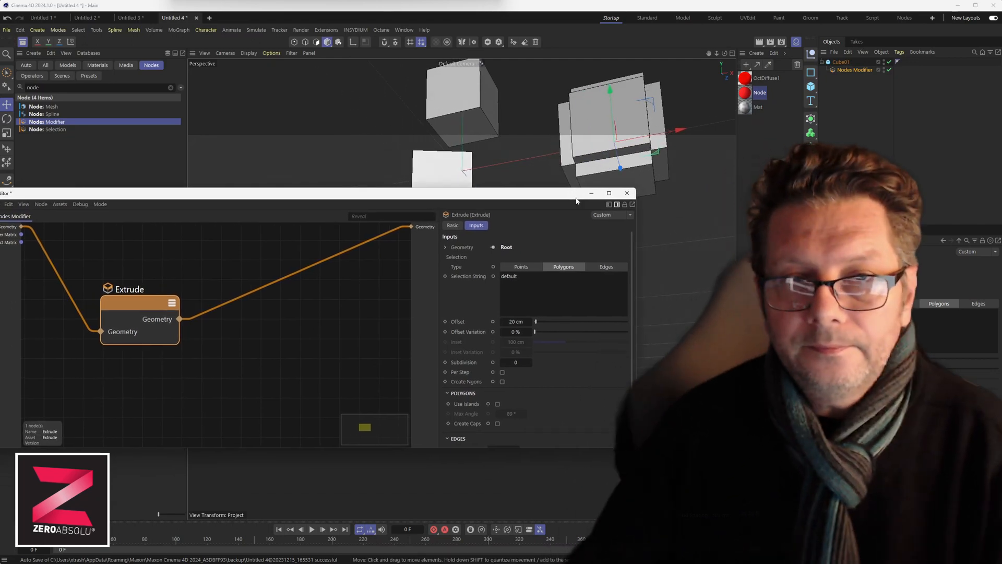
pyautogui.moveTo(637, 239); pyautogui.dragTo(573, 239)
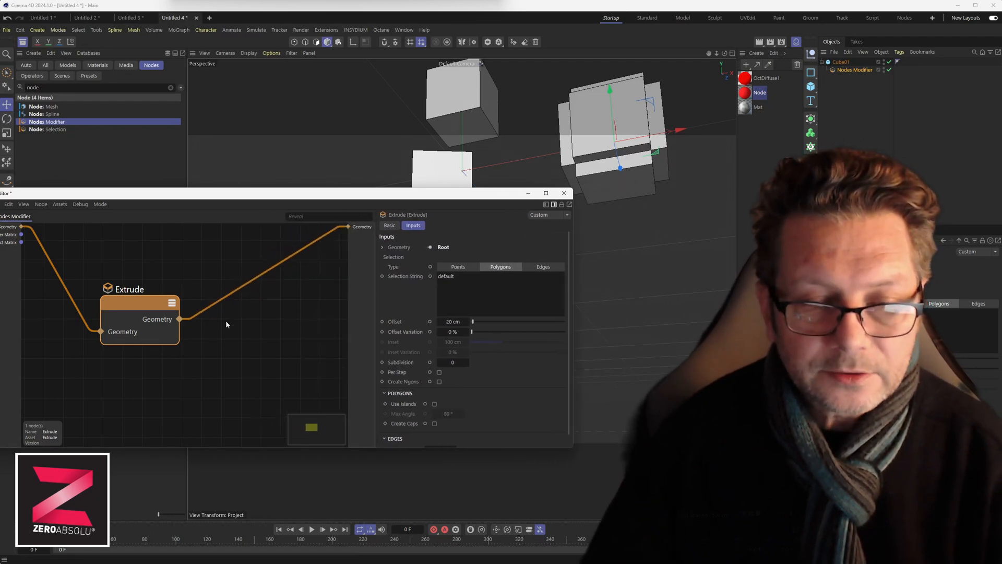
# - Check the node mode choices and reposition the Extrude node between the incoming and outgoing Geometry ports
pyautogui.scroll(-3, 227, 322)
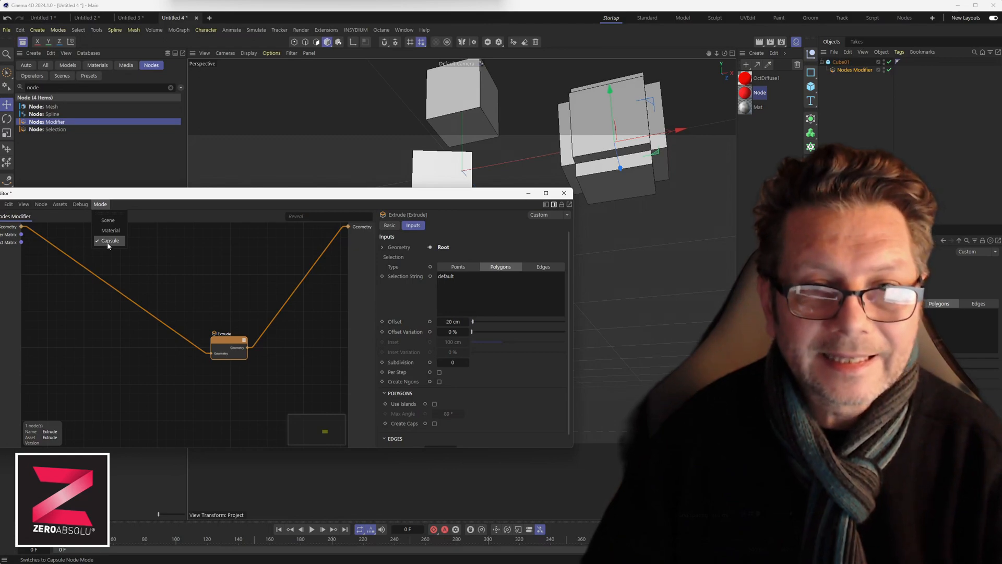
pyautogui.click(231, 267)
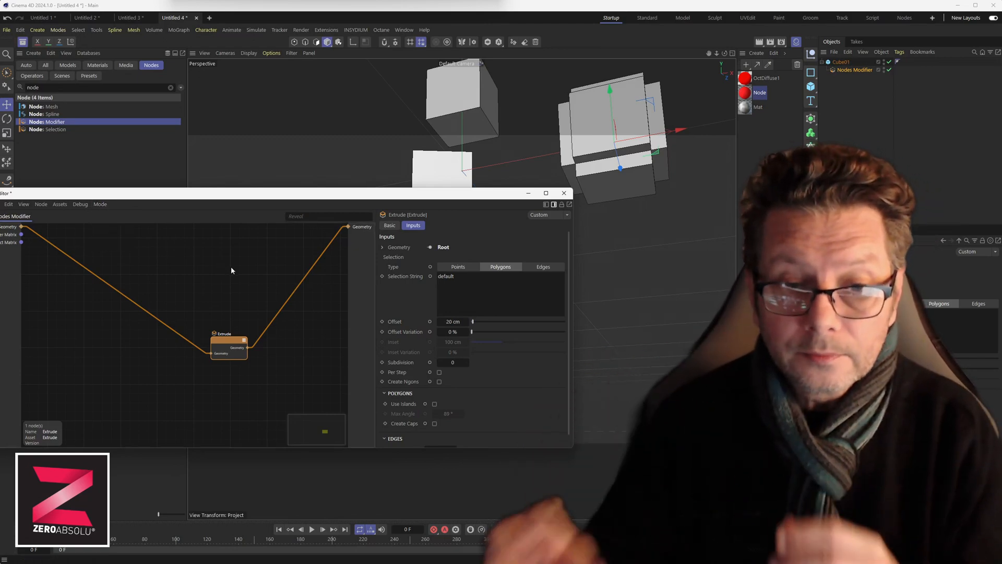
pyautogui.scroll(3, 143, 296)
pyautogui.moveTo(338, 401); pyautogui.dragTo(180, 314, button='middle')
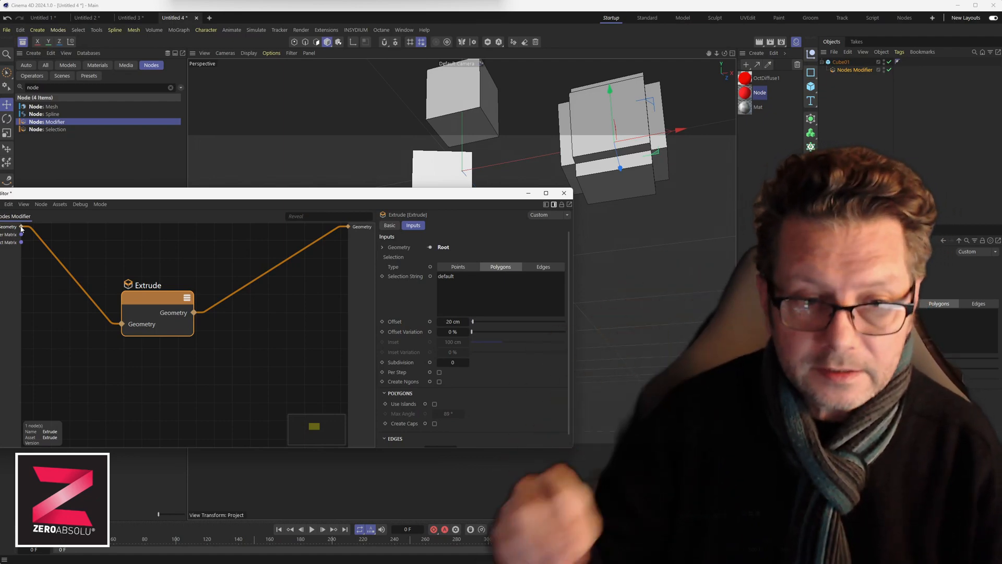
pyautogui.moveTo(154, 299); pyautogui.dragTo(180, 279)
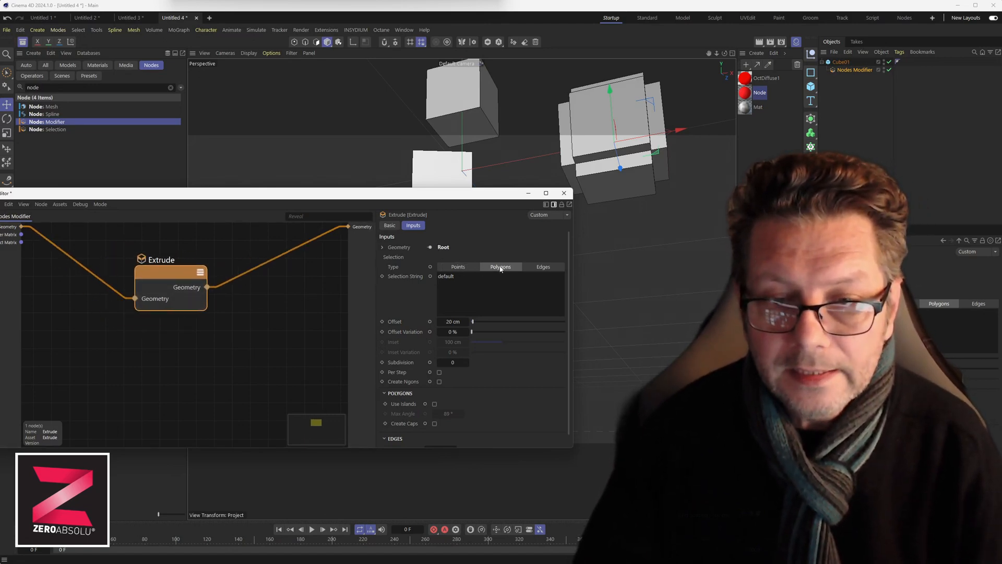
# - Try the Points and Edges selection types on the Extrude node and return to Polygons
pyautogui.click(466, 267)
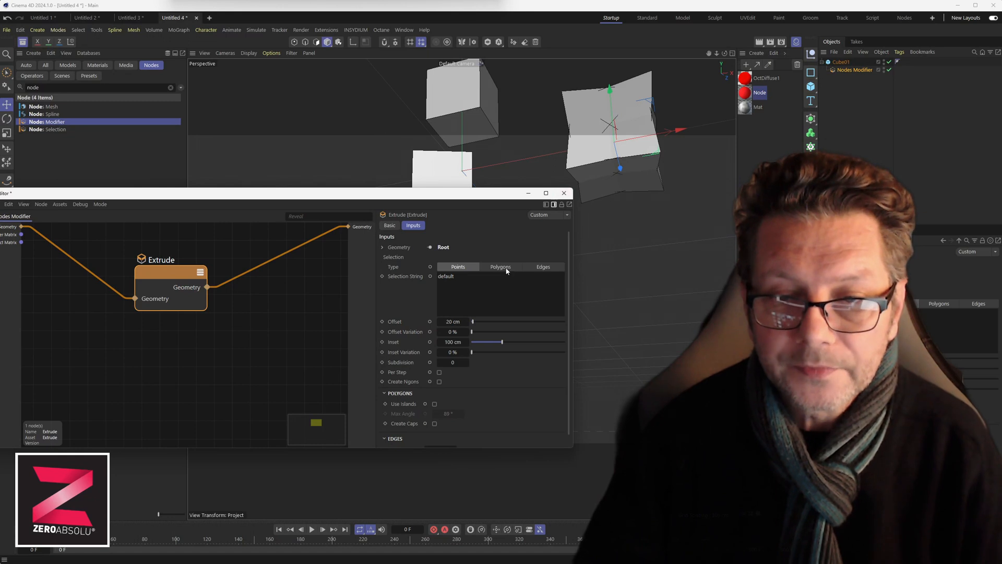
pyautogui.click(505, 268)
pyautogui.click(462, 267)
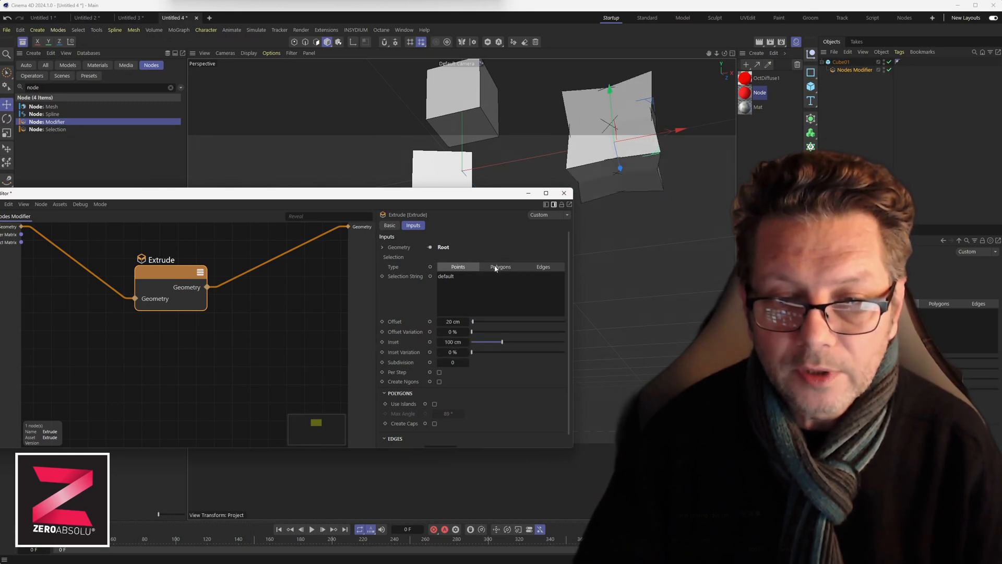
pyautogui.click(496, 267)
pyautogui.click(543, 267)
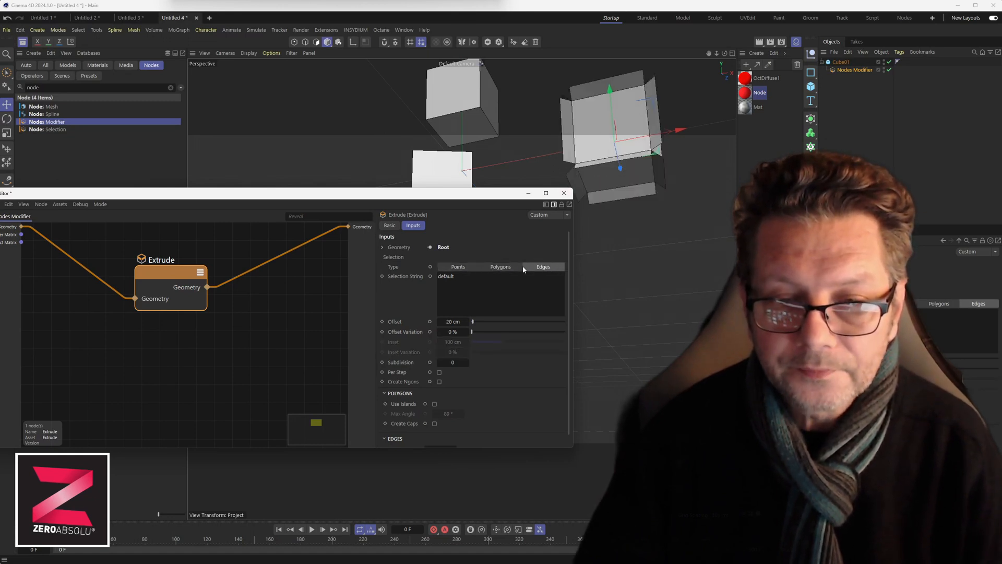
pyautogui.click(505, 268)
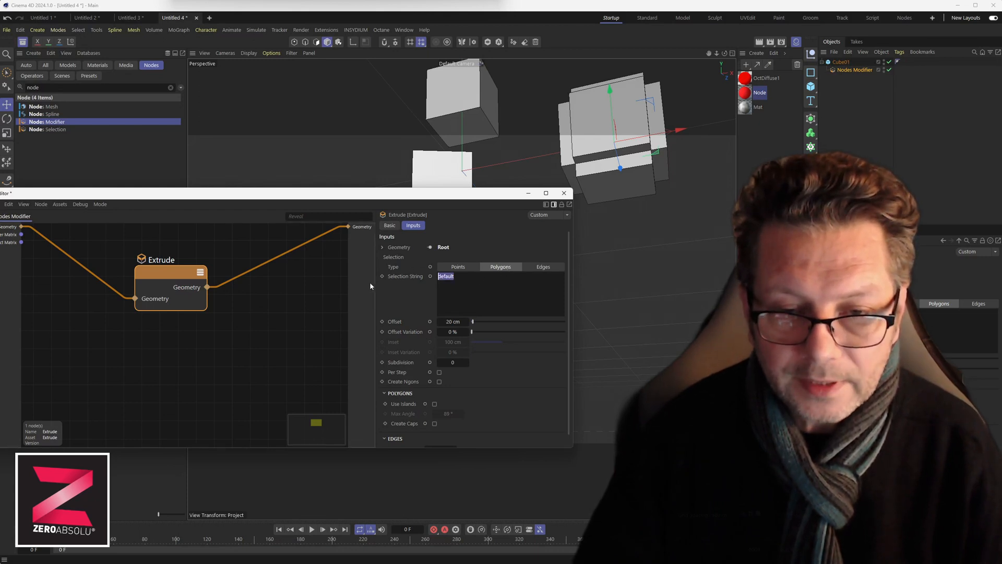
# - Set the Extrude node's Offset to 98 cm, Offset Variation to 38 % and Subdivision to 3
pyautogui.moveTo(473, 323); pyautogui.dragTo(606, 333)
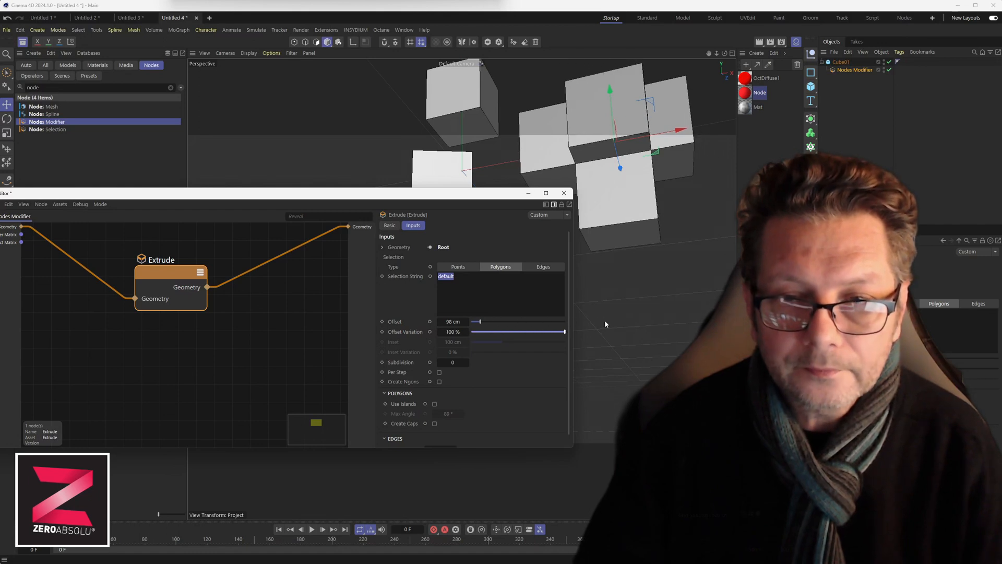
pyautogui.moveTo(565, 331); pyautogui.dragTo(506, 331)
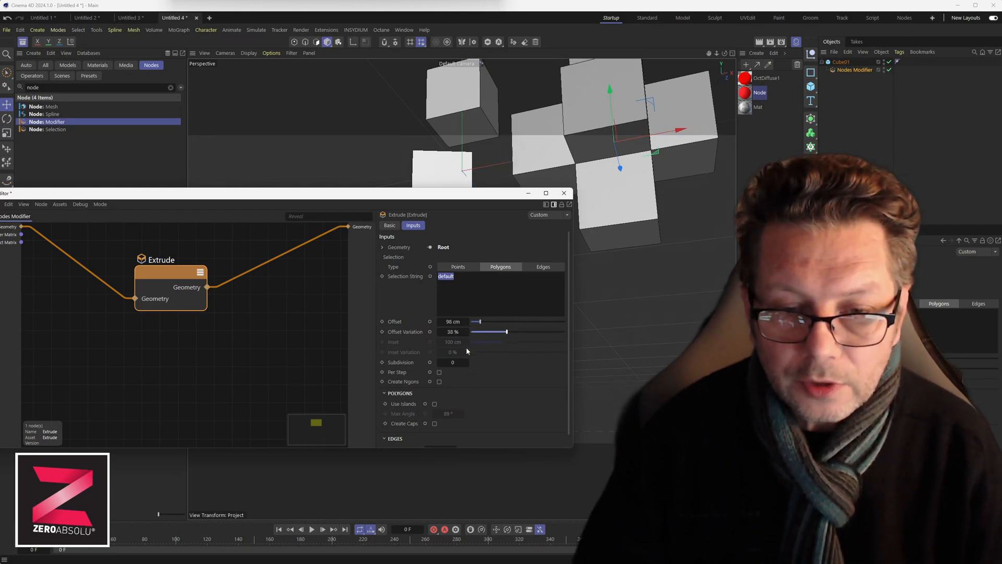
pyautogui.moveTo(453, 362)
pyautogui.mouseDown()
pyautogui.moveTo(463, 362)
pyautogui.moveTo(454, 362)
pyautogui.mouseUp()
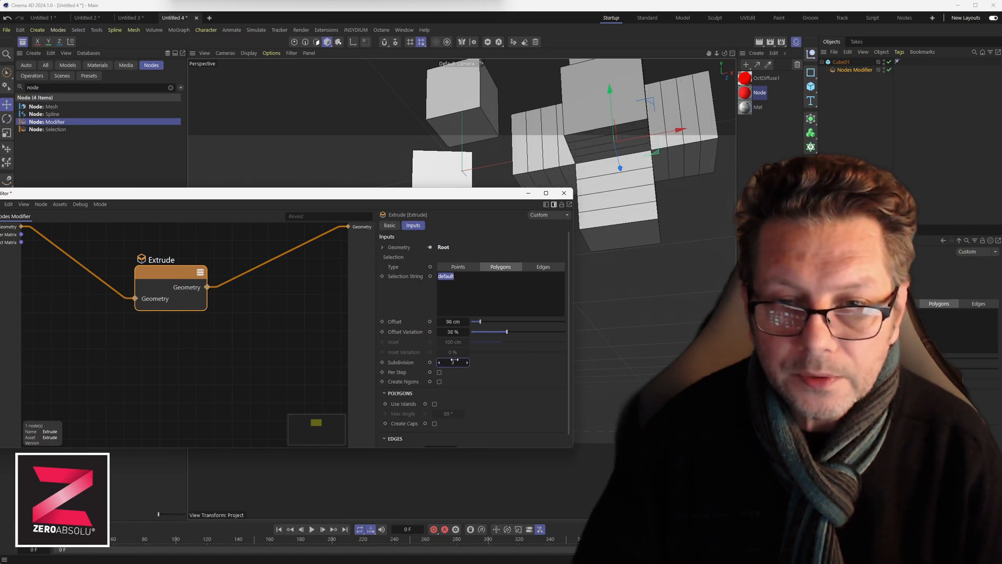
# - Enlarge the view of the subdivided extrusion and narrow and raise the Node Editor window so the extrusion stays uncovered
pyautogui.scroll(3, 649, 162)
pyautogui.scroll(1, 648, 161)
pyautogui.keyDown('alt'); pyautogui.moveTo(633, 150); pyautogui.dragTo(636, 191, button='middle'); pyautogui.keyUp('alt')
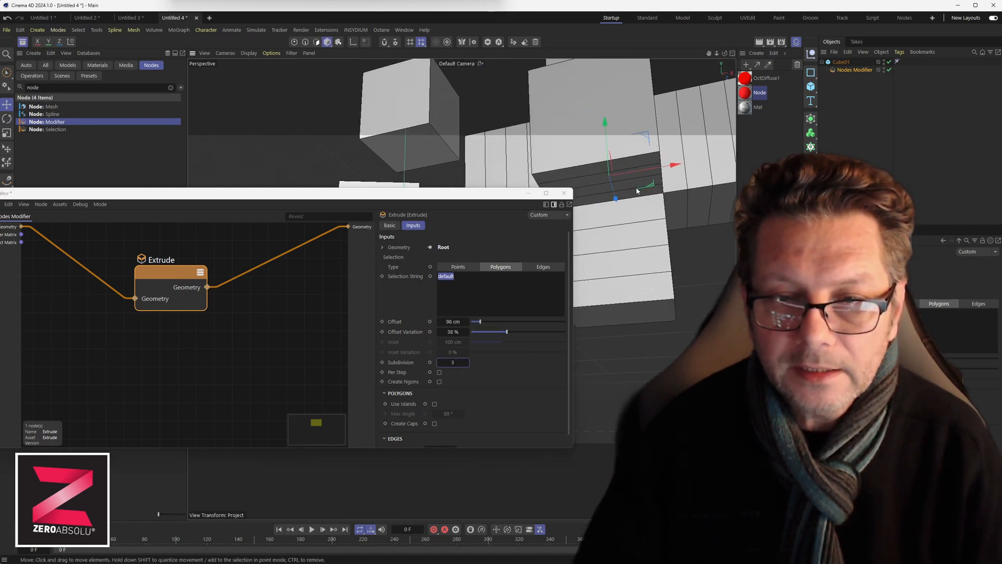
pyautogui.moveTo(574, 195); pyautogui.dragTo(447, 195)
pyautogui.moveTo(168, 279); pyautogui.dragTo(123, 275)
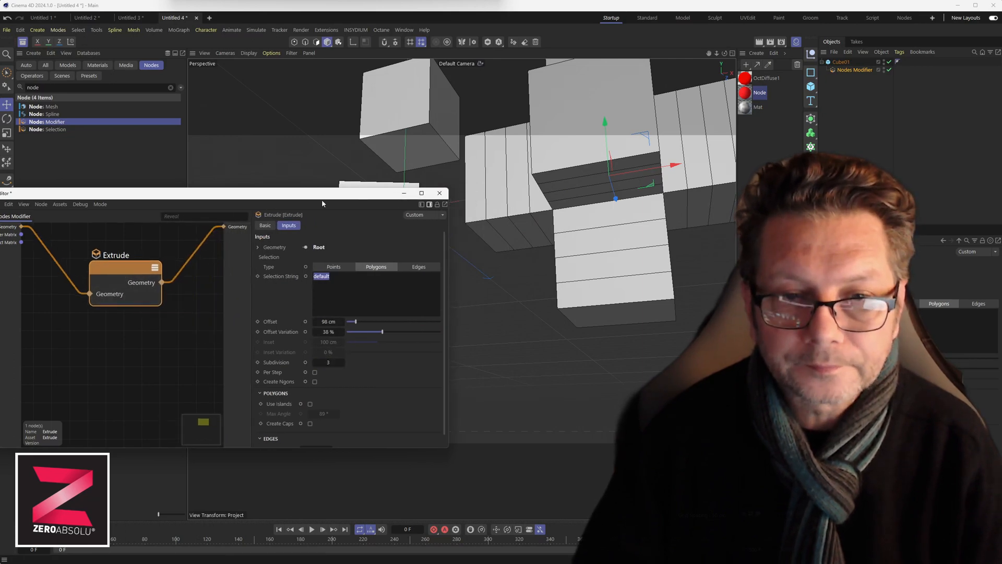
pyautogui.moveTo(329, 197); pyautogui.dragTo(351, 152)
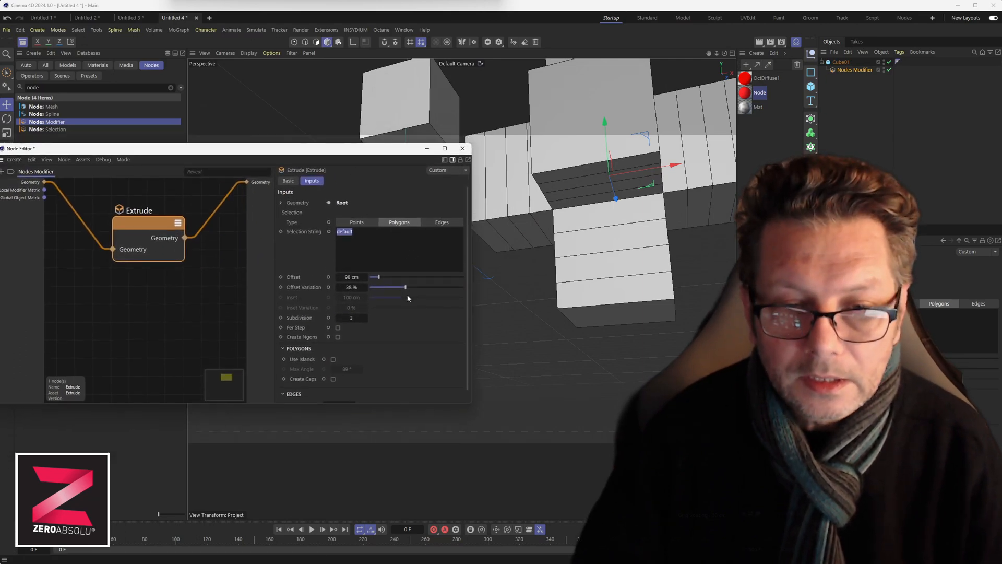
# - Try the Extrude node's Per Step option and look through its remaining polygon and edge settings
pyautogui.click(338, 327)
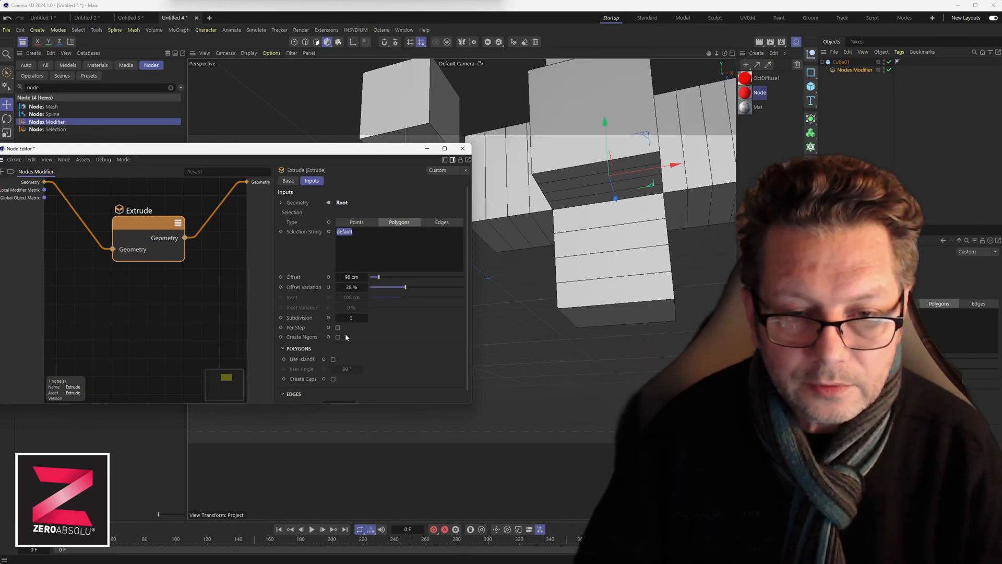
pyautogui.scroll(-1, 344, 357)
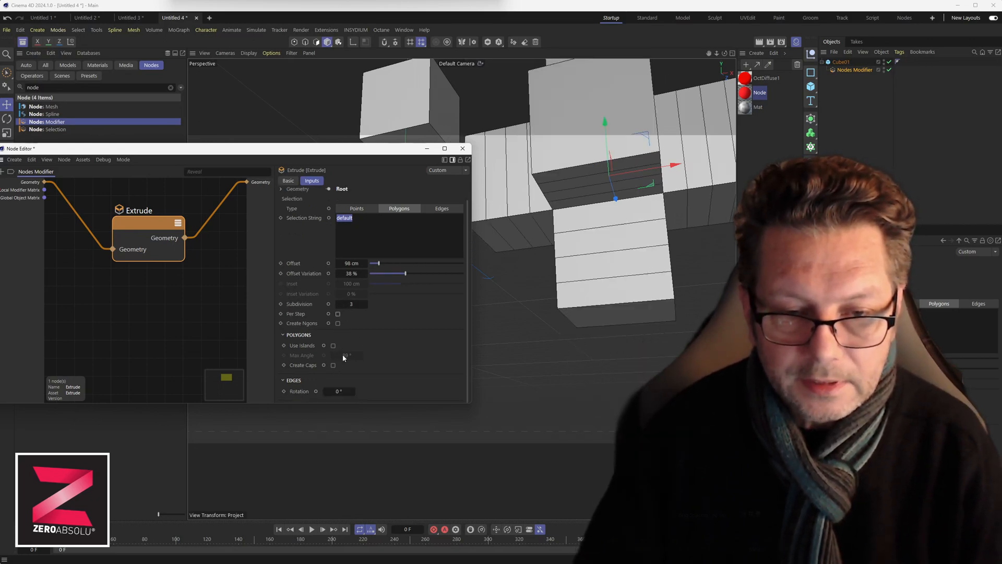
pyautogui.scroll(1, 357, 275)
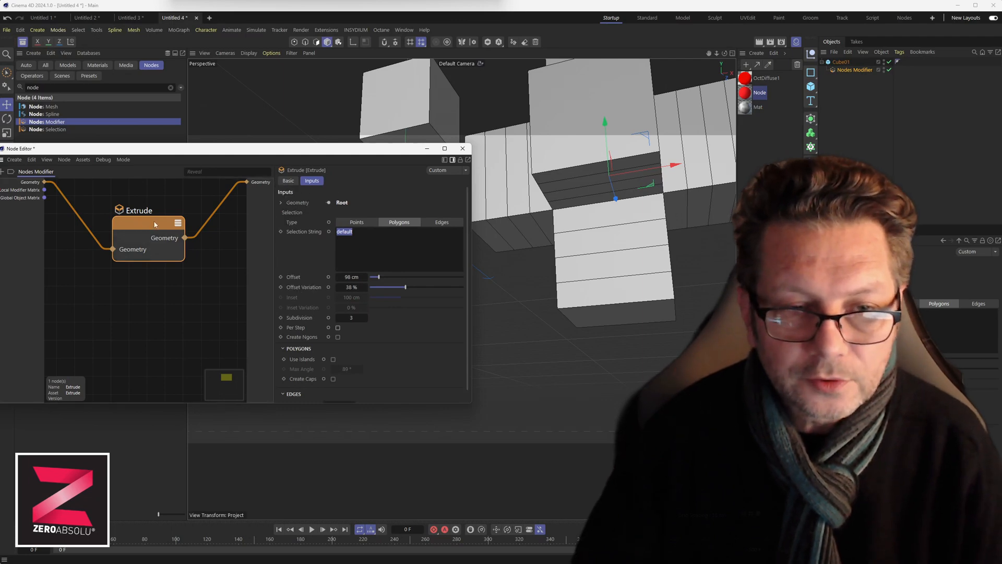
pyautogui.moveTo(152, 226)
pyautogui.mouseDown()
pyautogui.moveTo(160, 214)
pyautogui.moveTo(145, 229)
pyautogui.mouseUp()
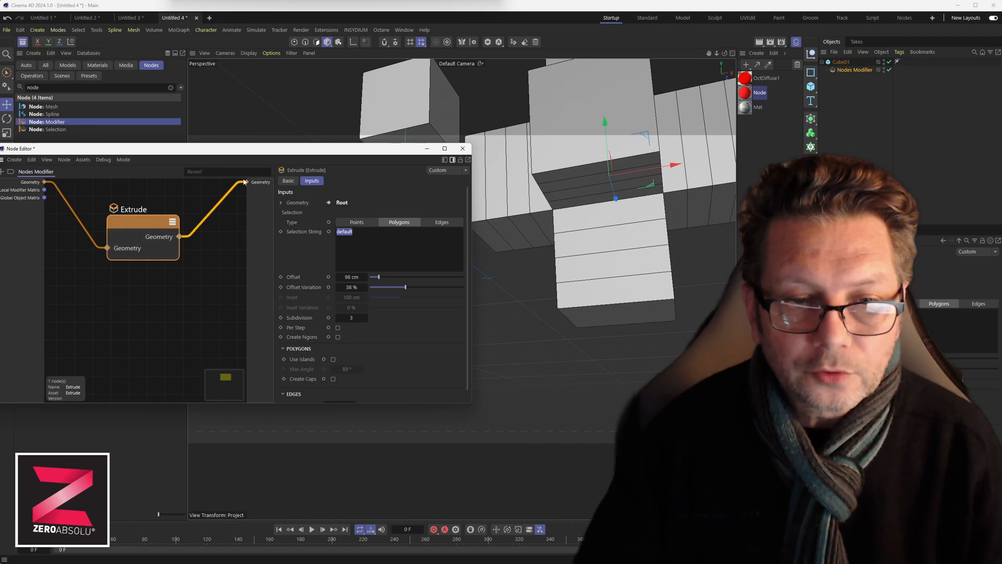
# - Reselect the Nodes Modifier under Cube01, enlarge the Node Editor window and frame the Extrude node in the graph
pyautogui.click(845, 63)
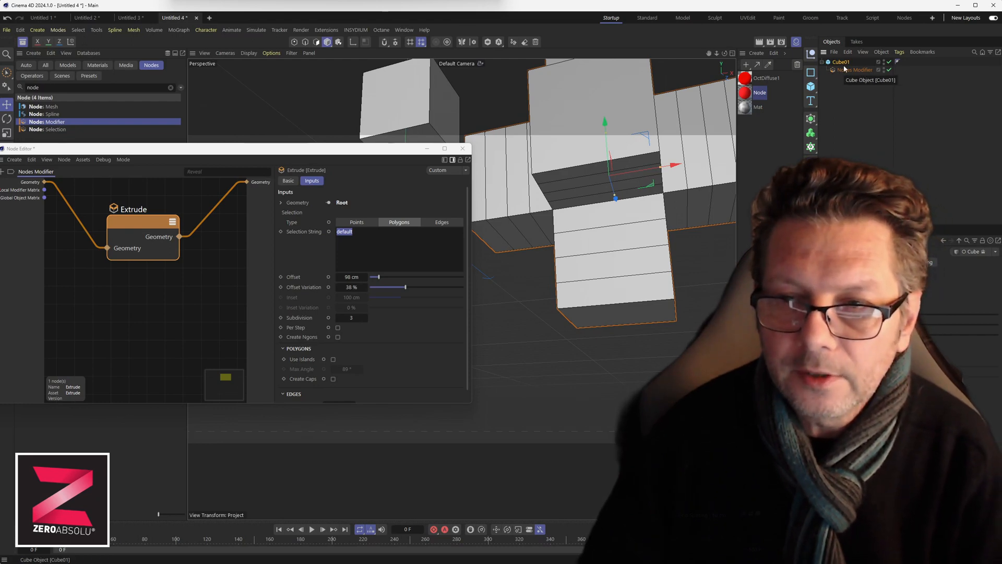
pyautogui.click(845, 71)
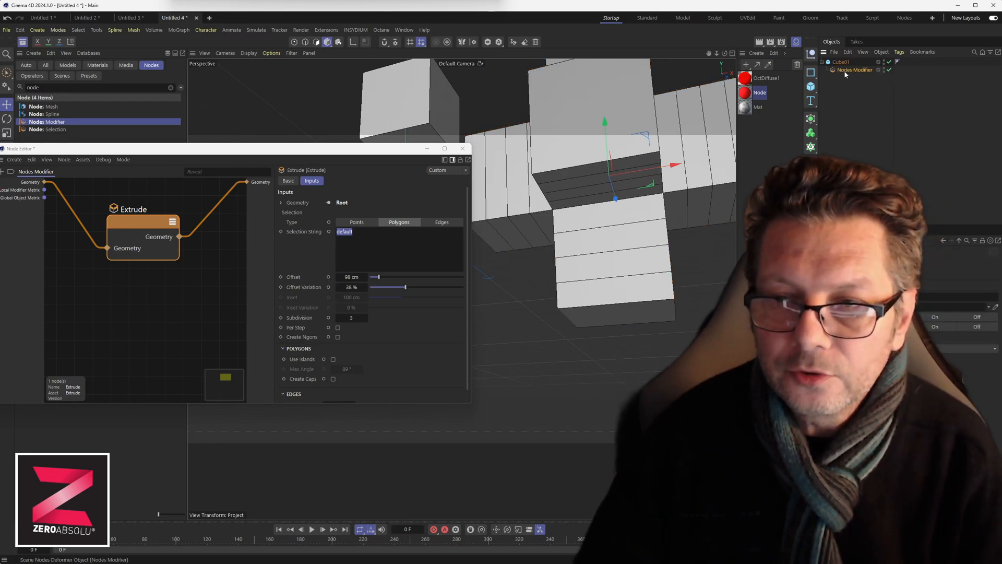
pyautogui.moveTo(305, 148); pyautogui.dragTo(333, 153)
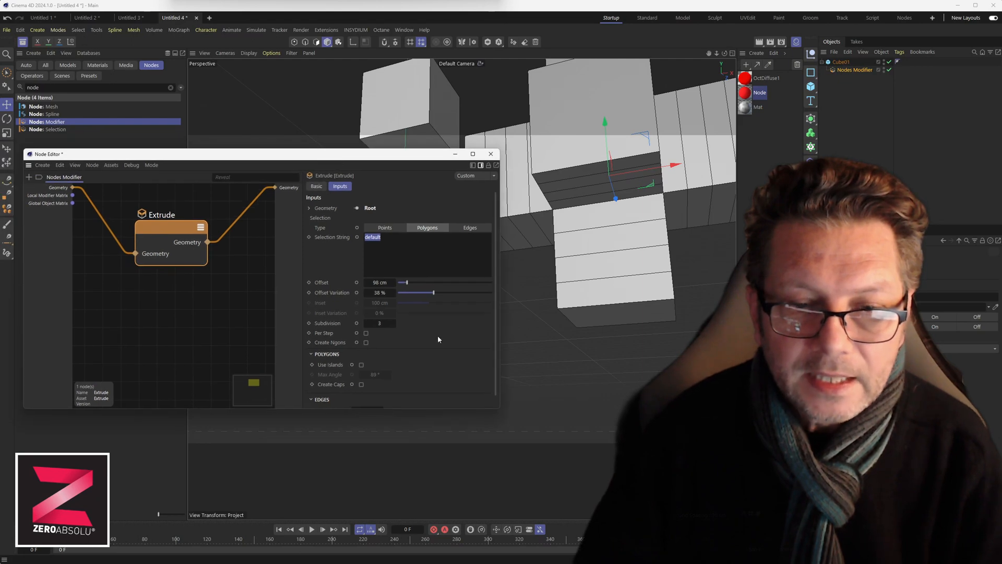
pyautogui.moveTo(499, 410); pyautogui.dragTo(693, 468)
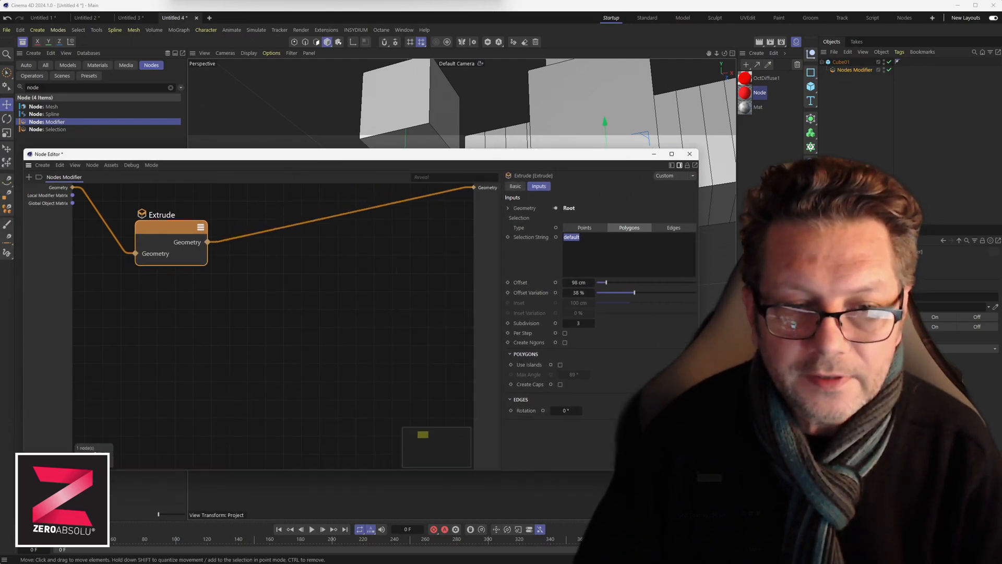
pyautogui.press('h')
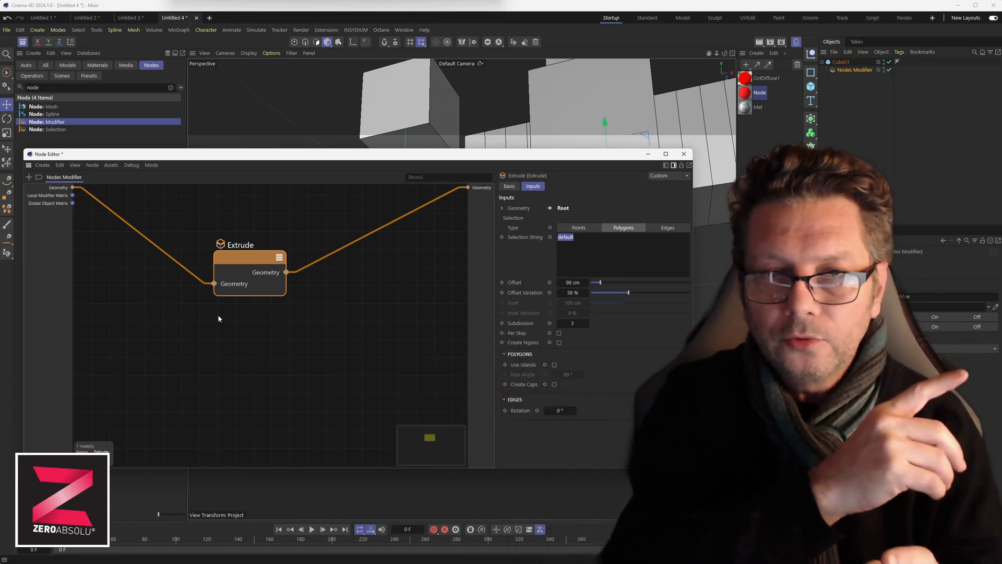
# - Switch the Node Editor to Scene mode, reposition the Scene Root node and shorten the window to uncover the cubes
pyautogui.click(151, 165)
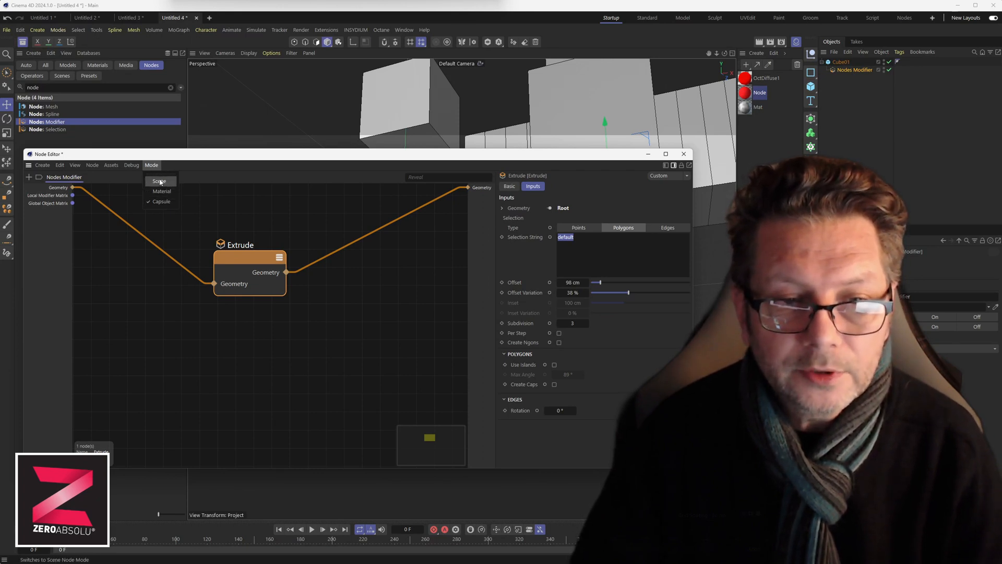
pyautogui.click(159, 181)
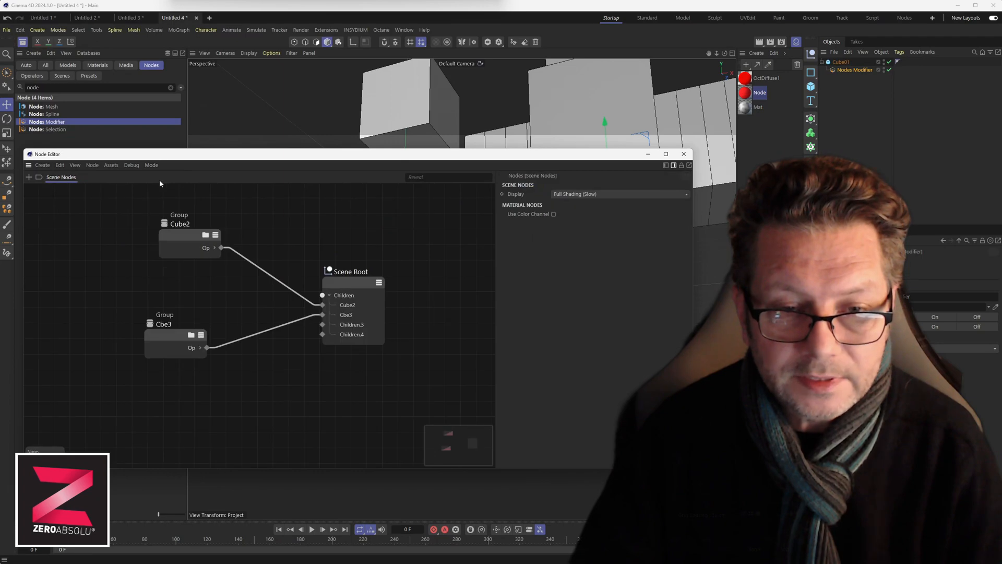
pyautogui.moveTo(359, 284); pyautogui.dragTo(348, 228)
pyautogui.moveTo(345, 150); pyautogui.dragTo(341, 251)
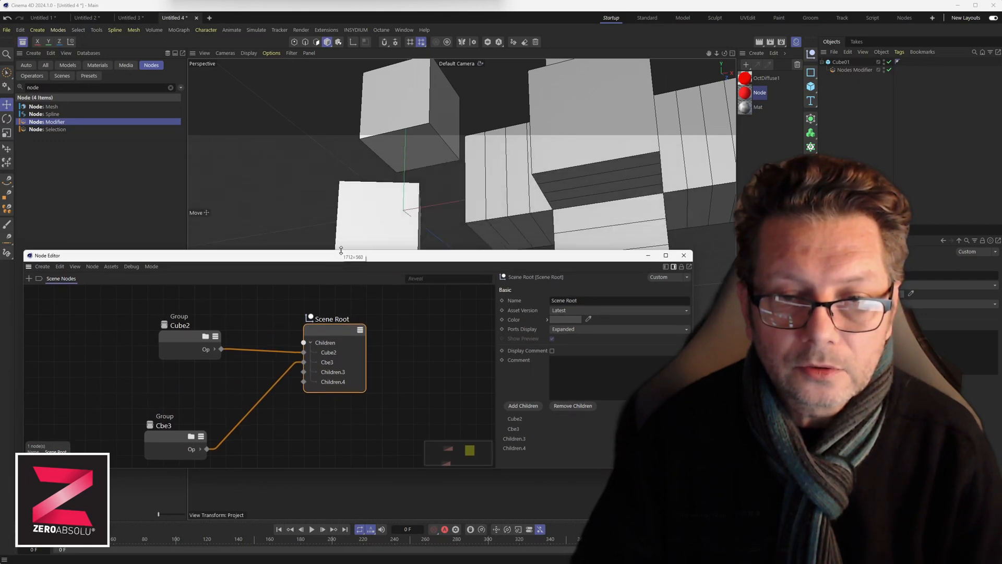
# - Rearrange the two cube groups and the Scene Root node, and rename the Cbe3 group as Cube3
pyautogui.moveTo(195, 336)
pyautogui.mouseDown()
pyautogui.moveTo(176, 311)
pyautogui.moveTo(170, 330)
pyautogui.moveTo(178, 328)
pyautogui.mouseUp()
pyautogui.moveTo(169, 440); pyautogui.dragTo(174, 377)
pyautogui.doubleClick(164, 365)
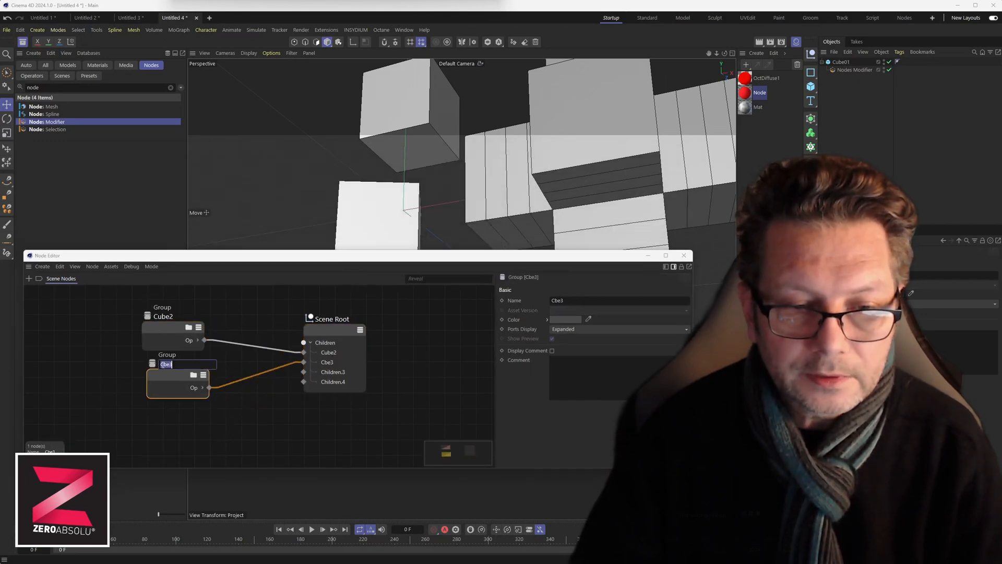
pyautogui.write('u')
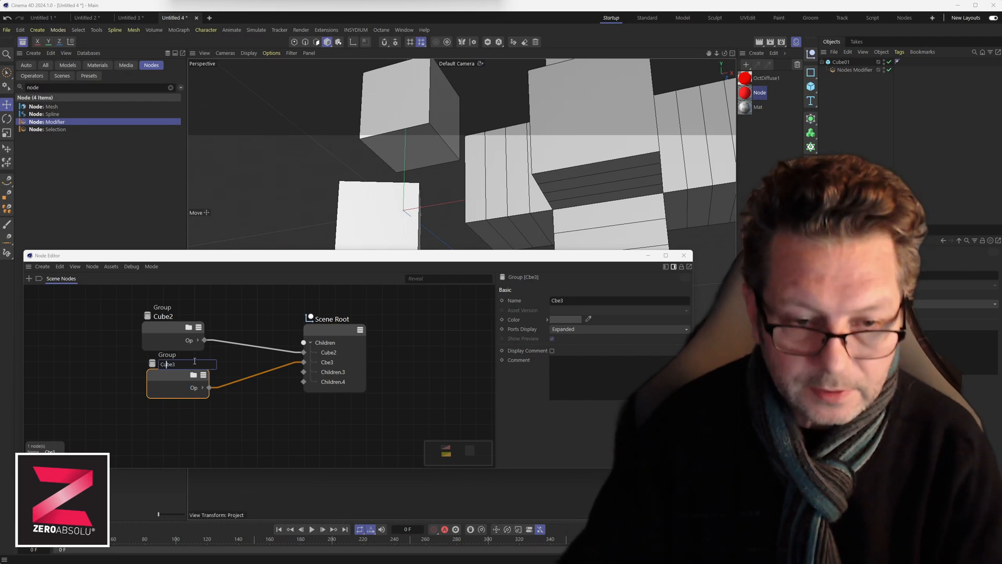
pyautogui.press('Return')
pyautogui.moveTo(164, 389); pyautogui.dragTo(170, 388)
pyautogui.click(172, 326)
pyautogui.click(169, 333)
pyautogui.moveTo(331, 354)
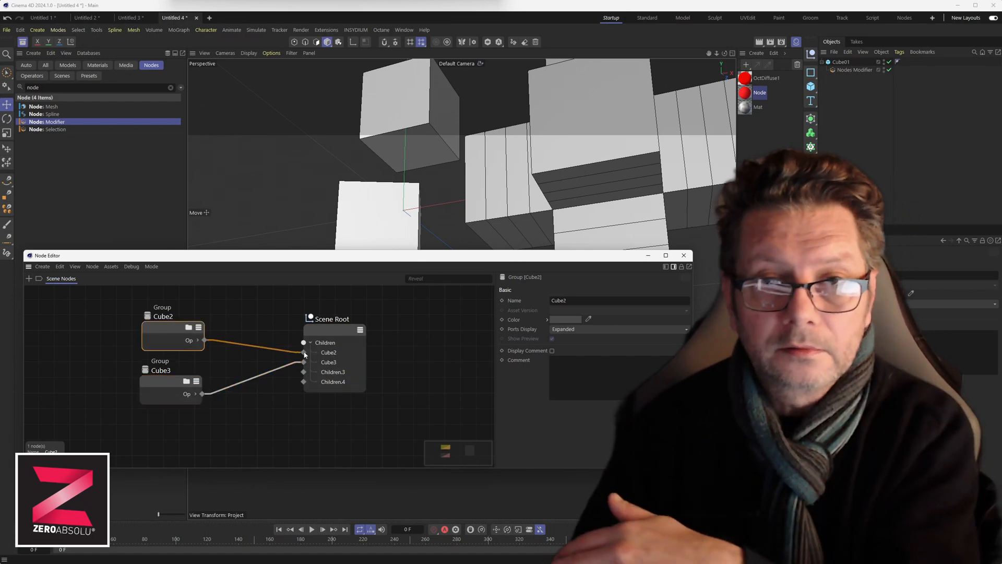
pyautogui.moveTo(309, 330); pyautogui.dragTo(326, 321)
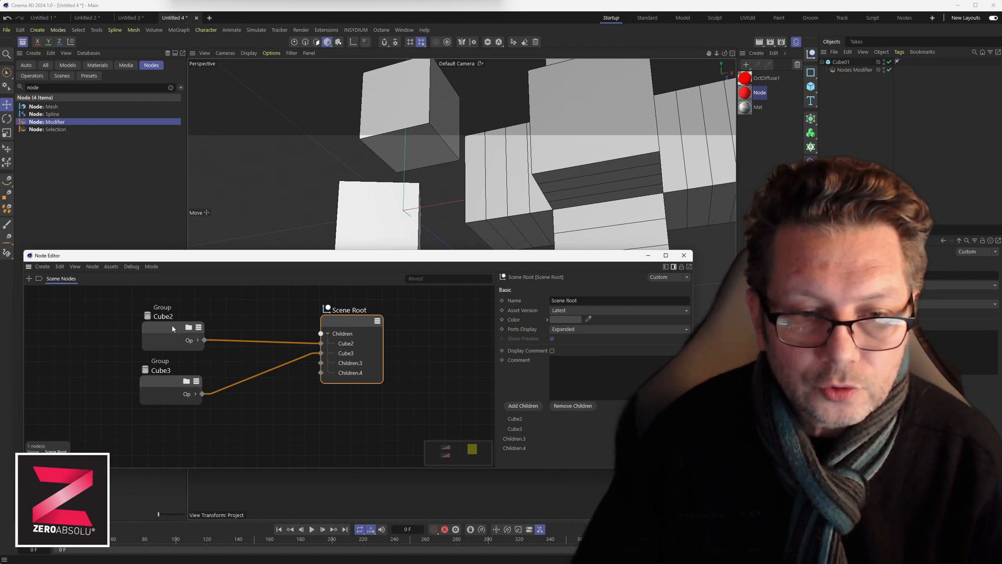
# - Open the Cube3 group and spread its nodes to leave a gap between Cube and Geometry Op
pyautogui.click(169, 385)
pyautogui.doubleClick(170, 384)
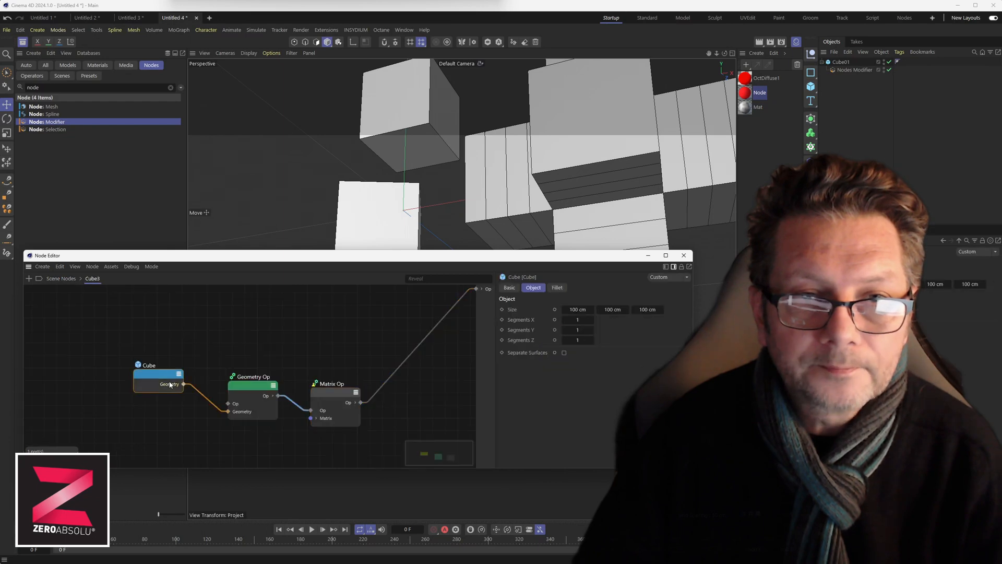
pyautogui.scroll(-3, 257, 351)
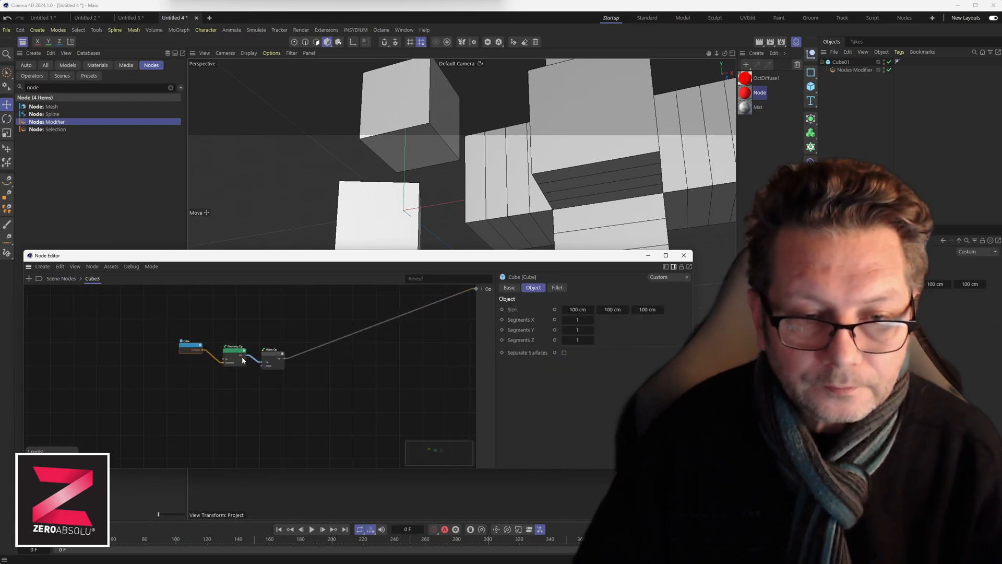
pyautogui.scroll(3, 248, 352)
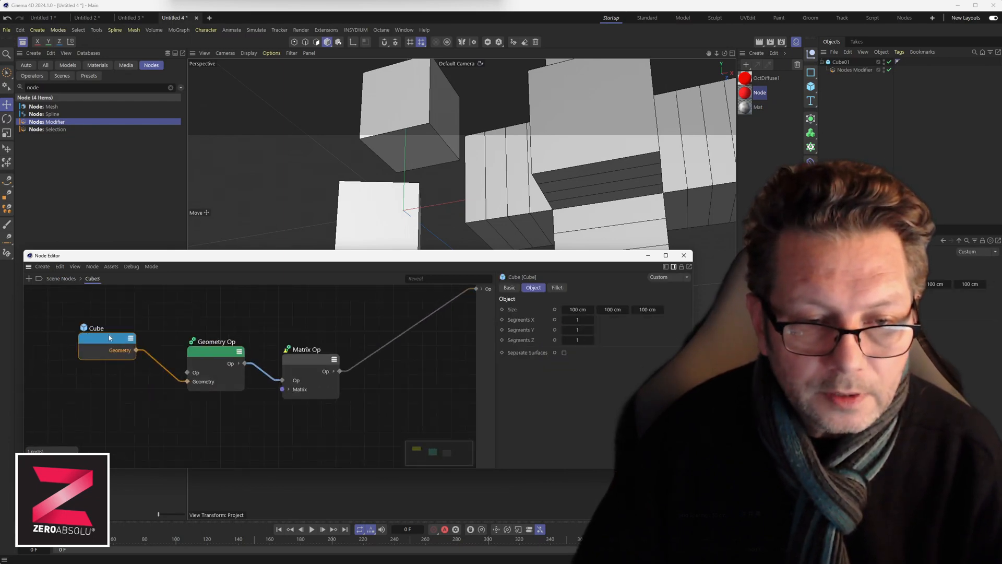
pyautogui.moveTo(114, 341); pyautogui.dragTo(70, 308)
pyautogui.moveTo(214, 351); pyautogui.dragTo(363, 337)
pyautogui.click(271, 345)
pyautogui.moveTo(271, 344); pyautogui.dragTo(280, 341)
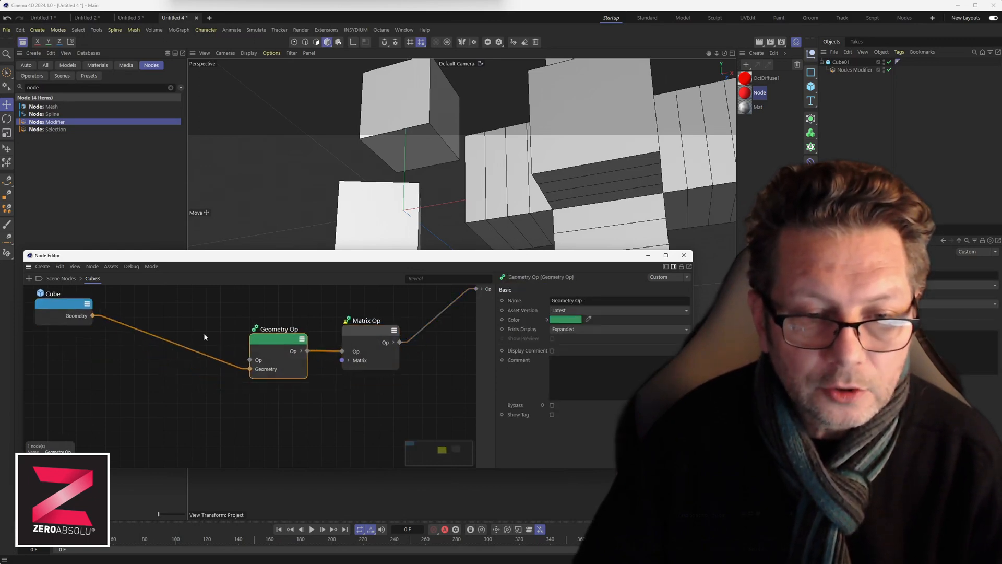
# - Search the node assets for "extrude" and insert the Extrude operator on the connection between Cube and Geometry Op
pyautogui.click(58, 88)
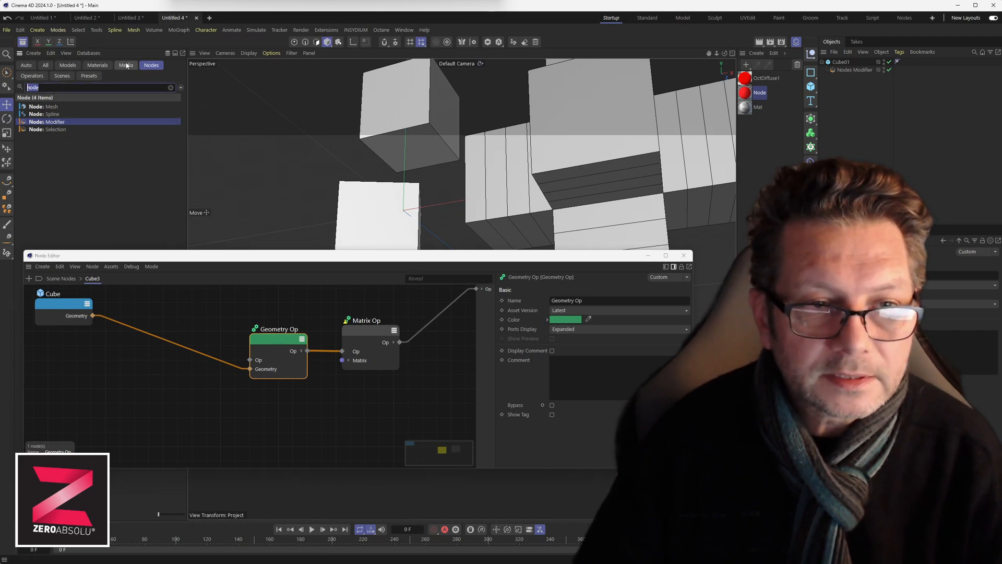
pyautogui.click(23, 42)
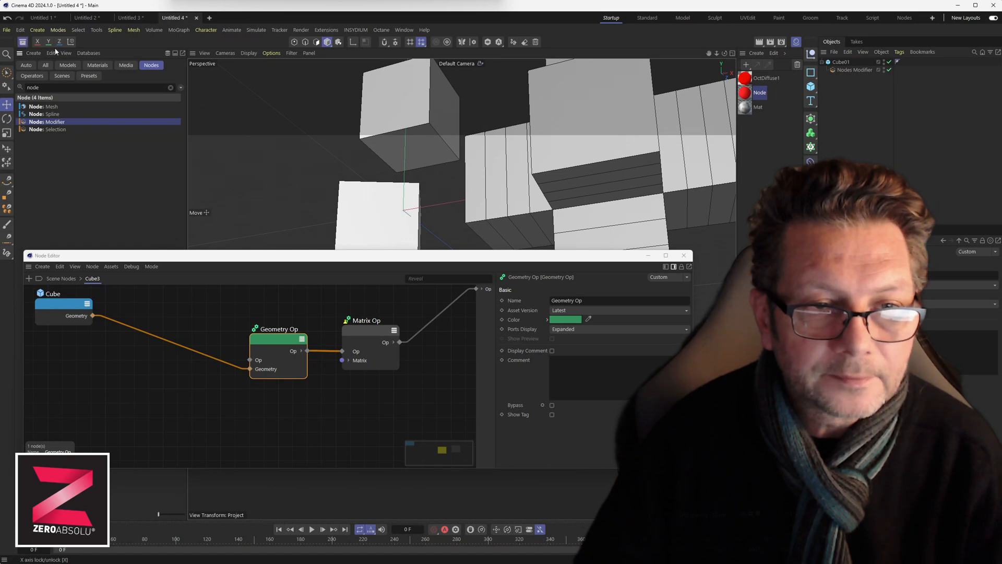
pyautogui.click(66, 87)
pyautogui.write('ex')
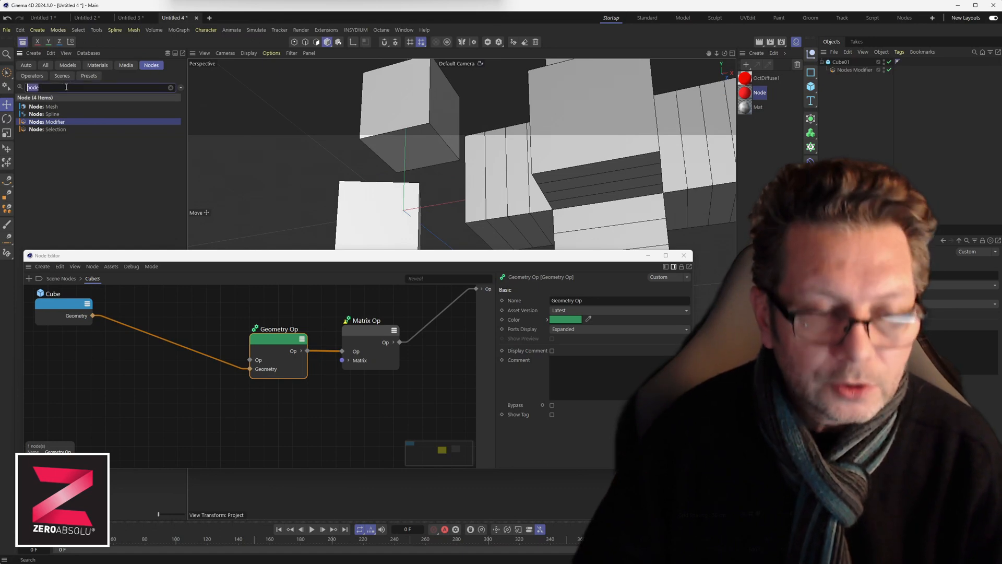
pyautogui.write('trude')
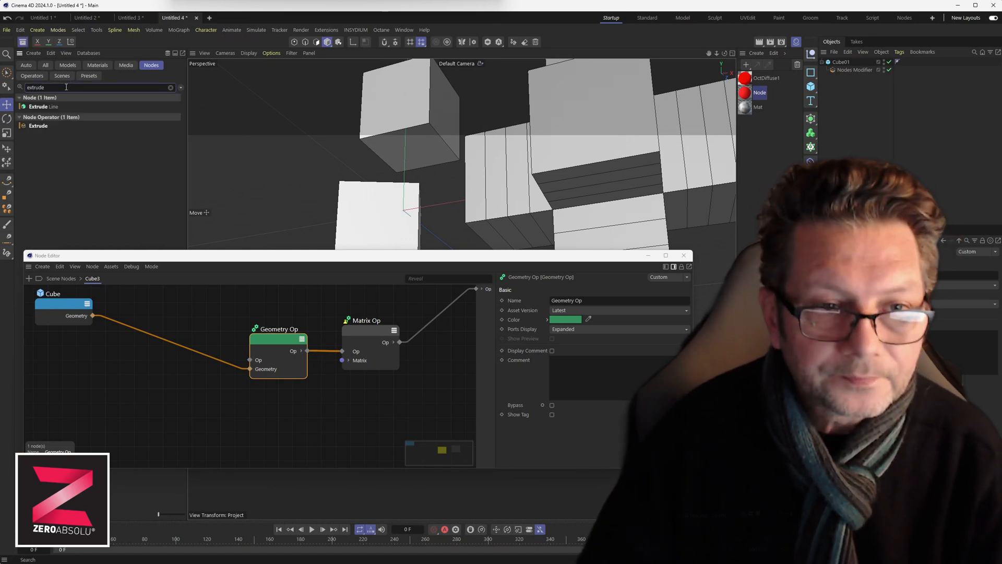
pyautogui.click(26, 127)
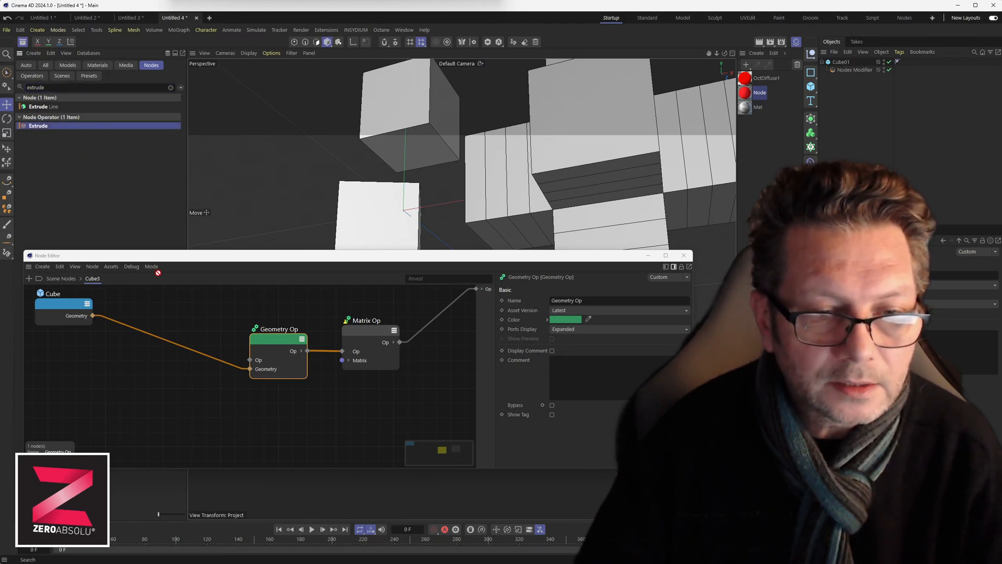
pyautogui.moveTo(158, 272)
pyautogui.mouseDown()
pyautogui.moveTo(170, 337)
pyautogui.moveTo(145, 279)
pyautogui.moveTo(170, 351)
pyautogui.moveTo(165, 316)
pyautogui.moveTo(174, 353)
pyautogui.moveTo(201, 335)
pyautogui.moveTo(173, 355)
pyautogui.mouseUp()
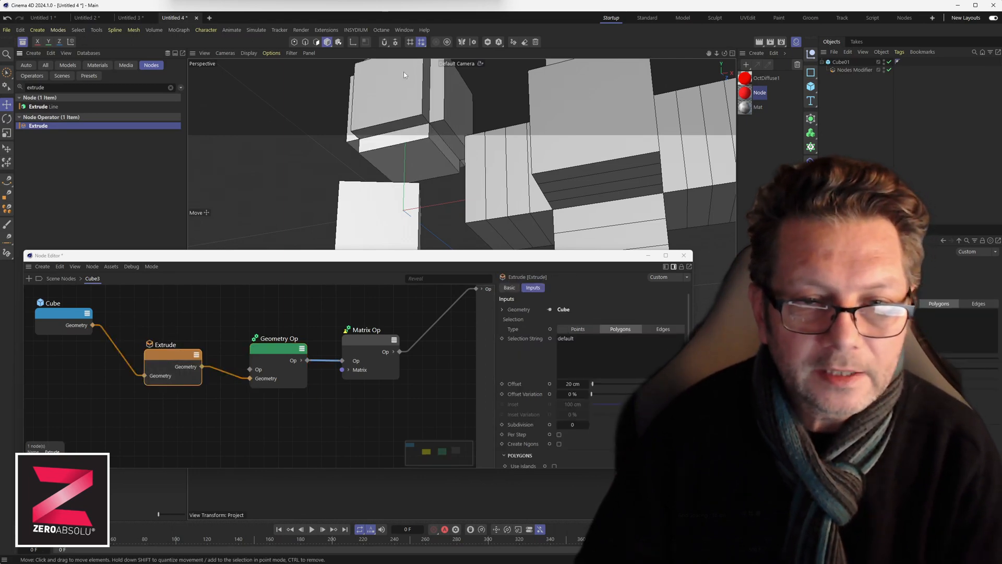
# - Set the Extrude node's Offset to 60 cm and its selection Type to Edges
pyautogui.keyDown('alt'); pyautogui.moveTo(384, 105); pyautogui.dragTo(373, 142, button='middle'); pyautogui.keyUp('alt')
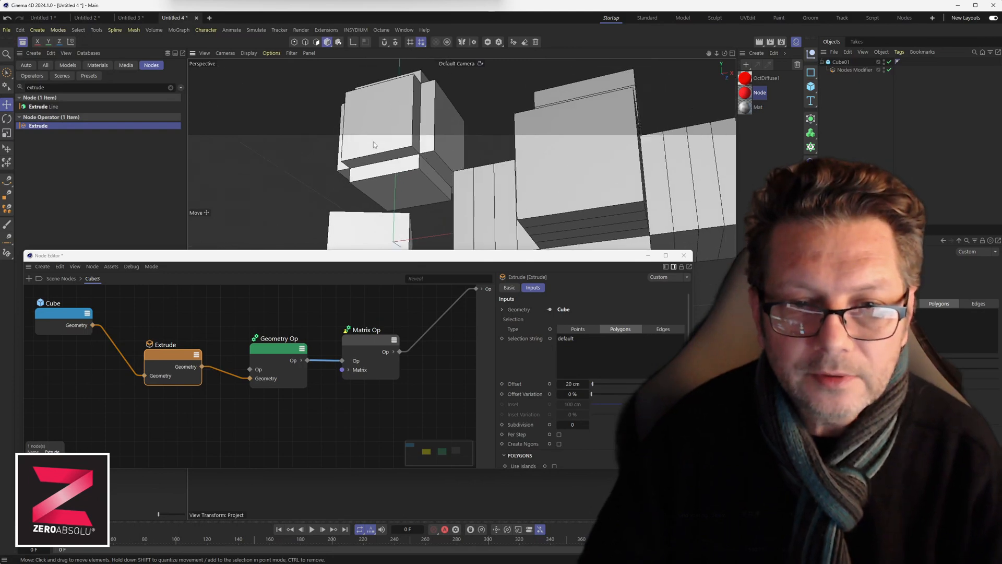
pyautogui.scroll(3, 383, 141)
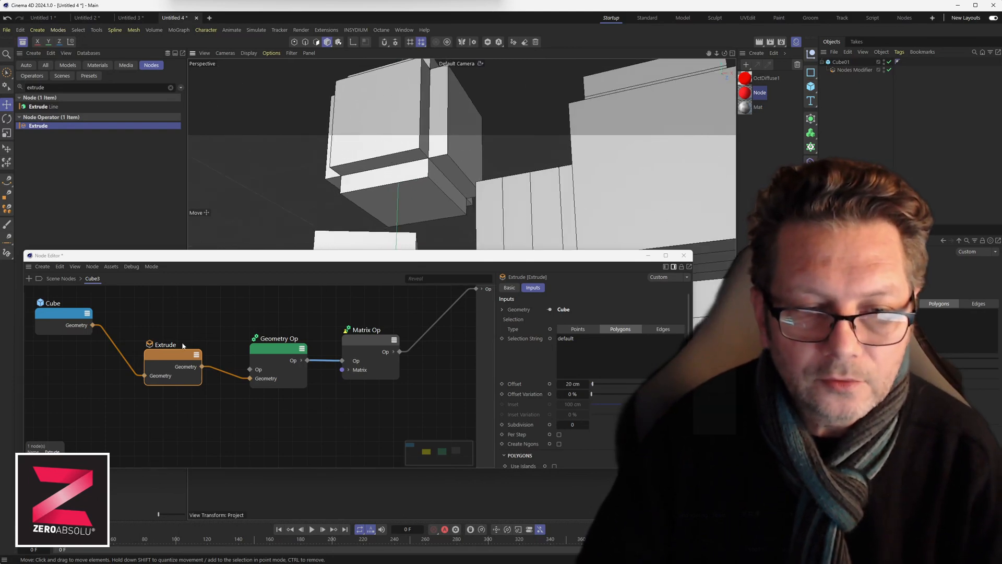
pyautogui.moveTo(172, 355); pyautogui.dragTo(176, 338)
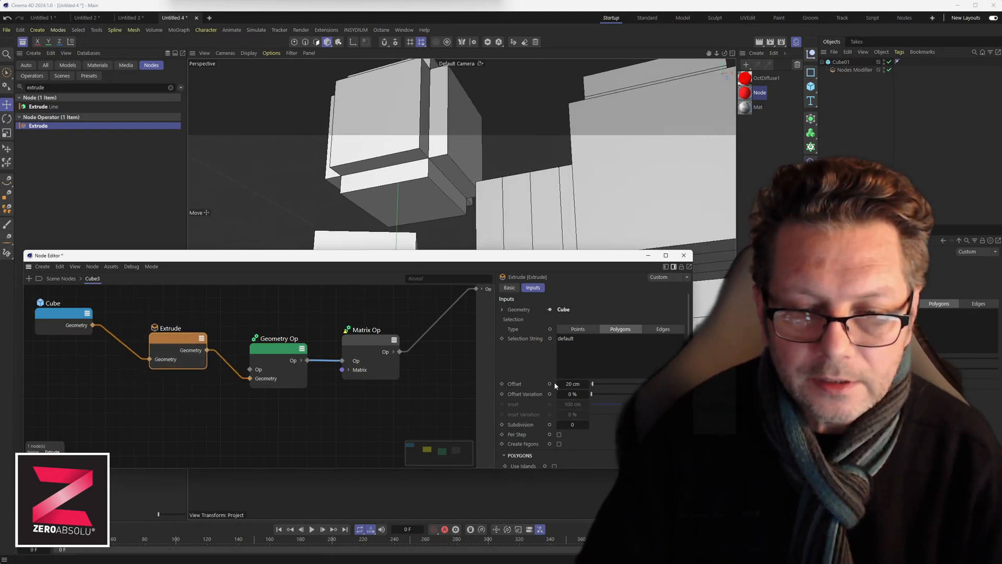
pyautogui.moveTo(597, 386); pyautogui.dragTo(597, 386)
pyautogui.click(664, 329)
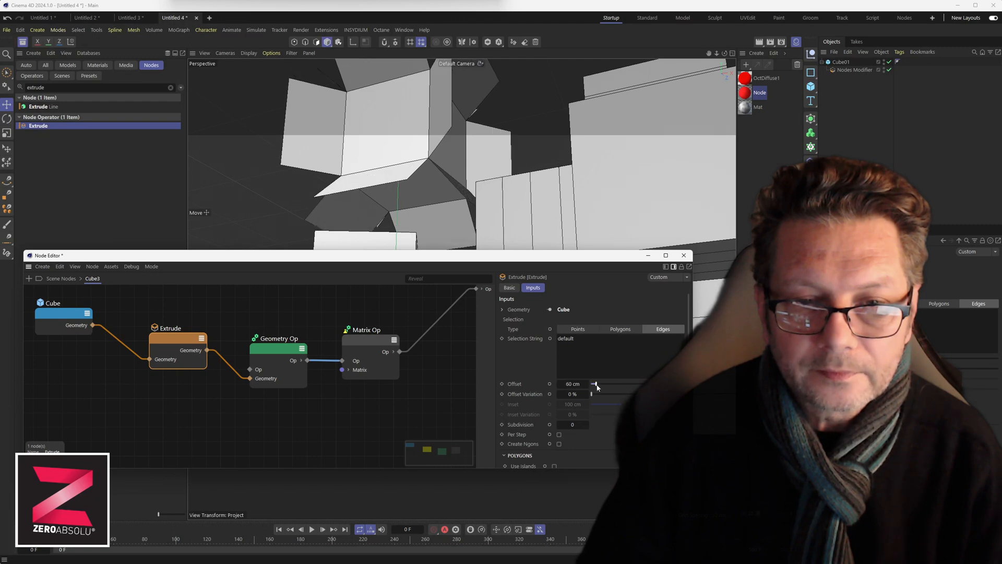
# - Shift the Geometry Op and Matrix Op nodes slightly and set the Matrix Op's X position to -57 cm
pyautogui.moveTo(295, 350); pyautogui.dragTo(302, 350)
pyautogui.moveTo(377, 339); pyautogui.dragTo(370, 329)
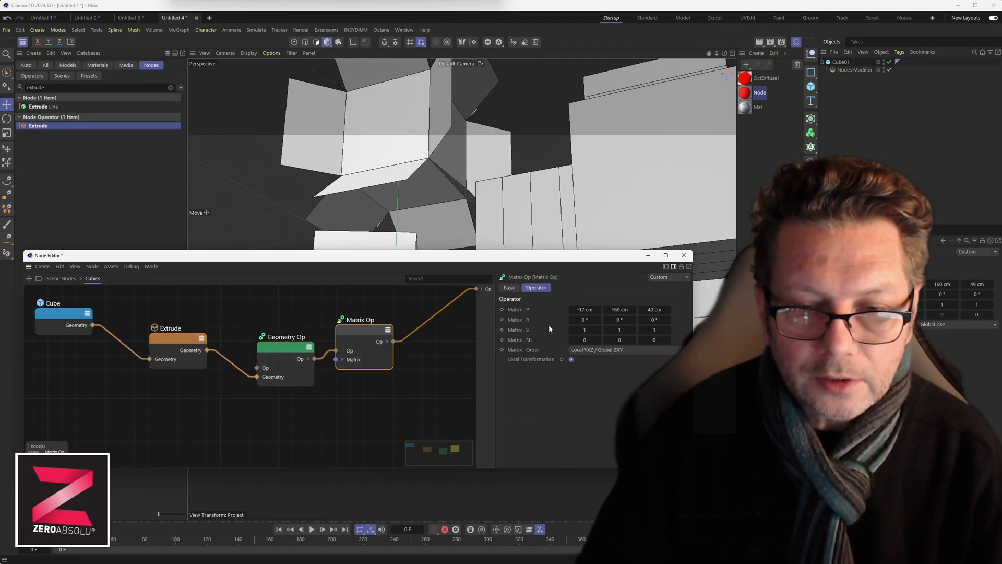
pyautogui.moveTo(585, 309)
pyautogui.mouseDown()
pyautogui.moveTo(553, 308)
pyautogui.moveTo(585, 308)
pyautogui.mouseUp()
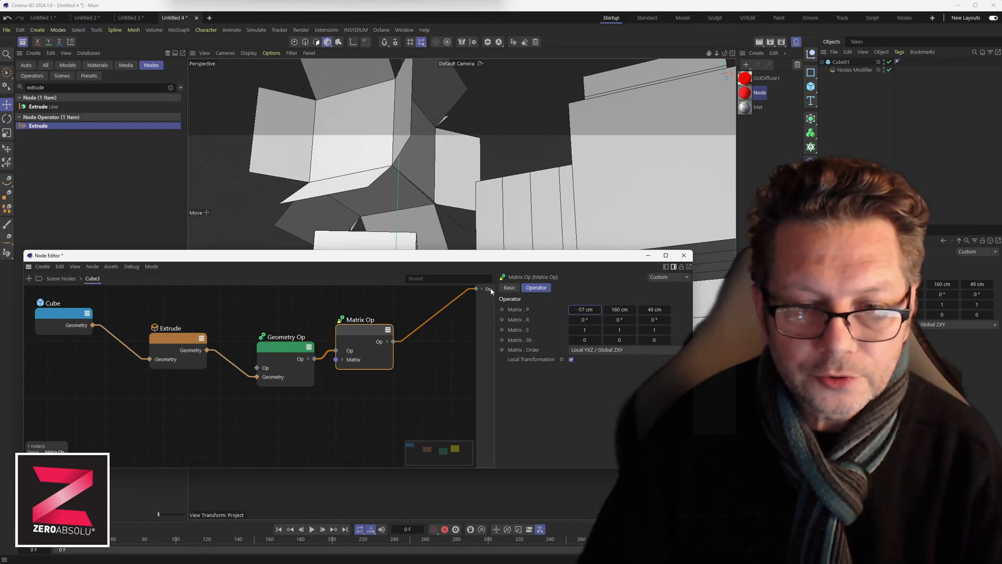
# - Return to the Scene Nodes level, adjust the Cube3 and Scene Root node positions and close the Node Editor
pyautogui.click(59, 279)
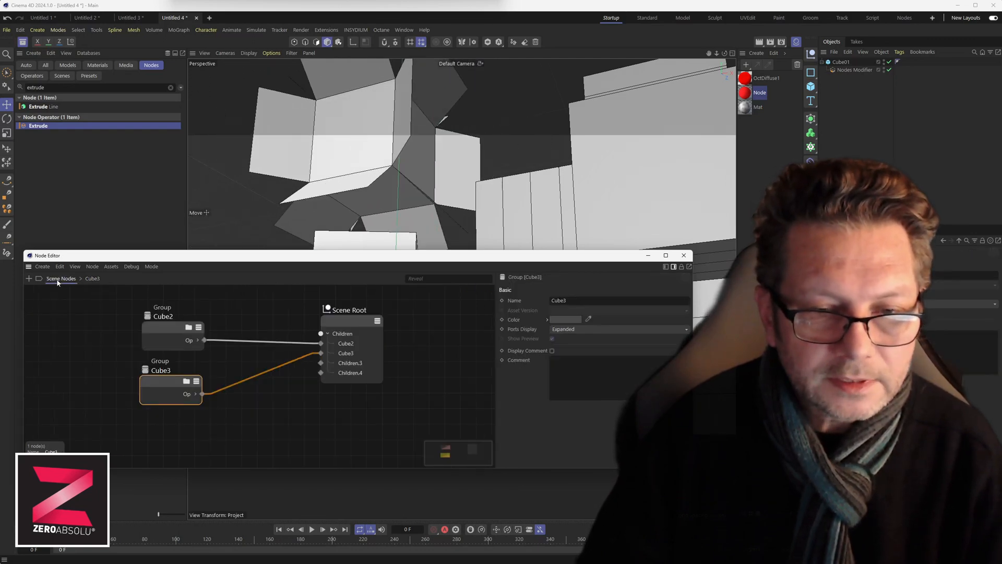
pyautogui.moveTo(163, 384); pyautogui.dragTo(167, 388)
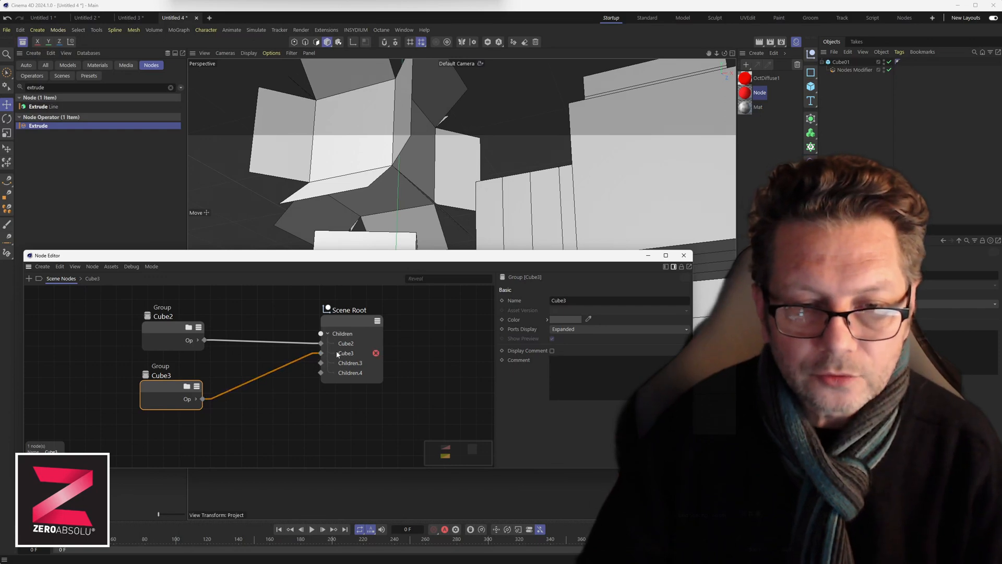
pyautogui.moveTo(346, 324)
pyautogui.mouseDown()
pyautogui.moveTo(321, 322)
pyautogui.moveTo(334, 323)
pyautogui.mouseUp()
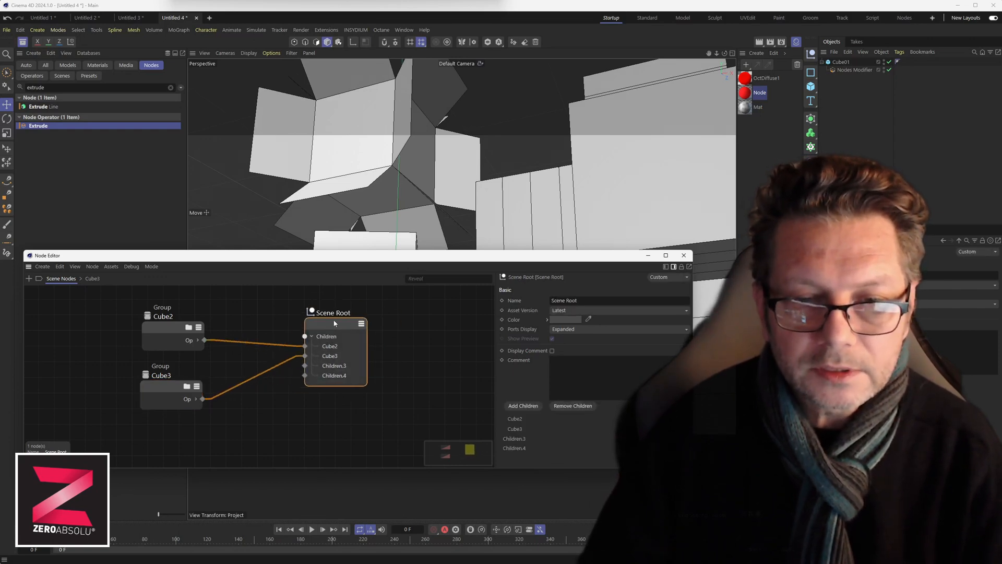
pyautogui.keyDown('alt'); pyautogui.moveTo(506, 146); pyautogui.dragTo(504, 148, button='middle'); pyautogui.keyUp('alt')
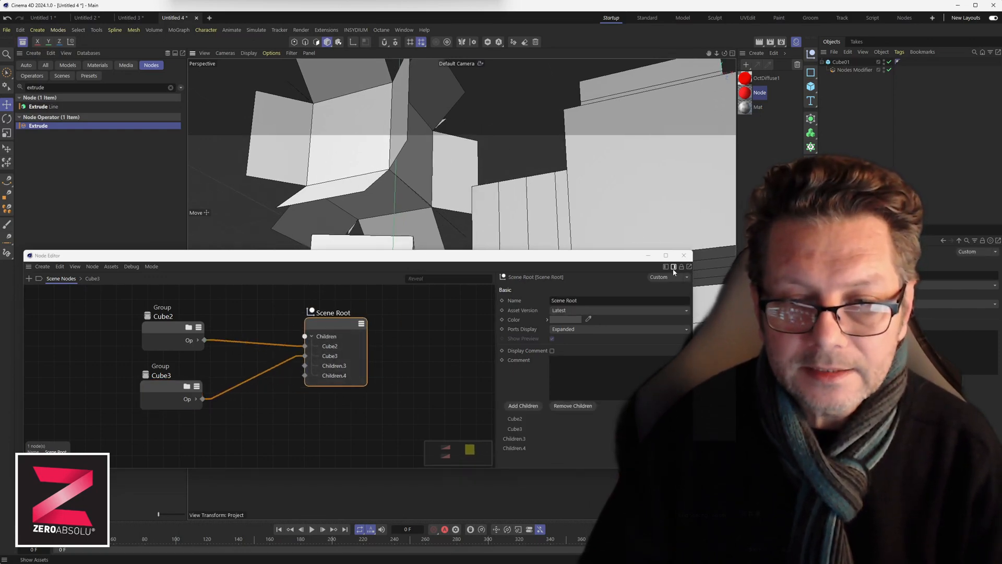
pyautogui.click(688, 256)
# - Try moving Cube01 directly in the viewport, undo the move and clear the selection
pyautogui.scroll(-4, 557, 234)
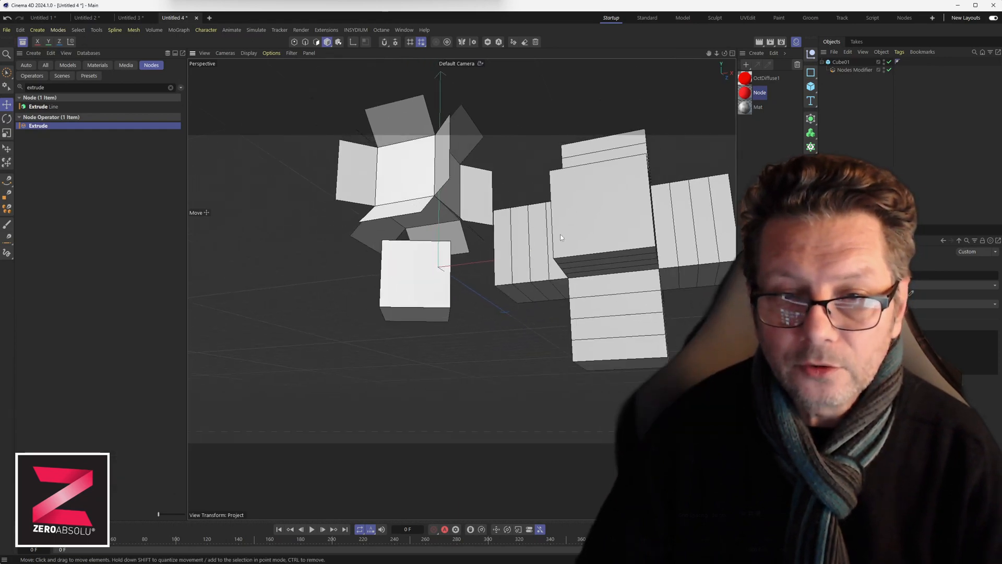
pyautogui.keyDown('alt'); pyautogui.moveTo(559, 234); pyautogui.dragTo(466, 287, button='middle'); pyautogui.keyUp('alt')
pyautogui.keyDown('alt'); pyautogui.moveTo(466, 290); pyautogui.dragTo(557, 308); pyautogui.keyUp('alt')
pyautogui.click(556, 308)
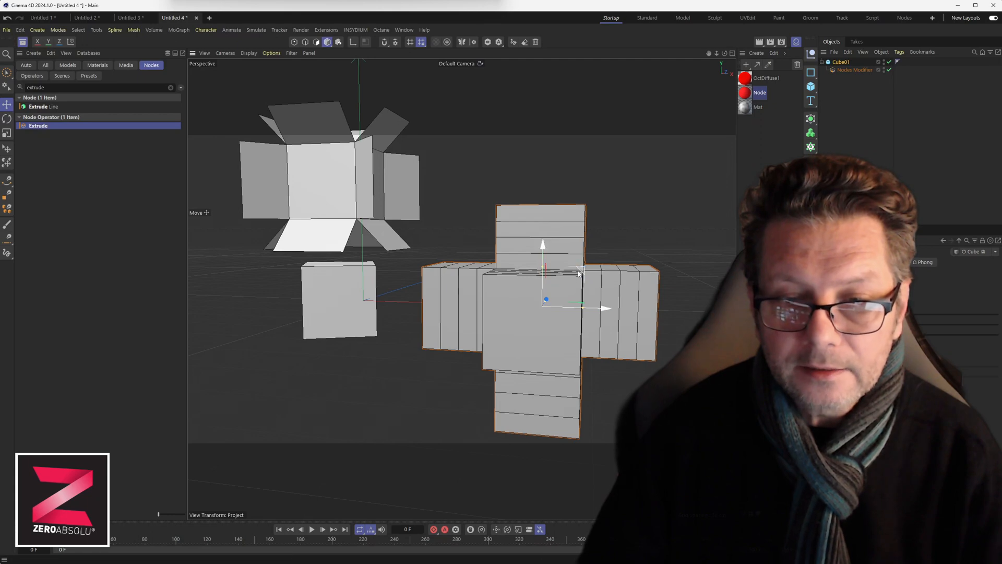
pyautogui.moveTo(578, 272); pyautogui.dragTo(616, 232)
pyautogui.hotkey('ctrl', 'z')
pyautogui.click(835, 113)
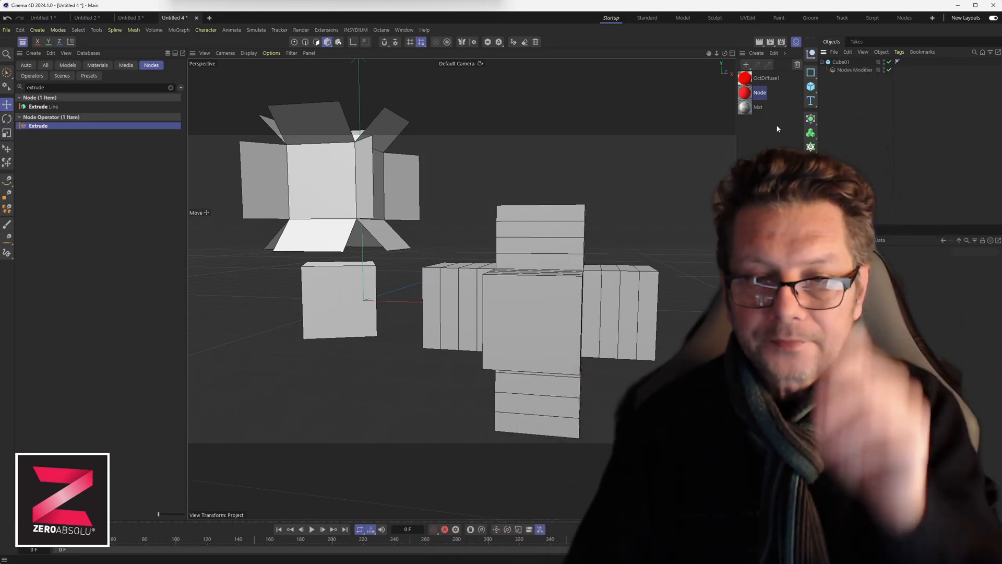
# - Close the Asset Browser and activate the Rotate tool
pyautogui.click(344, 183)
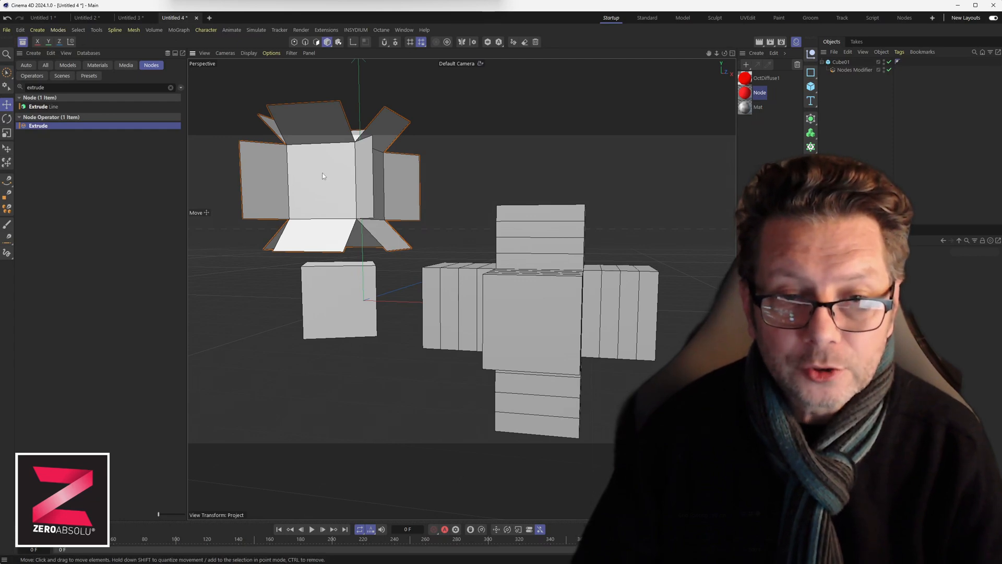
pyautogui.click(23, 42)
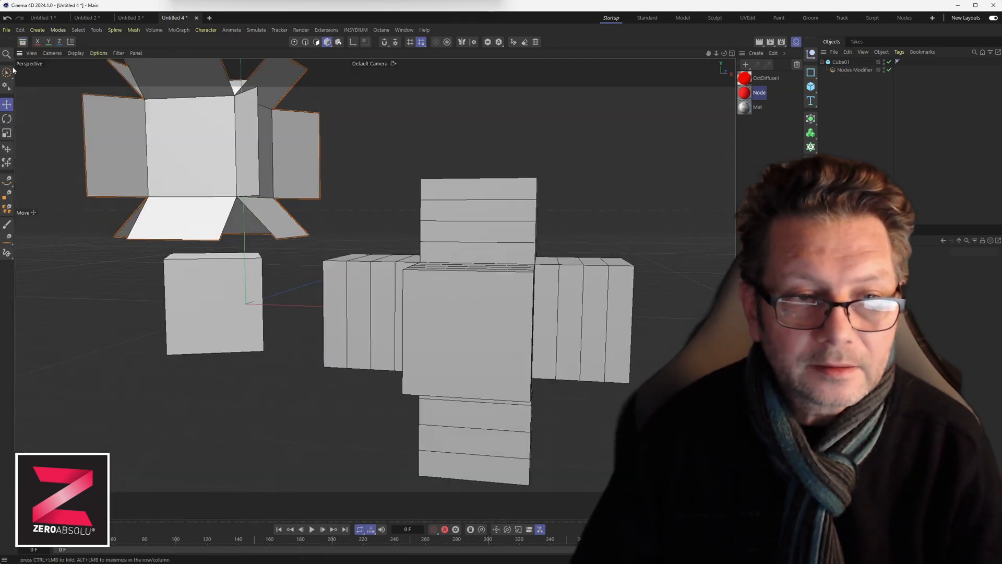
pyautogui.click(7, 118)
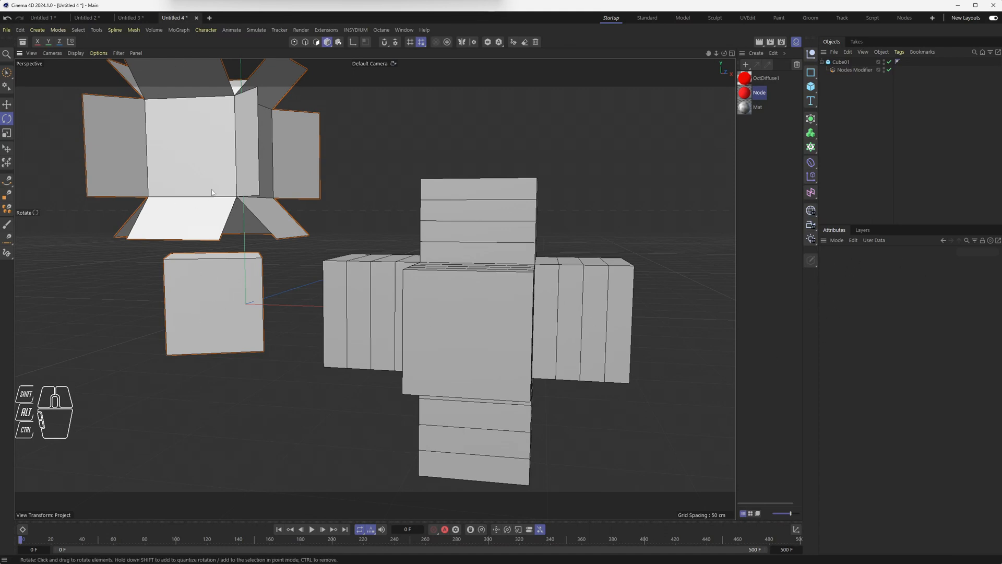
# - Reopen the Node Editor, move the Cube2 and Cube3 groups closer to Scene Root and place the window below the cubes
pyautogui.click(404, 30)
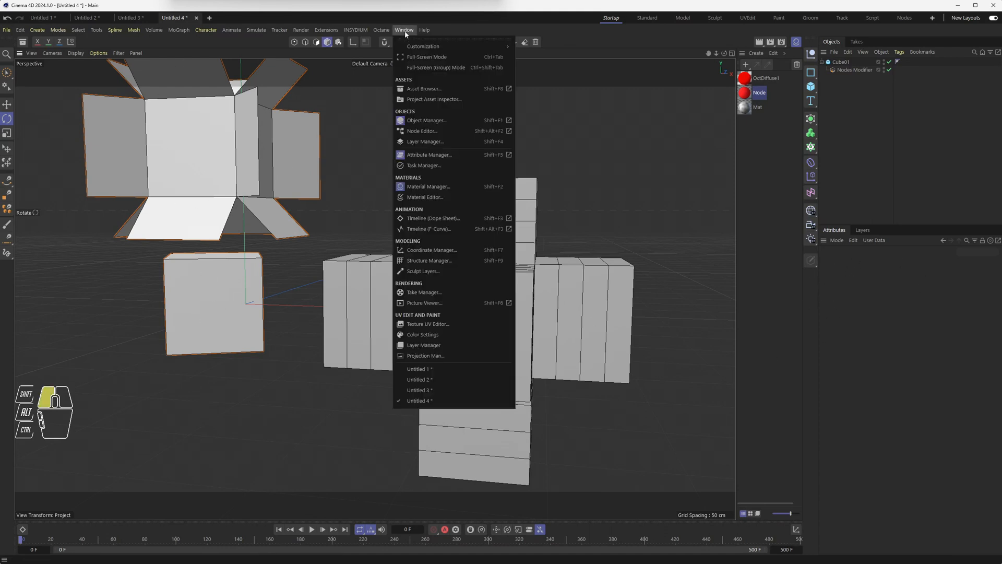
pyautogui.click(425, 130)
pyautogui.moveTo(485, 130); pyautogui.dragTo(83, 179)
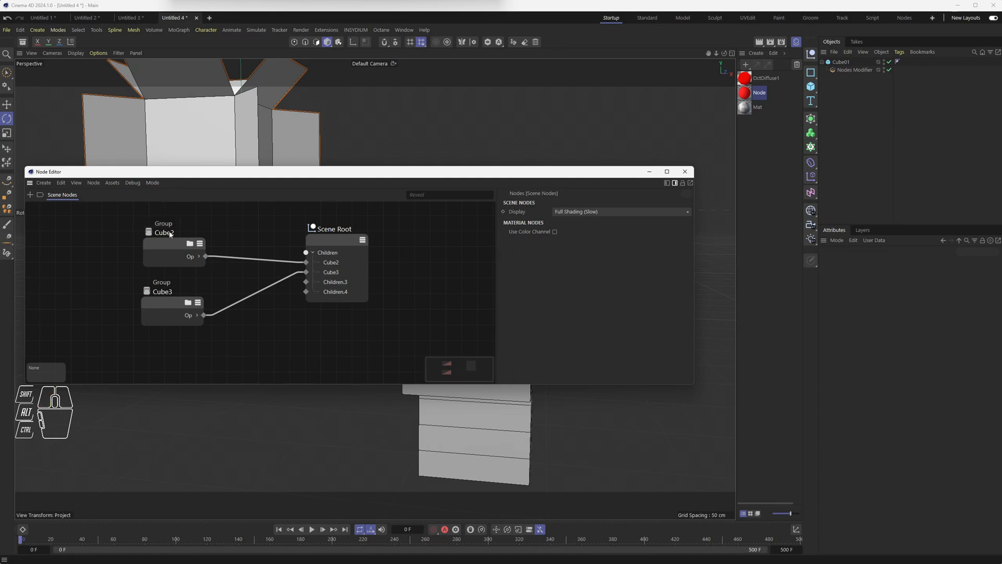
pyautogui.moveTo(170, 235); pyautogui.dragTo(209, 239)
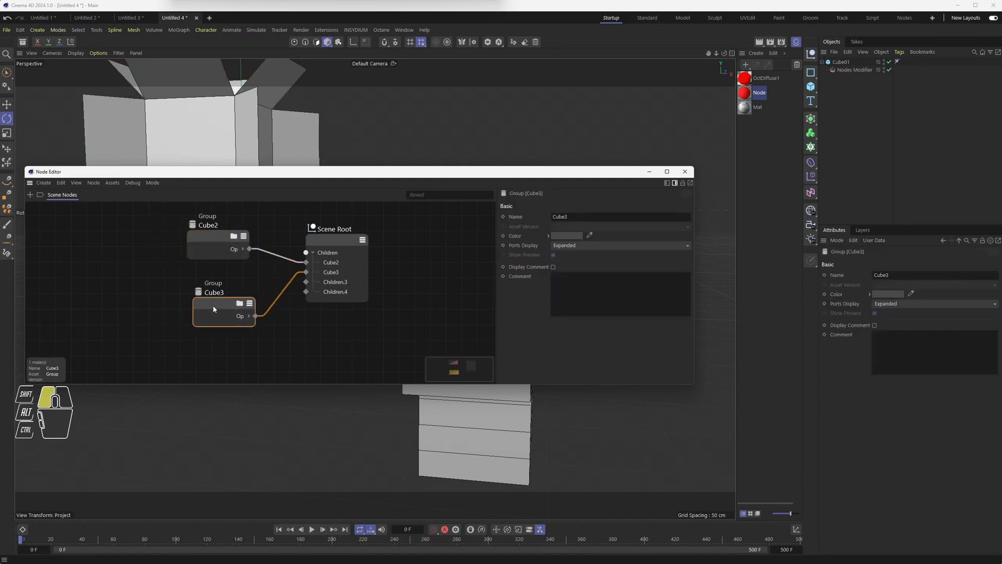
pyautogui.moveTo(338, 174); pyautogui.dragTo(336, 298)
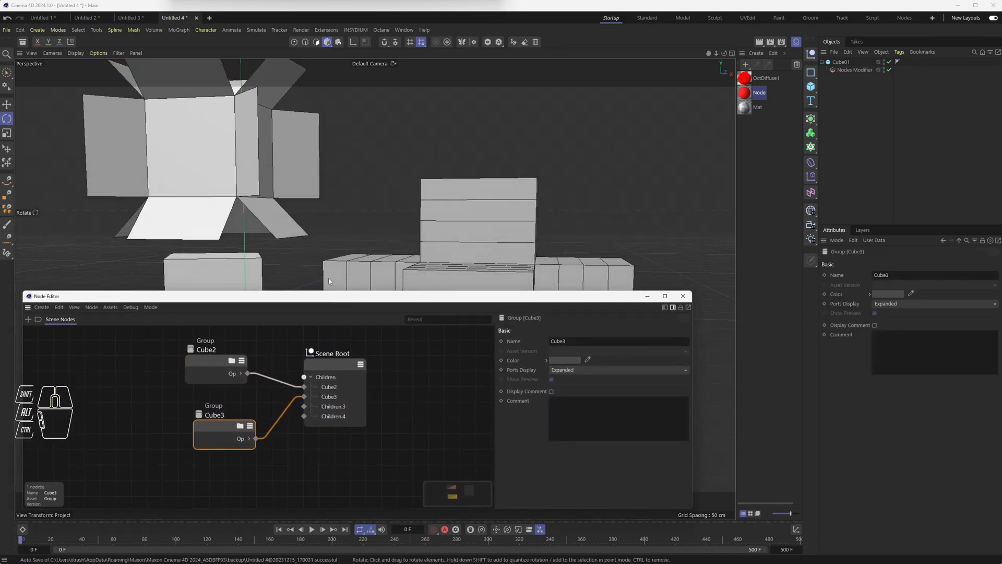